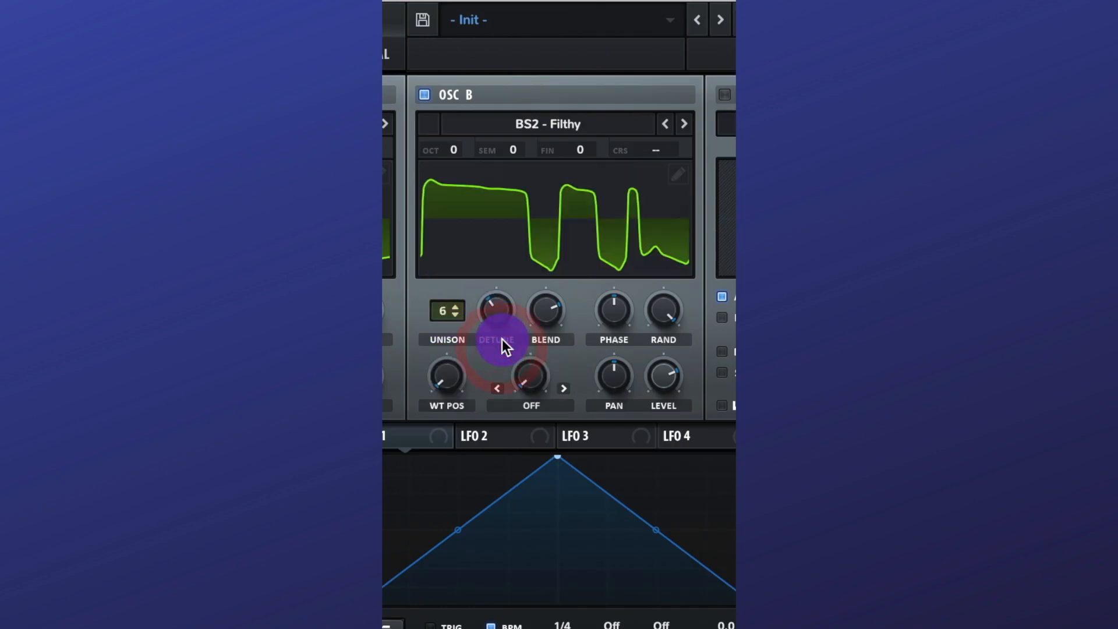
- Set oscillator A's warp mode to FM (from B) and assign ENV 1 to oscillator A's wavetable position
click(525, 119)
click(598, 506)
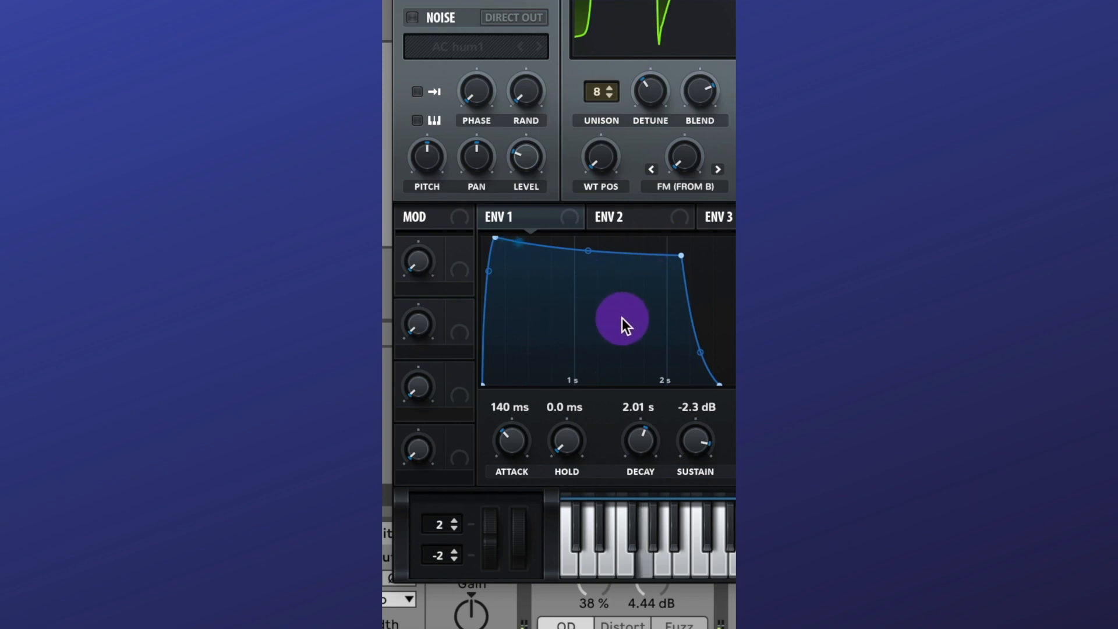
drag(571, 212, 598, 288)
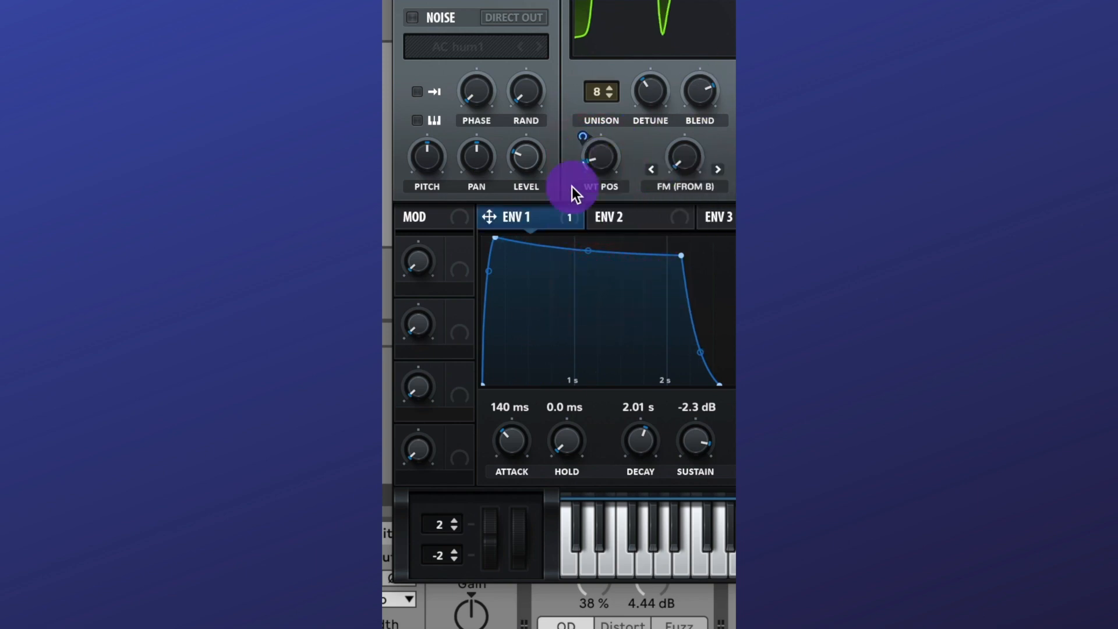
- Assign ENV 1 to the filter cutoff and switch on the filter with the MG Low 6 type
drag(571, 221, 533, 355)
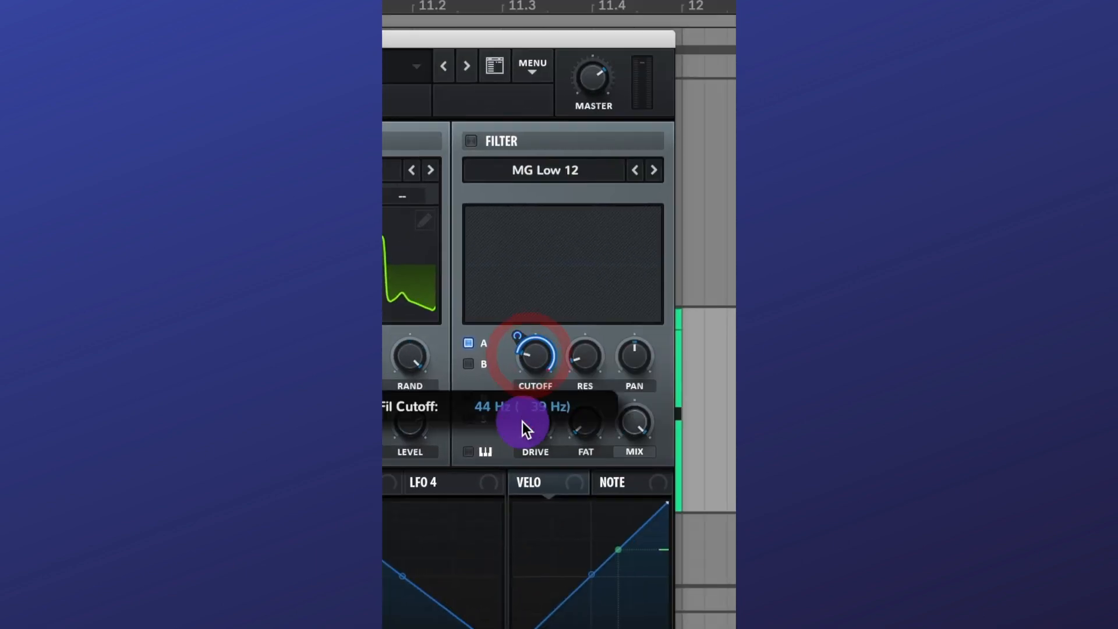
drag(523, 422, 522, 422)
click(471, 141)
click(523, 171)
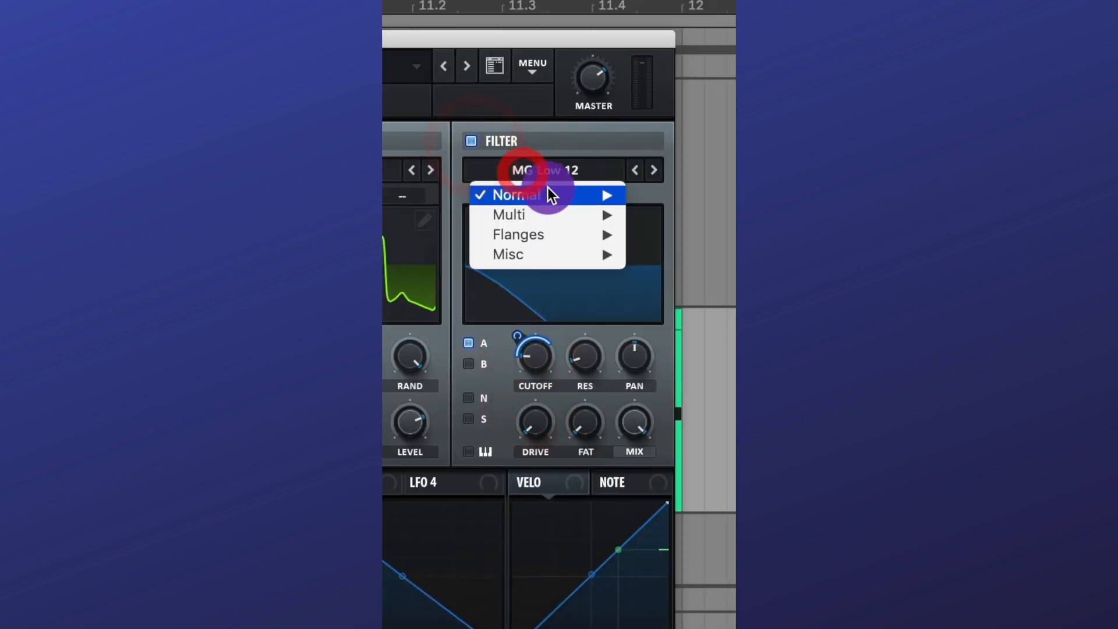
mouse_move(550, 195)
click(676, 195)
- Raise the filter's drive and fat amounts and route oscillator B through the filter
drag(532, 432, 536, 362)
drag(585, 415, 586, 407)
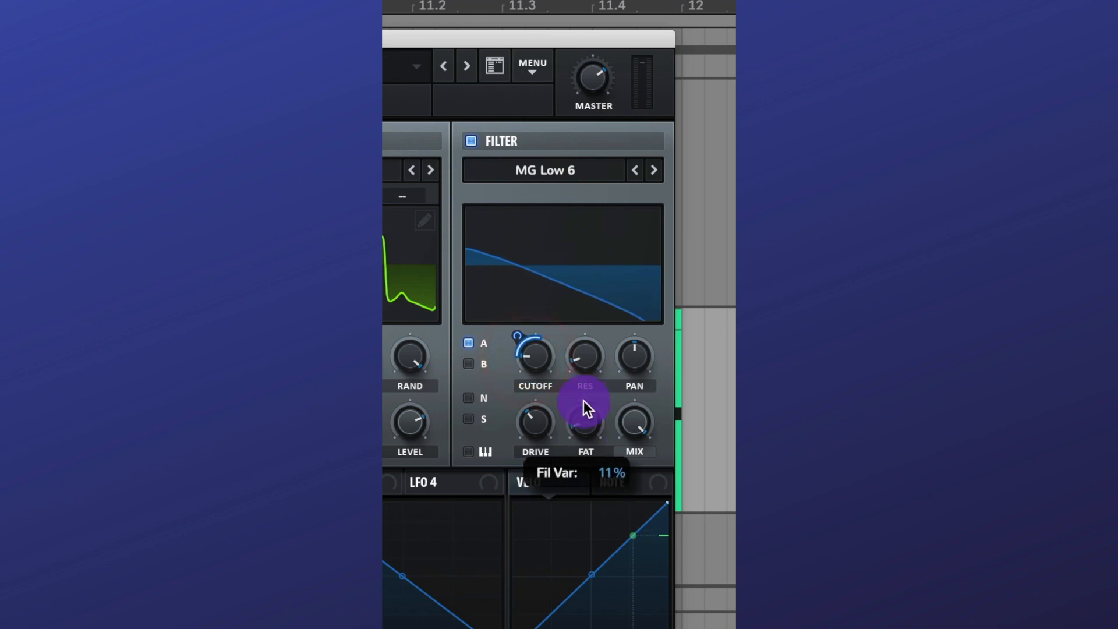
click(470, 364)
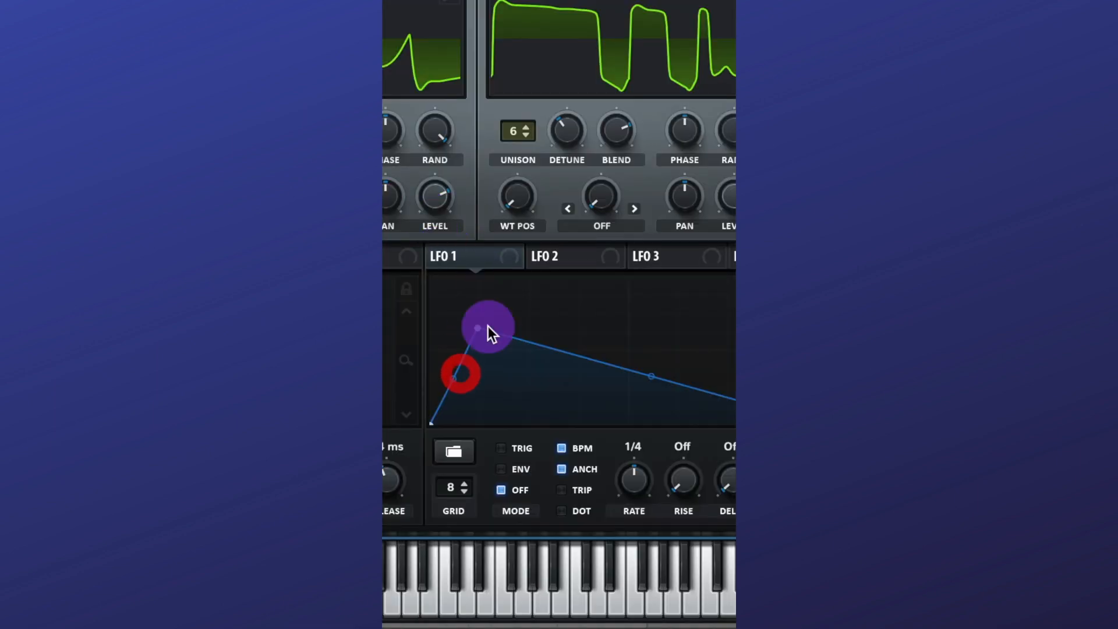
- Reshape LFO 1 into a fast curved rise with a long curved decay and set it to ENV mode
drag(488, 326, 487, 333)
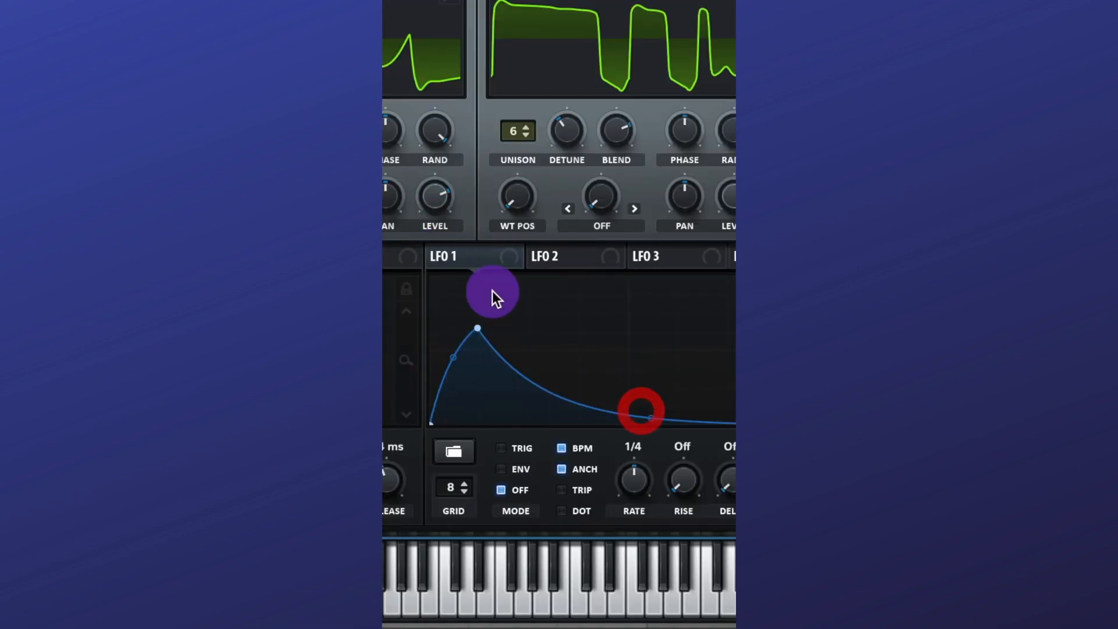
click(501, 470)
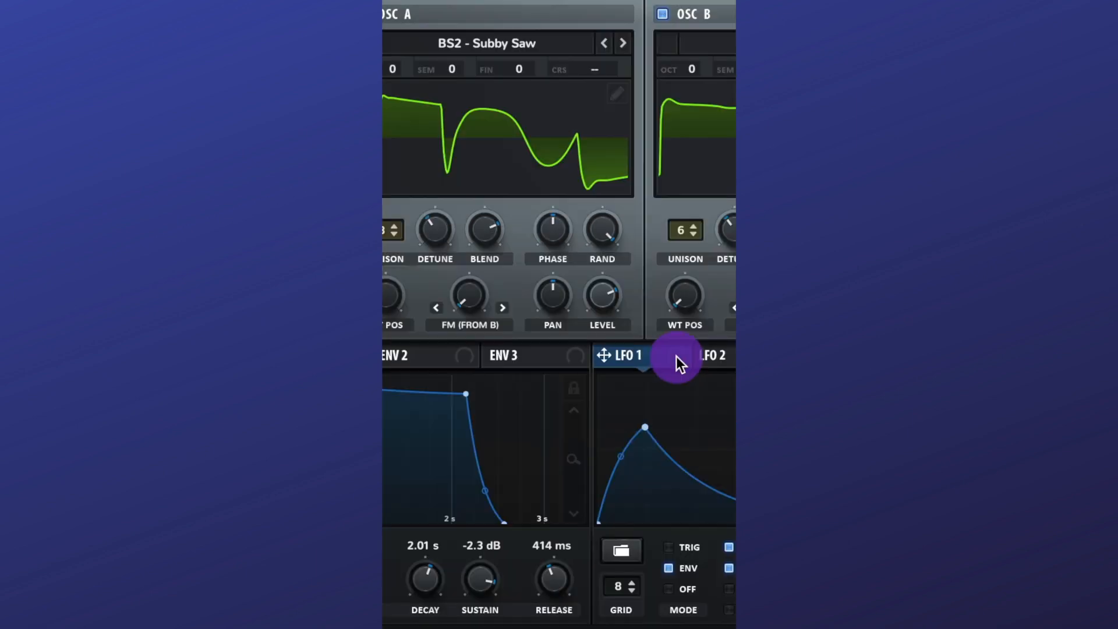
- Assign LFO 1 to oscillator A's FM (from B) amount and to oscillator B's wavetable position
drag(508, 258, 300, 207)
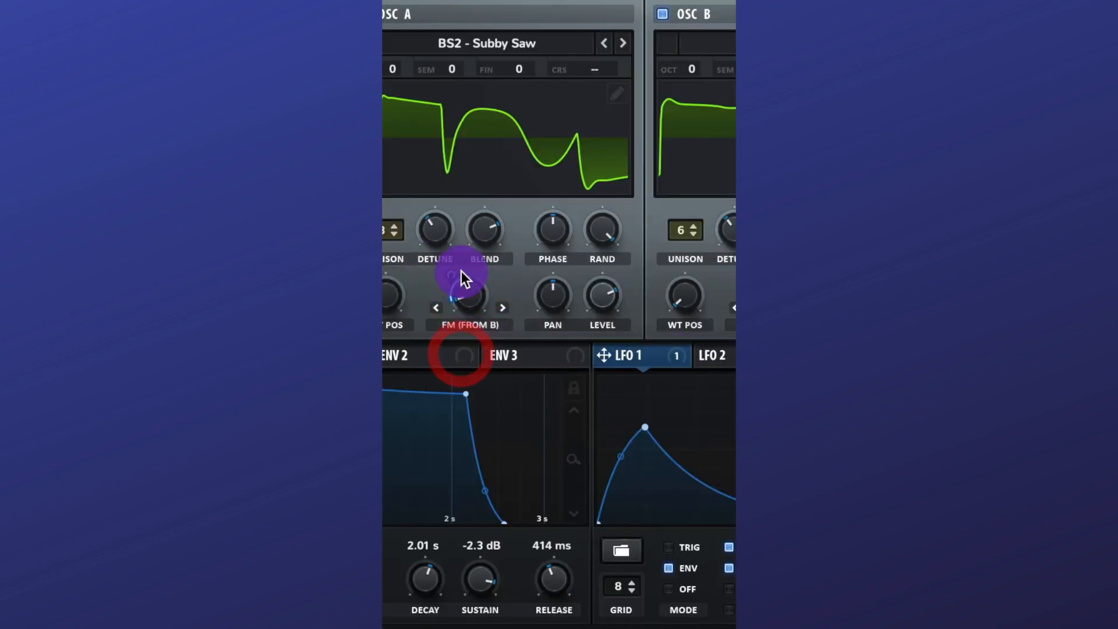
drag(679, 357, 673, 274)
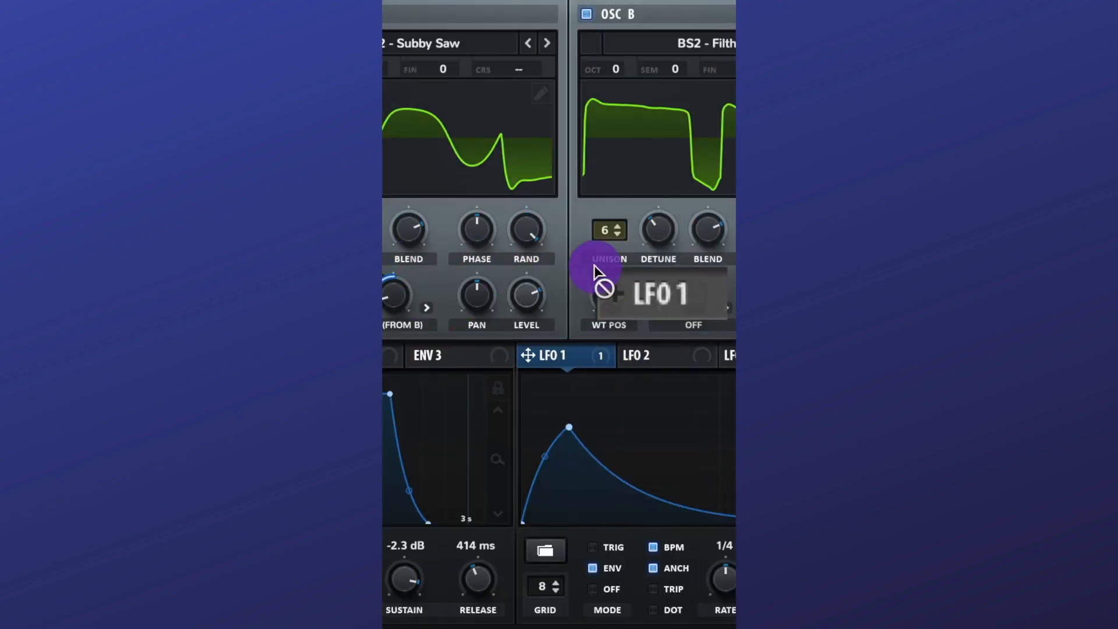
drag(594, 266, 614, 302)
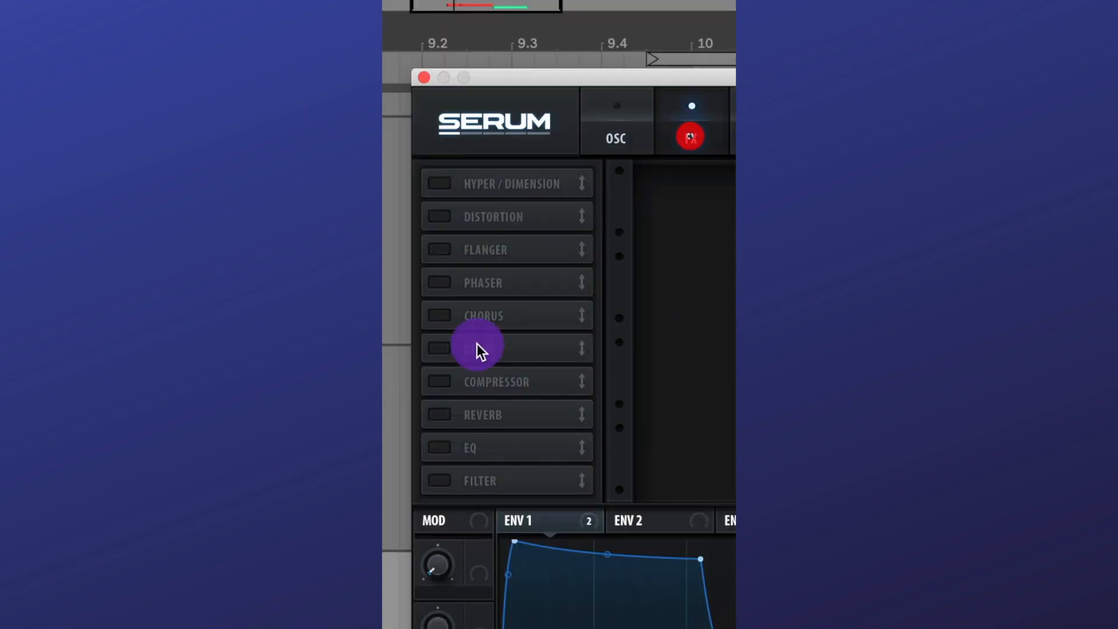
- Add Distortion with more drive, plus Chorus and Reverb, and adjust the chorus and reverb mix
click(450, 217)
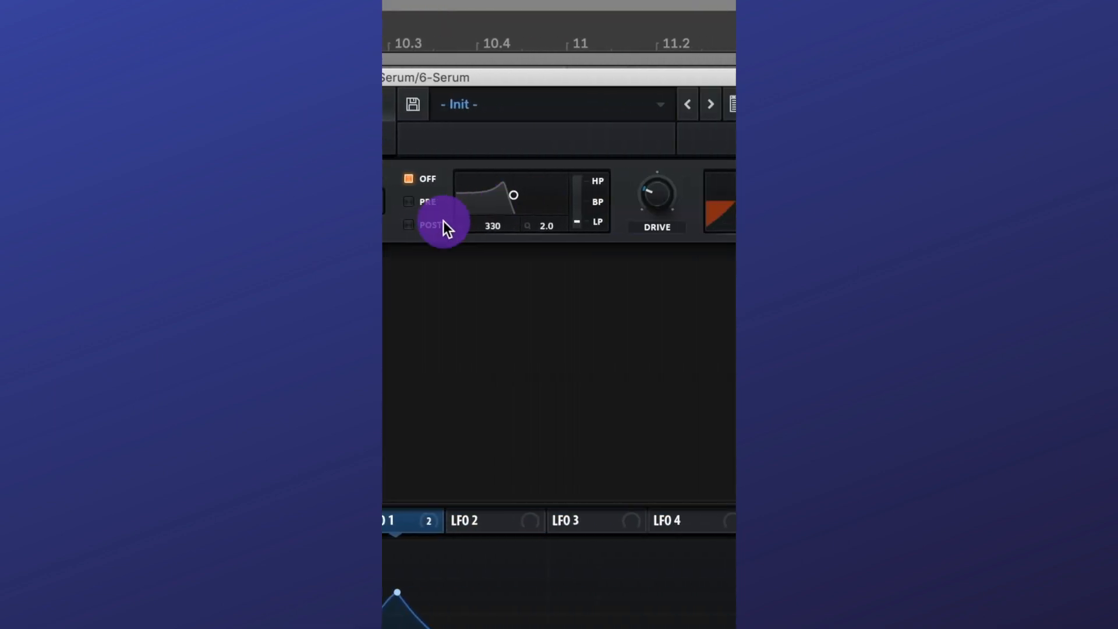
drag(601, 198, 611, 218)
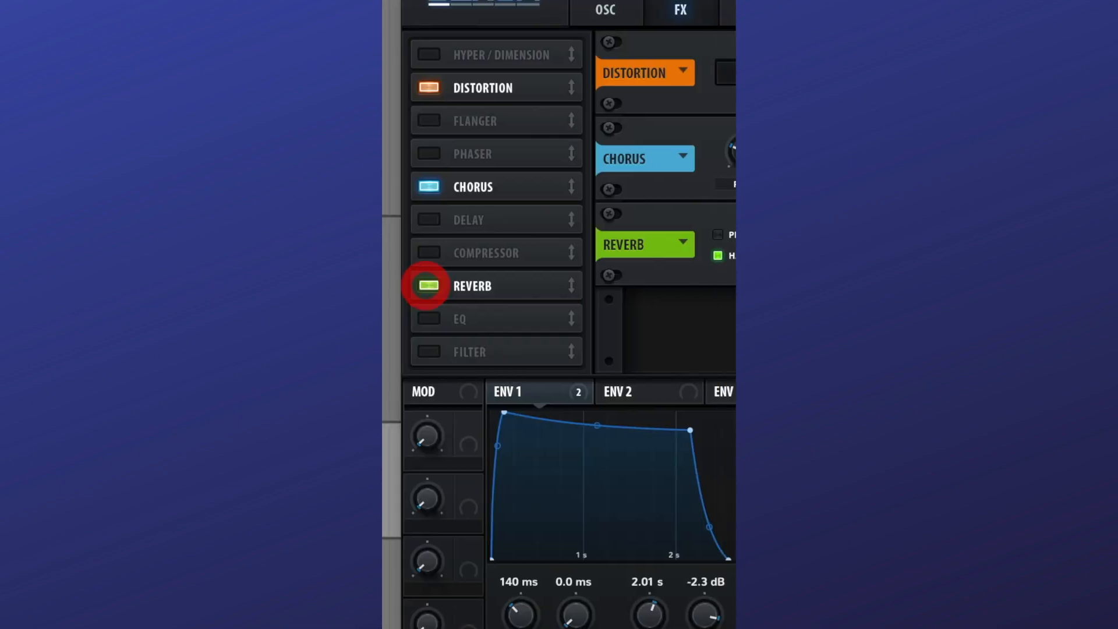
click(559, 232)
drag(554, 274, 554, 245)
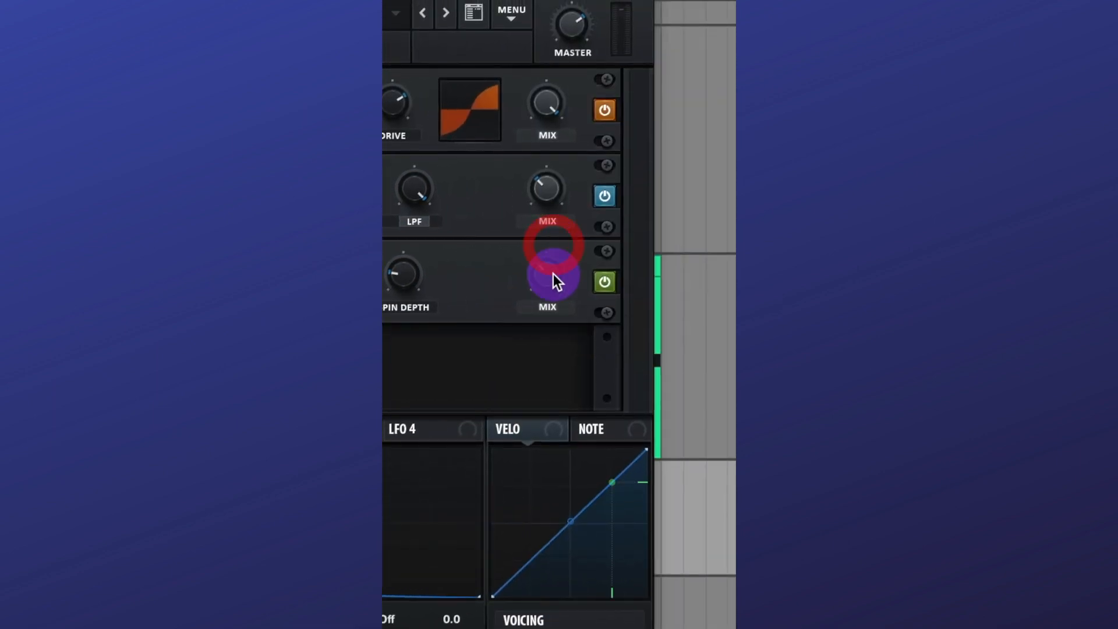
- Switch on the Pedal overdrive effect in the track's device chain
click(516, 366)
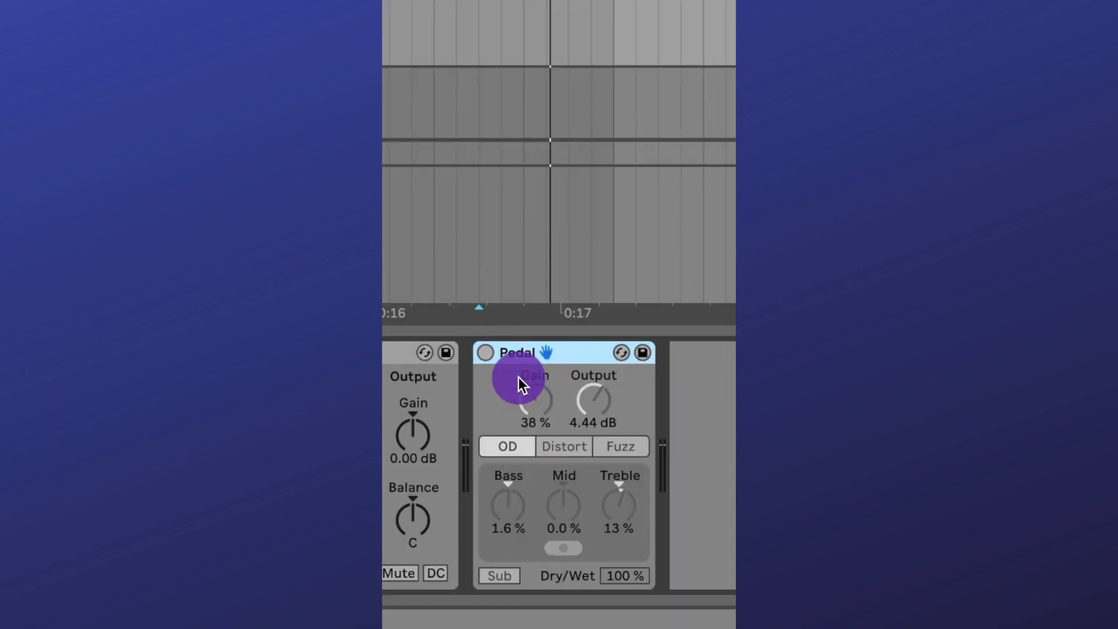
click(491, 353)
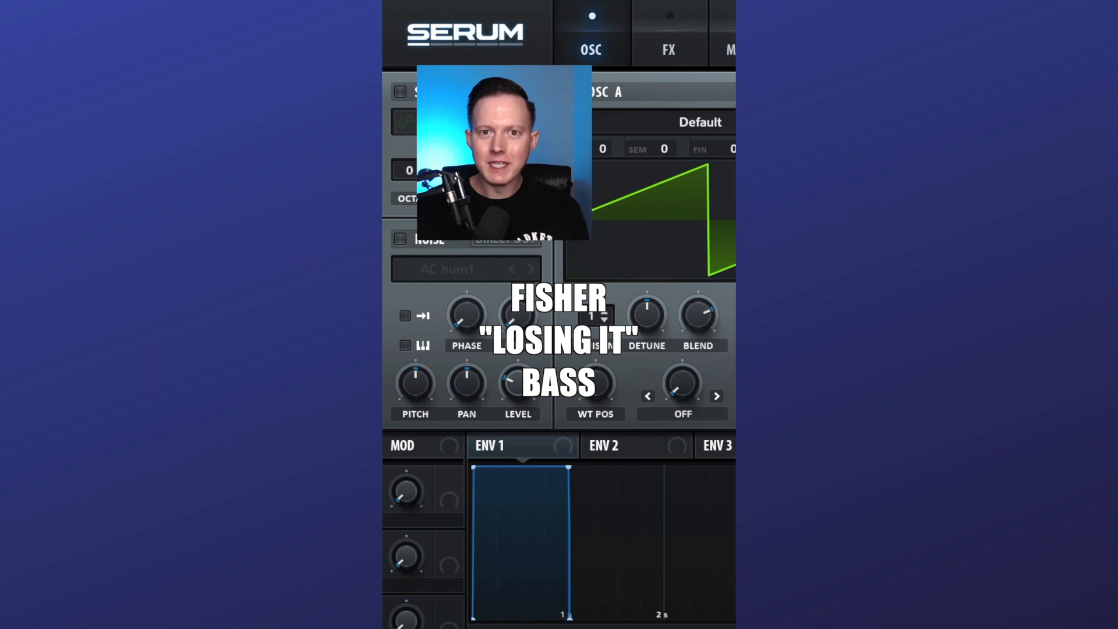
- Load the analog Basic_Wrd wavetable into oscillator A of the Init patch and adjust its octave
click(542, 94)
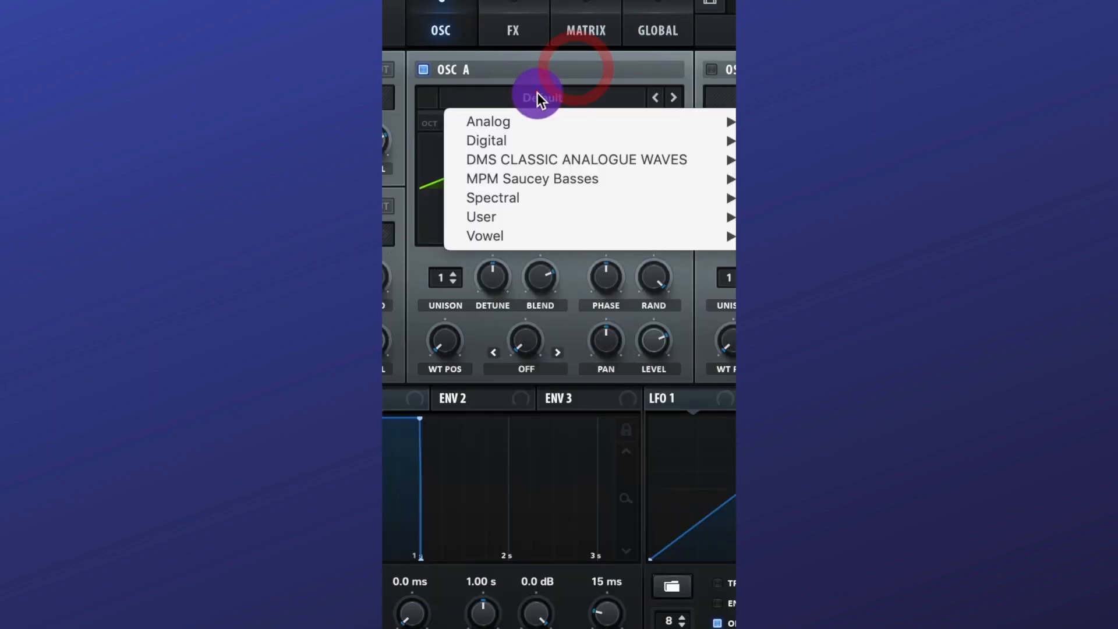
mouse_move(684, 124)
click(683, 293)
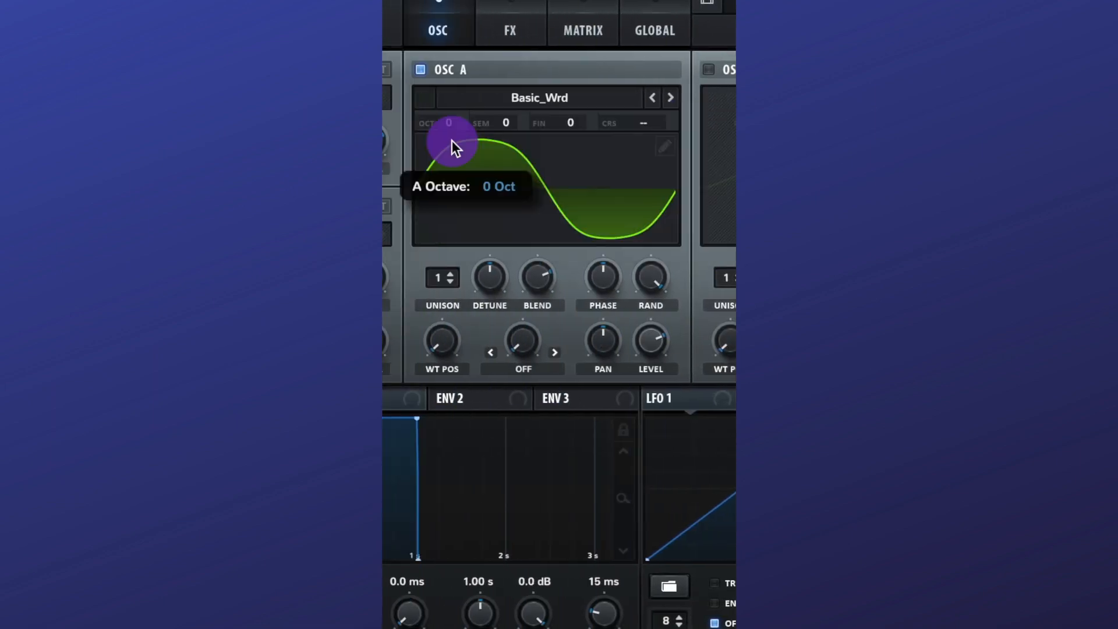
drag(451, 122, 701, 108)
- Switch on oscillator B and load the analog DS Saw and Tri wavetable into it
click(709, 69)
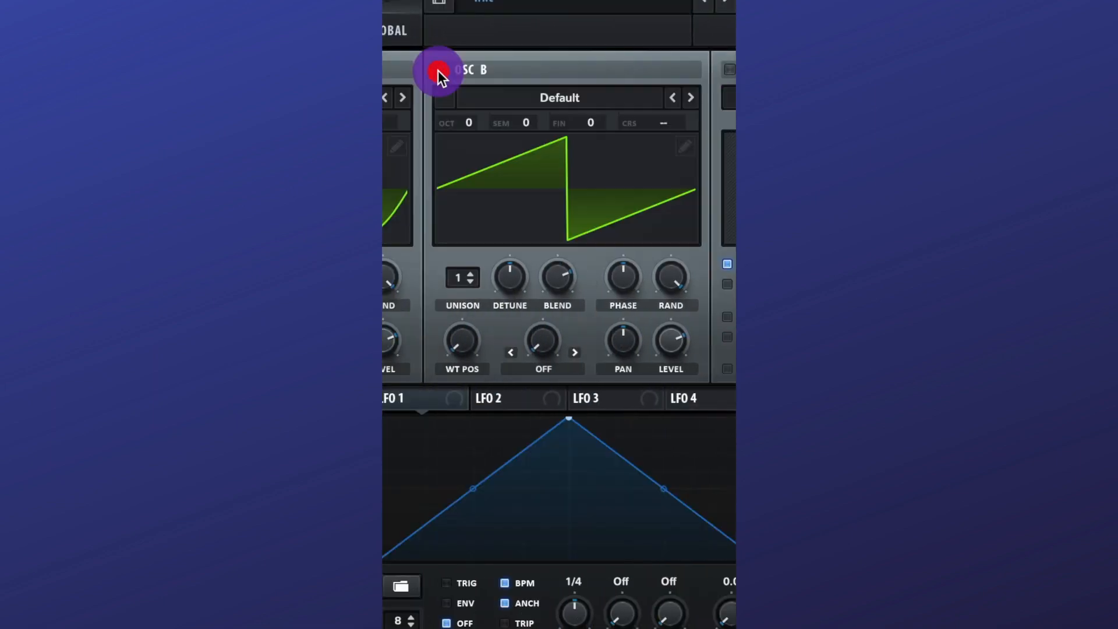
click(558, 96)
mouse_move(495, 102)
click(720, 365)
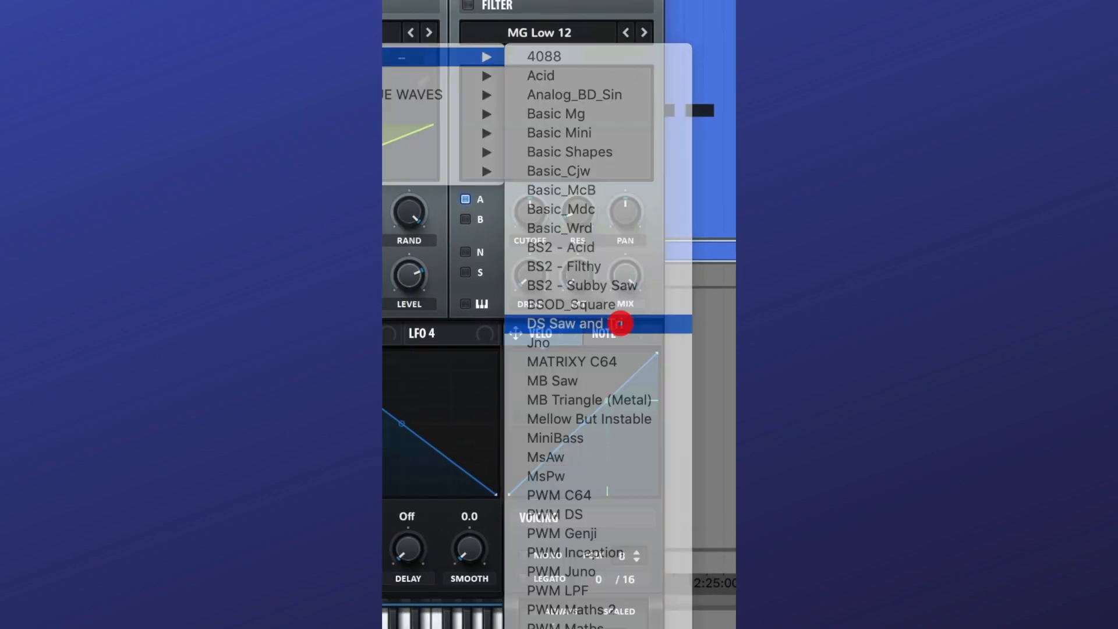
drag(452, 145, 453, 205)
- Enable an MG Low 24 filter on both oscillators and adjust its cutoff
click(464, 143)
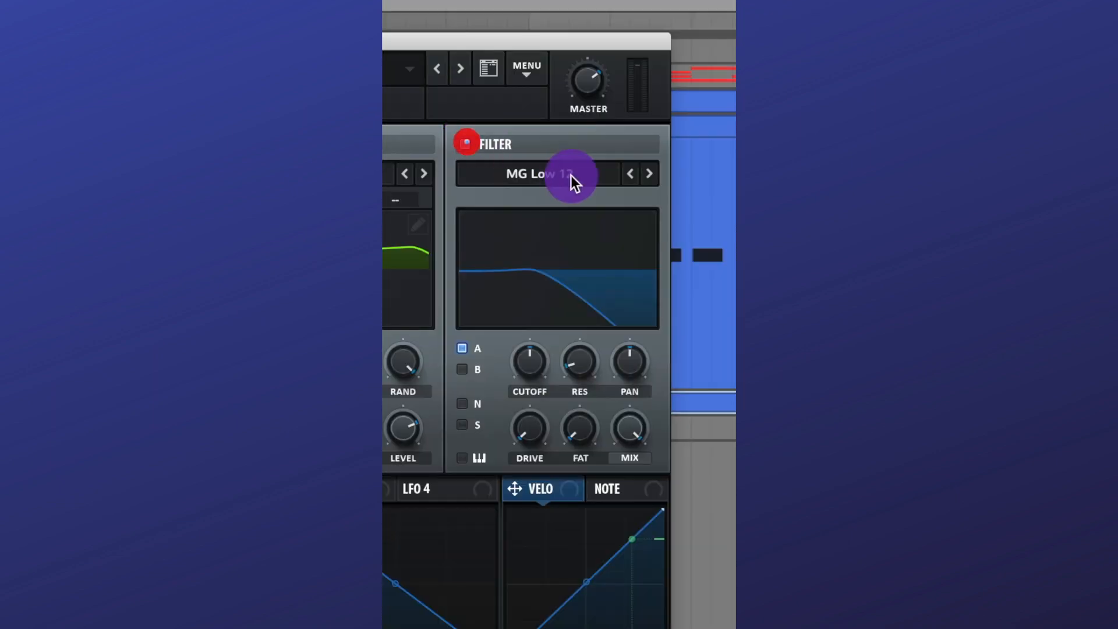
click(560, 169)
mouse_move(568, 198)
click(699, 260)
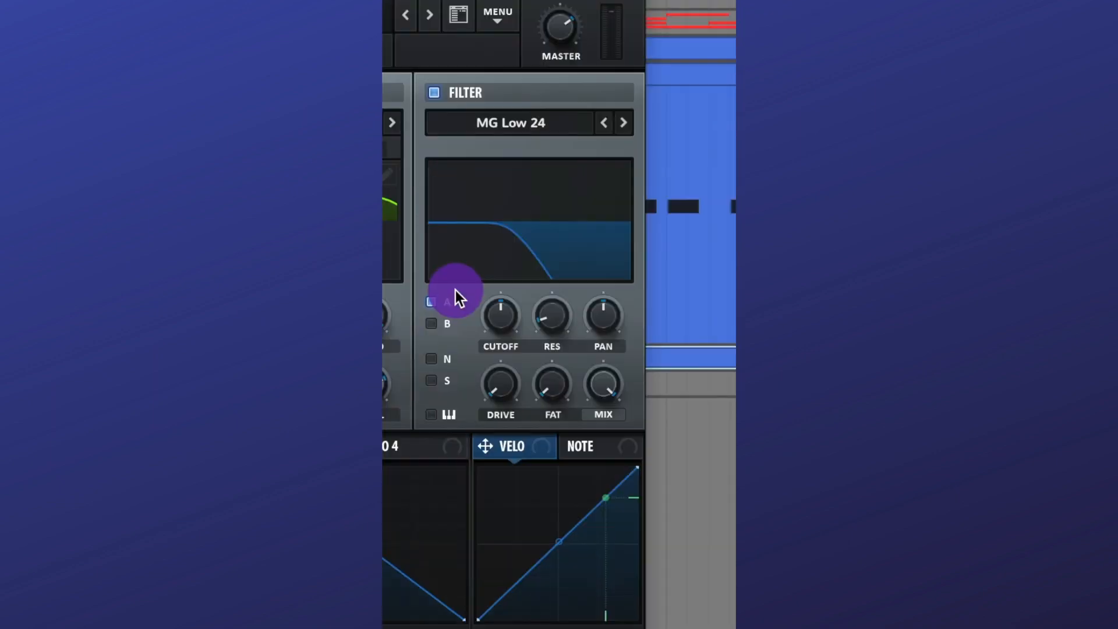
click(459, 374)
drag(499, 313, 501, 327)
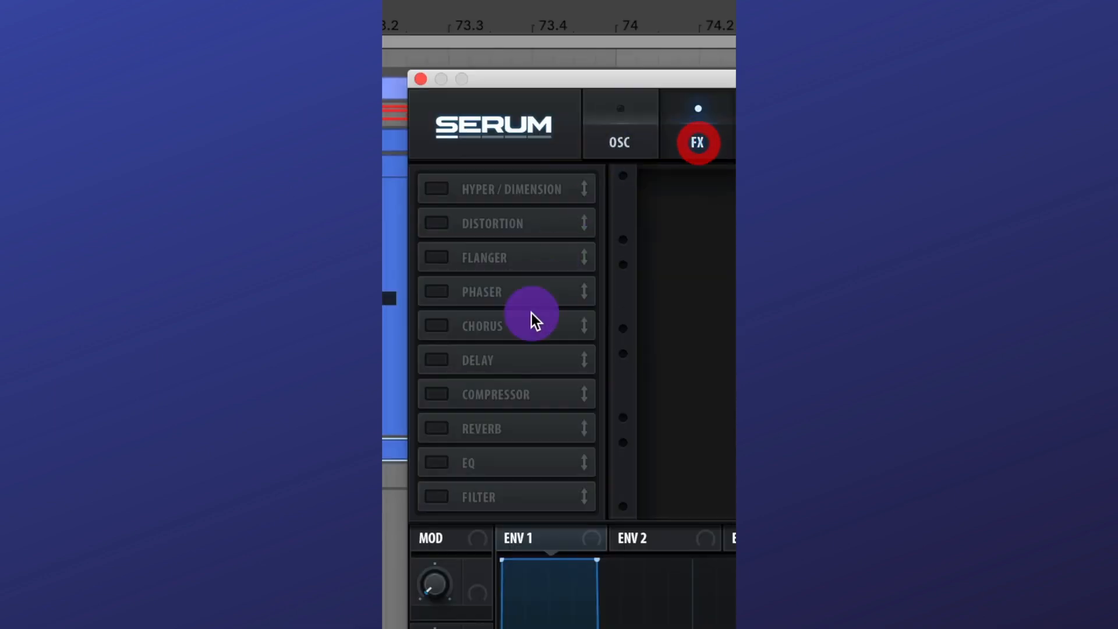
- Add the Compressor and EQ effects, with the EQ's low band set to a peak shape and its gain and frequency adjusted
click(431, 394)
click(463, 303)
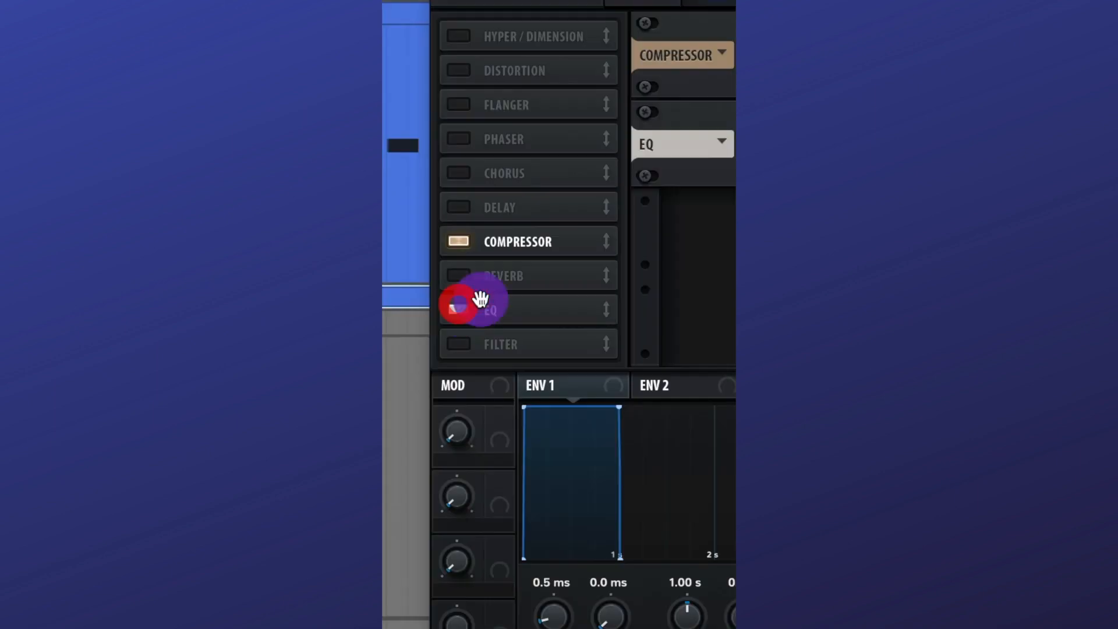
click(690, 211)
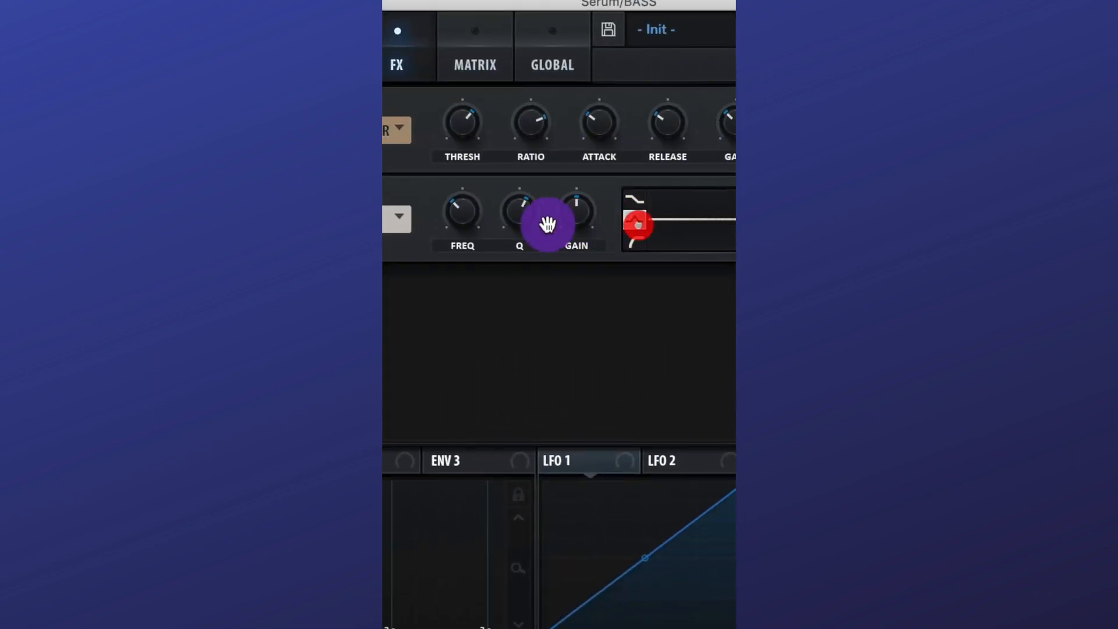
click(573, 210)
click(461, 212)
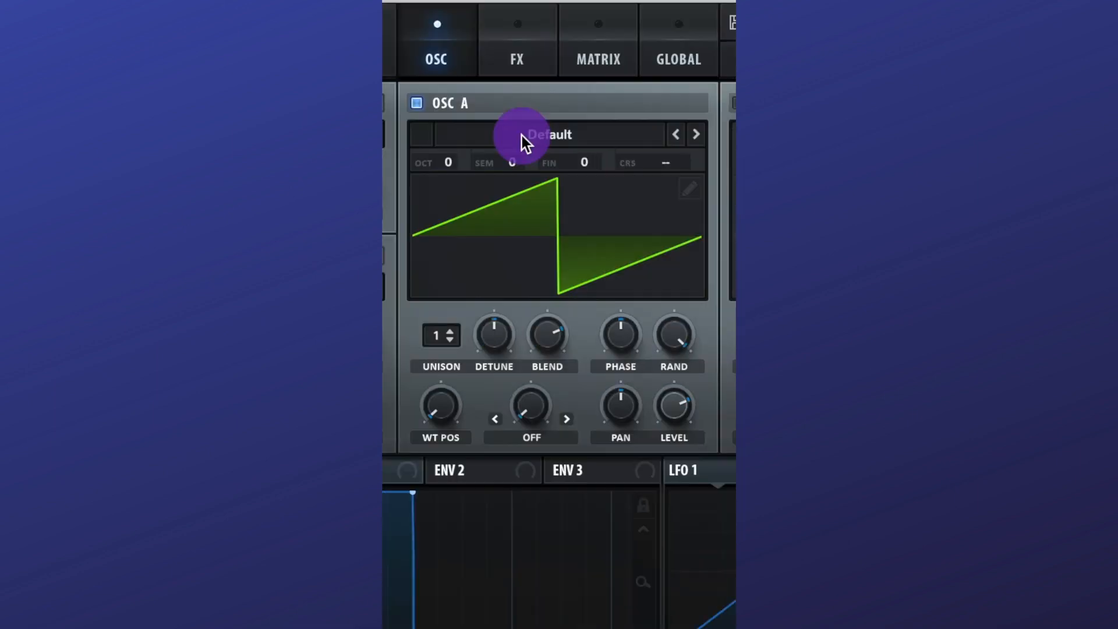
- Load the Basic Shapes wavetable into oscillator A, with the wavetable position raised to a pulse wave and the level at 100%
click(522, 140)
mouse_move(524, 163)
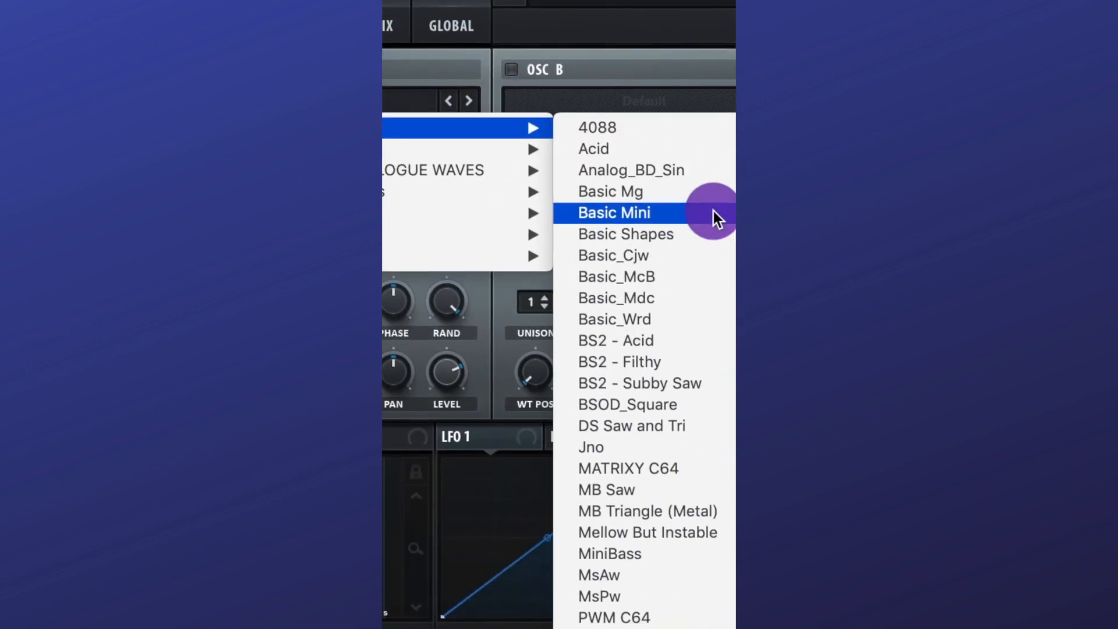
click(711, 219)
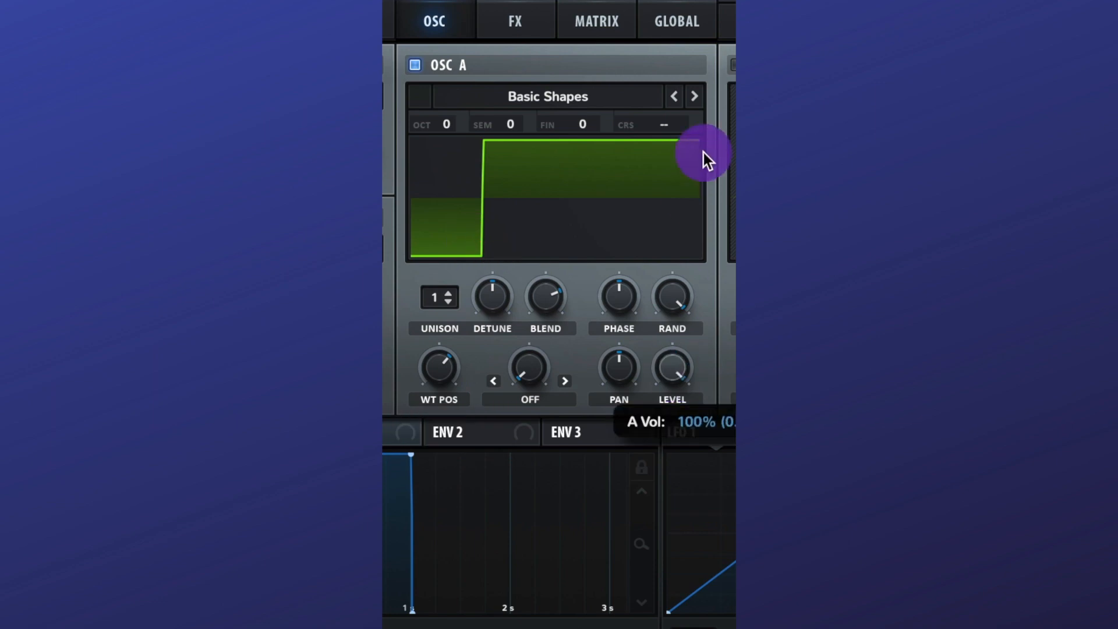
- Switch on oscillator B with the Basic Shapes wavetable and turn its level all the way down
click(416, 64)
click(533, 96)
mouse_move(536, 124)
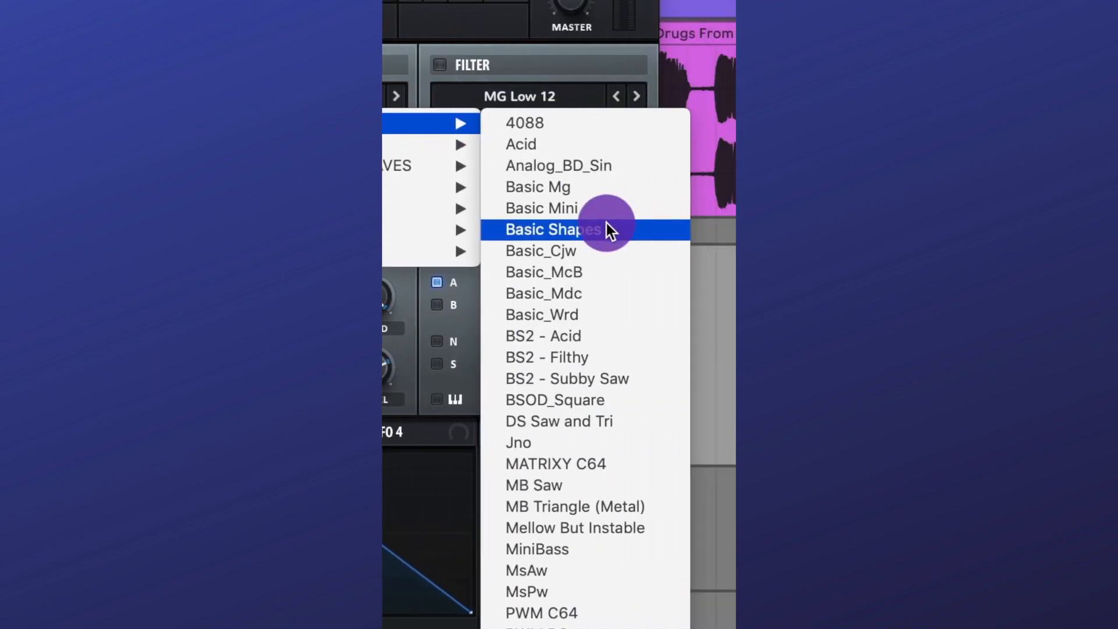
click(606, 230)
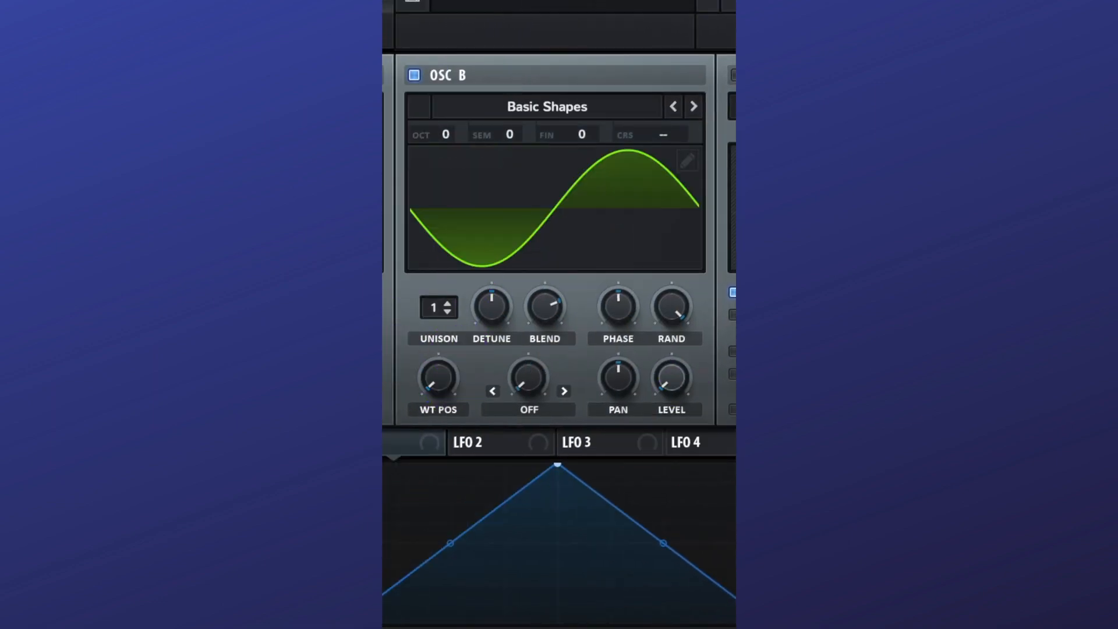
- Set oscillator A's warp mode to FM (from B) and raise the FM amount slightly
click(554, 372)
click(532, 410)
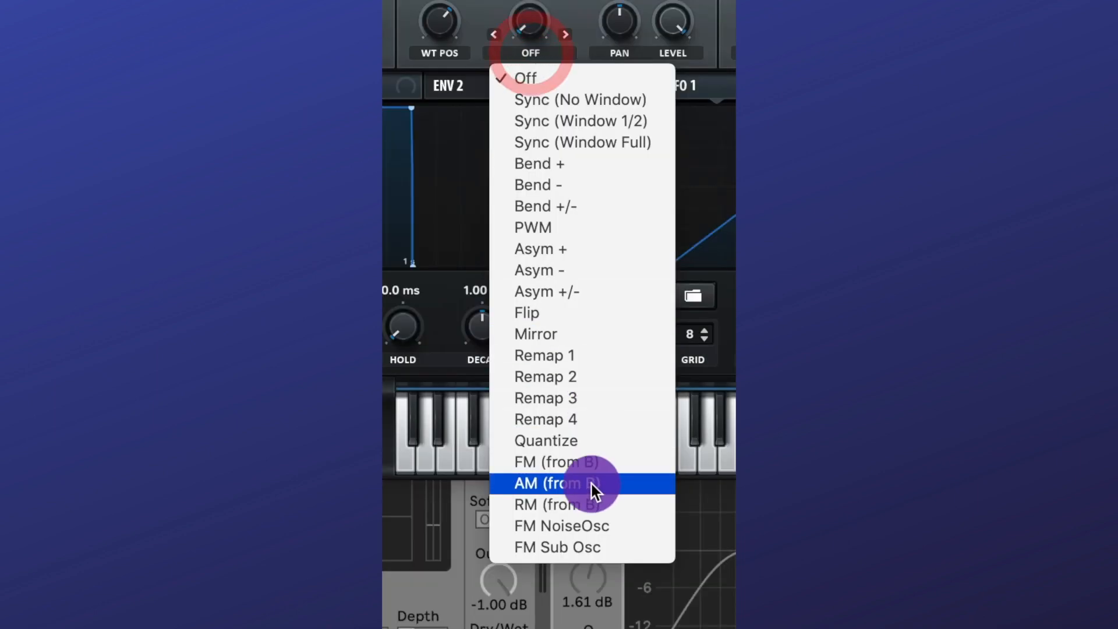
click(593, 463)
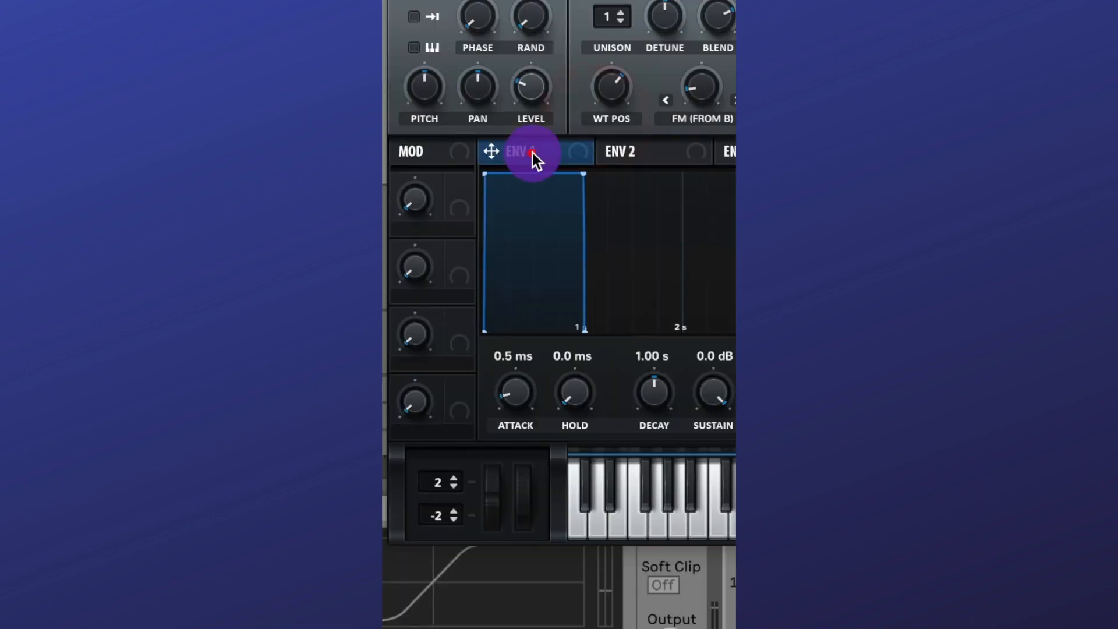
- Shape ENV 1 with a 1.7 ms attack, 987 ms decay and no sustain, and assign it to oscillator A's FM amount
drag(525, 155, 582, 180)
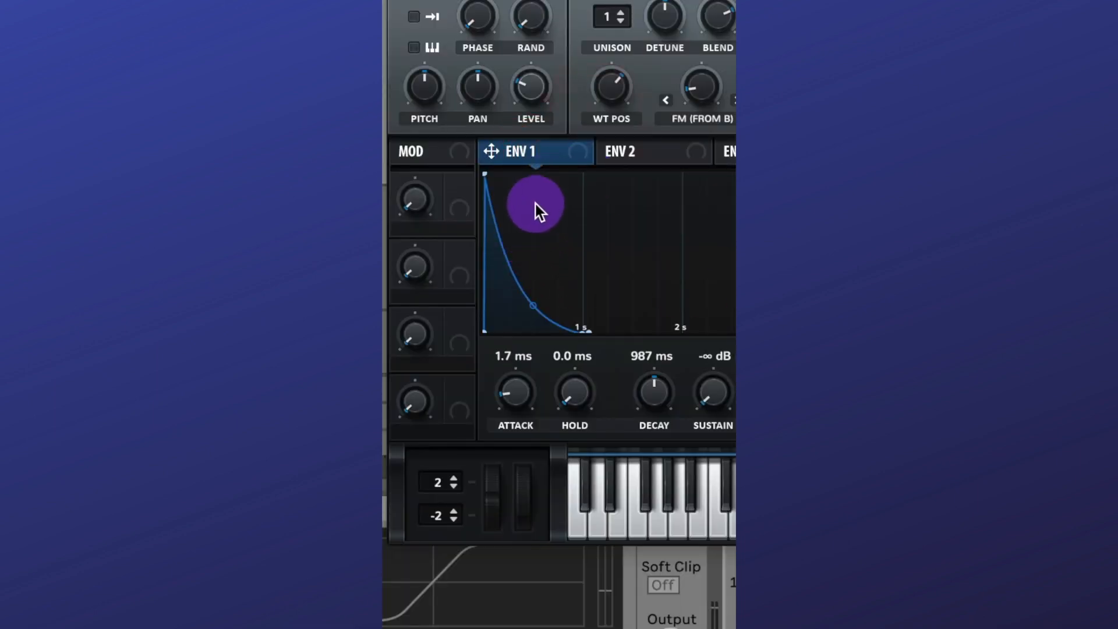
drag(535, 203, 689, 89)
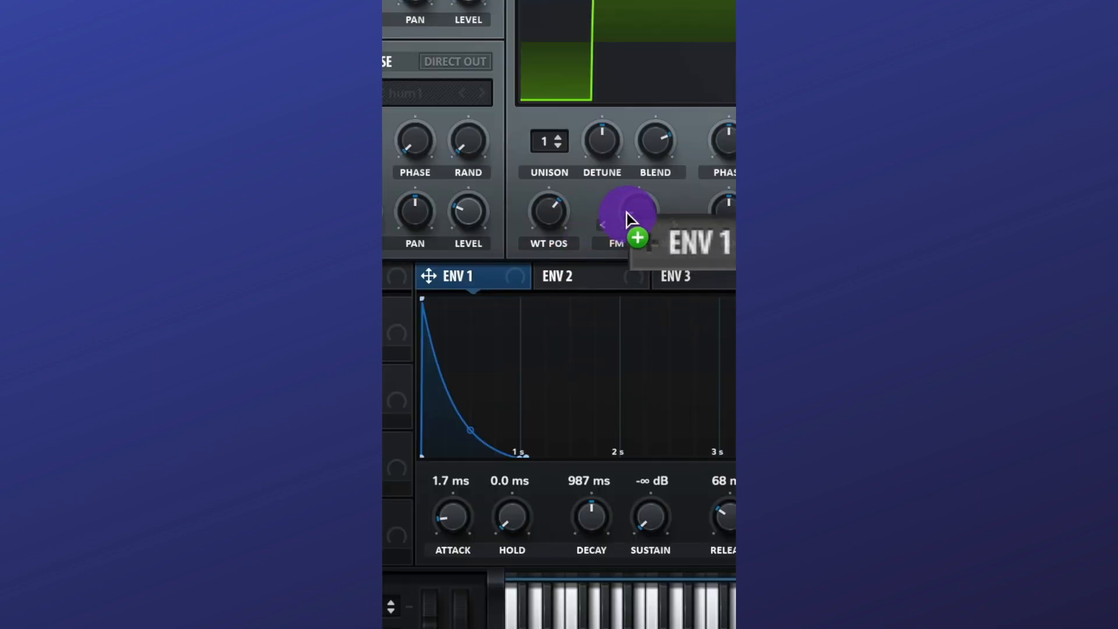
drag(632, 220, 635, 216)
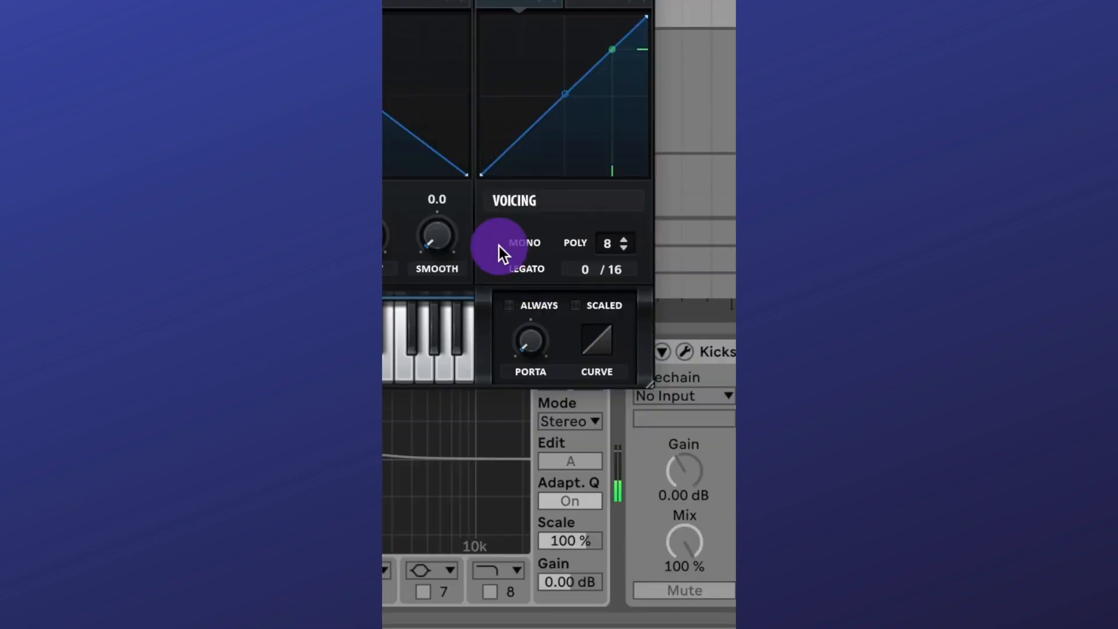
- Switch on the filter as MG Low 18, assign ENV 1 to its closed cutoff, and raise its resonance and drive slightly
click(458, 95)
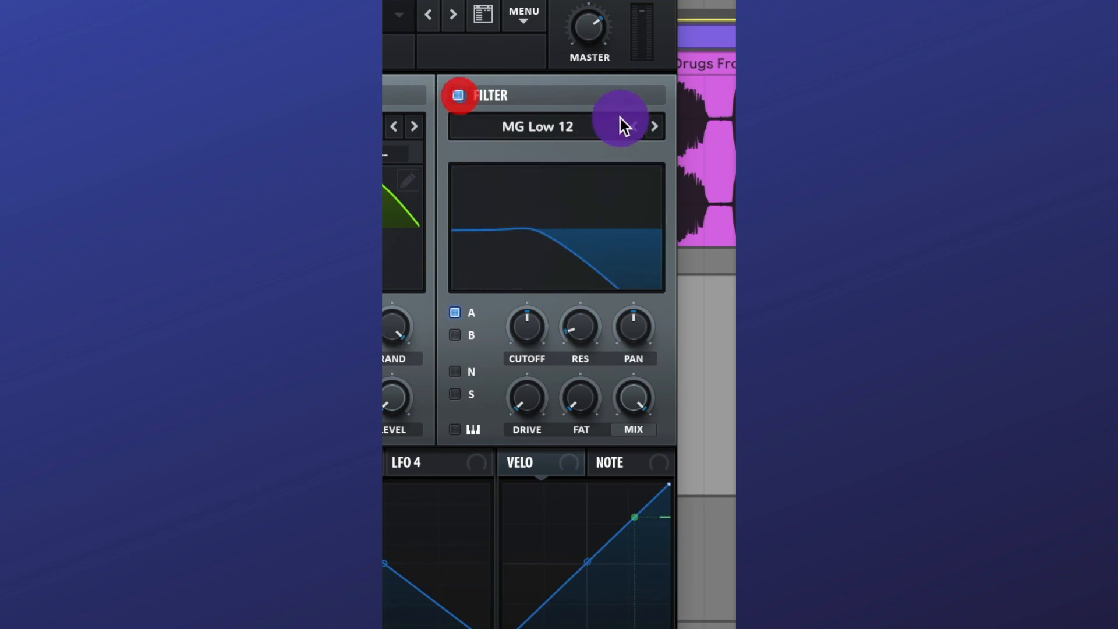
click(655, 126)
drag(562, 240, 509, 376)
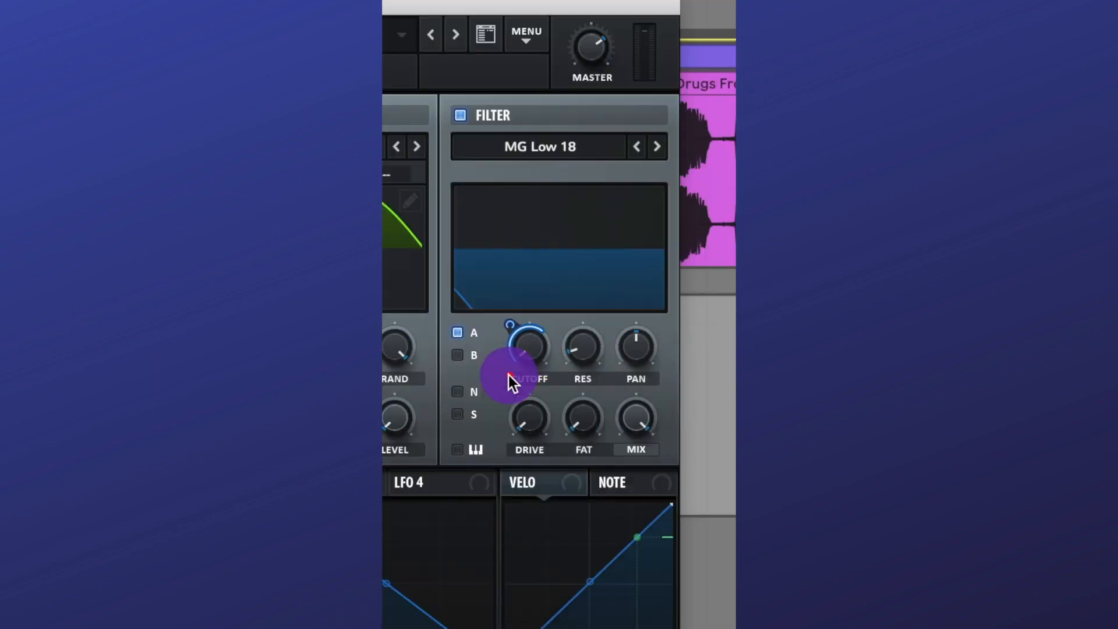
drag(584, 350, 590, 342)
drag(530, 416, 550, 405)
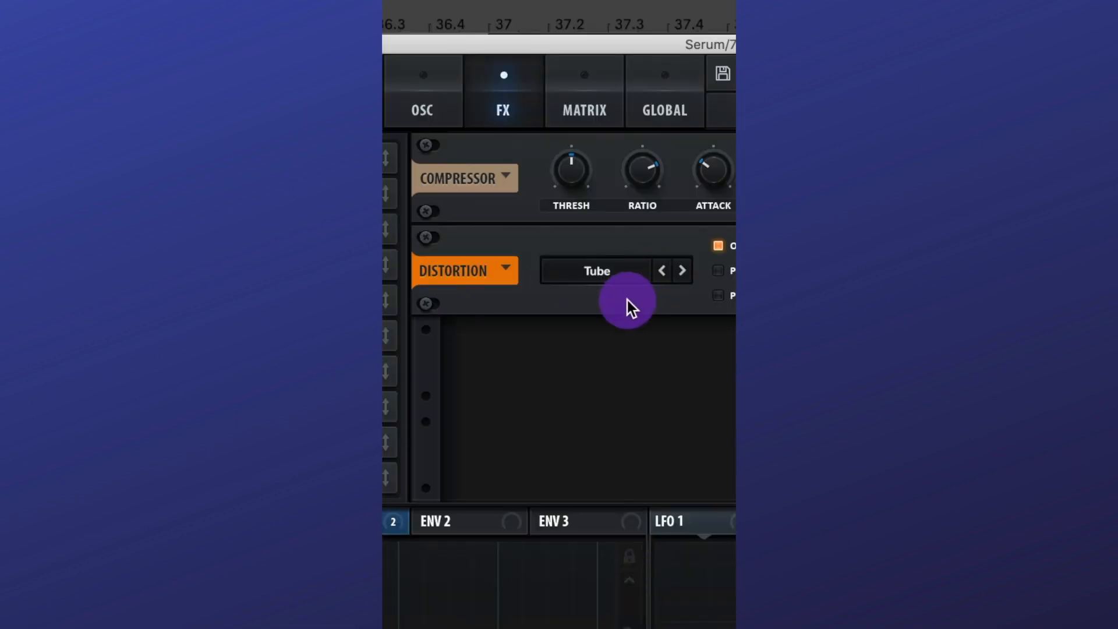
- Raise the Tube distortion's drive and lower its mix, and switch on the Saturator device set to Analog Clip
drag(451, 219, 488, 166)
drag(630, 215, 641, 377)
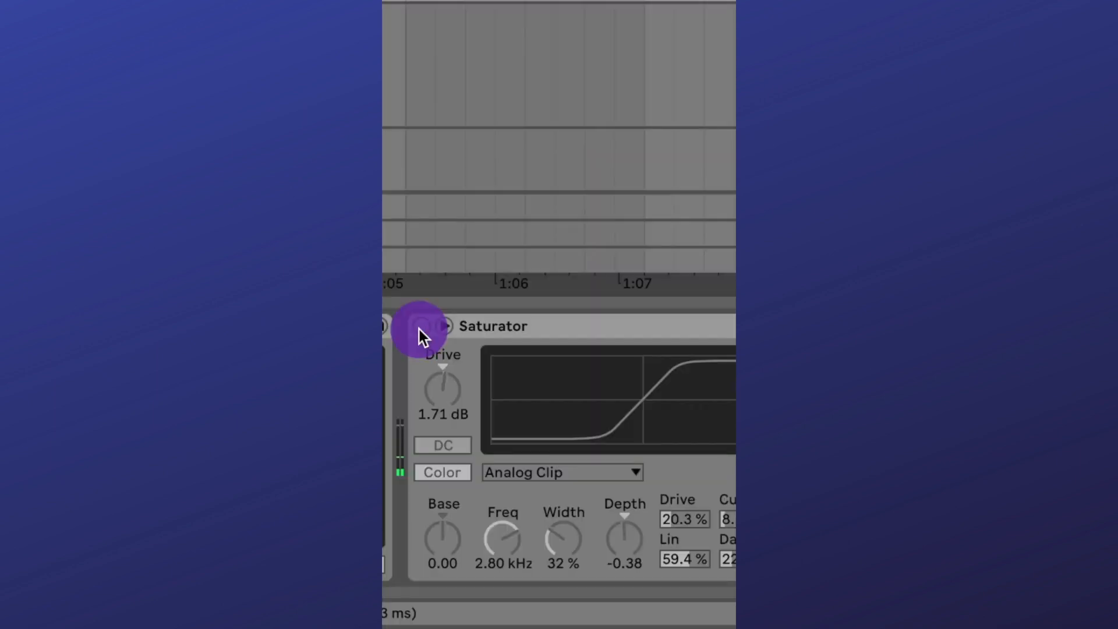
click(420, 326)
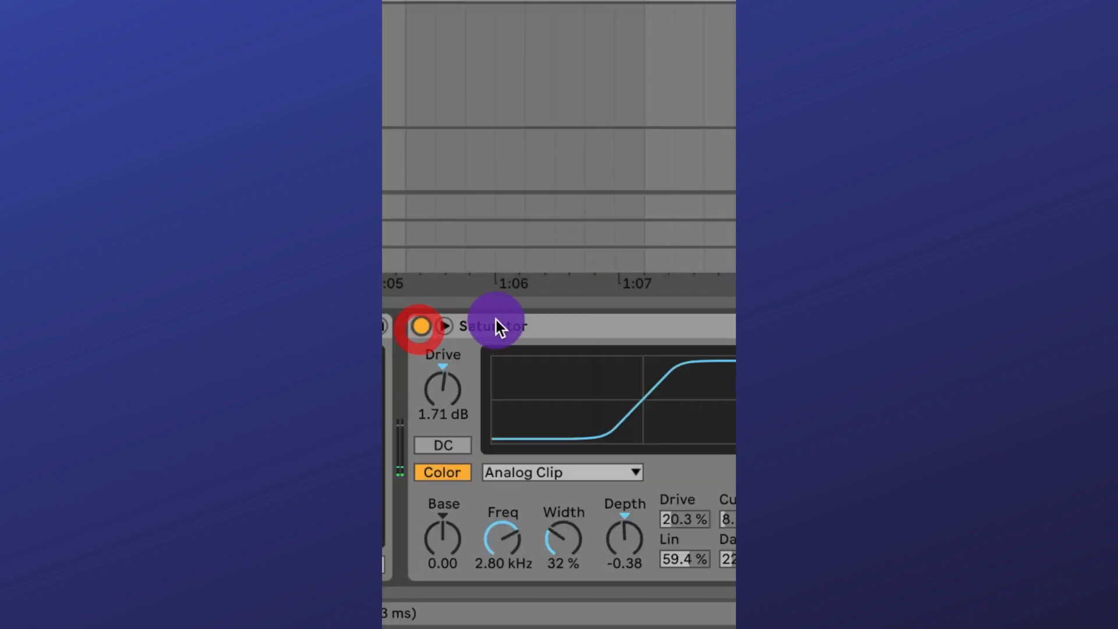
click(568, 417)
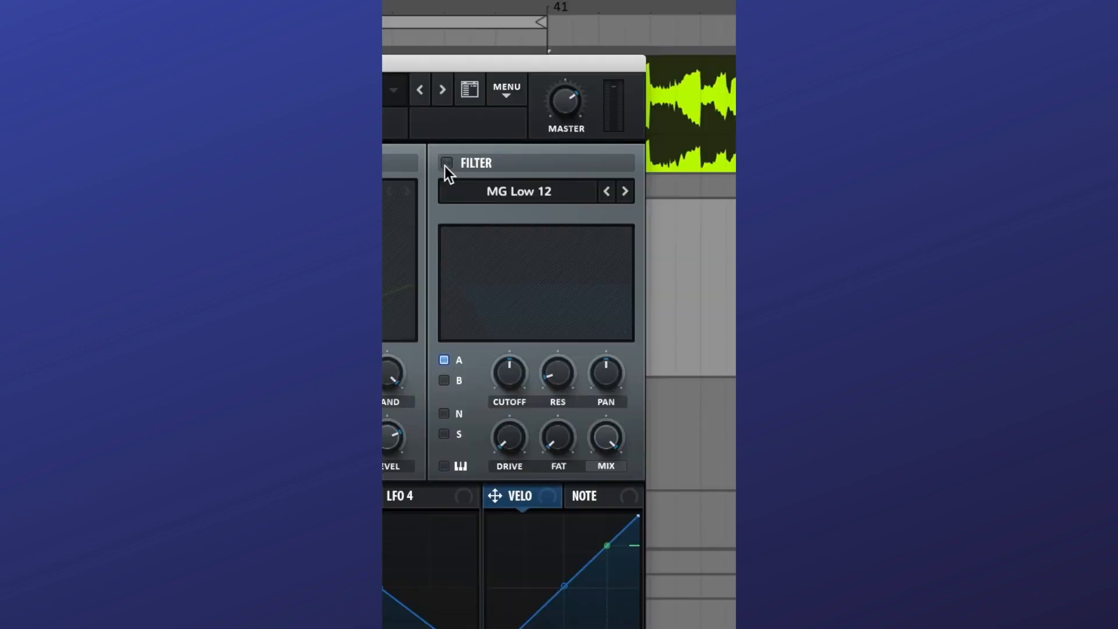
- Switch on the filter with an MG low-pass type two steps above MG Low 12 and modulate its cutoff with ENV 1
click(447, 163)
click(625, 191)
click(625, 191)
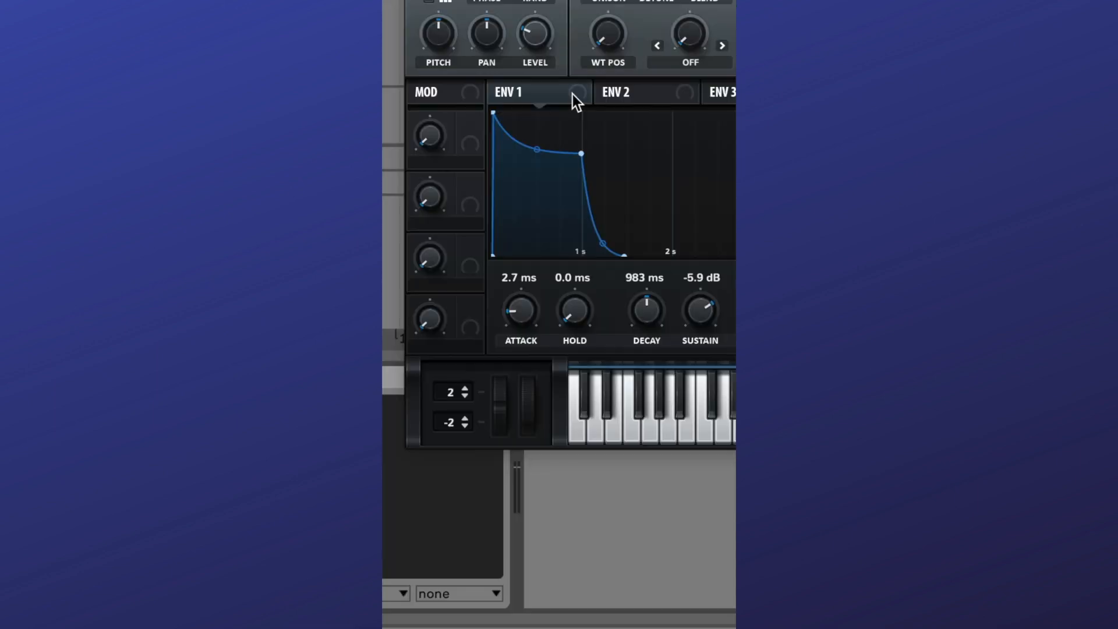
drag(572, 94, 573, 308)
drag(569, 397, 526, 387)
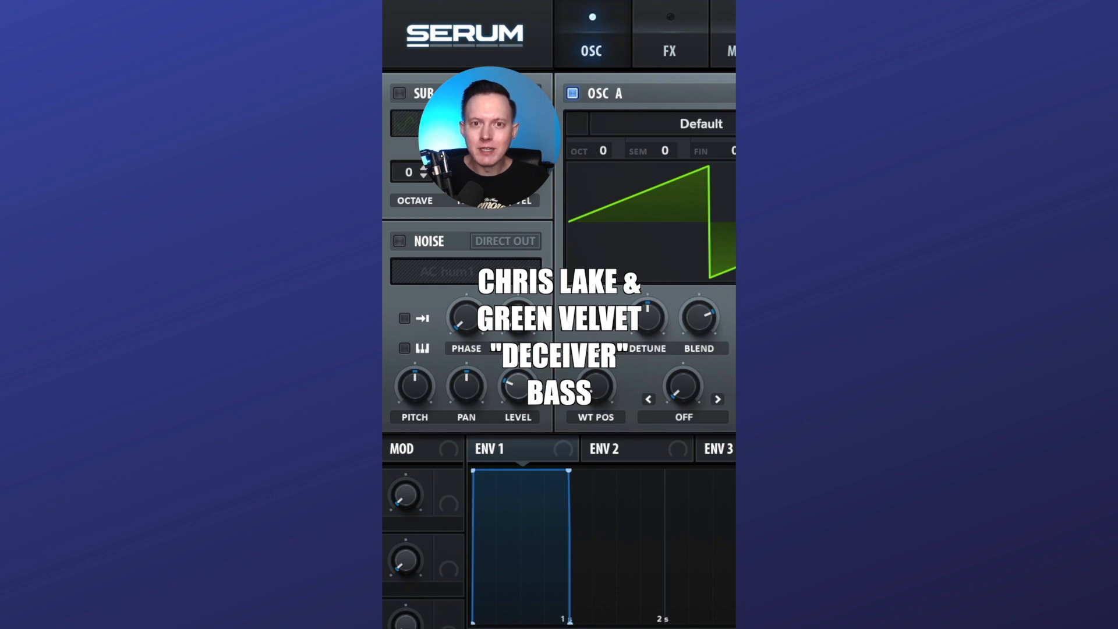
- Load the Analog wavetable Basic Shapes into oscillator A for a square wave
click(519, 125)
mouse_move(524, 140)
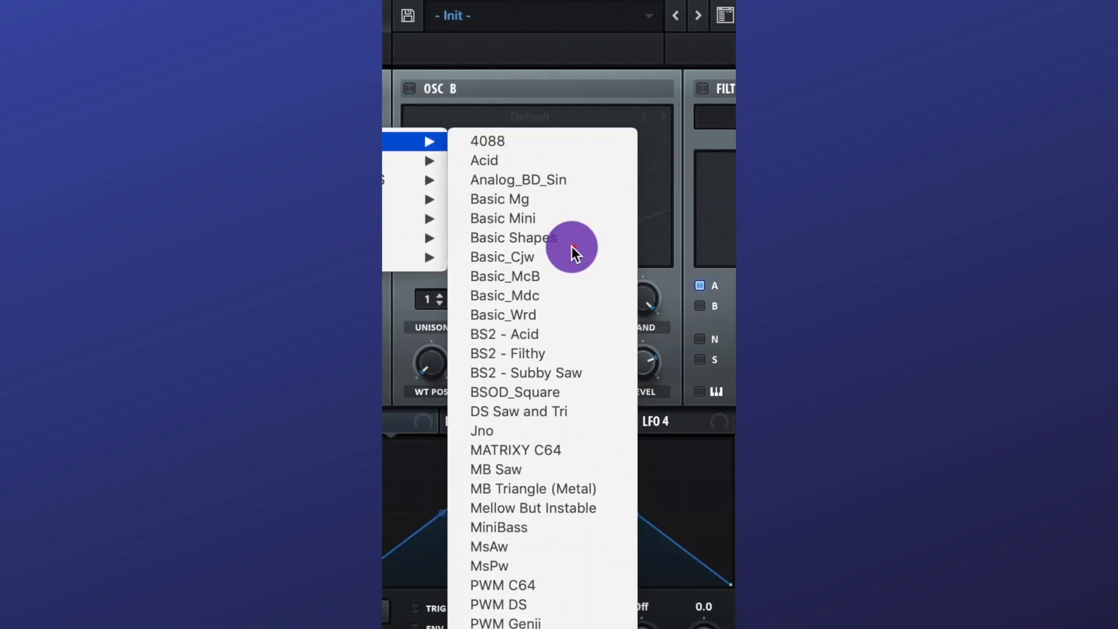
click(722, 238)
- Switch on oscillator B with the default saw at octave +1, two unison voices and a detune of 0.12
click(581, 88)
drag(457, 148, 459, 120)
drag(447, 308, 449, 288)
drag(508, 308, 499, 335)
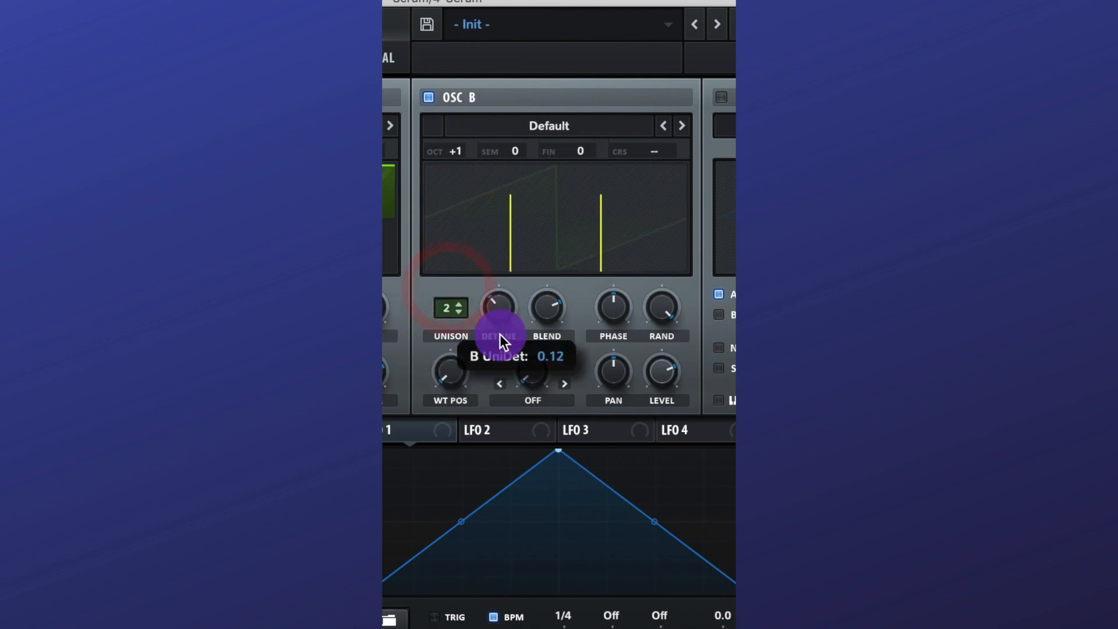
- Switch on the filter and set its type to MG Low 18
click(722, 97)
click(507, 125)
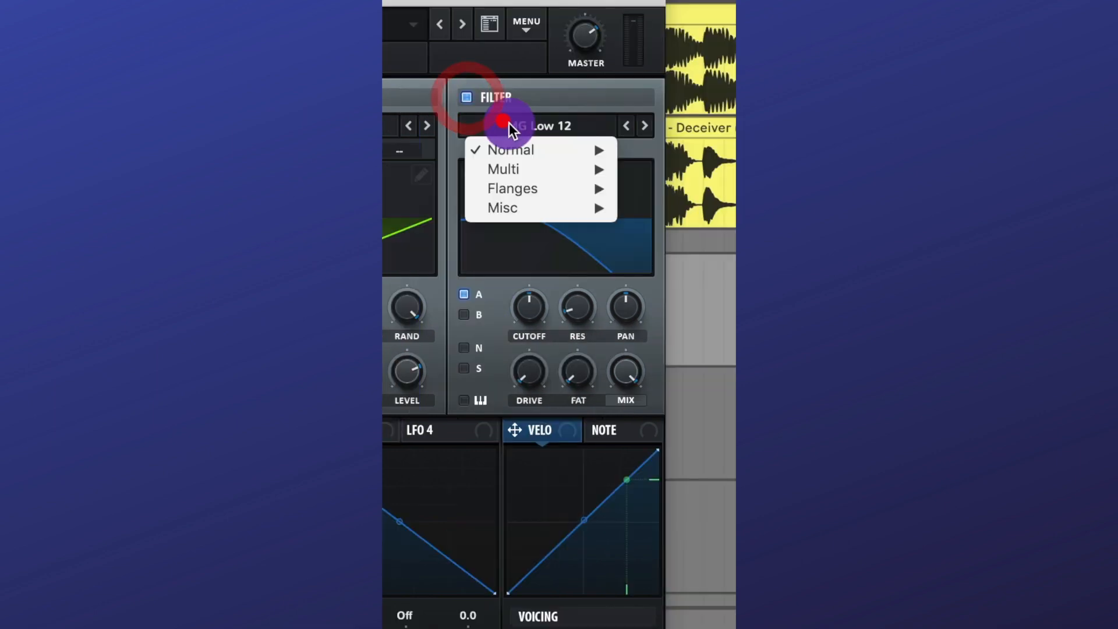
mouse_move(594, 149)
click(644, 187)
- Route oscillator B through the filter along with oscillator A, and raise the filter's resonance and drive
drag(480, 299, 463, 313)
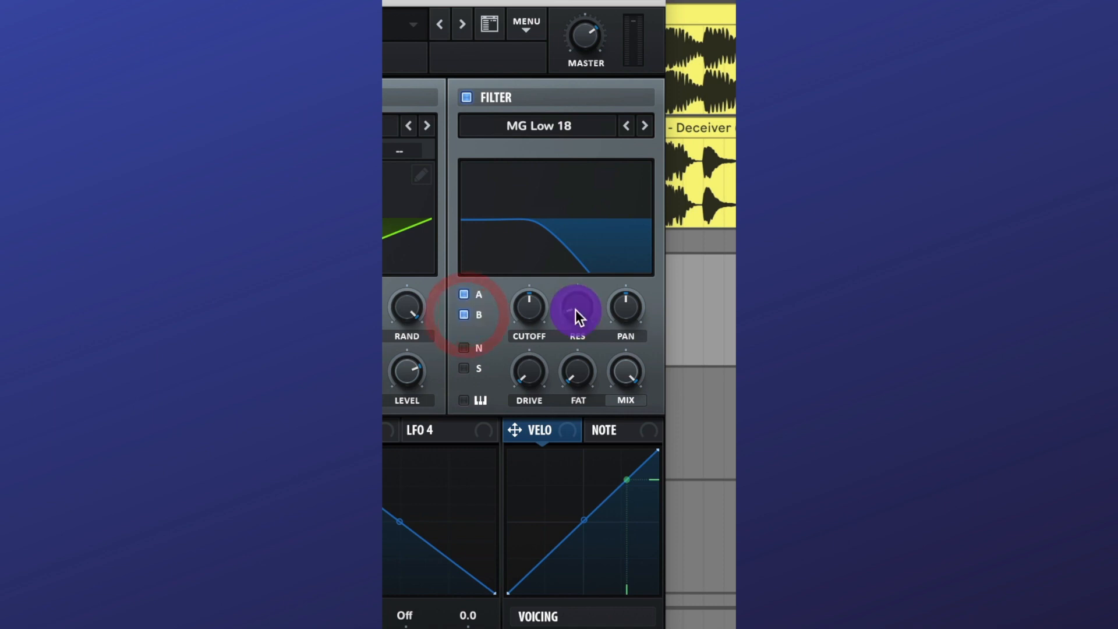
drag(575, 310, 593, 211)
drag(535, 374, 535, 322)
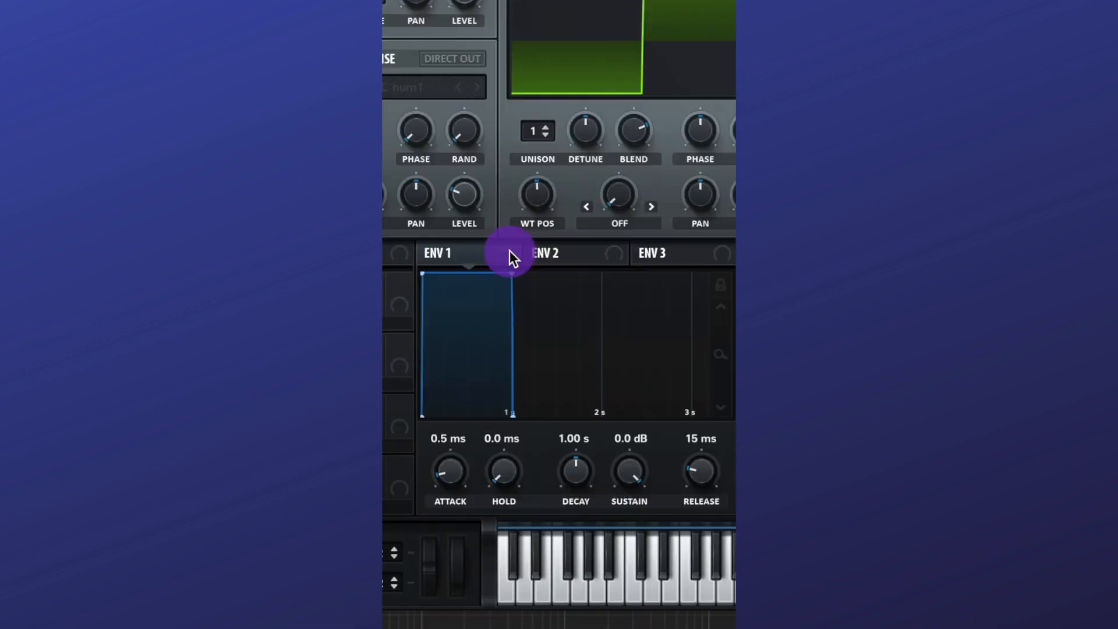
- Shape ENV 1 with a 621 ms decay and no sustain, and assign it to the filter cutoff
click(509, 251)
drag(513, 273, 474, 433)
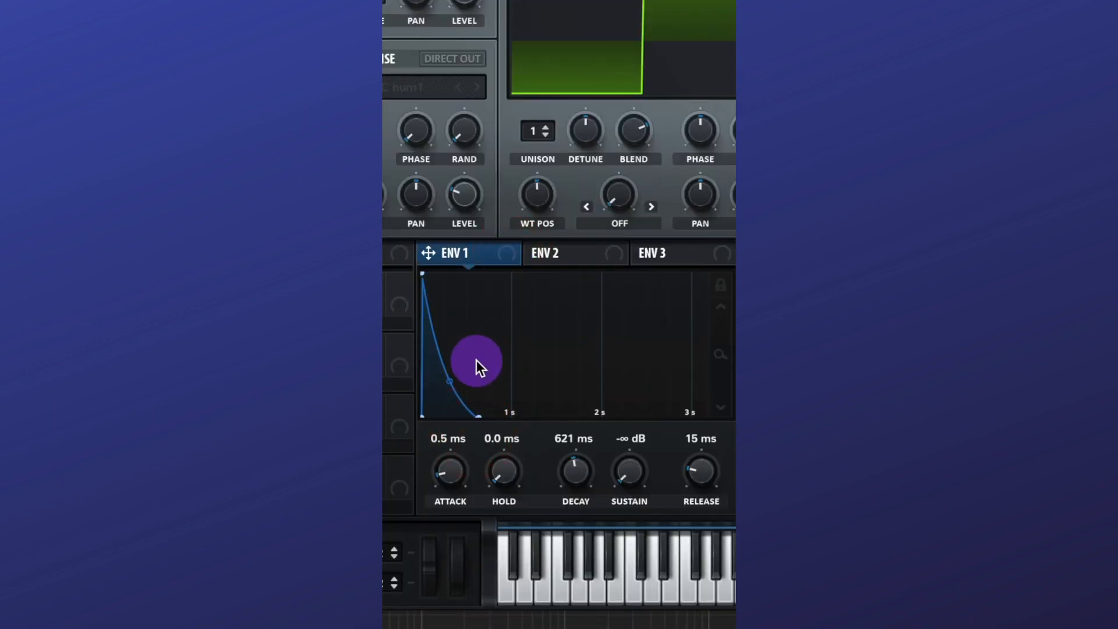
drag(507, 255, 552, 351)
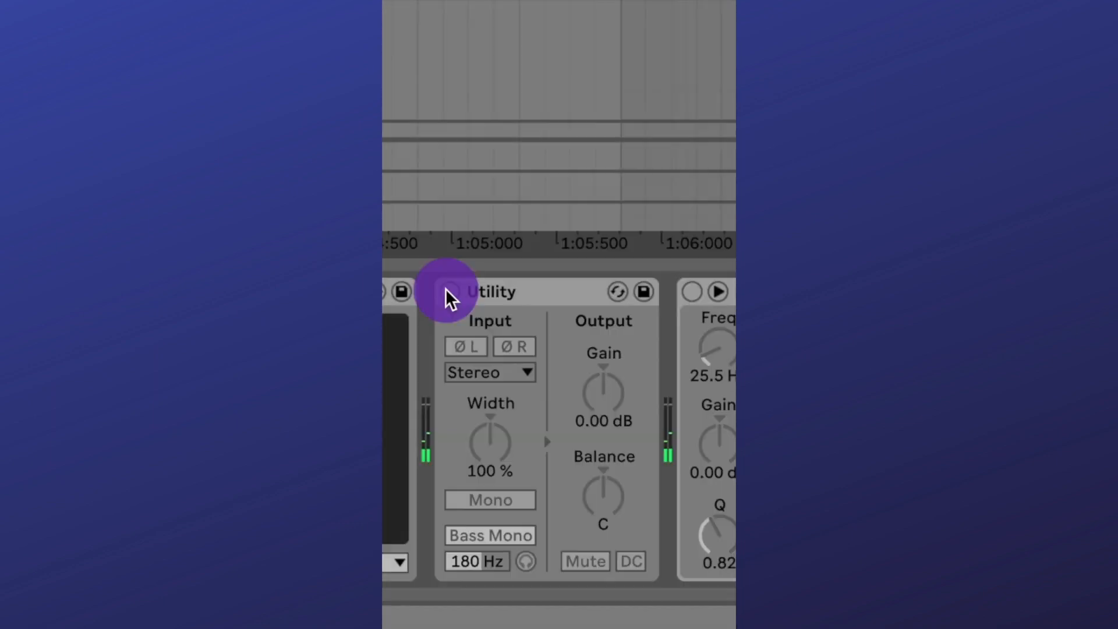
- Switch on the Utility device with Bass Mono at 180 Hz
click(447, 294)
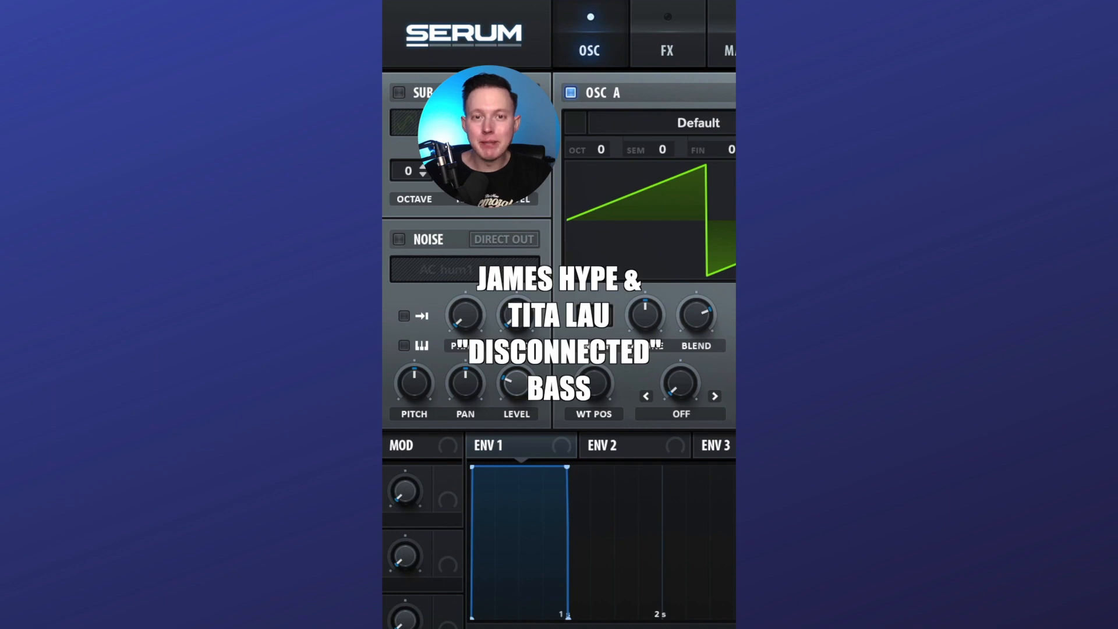
- Load the Basic Shapes wavetable into oscillator A and raise its level to full
click(712, 122)
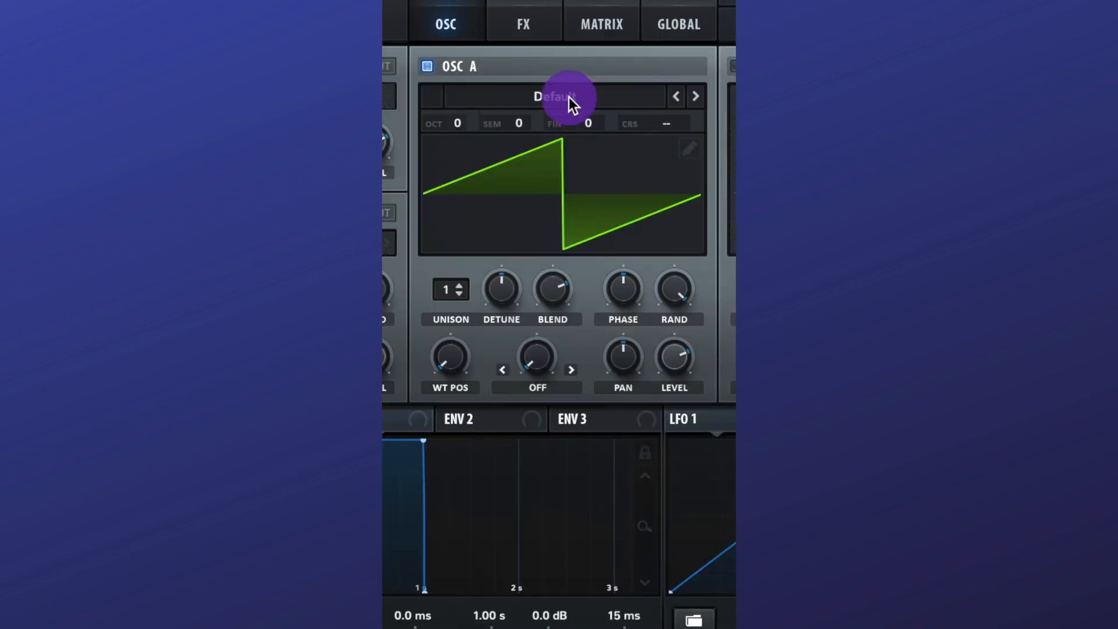
click(569, 97)
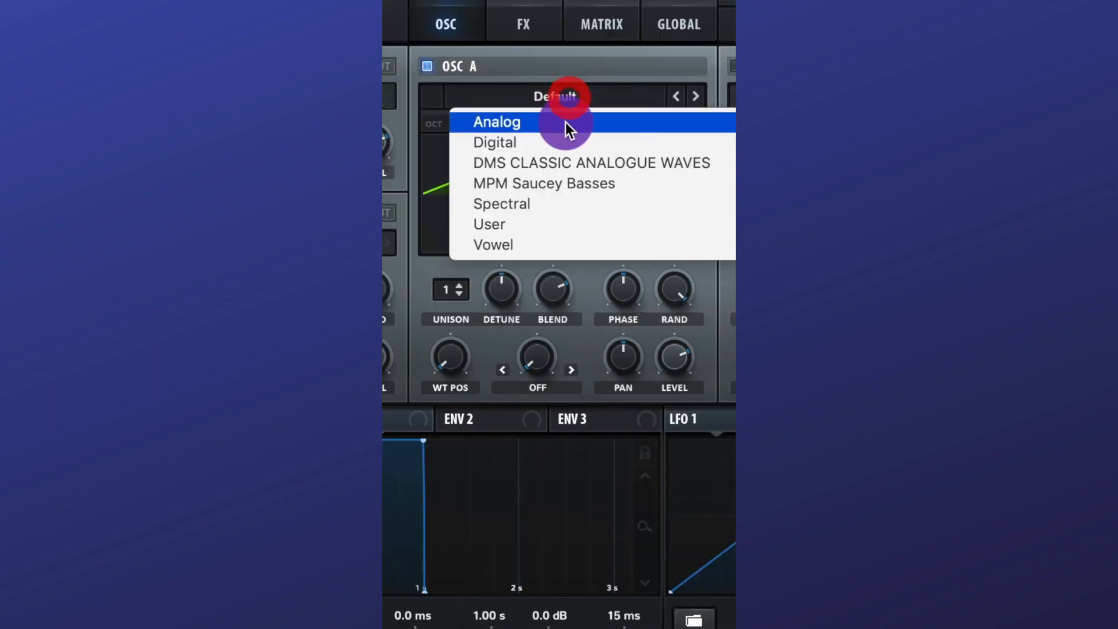
mouse_move(565, 122)
click(588, 192)
drag(675, 357, 714, 249)
- Load the Basic Shapes wavetable into oscillator B and turn its level all the way down
click(537, 113)
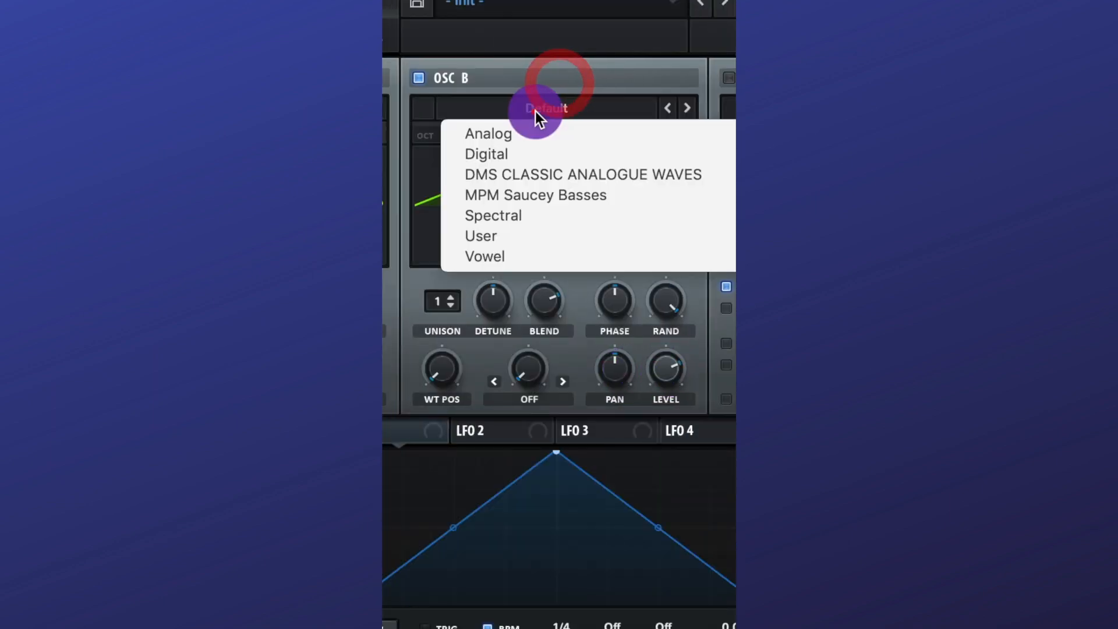
mouse_move(506, 145)
click(519, 239)
click(684, 375)
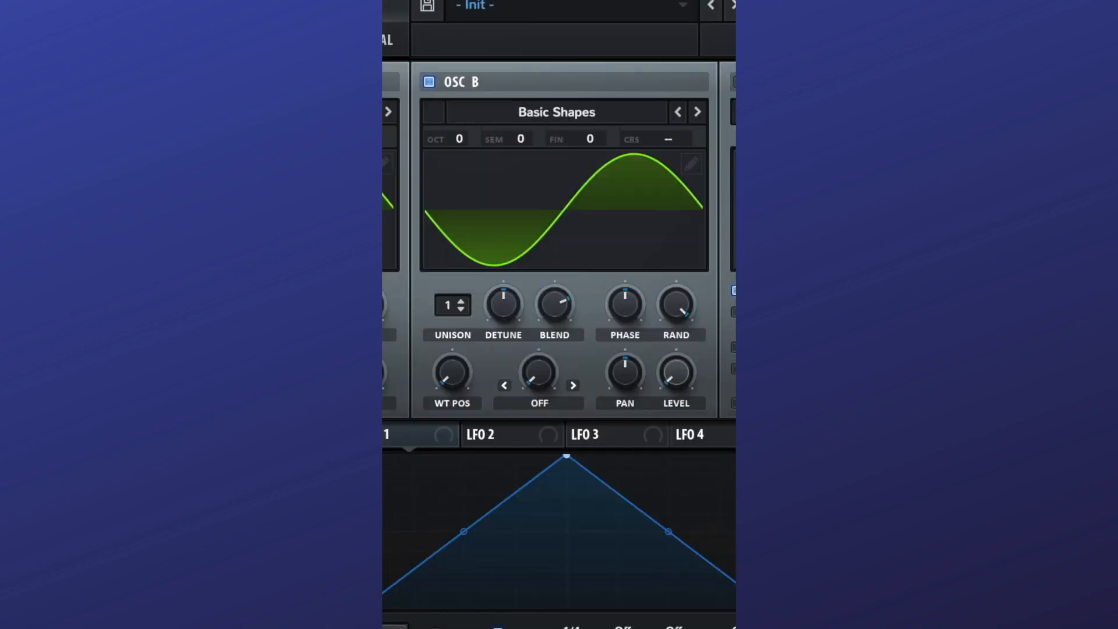
- Set oscillator A's warp mode to FM (from B) and raise the FM amount slightly
click(540, 403)
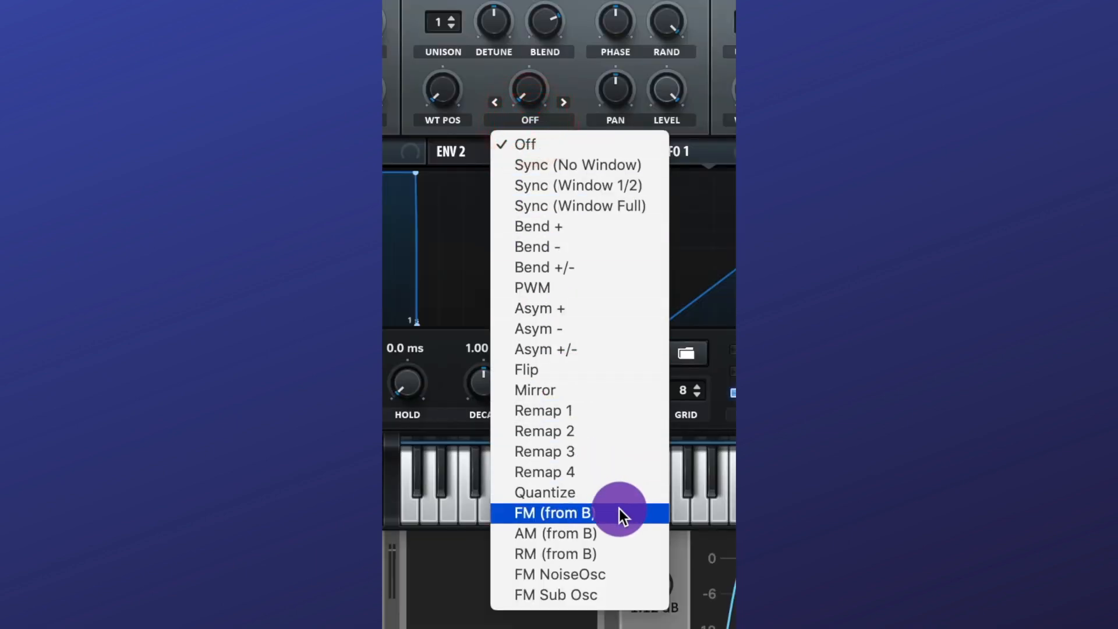
click(620, 513)
drag(579, 134, 582, 103)
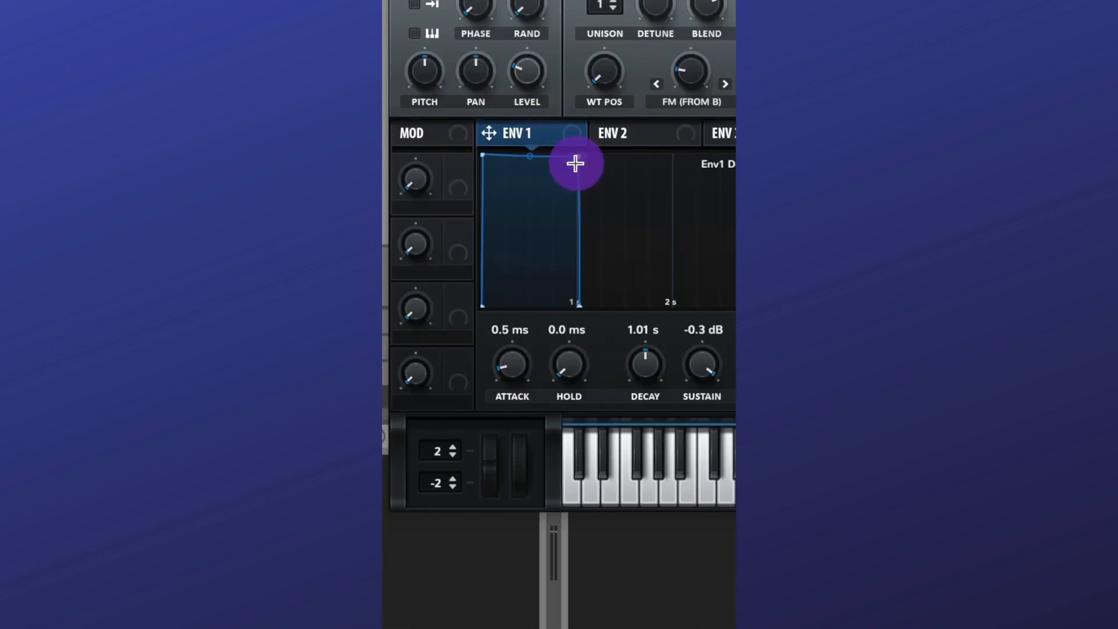
- Set ENV 1 to 970 ms decay and -6.3 dB sustain, and assign ENV 2 with 426 ms decay and no sustain to oscillator A's FM amount
drag(575, 164, 569, 222)
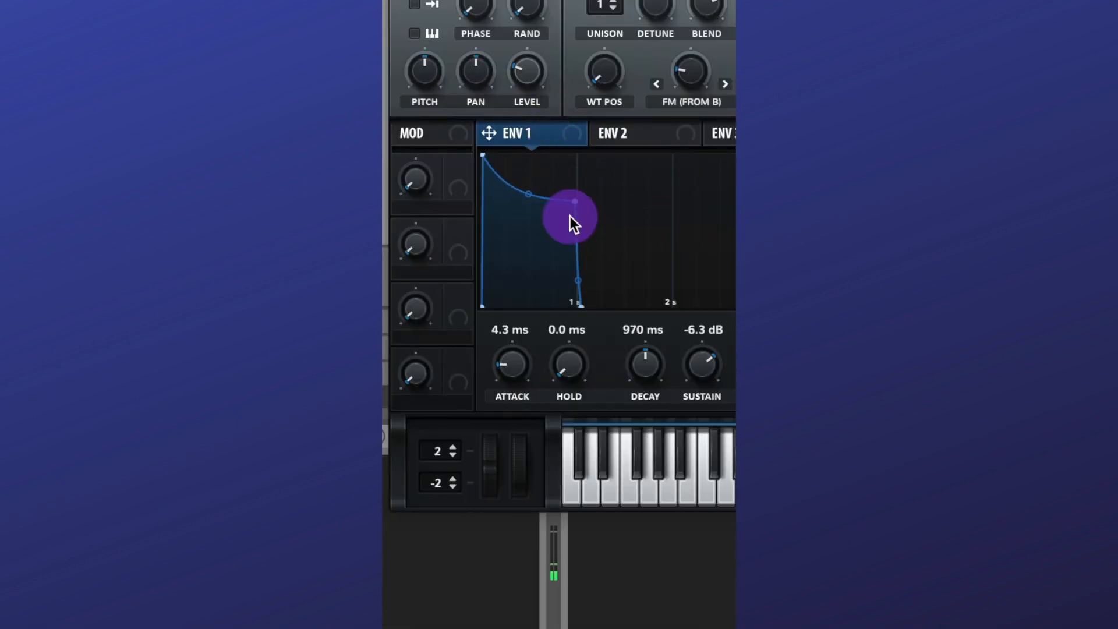
click(627, 134)
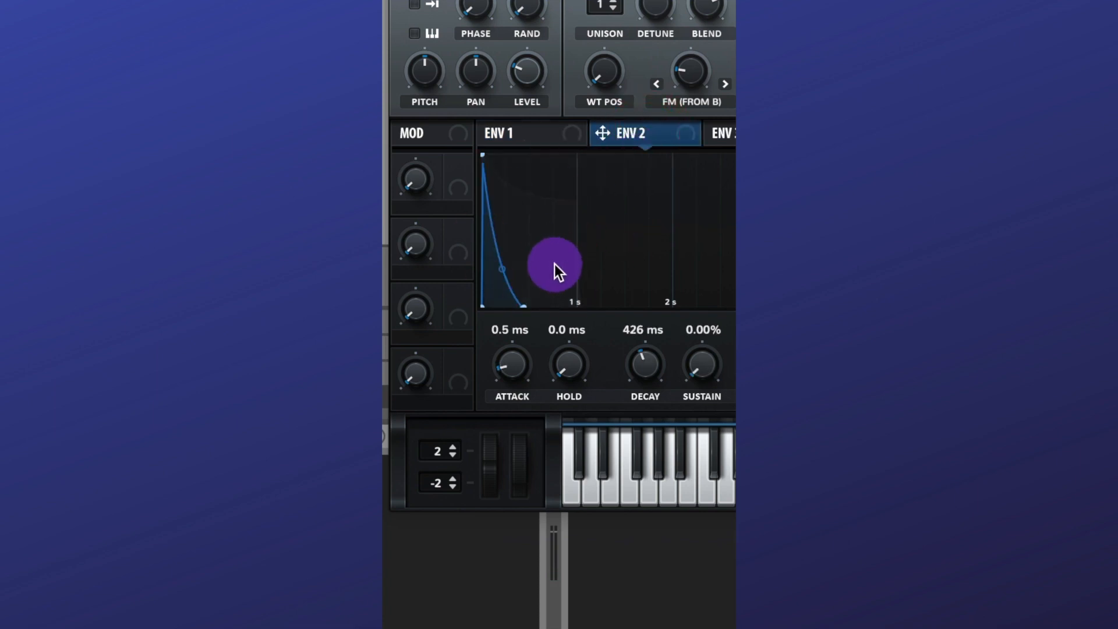
drag(692, 134, 675, 74)
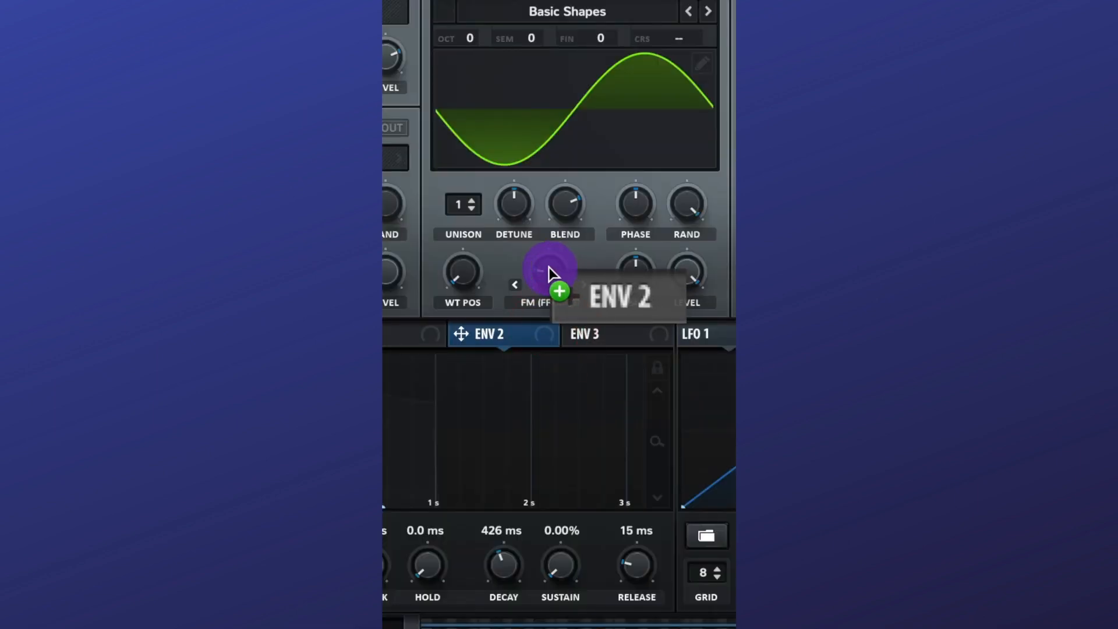
drag(533, 275, 559, 287)
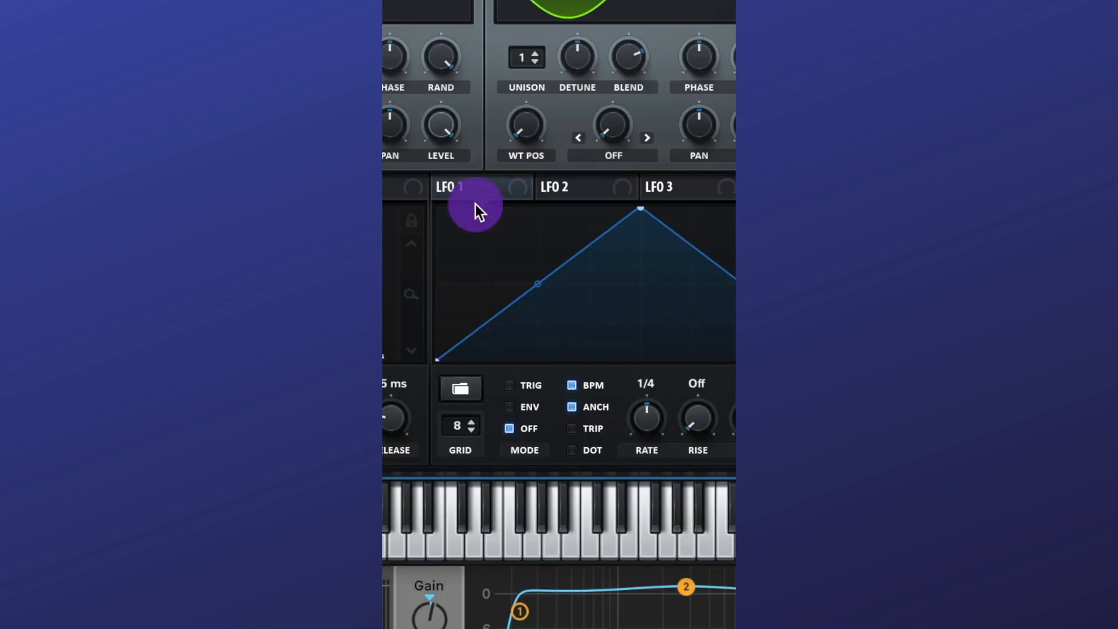
- Shape LFO 1 as a steep downward curve, turn off its BPM sync and raise its rate
drag(641, 284, 628, 320)
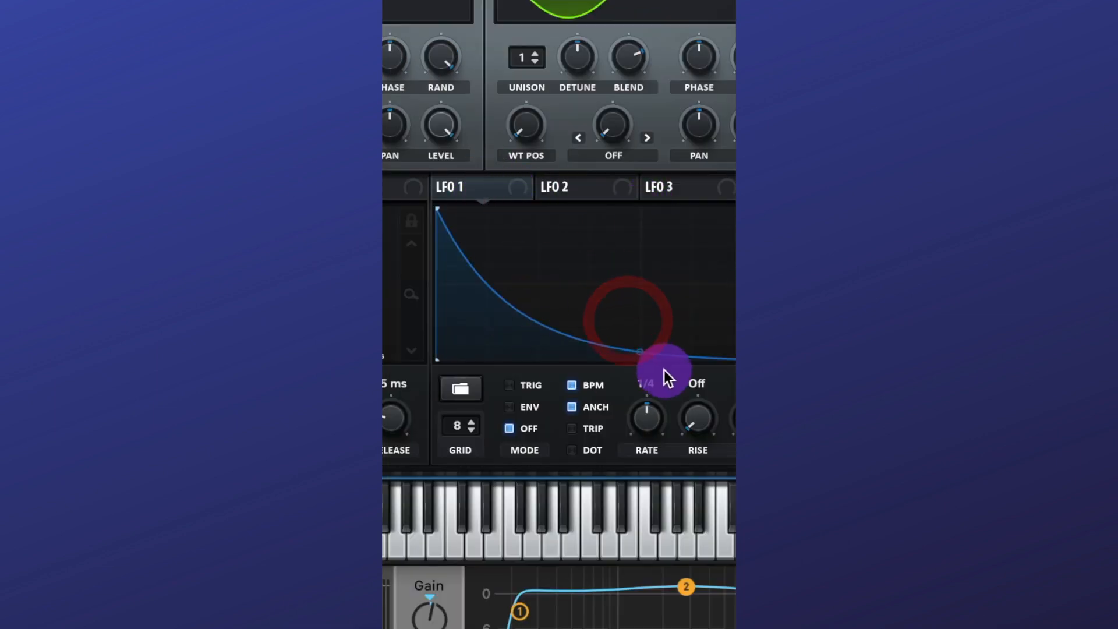
click(590, 387)
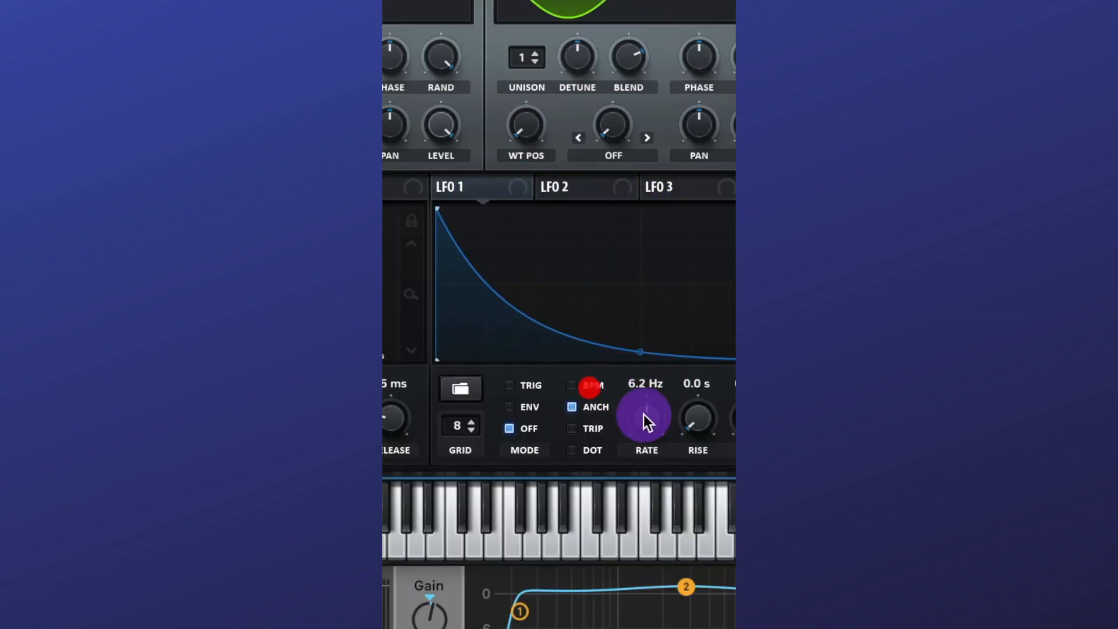
drag(645, 414, 651, 406)
- Add a modulation matrix entry from LFO 1 to the global Mast.Tun destination with a small positive amount
click(545, 114)
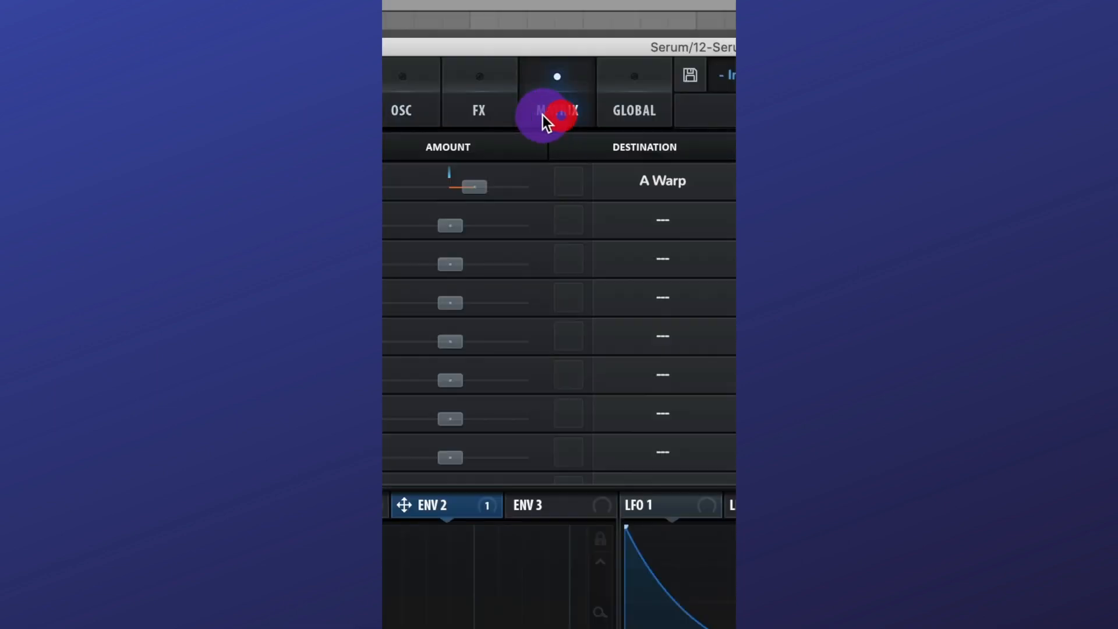
click(492, 219)
click(525, 341)
click(499, 169)
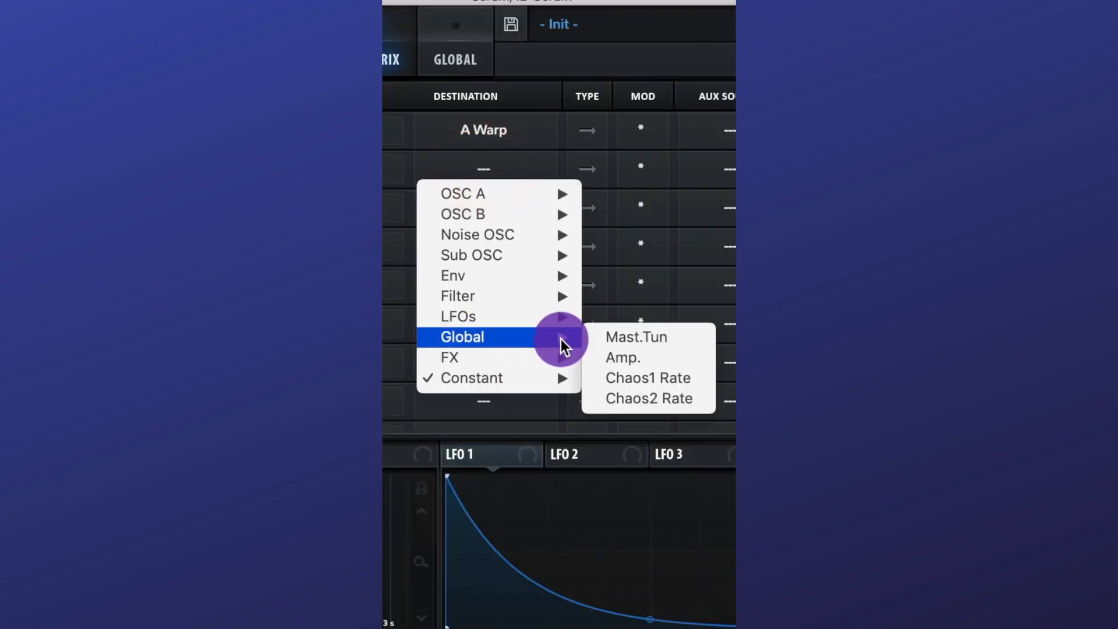
click(630, 331)
drag(560, 174, 576, 173)
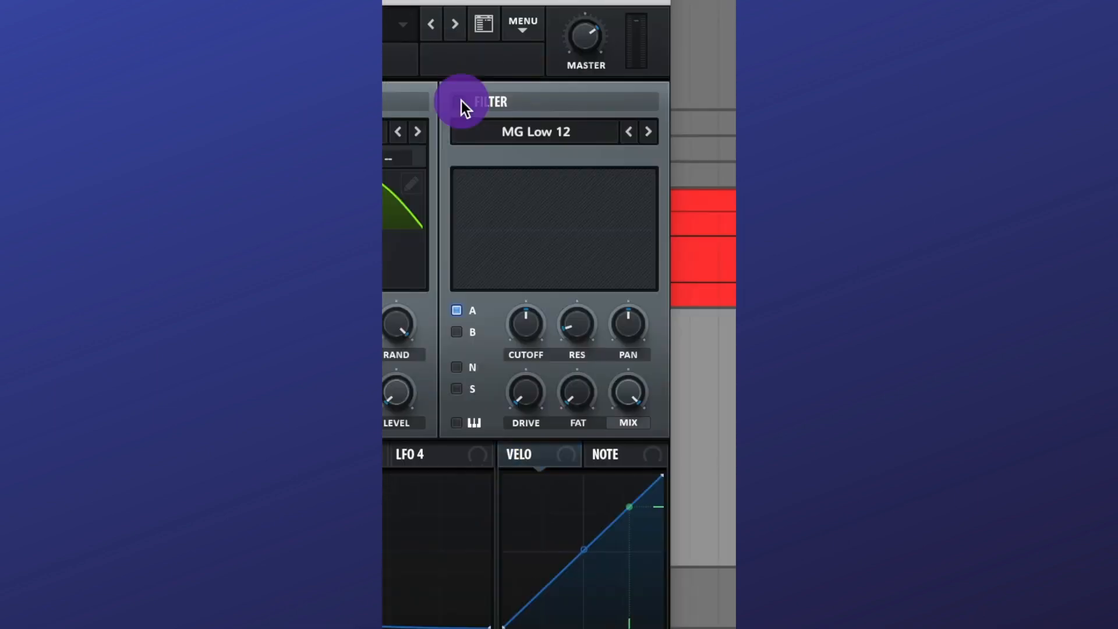
- Switch on the filter as MG Low 24, lower its cutoff, modulate the cutoff with ENV 2, and raise the drive
click(460, 102)
click(626, 132)
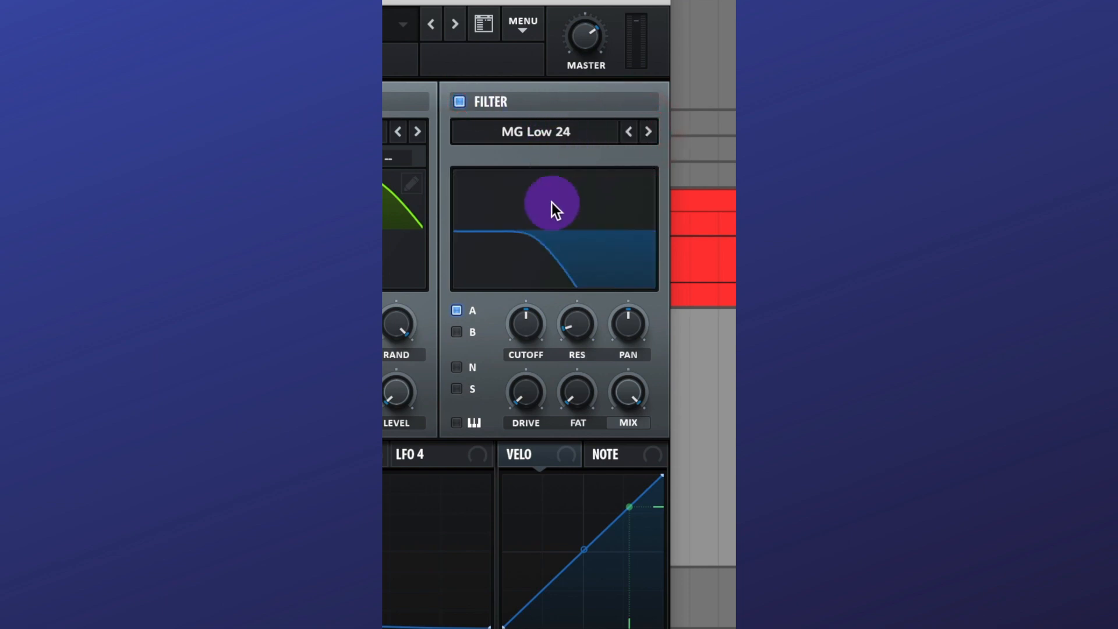
drag(561, 248, 598, 303)
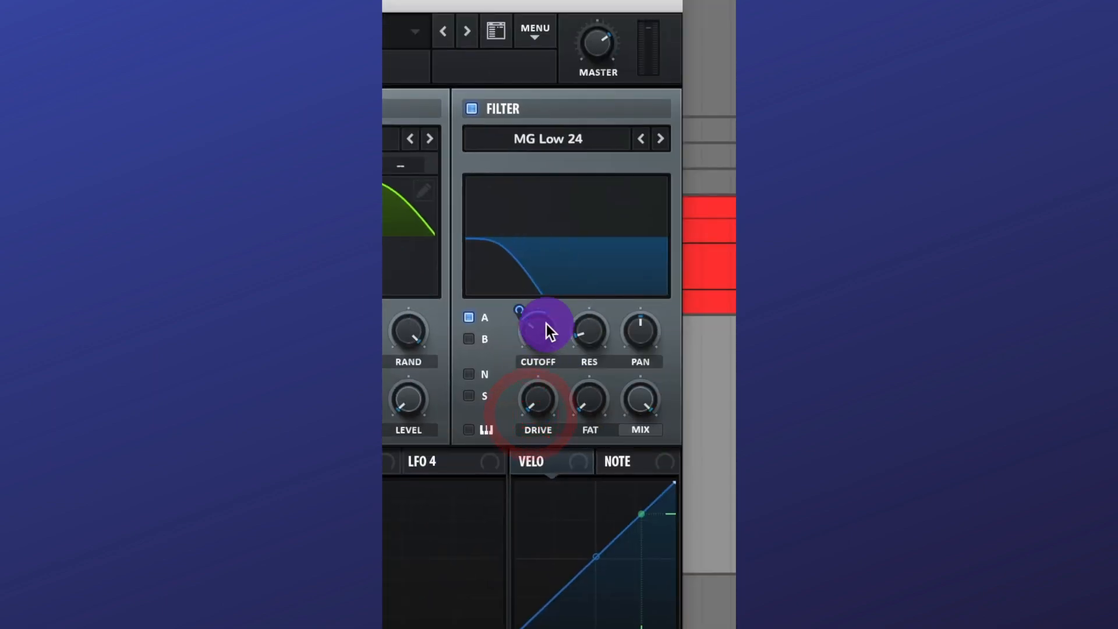
drag(537, 400, 533, 372)
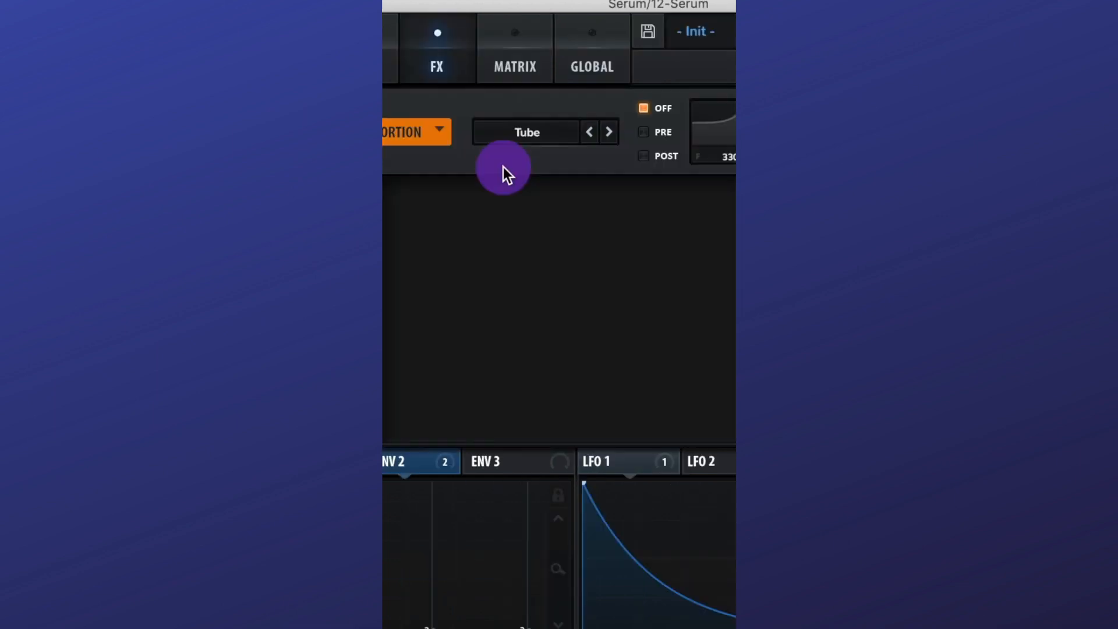
- Set the Tube distortion's drive to 43%
drag(470, 188, 477, 147)
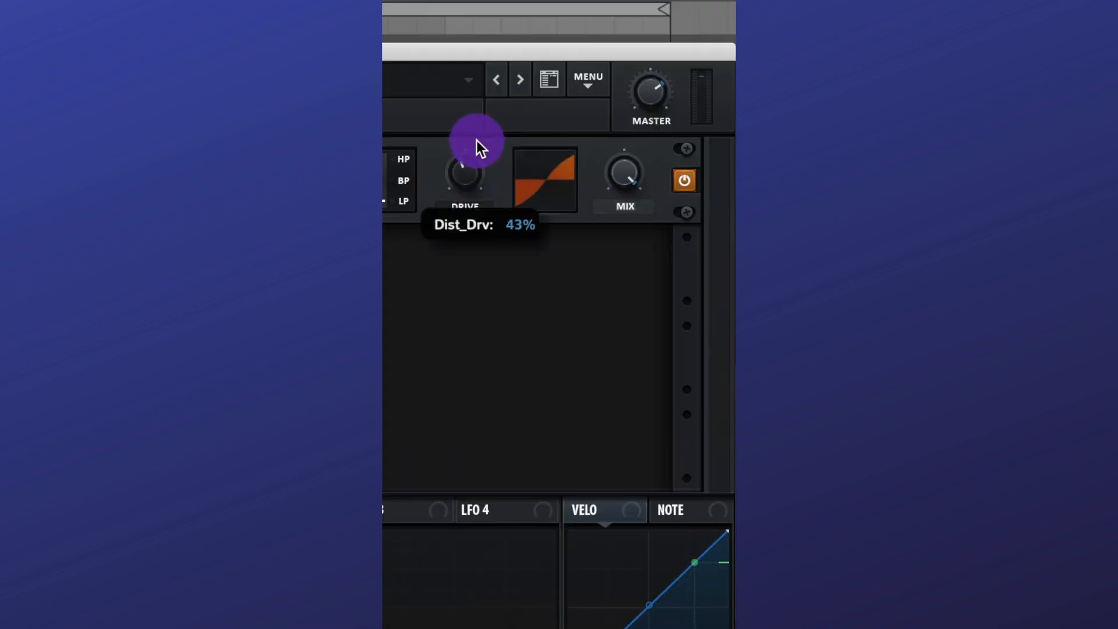
- Fine-tune the Tube distortion's mix and adjust the Hyper effect below it in the effects rack
mouse_move(623, 192)
mouse_down()
mouse_move(625, 226)
mouse_move(624, 187)
mouse_up()
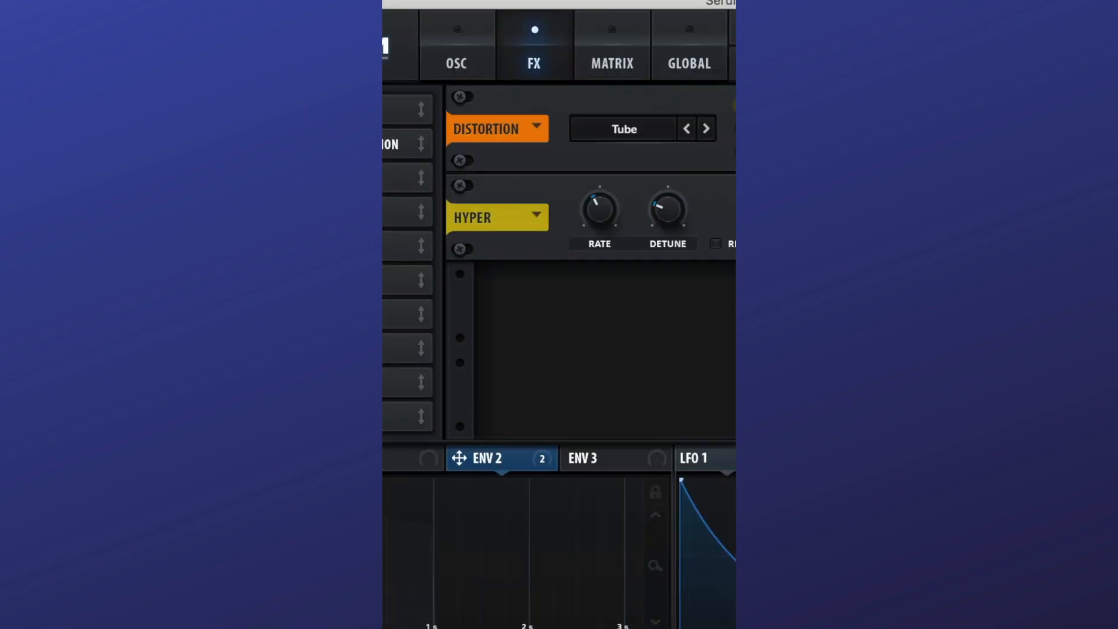
drag(584, 253, 587, 212)
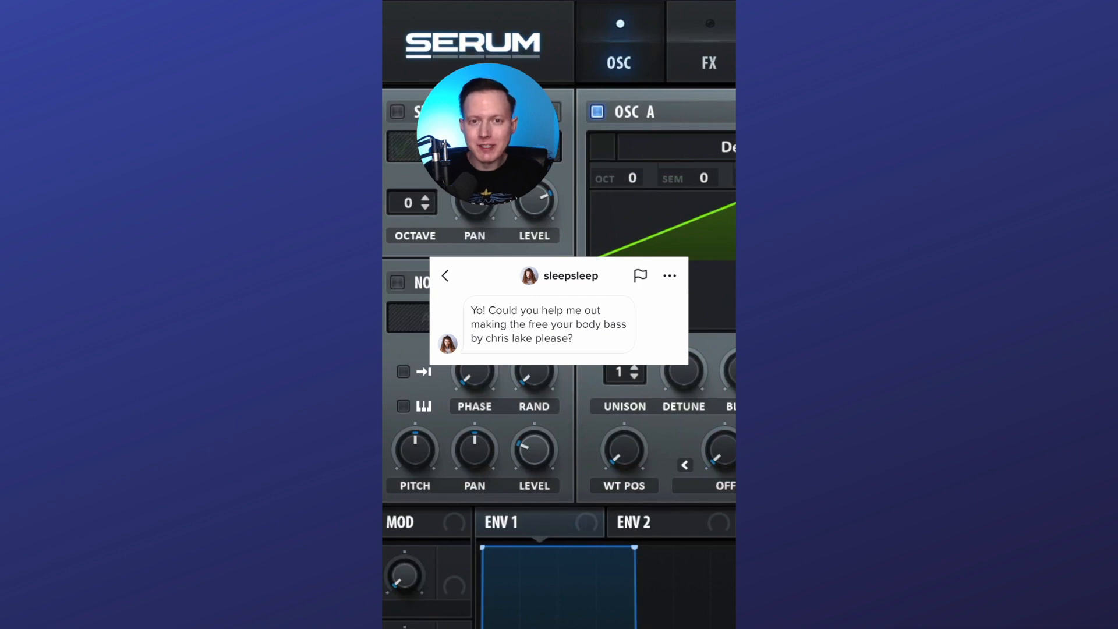
- Load the analog Basic Shapes wavetable into oscillator A and raise its wavetable position to a square wave
click(722, 139)
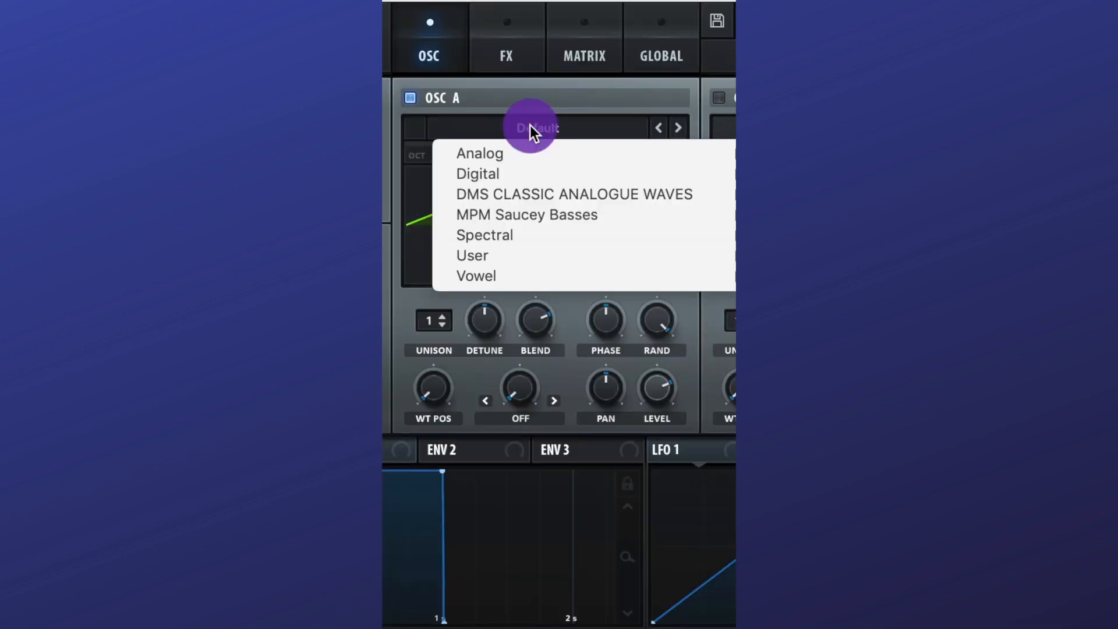
mouse_move(549, 156)
click(596, 202)
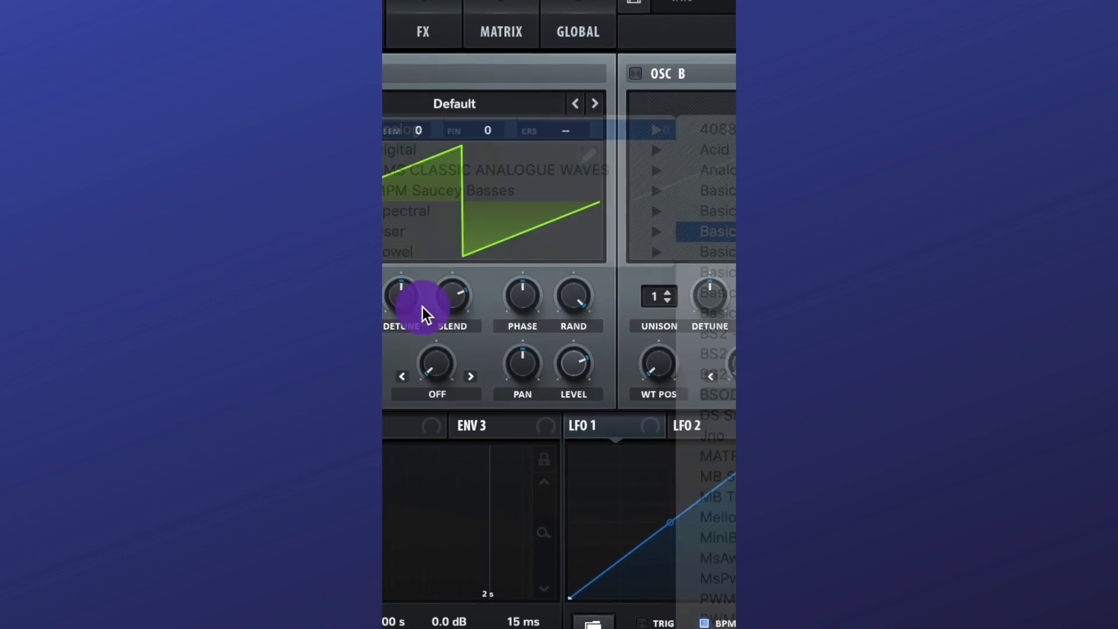
drag(433, 387, 434, 292)
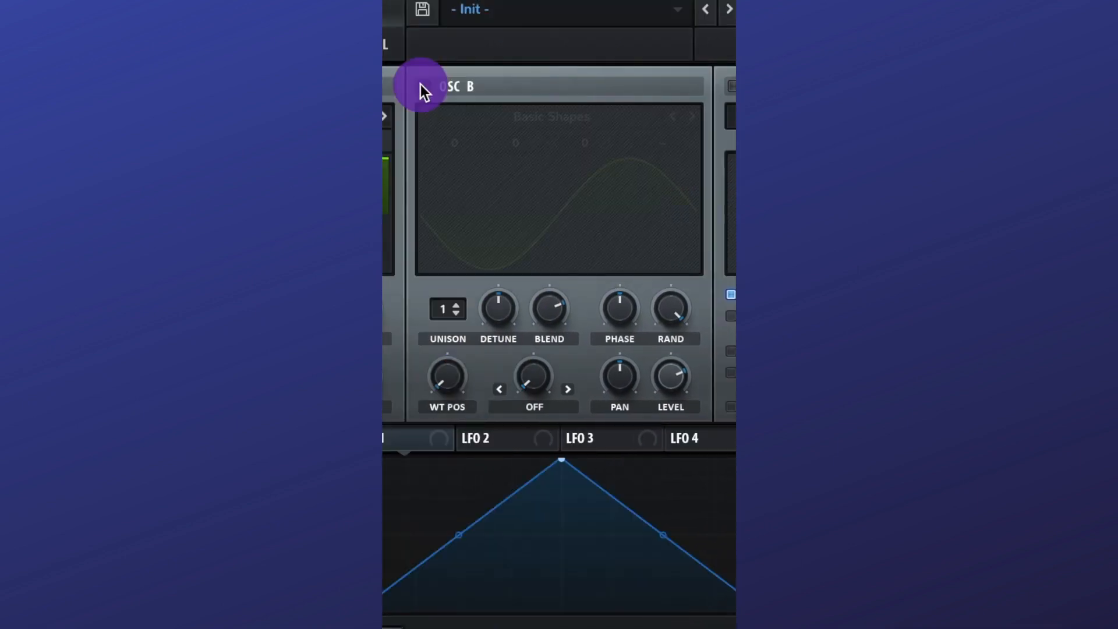
- Switch on oscillator B, raise its wavetable position, set octave +1 and unison 2, and lower the detune slightly
click(723, 86)
drag(449, 386, 455, 338)
drag(454, 148, 461, 117)
drag(446, 303, 446, 286)
mouse_move(501, 307)
mouse_down()
mouse_move(516, 304)
mouse_move(502, 325)
mouse_up()
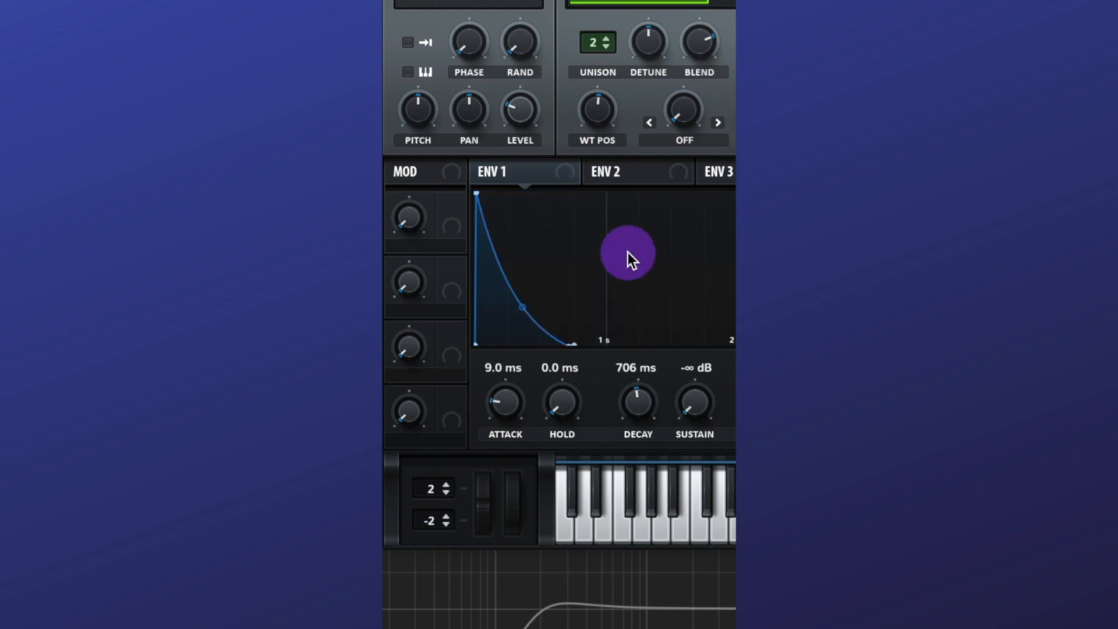
- Set oscillator A's warp mode to FM (from B) and modulate its amount with ENV 1
click(686, 142)
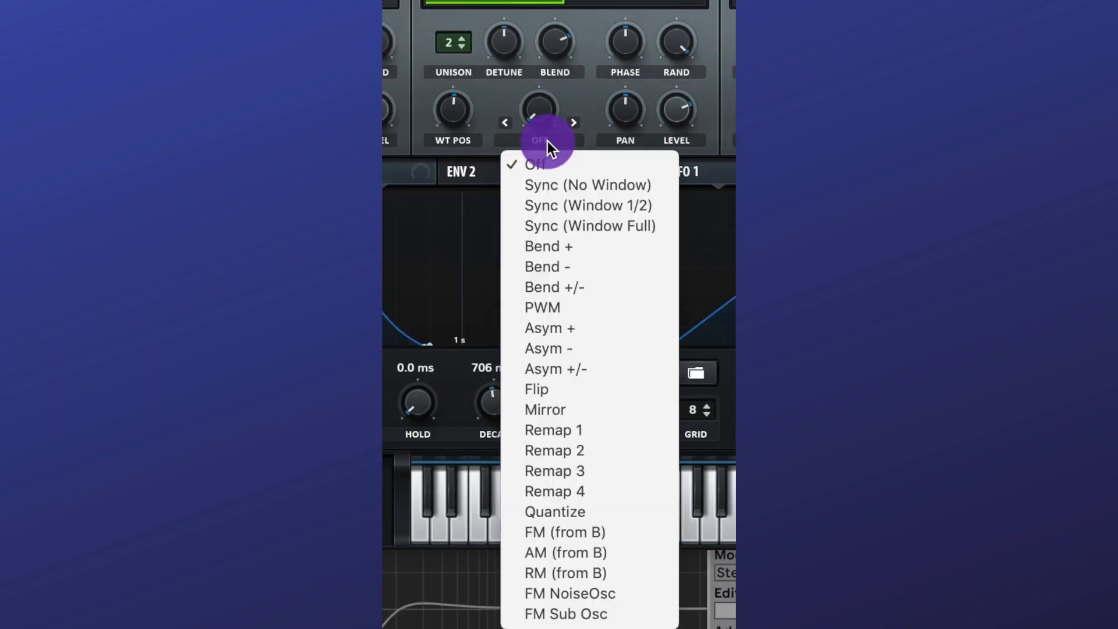
click(752, 533)
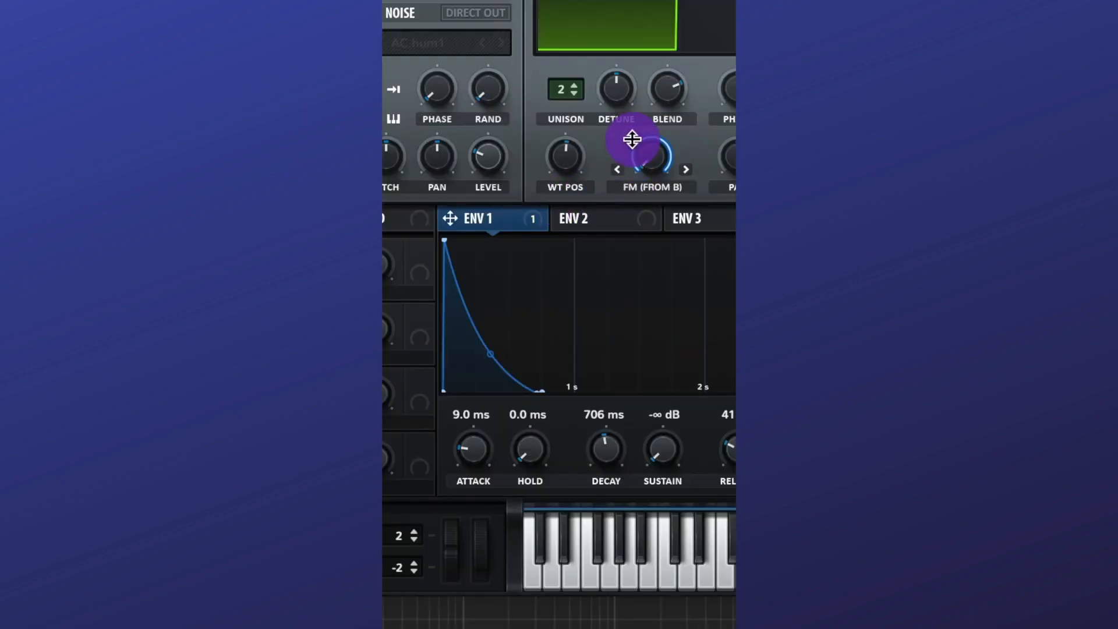
drag(633, 137, 655, 163)
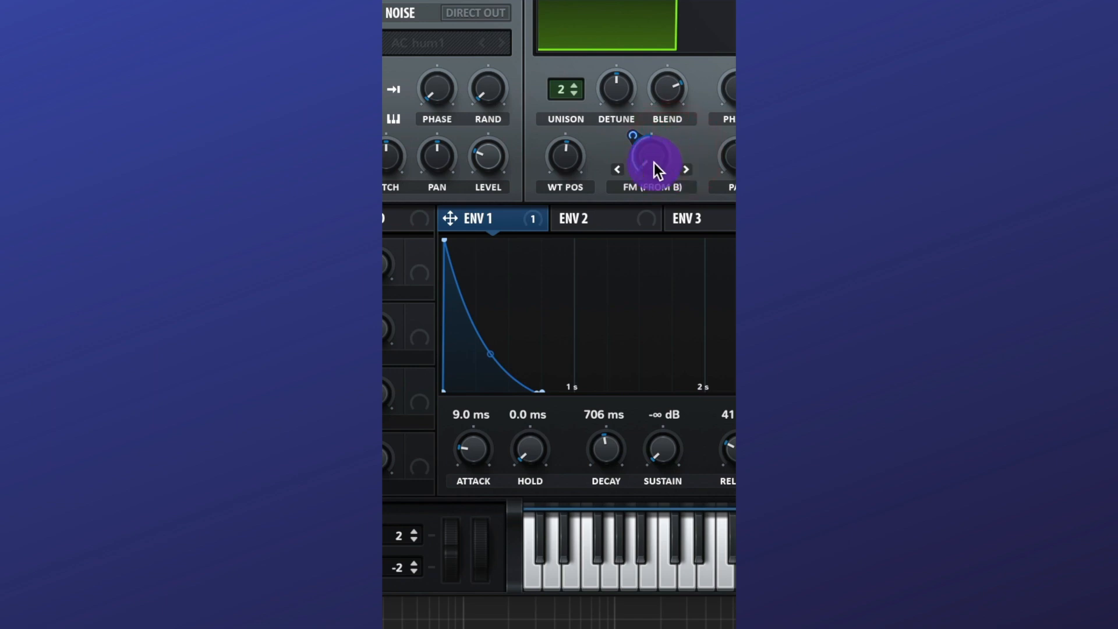
- Switch on the filter as MG Low 18, modulate its cutoff with ENV 1, and raise the resonance and drive
click(459, 105)
click(645, 135)
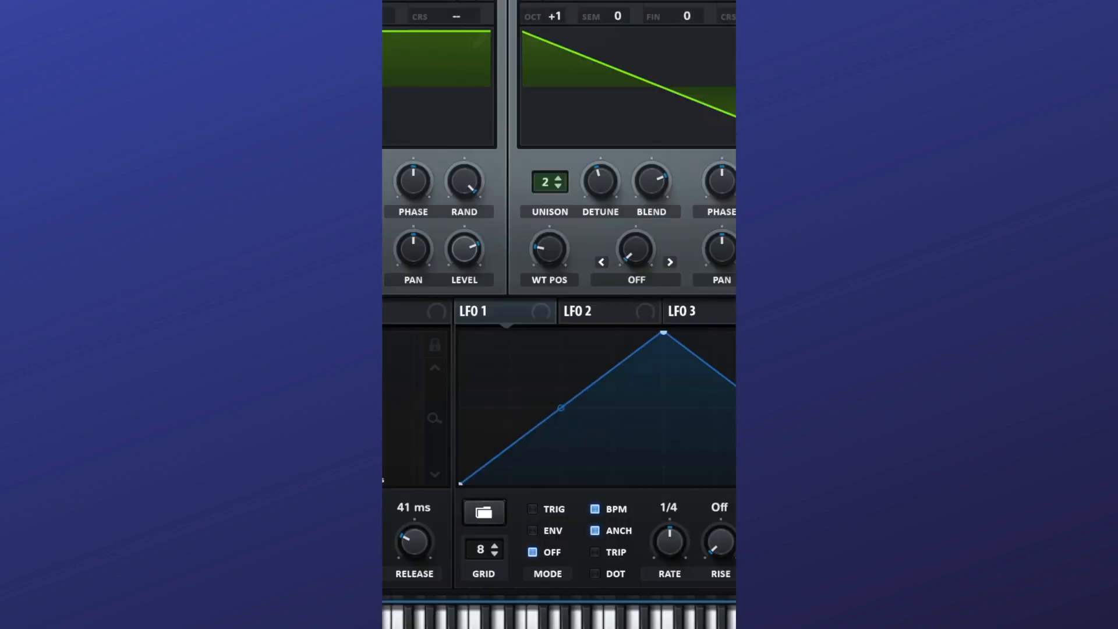
drag(157, 311, 911, 167)
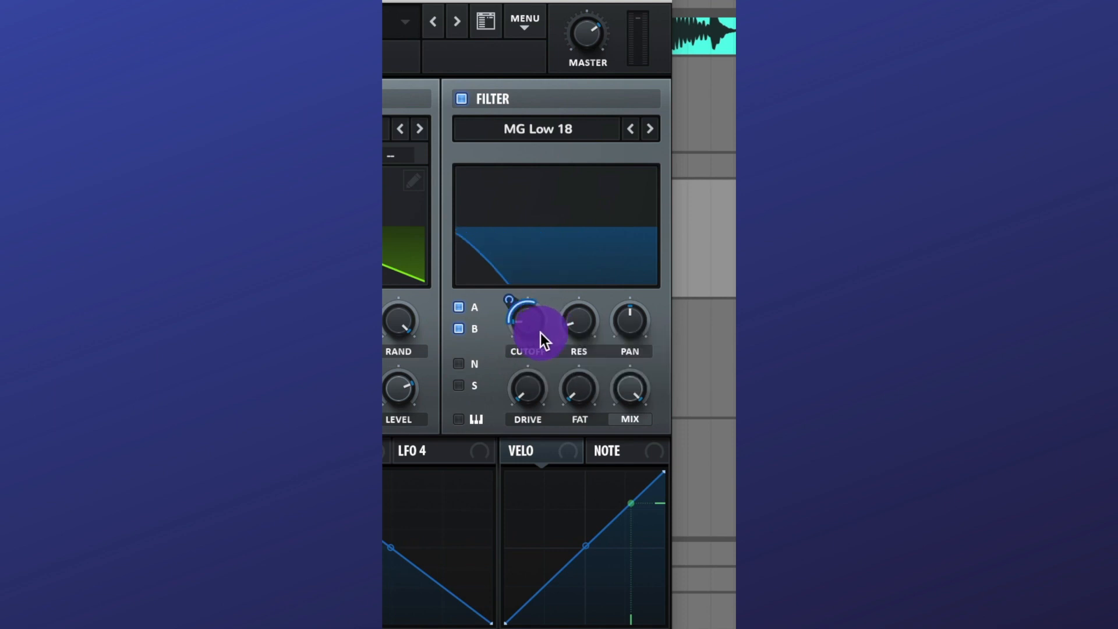
drag(579, 320, 597, 225)
drag(529, 391, 542, 340)
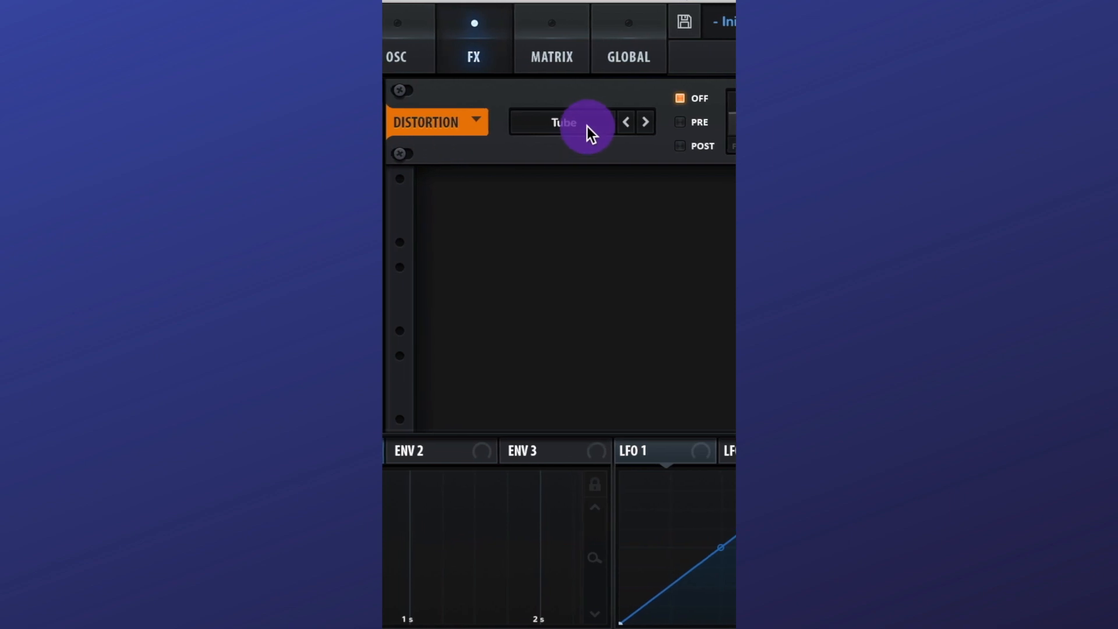
- Set the distortion type to Zero-Square, modulate its drive with ENV 1, and lower its mix
click(591, 131)
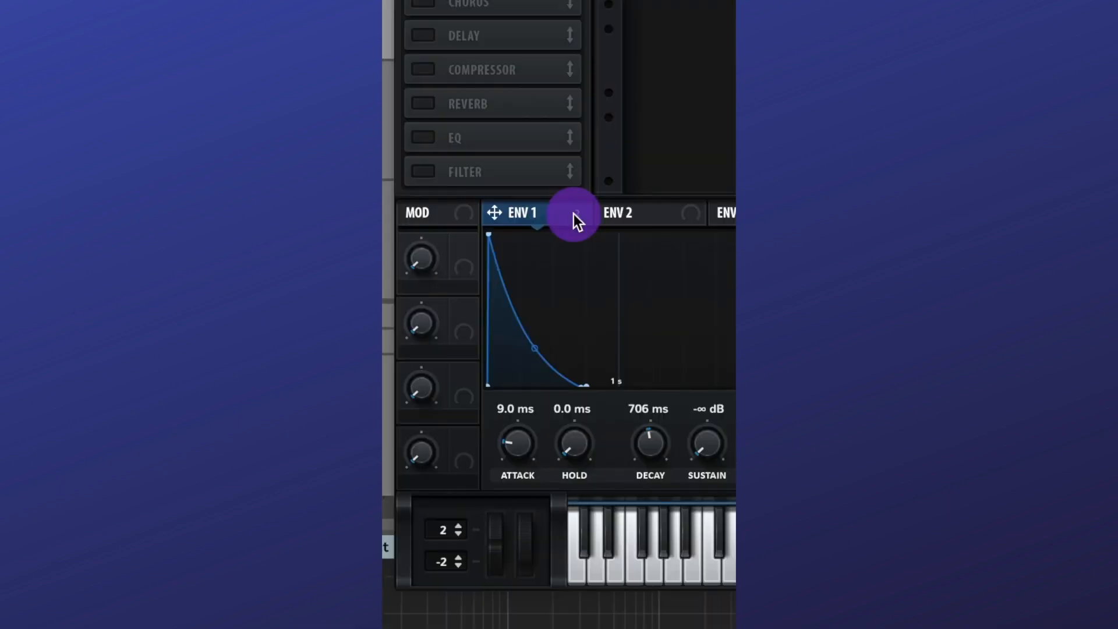
drag(575, 219, 476, 163)
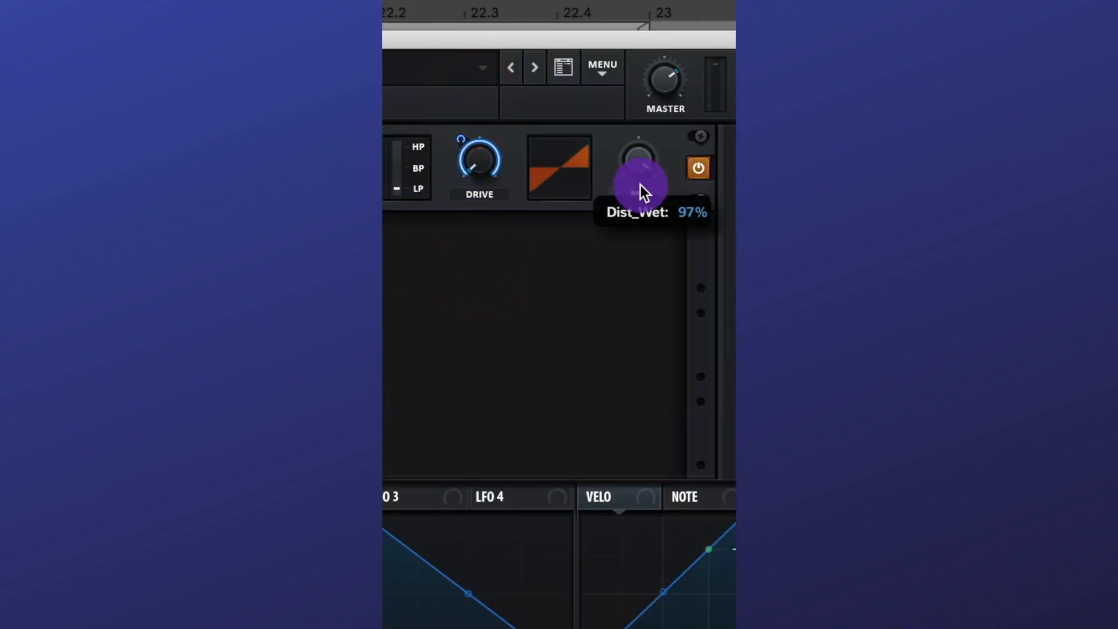
drag(641, 184, 644, 253)
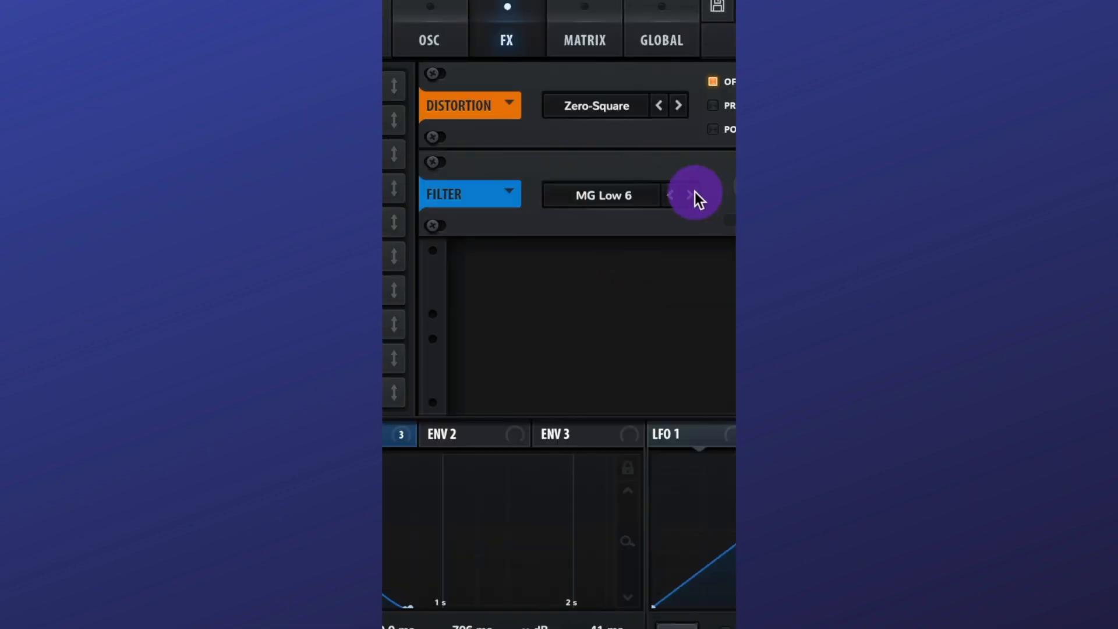
- Change the effects-rack filter's type, modulate its cutoff with ENV 1, and raise its resonance
click(691, 196)
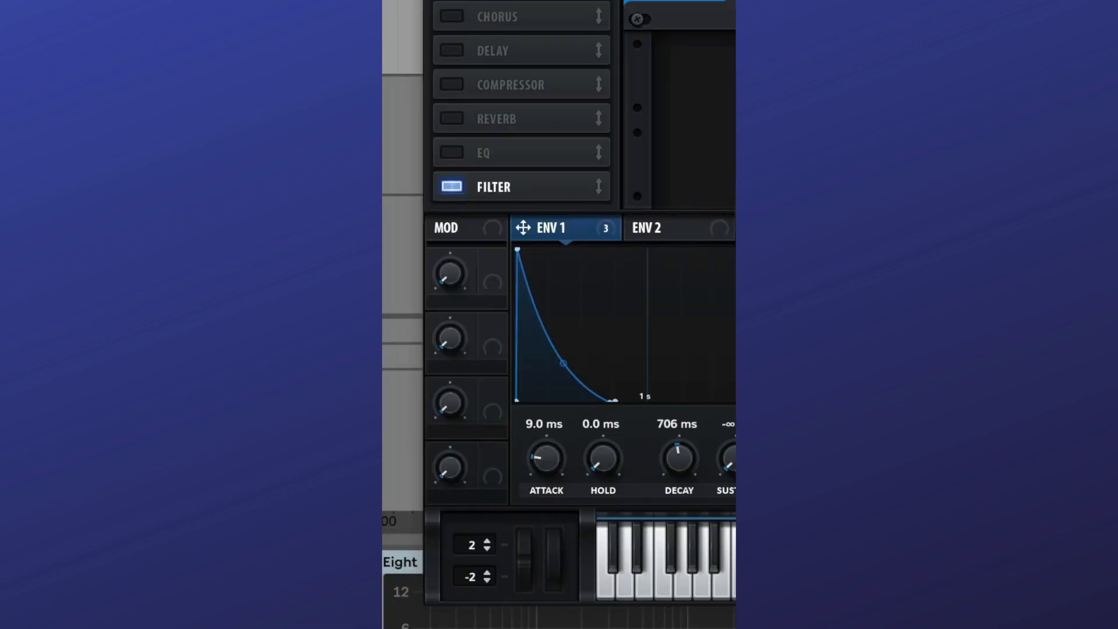
drag(575, 228, 483, 215)
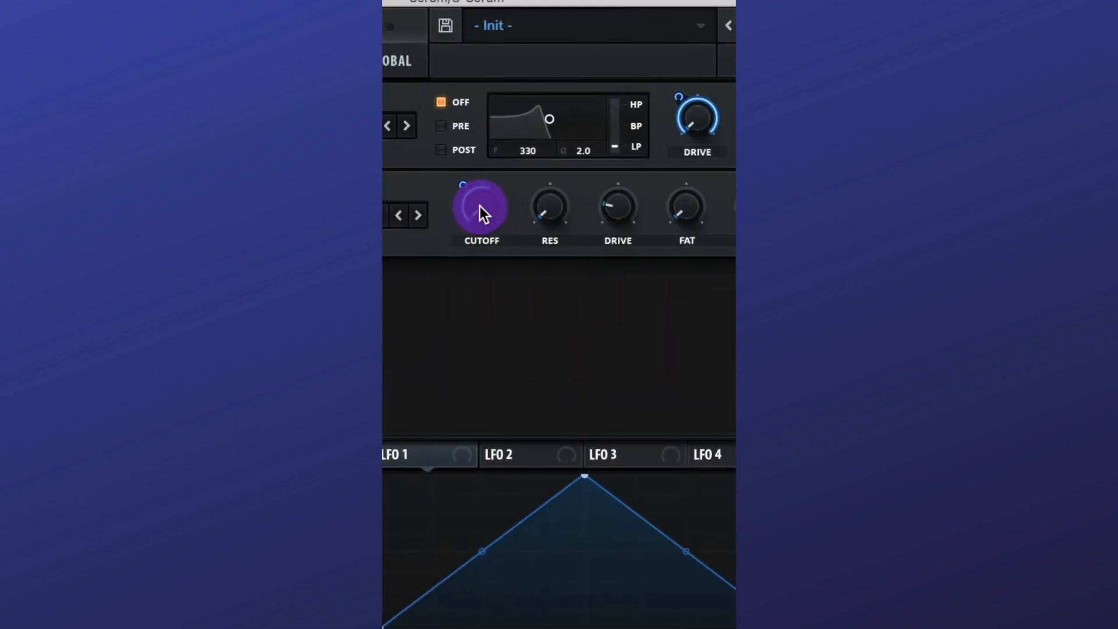
drag(550, 206, 565, 147)
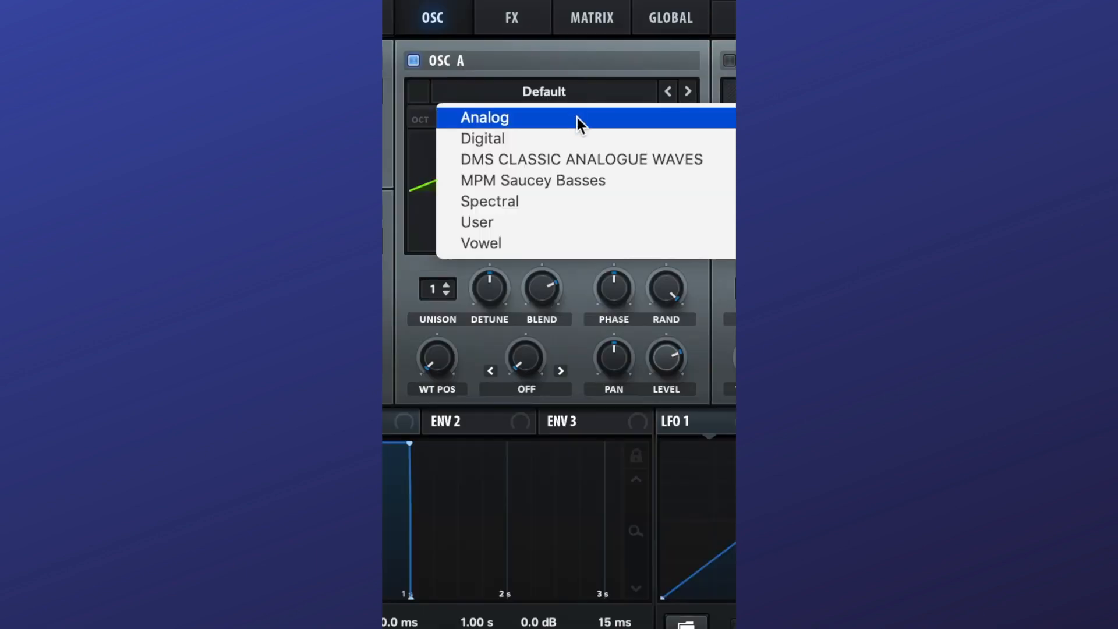
- Load the analog Basic Shapes wavetable into oscillators A and B, with A at octave -2 and B at octave -1
mouse_move(578, 117)
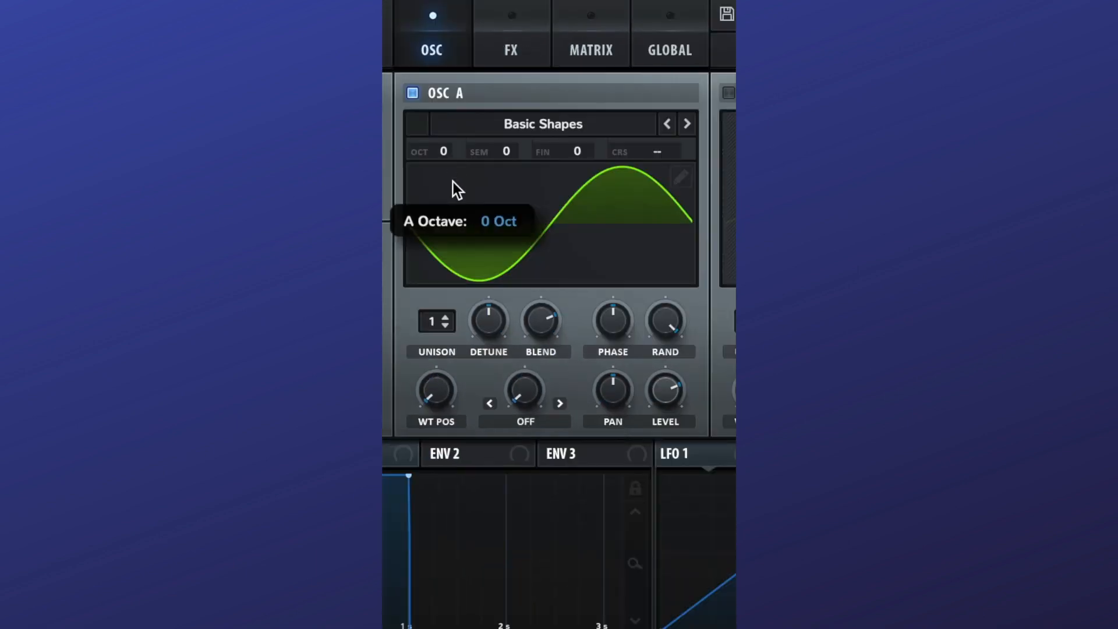
drag(453, 182, 459, 231)
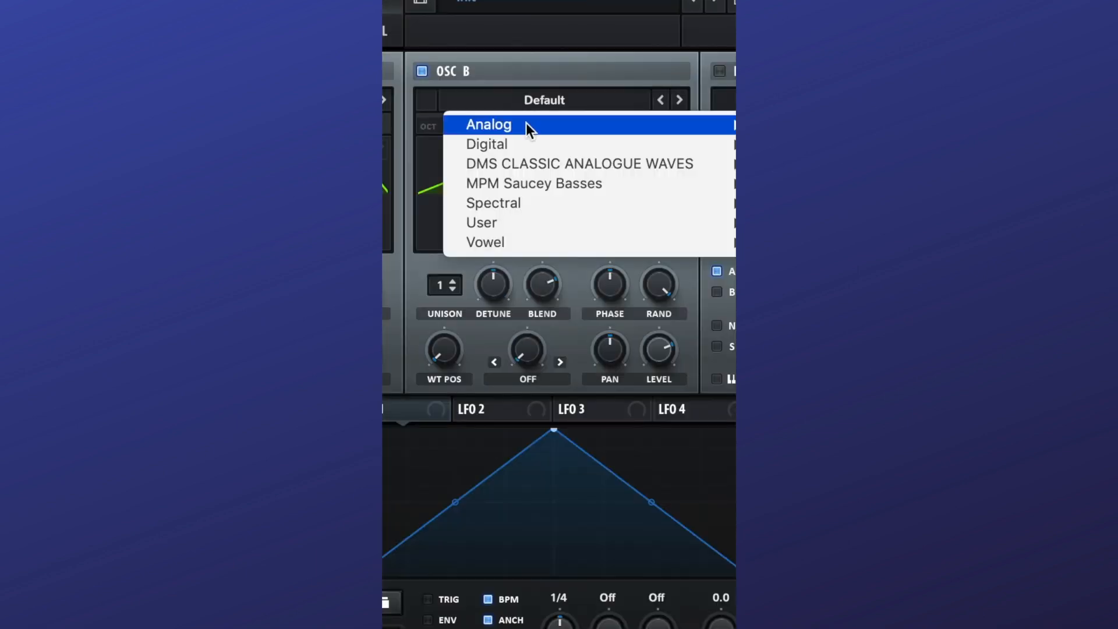
mouse_move(526, 124)
click(525, 222)
- Set oscillator A's warp to FM (from B) with a moderate amount, and shape ENV 1 with -4.5 dB sustain and 107 ms release
click(523, 204)
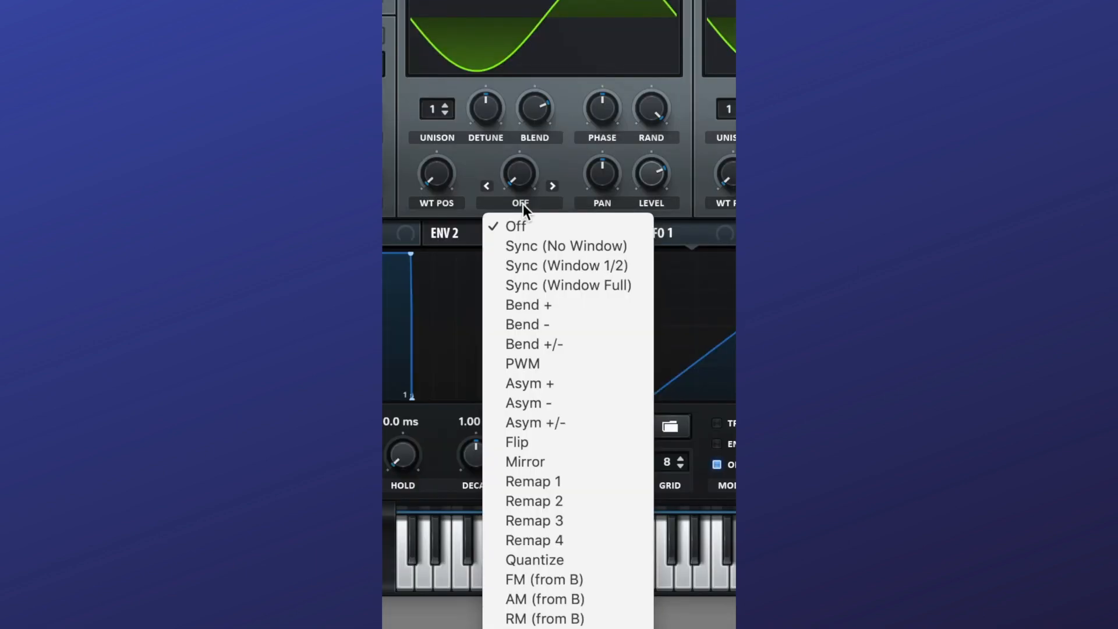
click(593, 579)
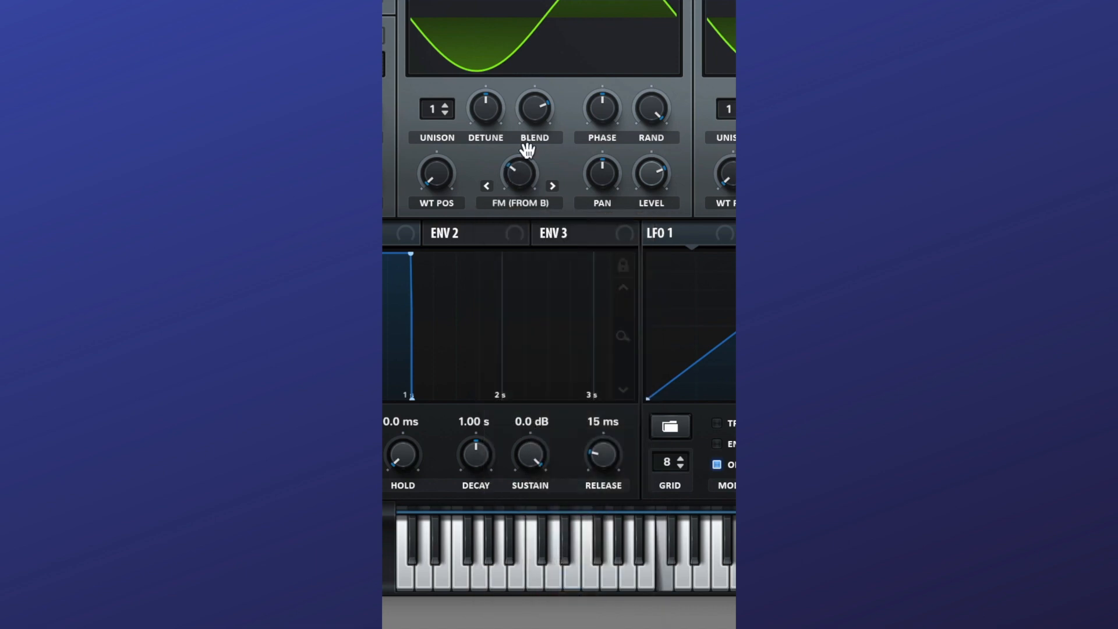
drag(543, 219, 544, 253)
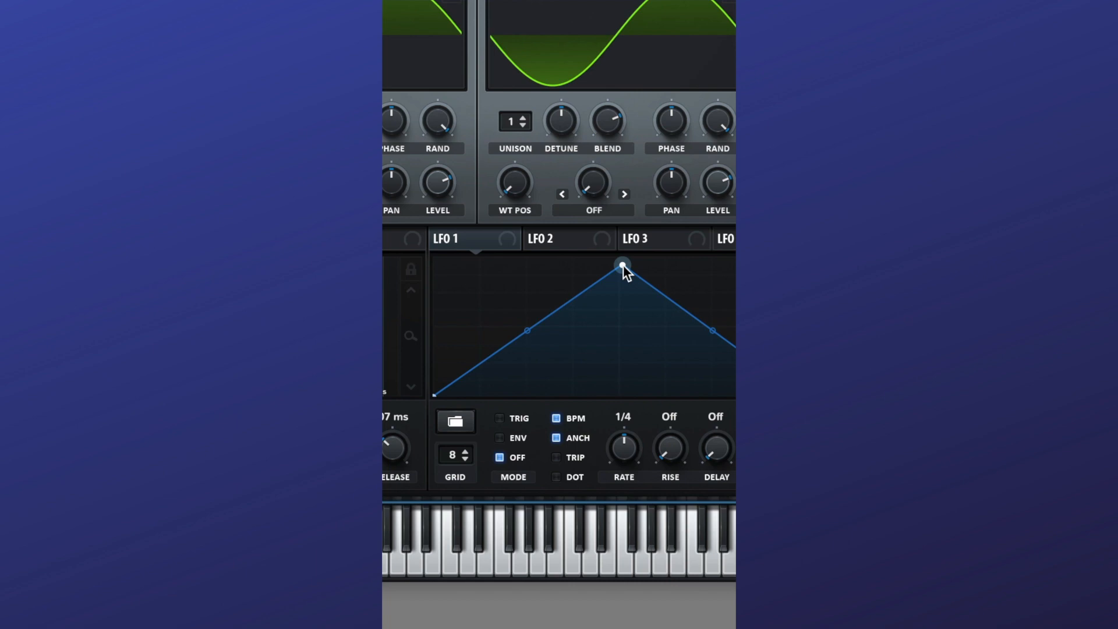
- Shape LFO 1 as a downward curve, turn off BPM sync, set its rate to 1.8 Hz and its mode to ENV
drag(623, 265, 434, 258)
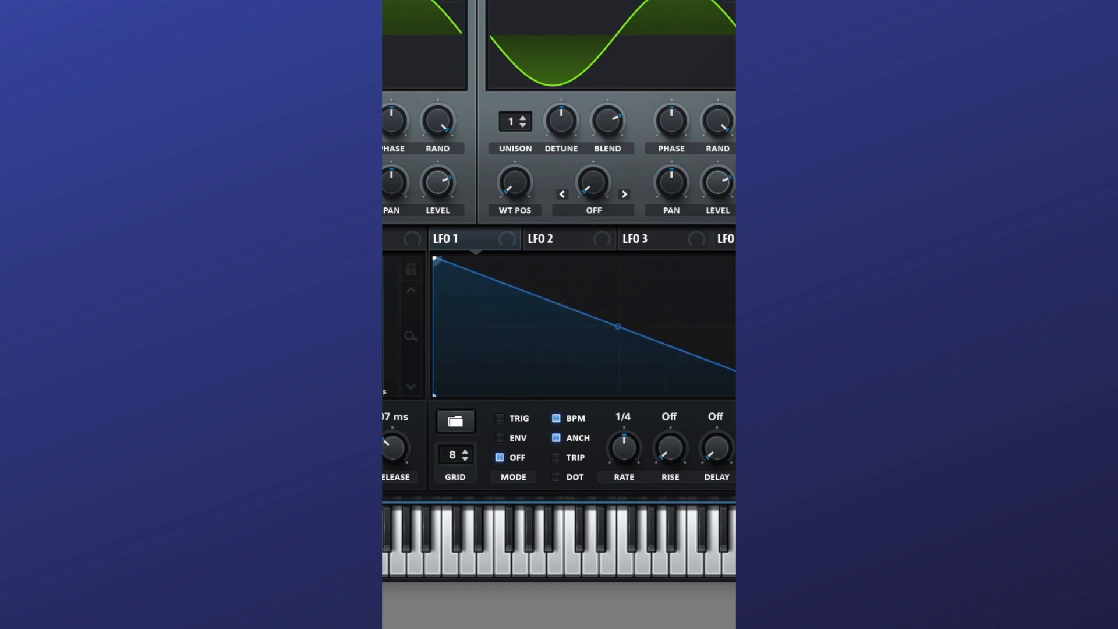
drag(617, 320, 636, 372)
click(556, 418)
drag(627, 462, 628, 472)
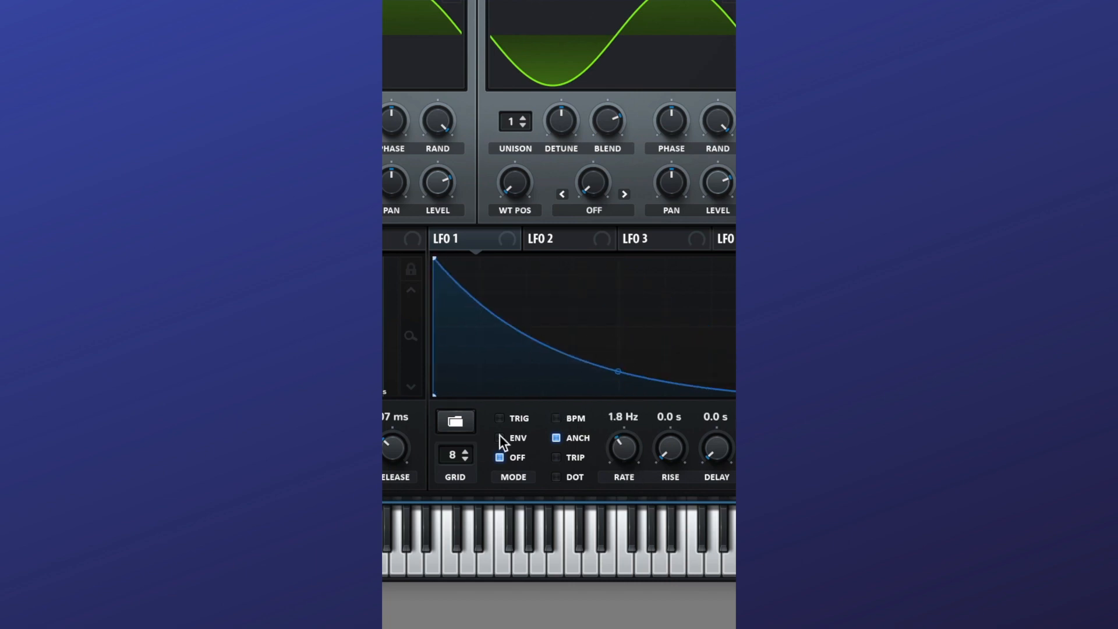
click(500, 438)
- Modulate oscillator A's FM (from B) amount with LFO 1 and adjust the modulation depth
drag(513, 239, 578, 169)
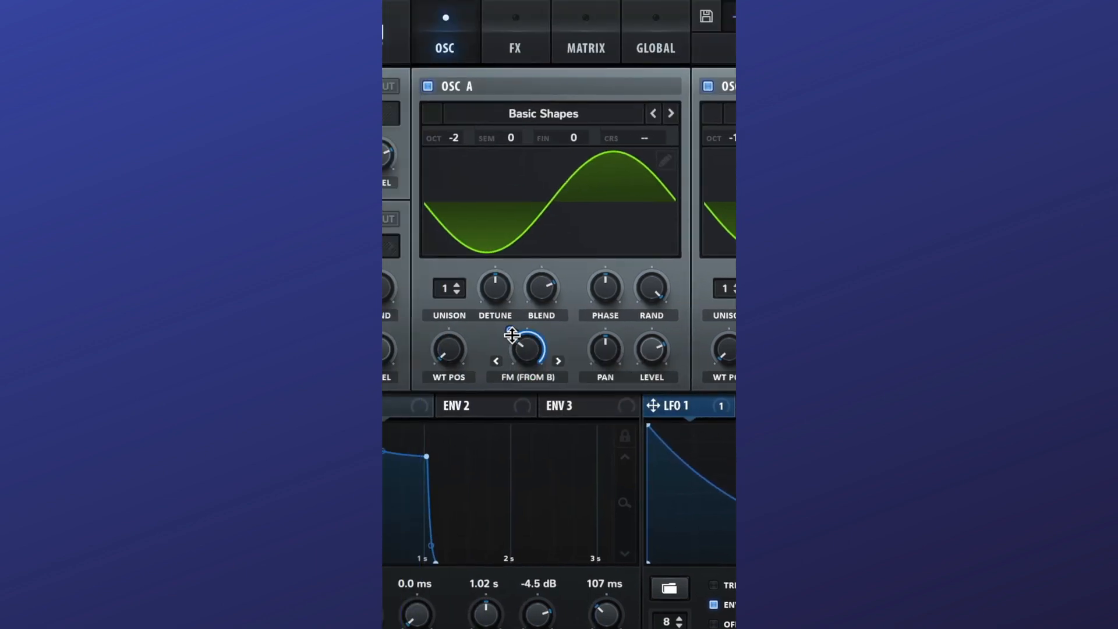
drag(512, 335, 515, 334)
- Set up the Compressor and Distortion in the effects rack and choose a different distortion type
click(515, 48)
click(396, 181)
click(597, 249)
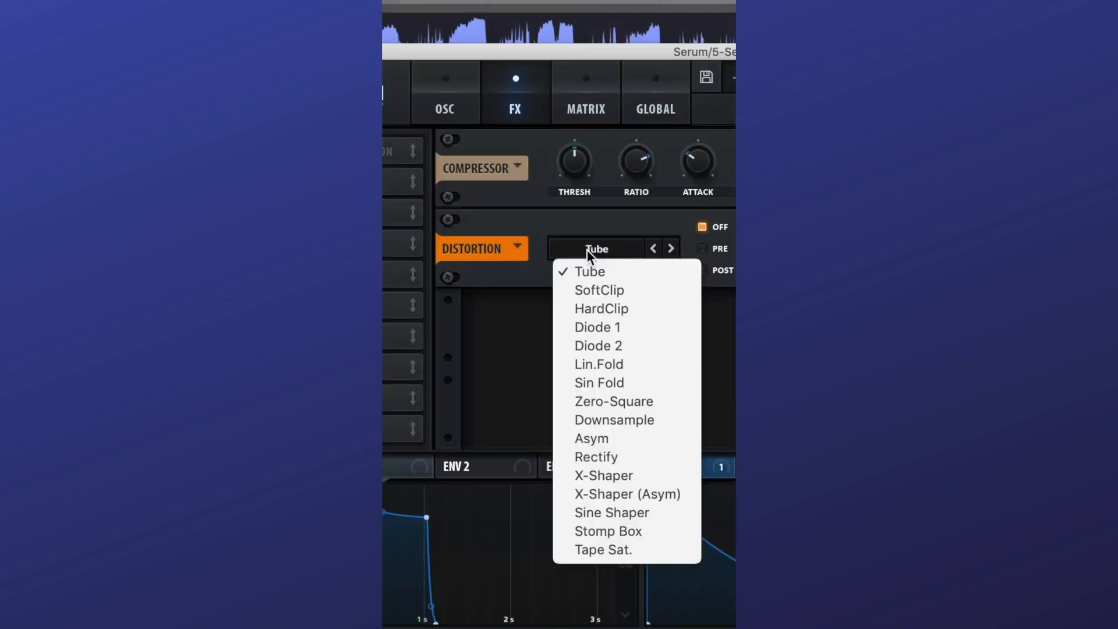
click(632, 446)
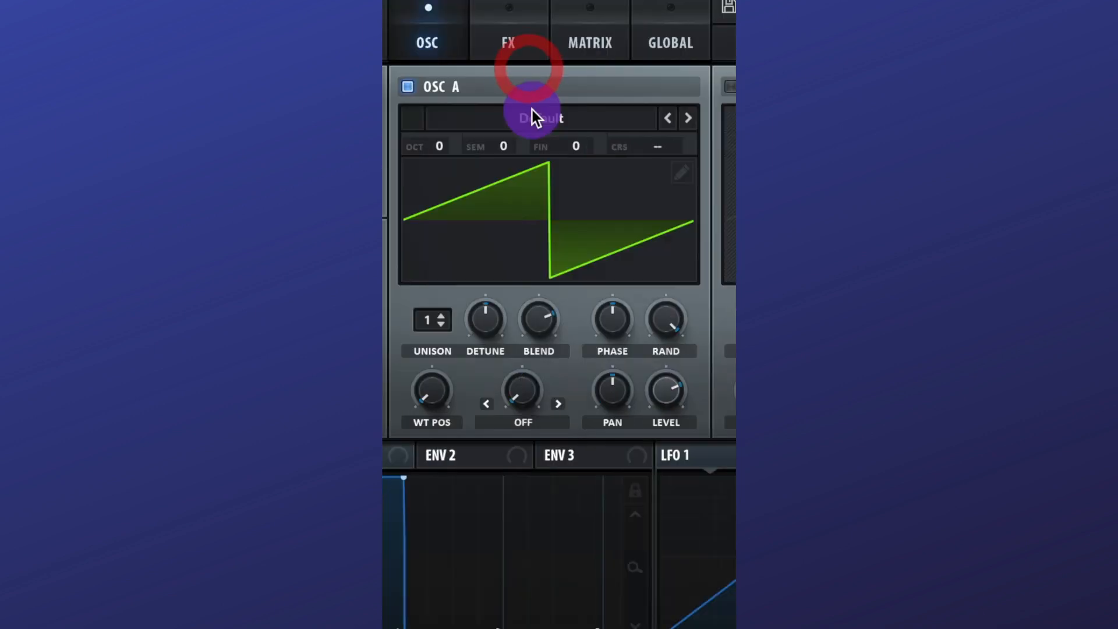
- Load Basic Shapes into oscillator A, lower its octave, and raise its wavetable position to a square wave
click(532, 110)
click(672, 250)
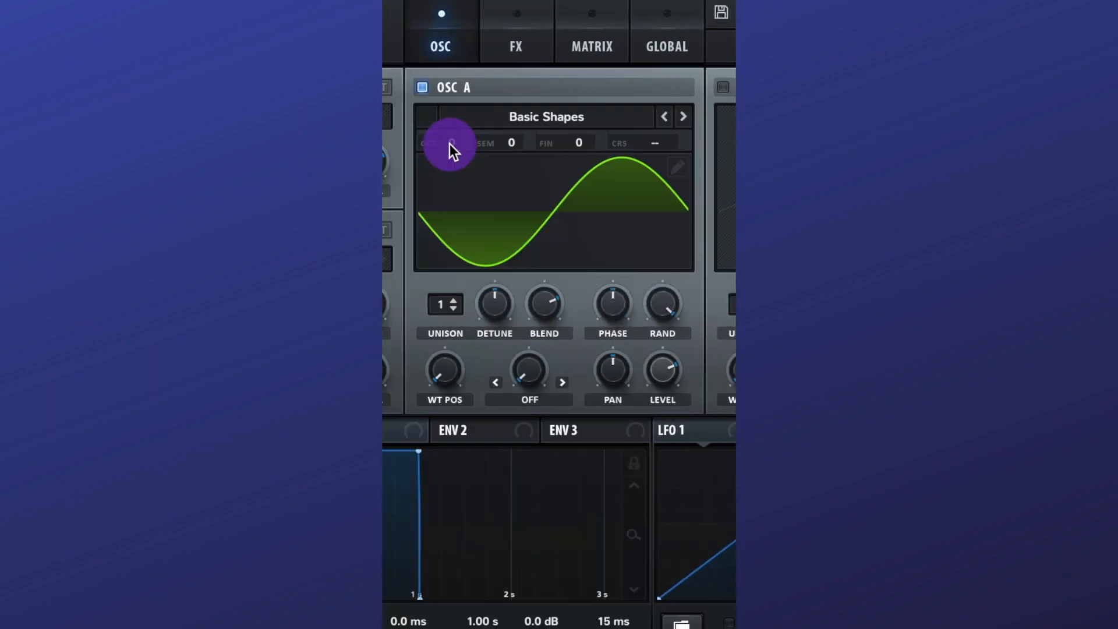
drag(451, 144, 453, 220)
drag(443, 370, 441, 308)
- Switch on oscillator B, load Basic Shapes, set its level to 0%, and lower its octave
click(723, 87)
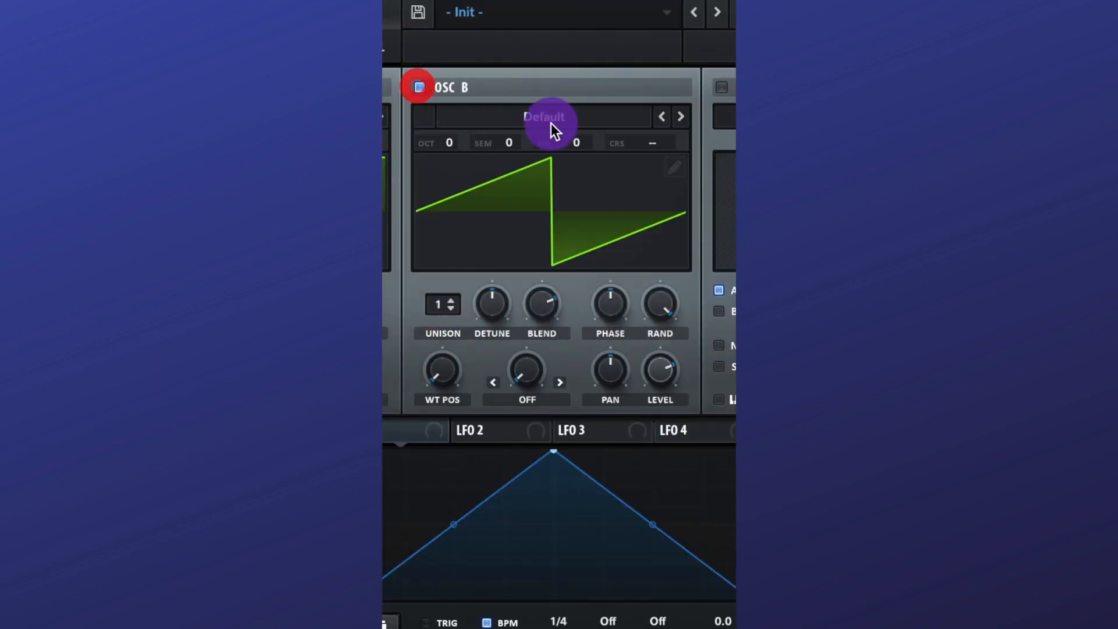
click(553, 120)
mouse_move(541, 123)
click(513, 222)
drag(654, 355, 653, 408)
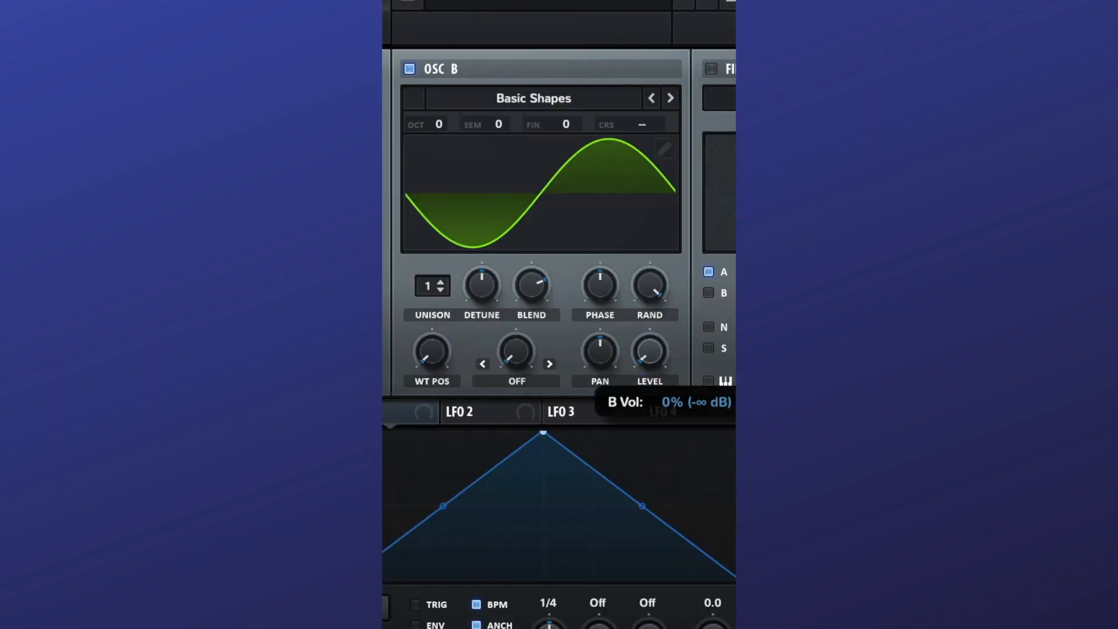
drag(436, 124, 437, 190)
- Set oscillator A's warp mode to FM (from B) and raise the FM amount
click(516, 171)
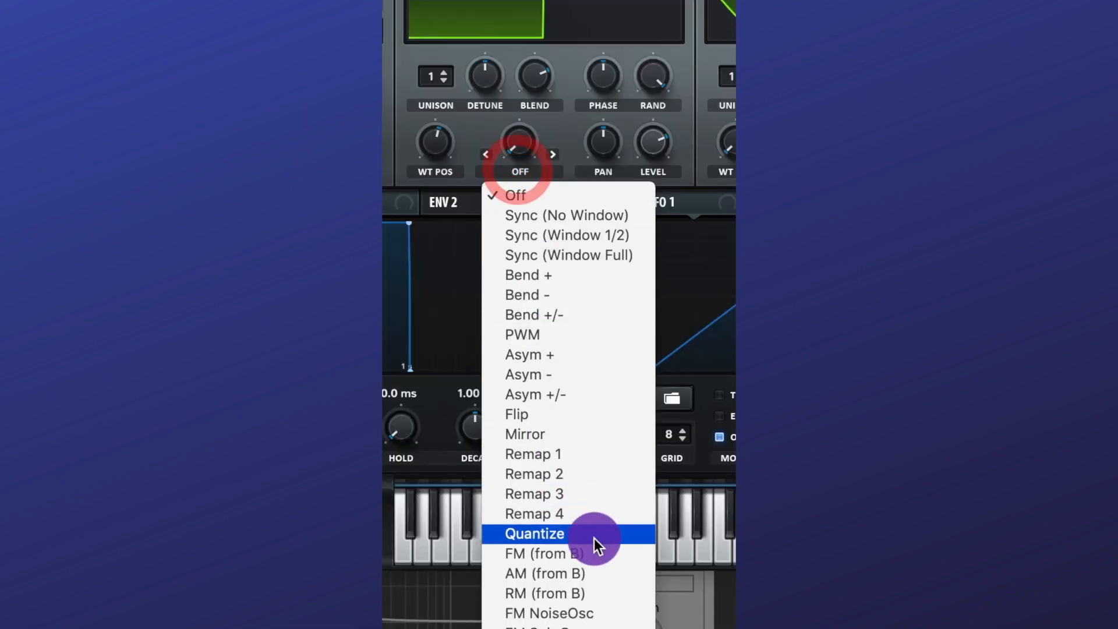
click(600, 551)
drag(519, 142, 539, 70)
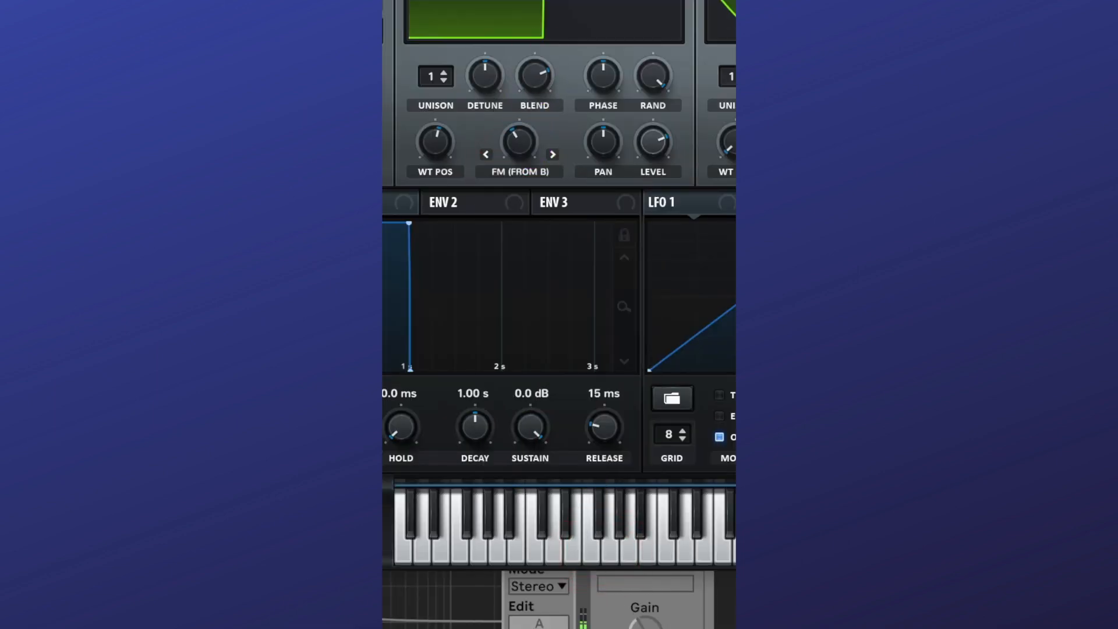
- Switch on the filter, choose another filter type, and raise its drive
click(447, 104)
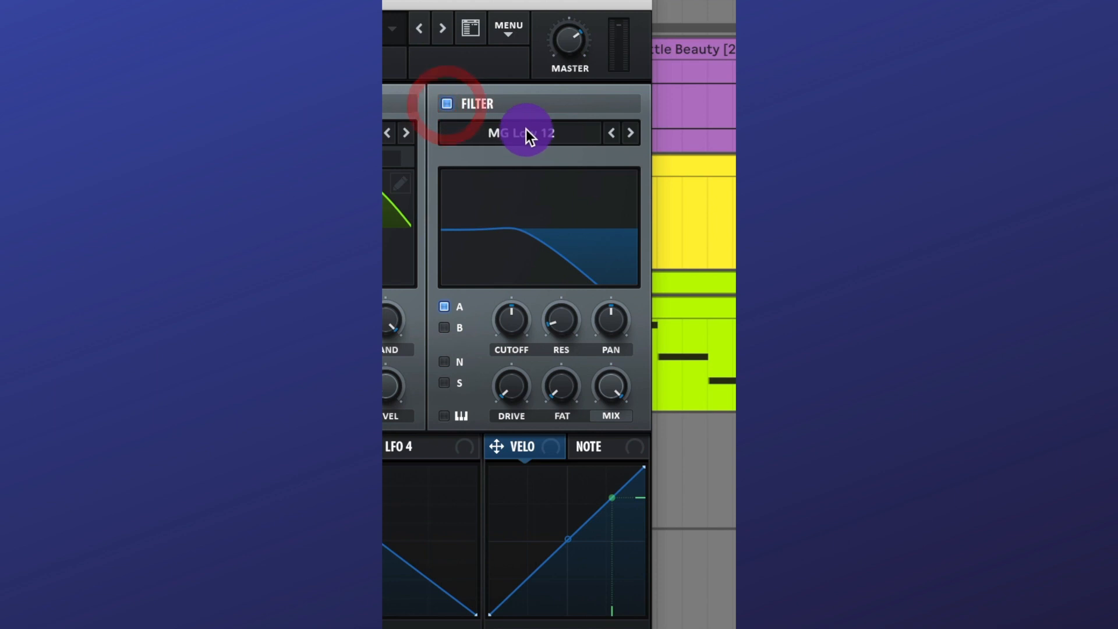
click(526, 128)
click(671, 222)
drag(511, 386, 522, 324)
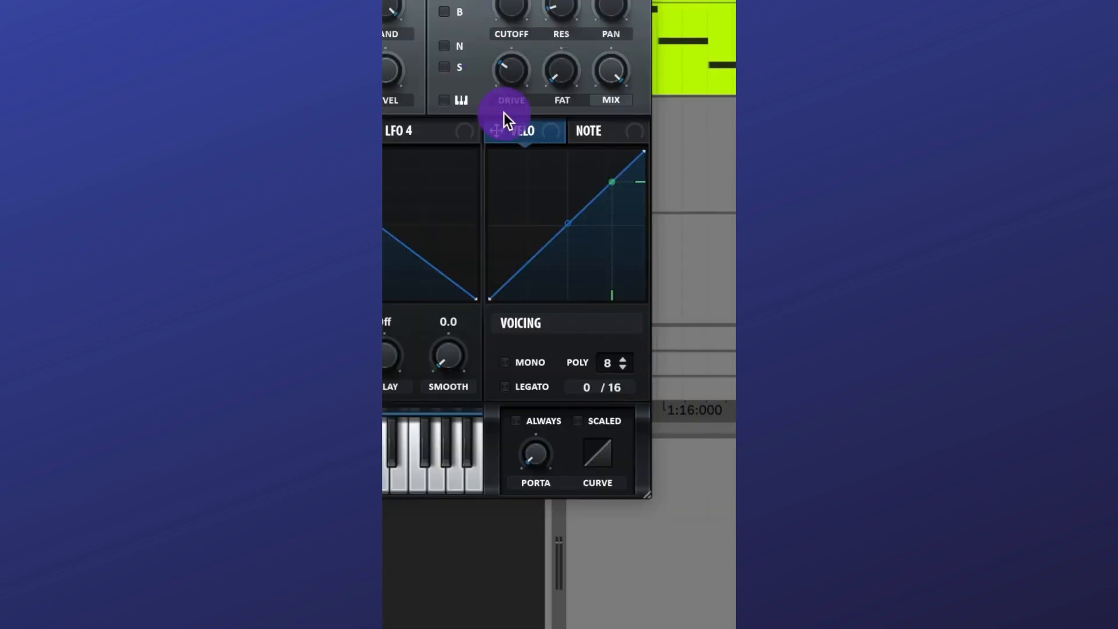
- Turn on mono voicing and shape envelope 1 with a 1.06 s decay, -10.2 dB sustain and 148 ms release
click(519, 365)
drag(554, 259, 571, 296)
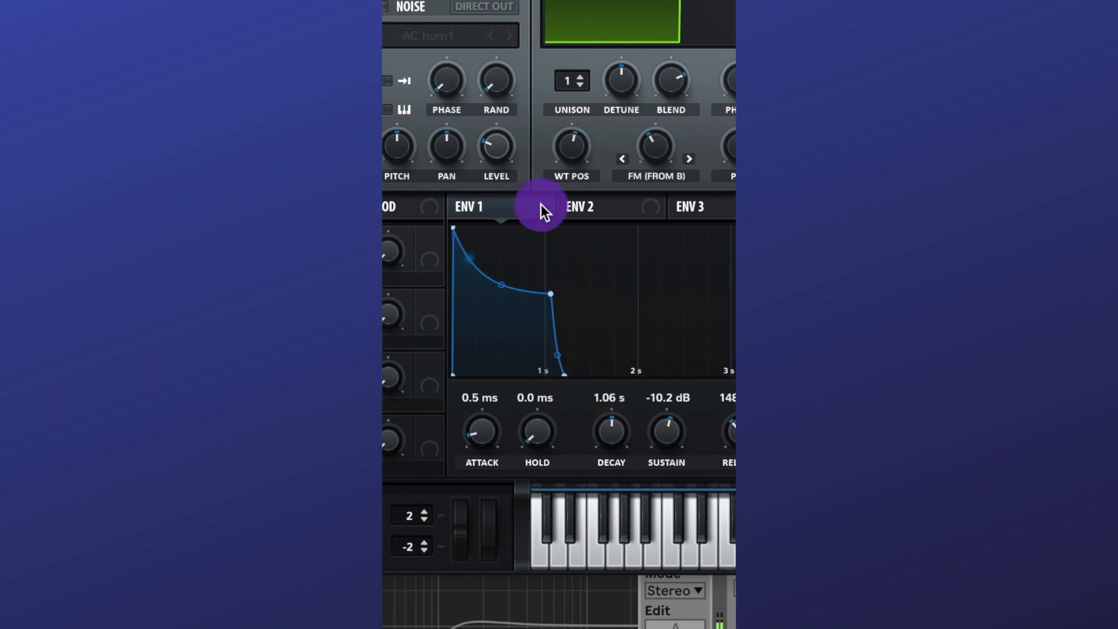
- Assign envelope 1 as a modulation source and adjust the Tube distortion in the effects chain
drag(469, 207, 520, 298)
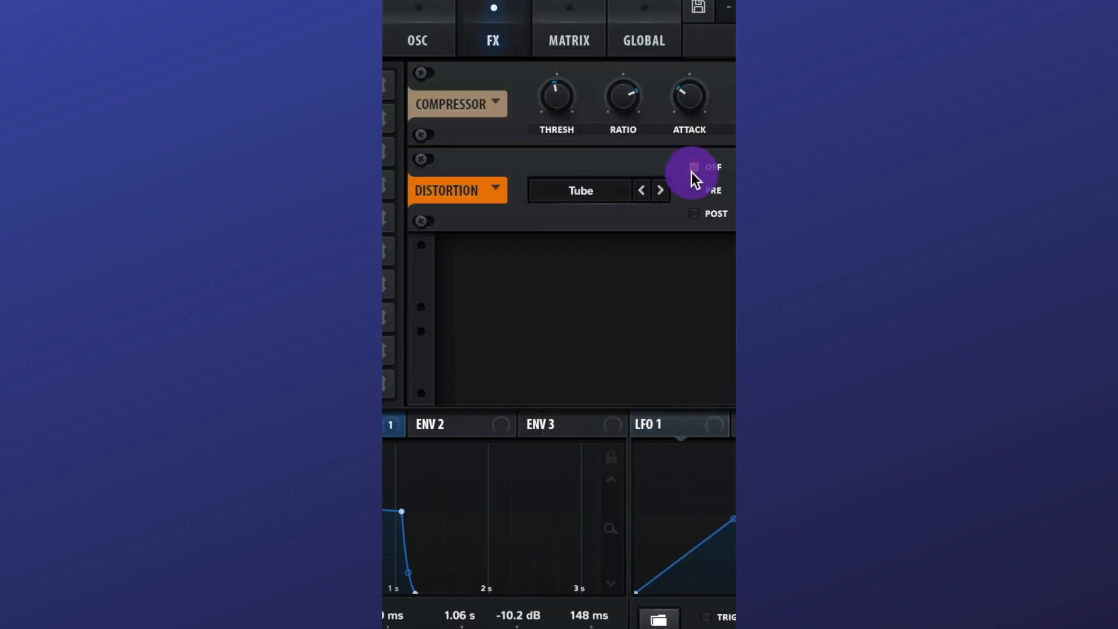
drag(595, 195, 629, 299)
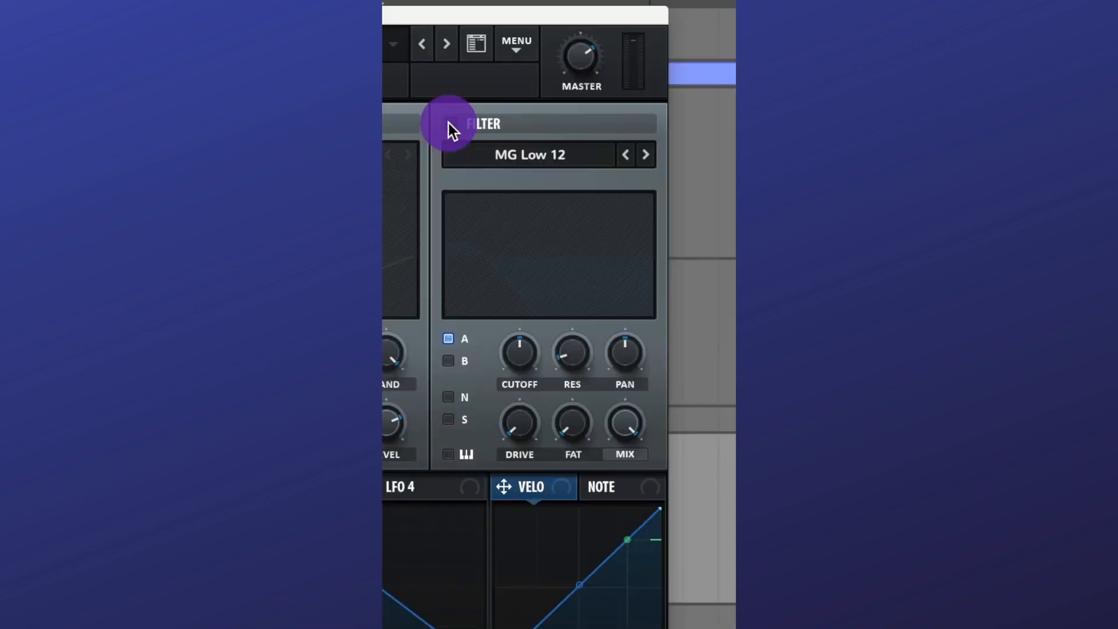
- Switch on the filter, set its type to MG Low 18, and raise its resonance
click(451, 123)
click(511, 157)
mouse_move(523, 180)
click(721, 226)
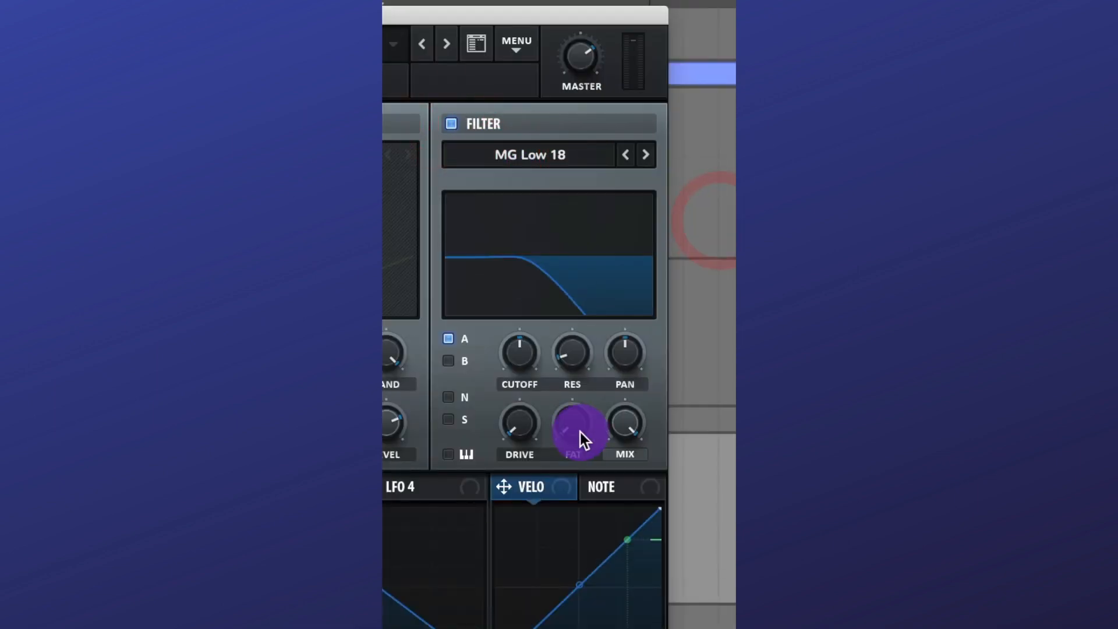
drag(581, 366, 579, 352)
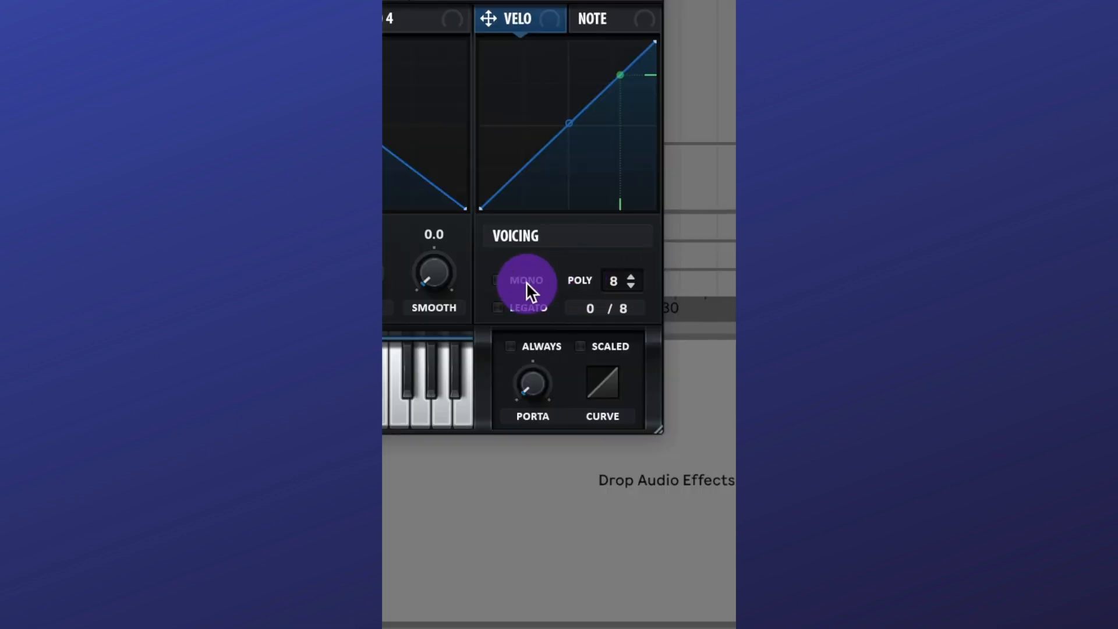
- Turn on mono voicing, shape envelope 1 with 5.9 ms attack, 979 ms decay, -5.4 dB sustain and 718 ms release, and assign it as a modulator
click(526, 281)
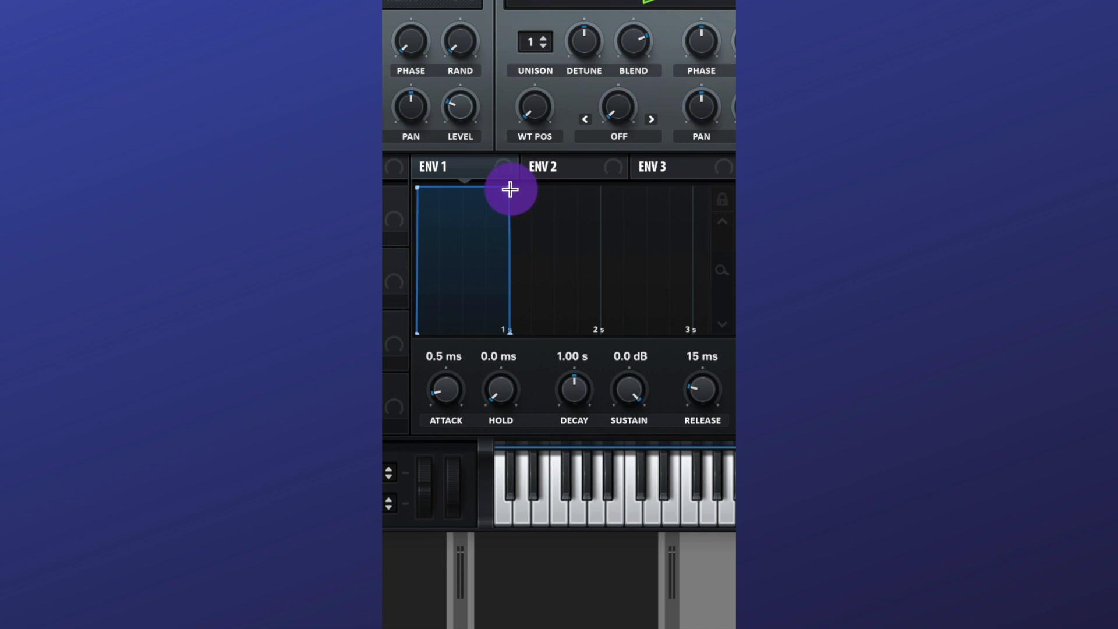
drag(509, 187, 508, 227)
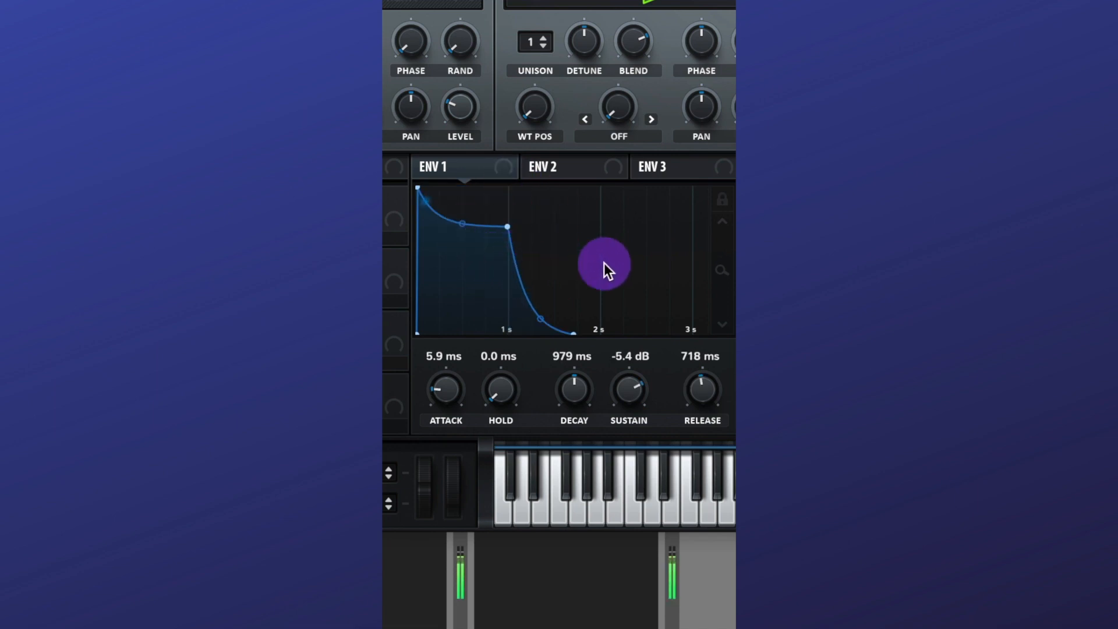
drag(502, 166, 530, 284)
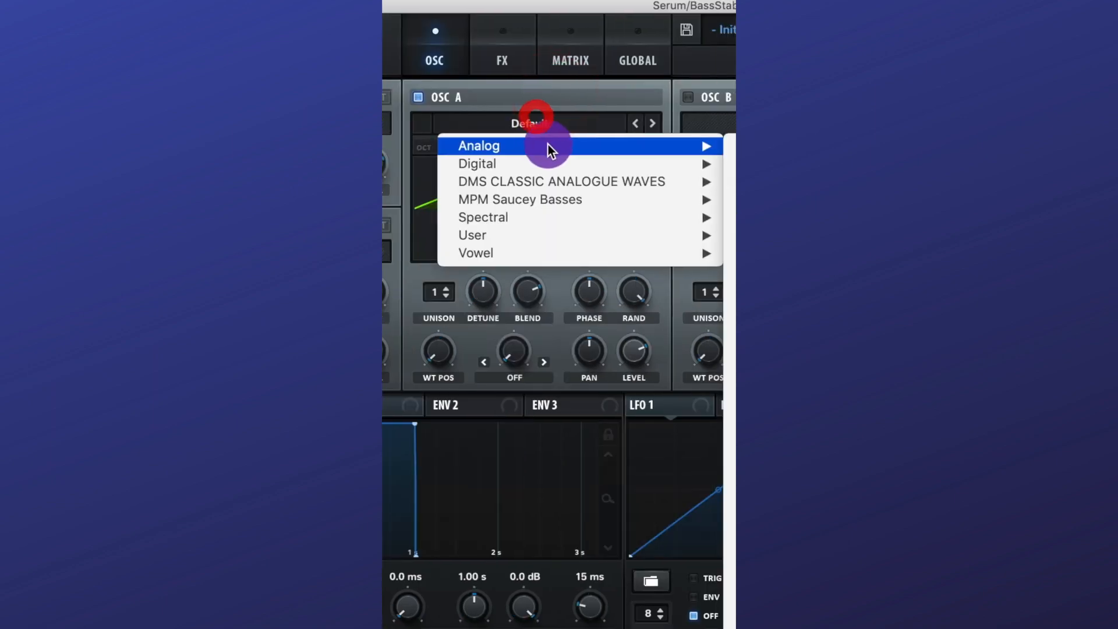
- Load the Basic_McB wavetable into oscillator A and set its octave to -2
mouse_move(548, 146)
click(568, 271)
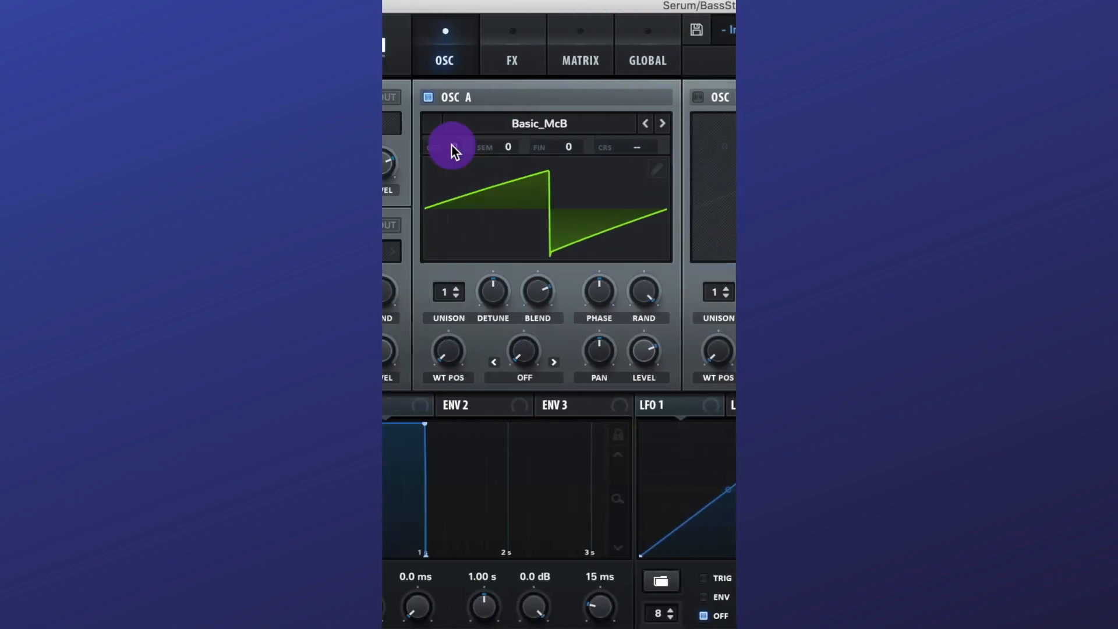
drag(452, 145, 463, 218)
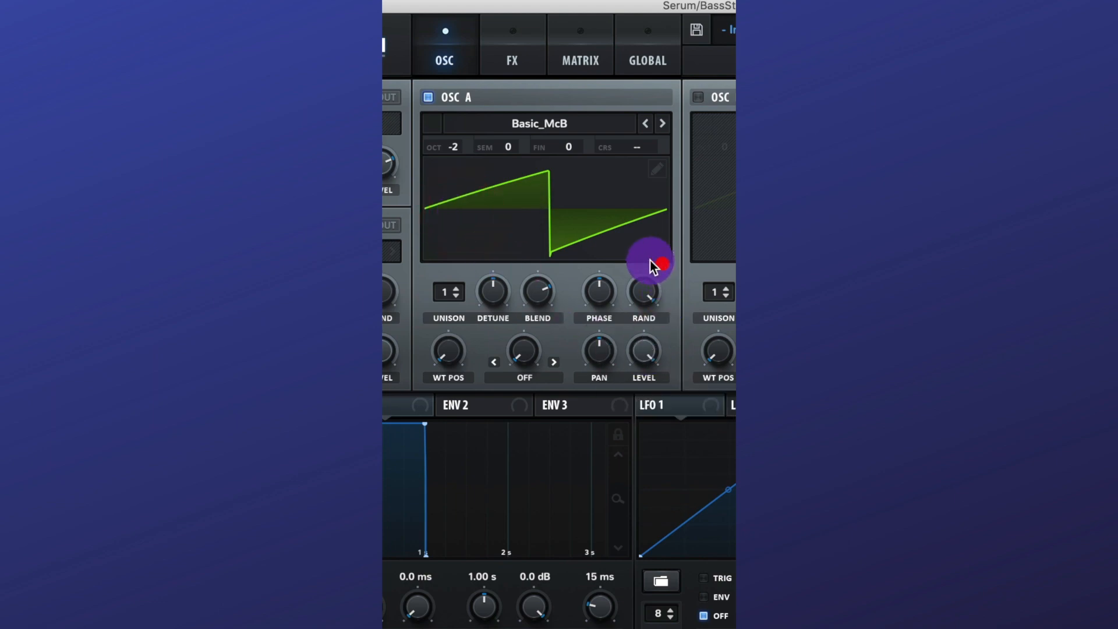
- Switch on the noise oscillator, load the XF_KikAtk_30 sample, and enable one-shot playback
click(280, 225)
click(510, 251)
mouse_move(475, 308)
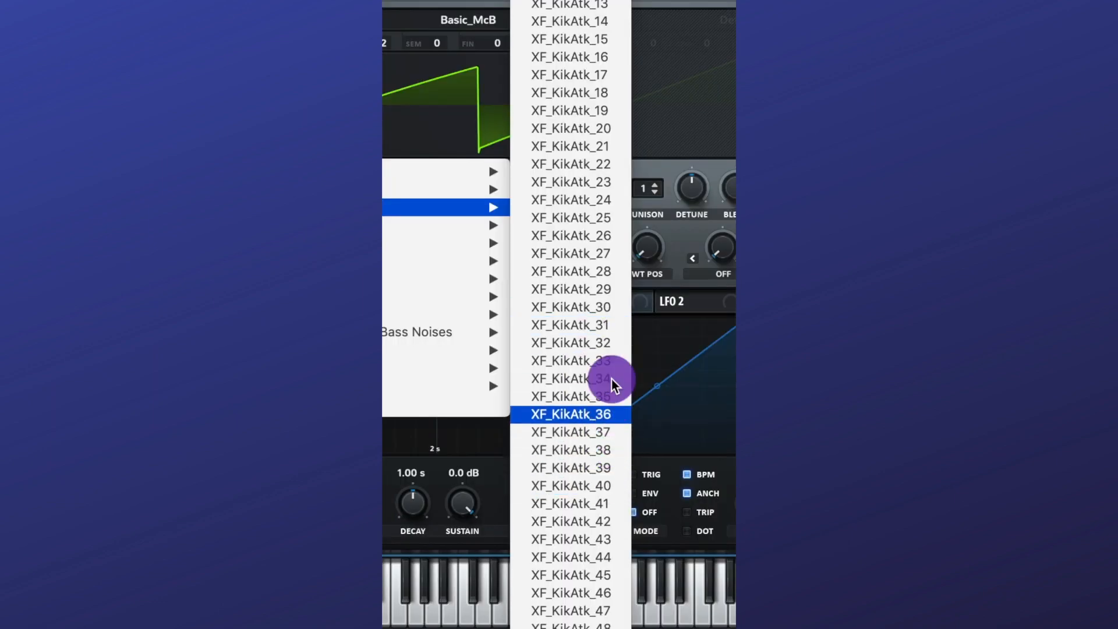
click(542, 411)
click(473, 292)
drag(642, 319, 635, 367)
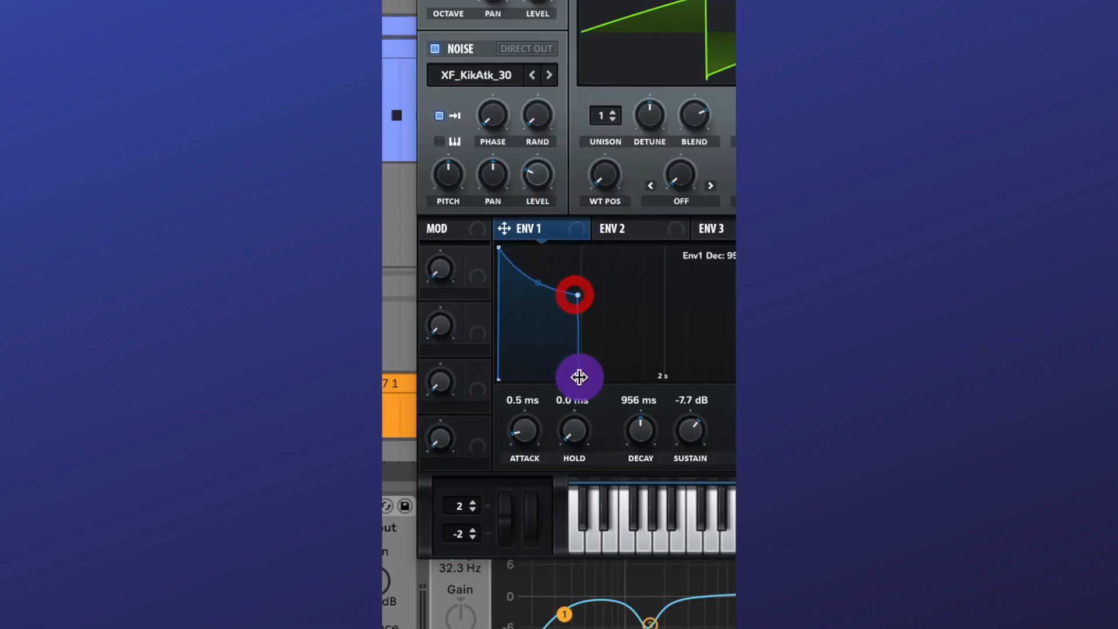
- Shape envelope 1 with a 1.00 s decay and -3.6 dB sustain, and envelope 2 with a 342 ms decay and 0% sustain
drag(640, 451, 695, 449)
drag(576, 297, 584, 287)
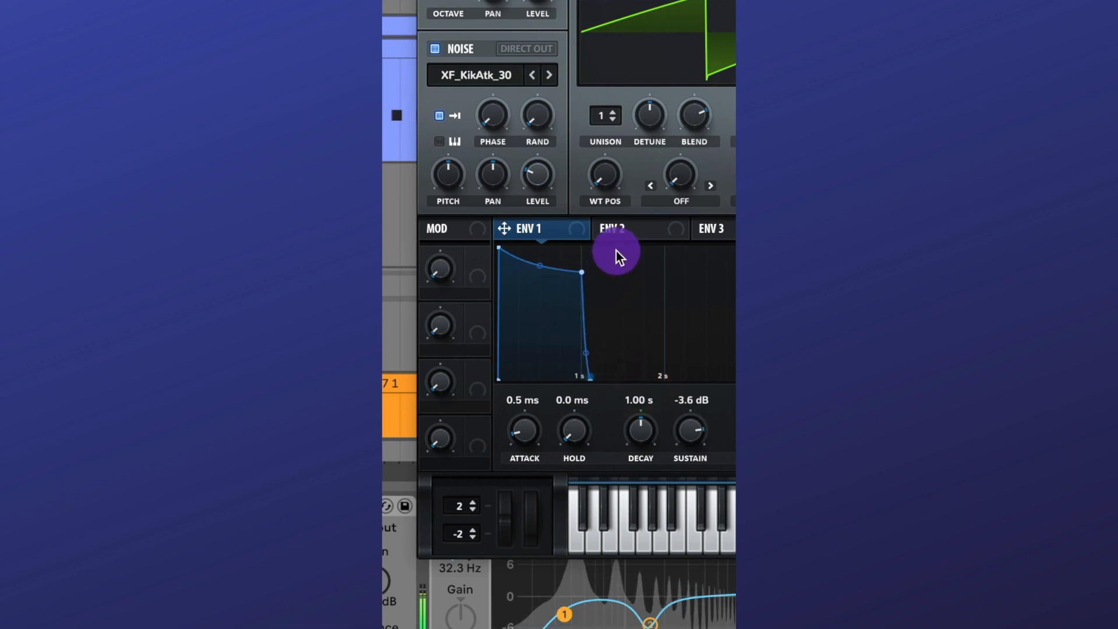
click(603, 233)
drag(579, 246, 512, 394)
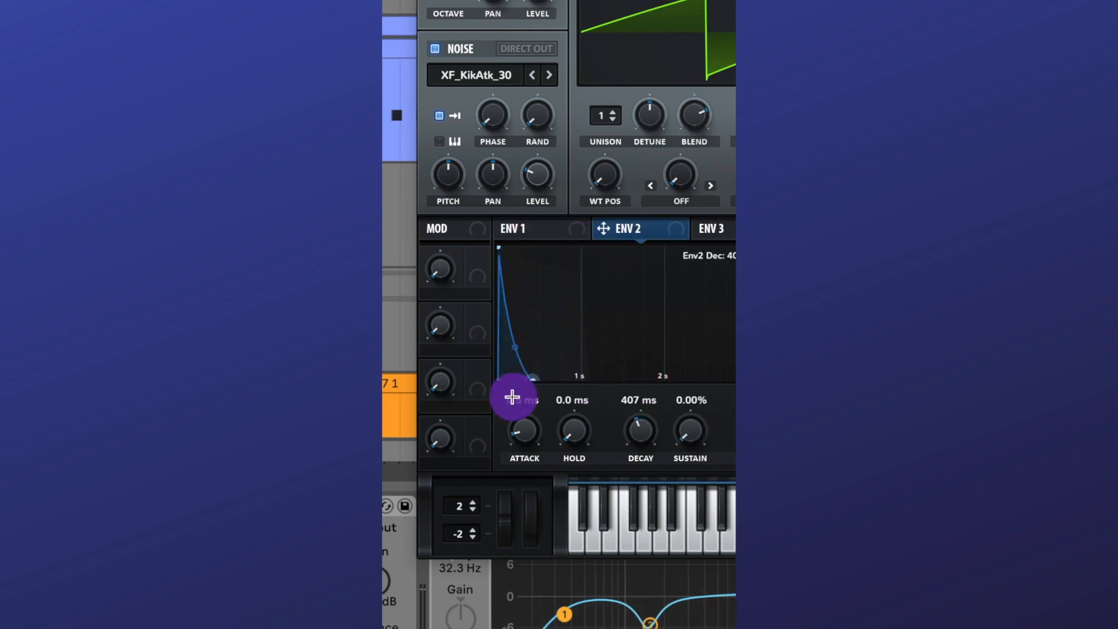
- Set the filter to MG Low 24 with envelope 2 modulating its cutoff, and turn on mono voicing
click(518, 157)
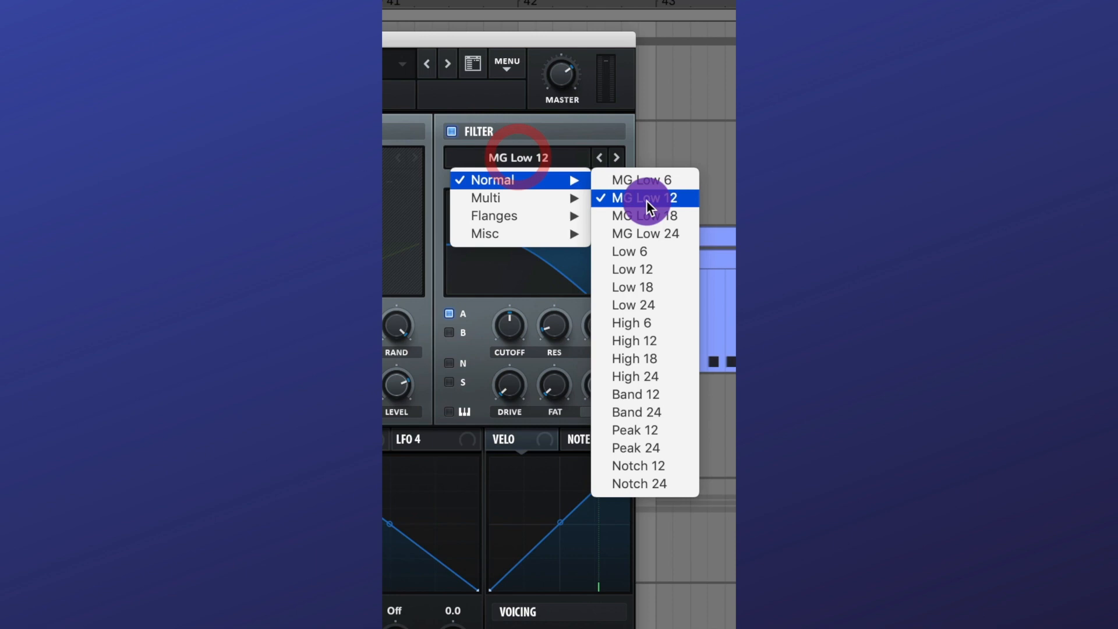
click(664, 233)
drag(411, 302, 535, 382)
click(530, 362)
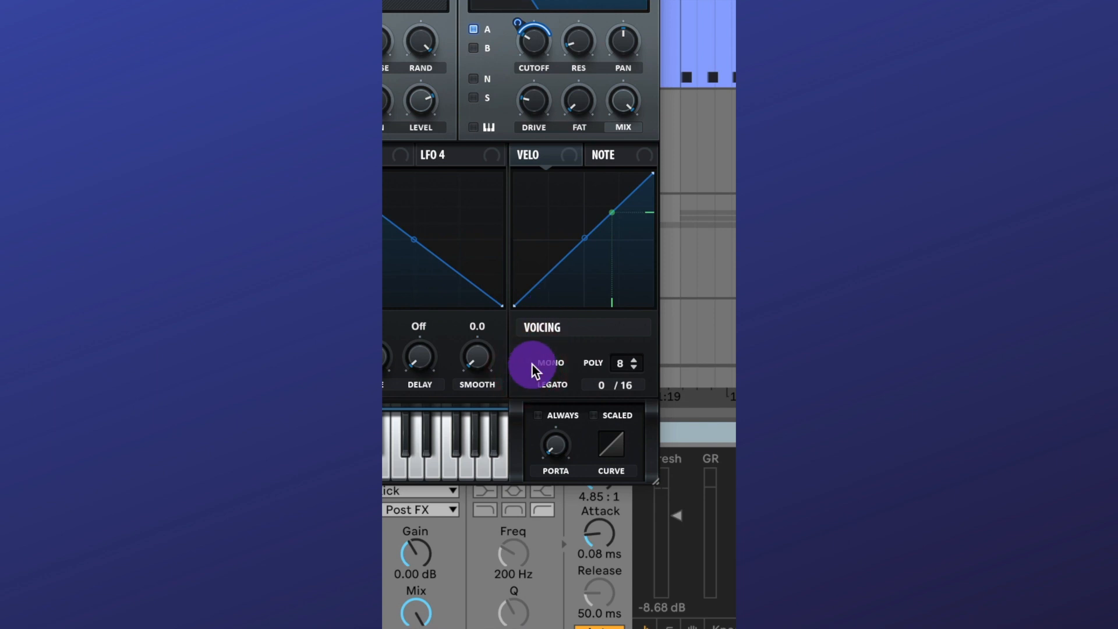
click(530, 363)
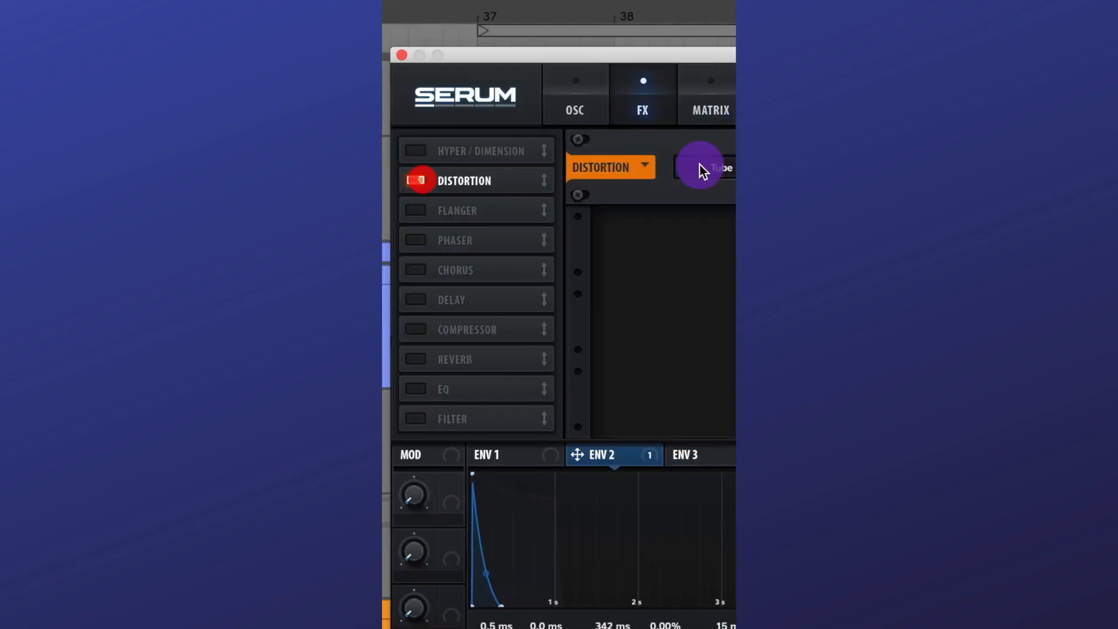
- Set the distortion to HardClip, raise its drive, lower its mix, and apply a post low-pass filter at frequency 8548 and Q 1.1
click(542, 169)
click(557, 225)
drag(477, 159, 489, 105)
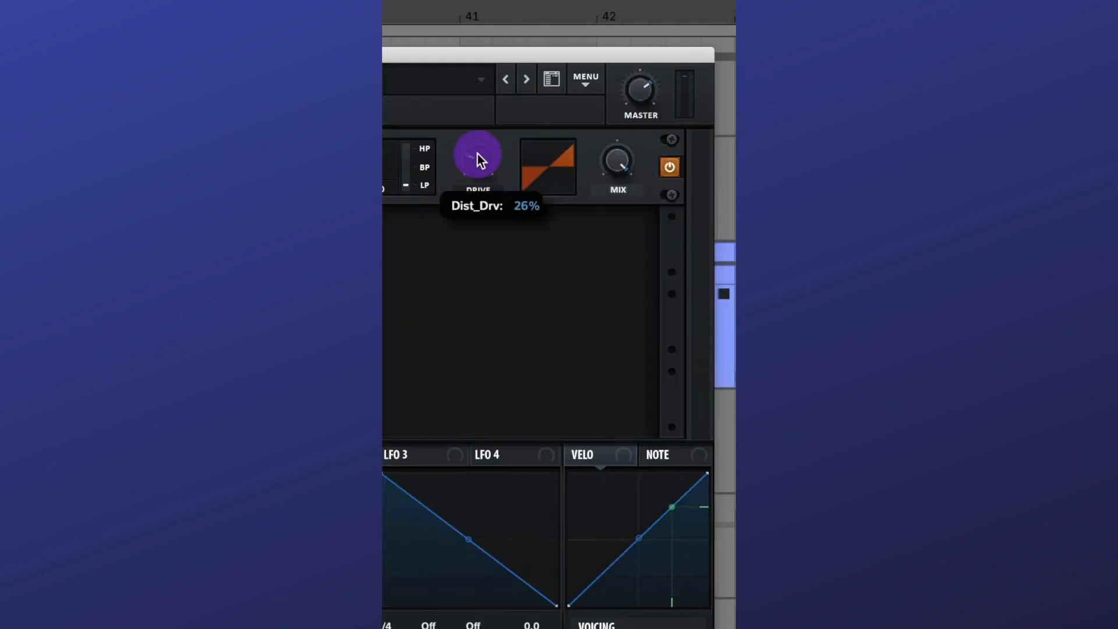
drag(618, 159, 645, 276)
click(495, 187)
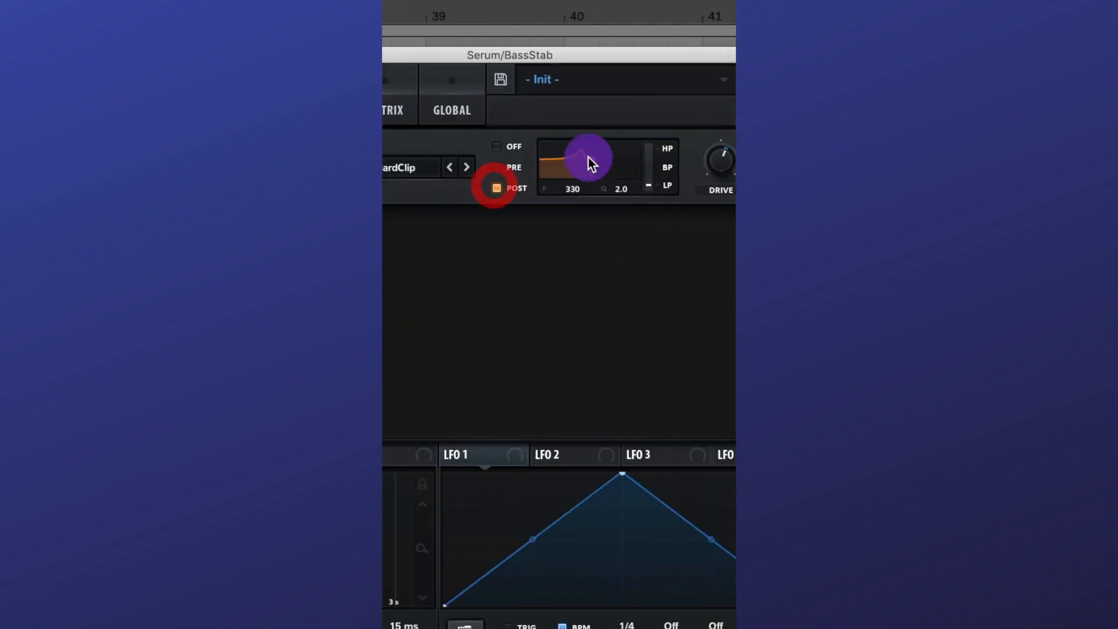
click(638, 177)
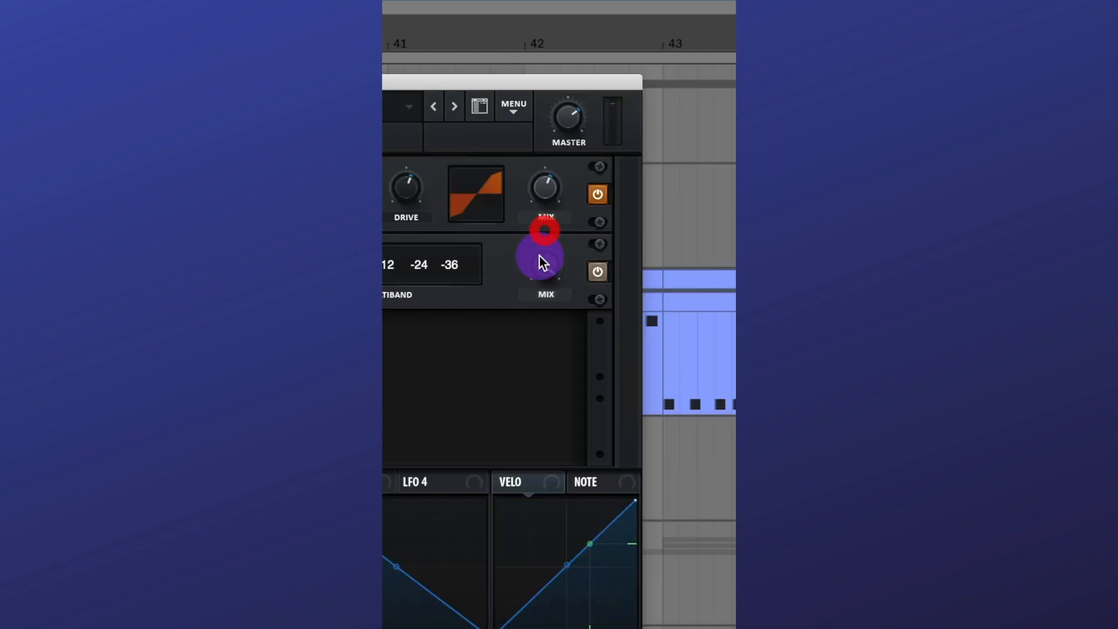
- Lower the compressor's mix, and set Hyper/Dimension to 5 unison voices with reduced Hyper mix, Dimension size and Dimension mix
drag(539, 256, 596, 454)
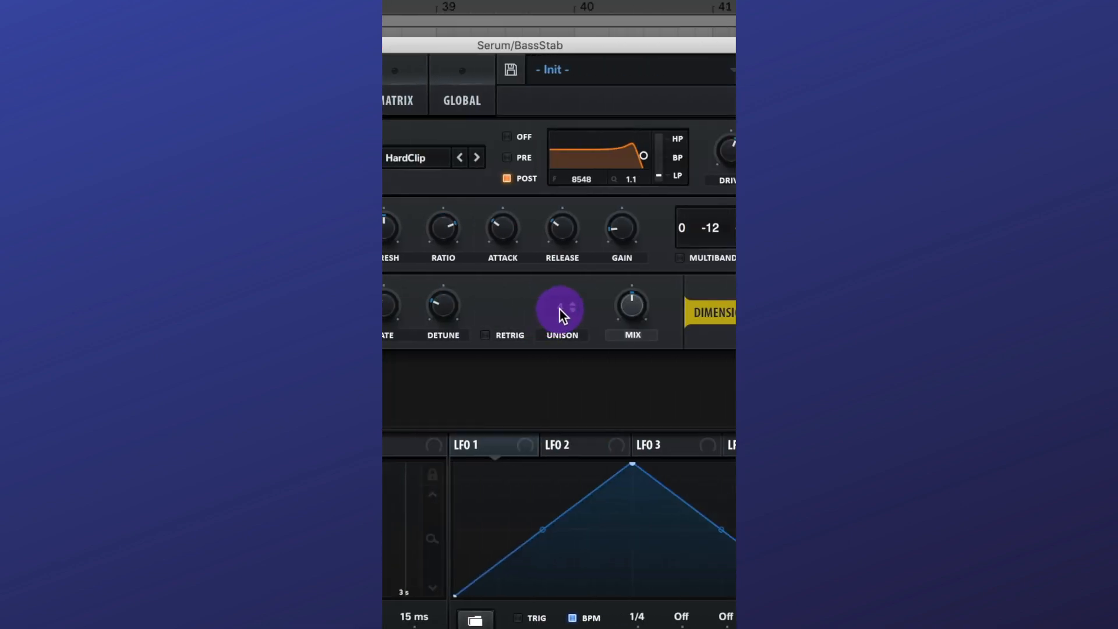
drag(561, 310, 628, 342)
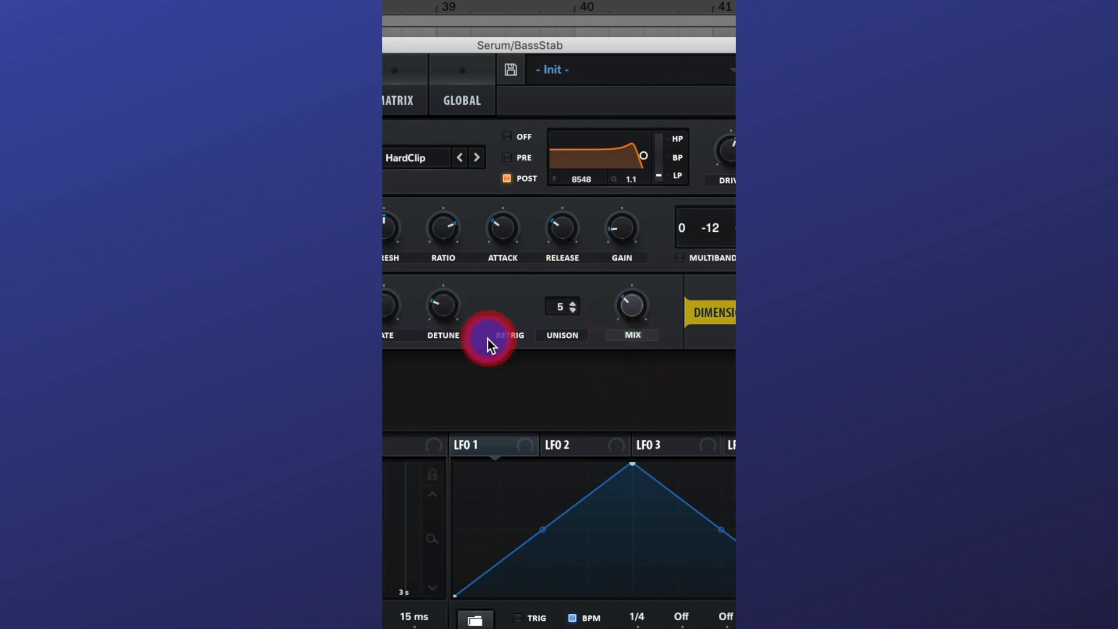
drag(548, 323, 555, 388)
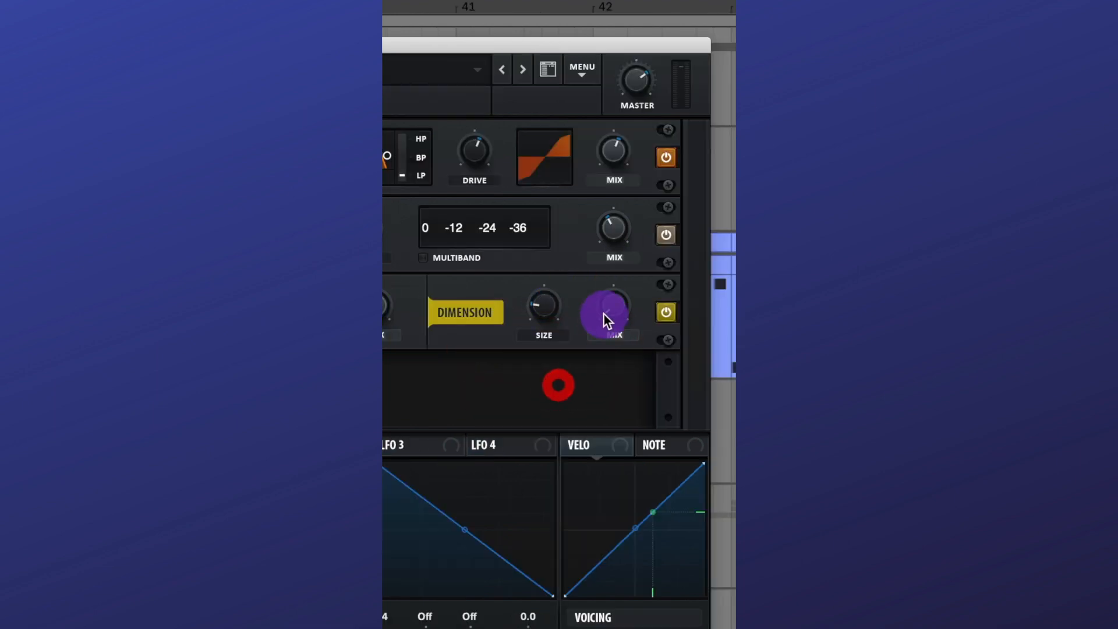
mouse_move(604, 314)
mouse_down()
mouse_move(613, 289)
mouse_move(613, 307)
mouse_up()
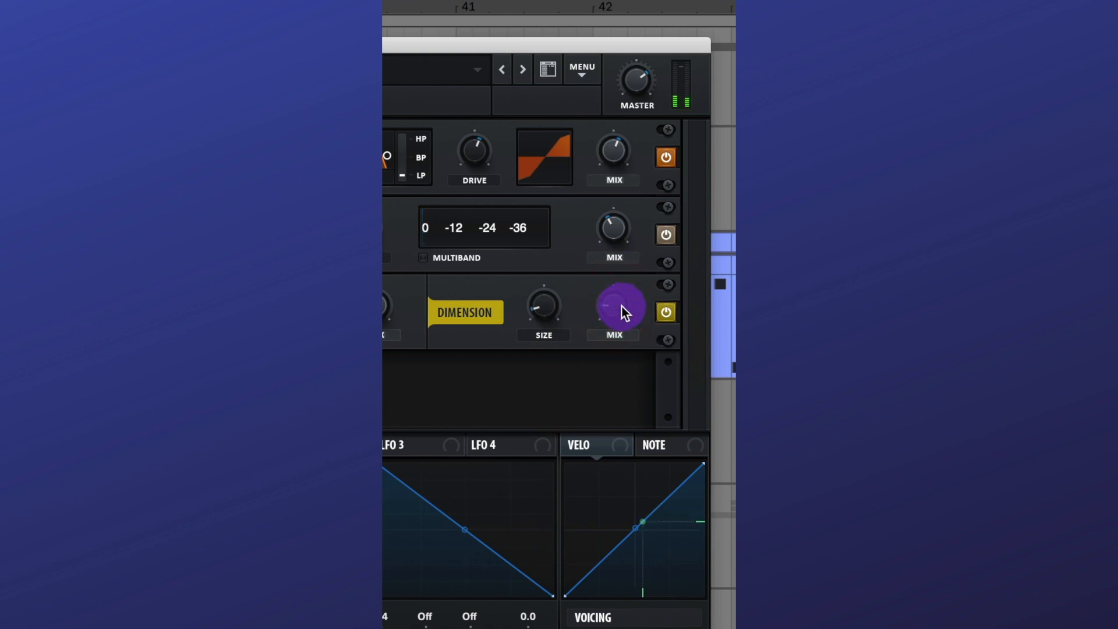
click(473, 274)
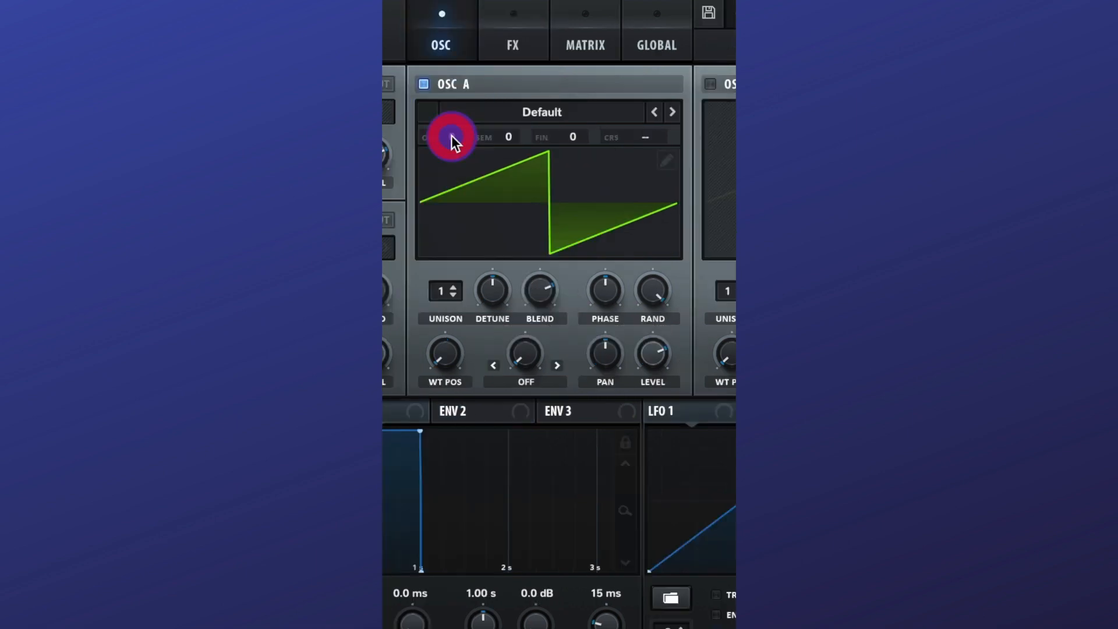
- In the new patch, lower oscillator A's octave and reshape envelope 1's decay and sustain
drag(452, 135, 458, 202)
drag(420, 431, 352, 593)
drag(618, 473, 679, 443)
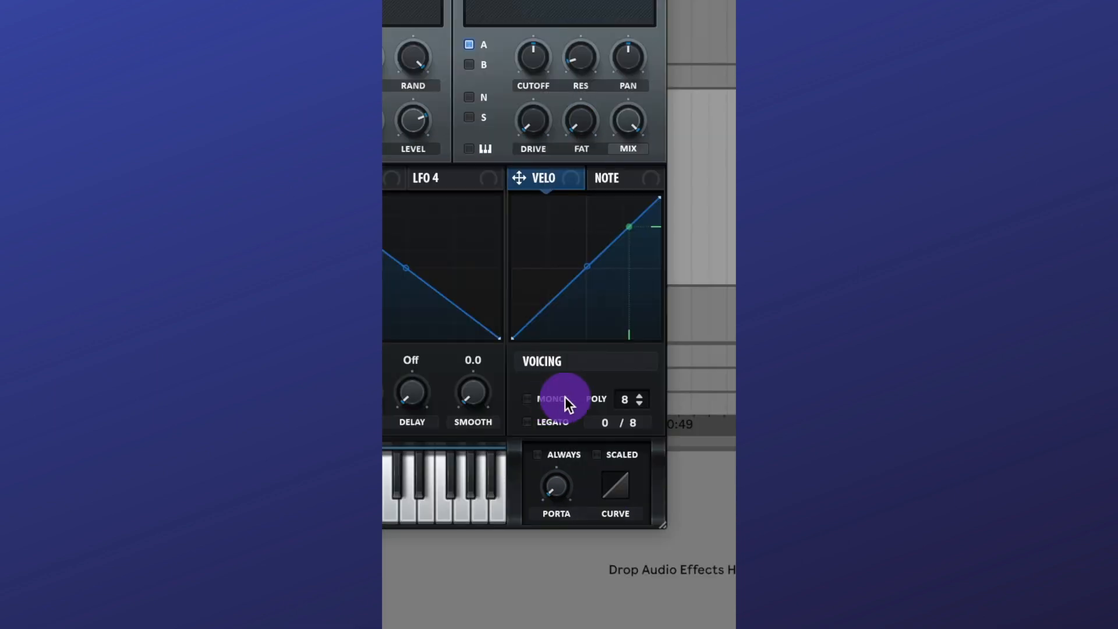
- Turn on mono voicing and an MG Low 24 filter, with an envelope modulating the cutoff and the drive raised
click(556, 401)
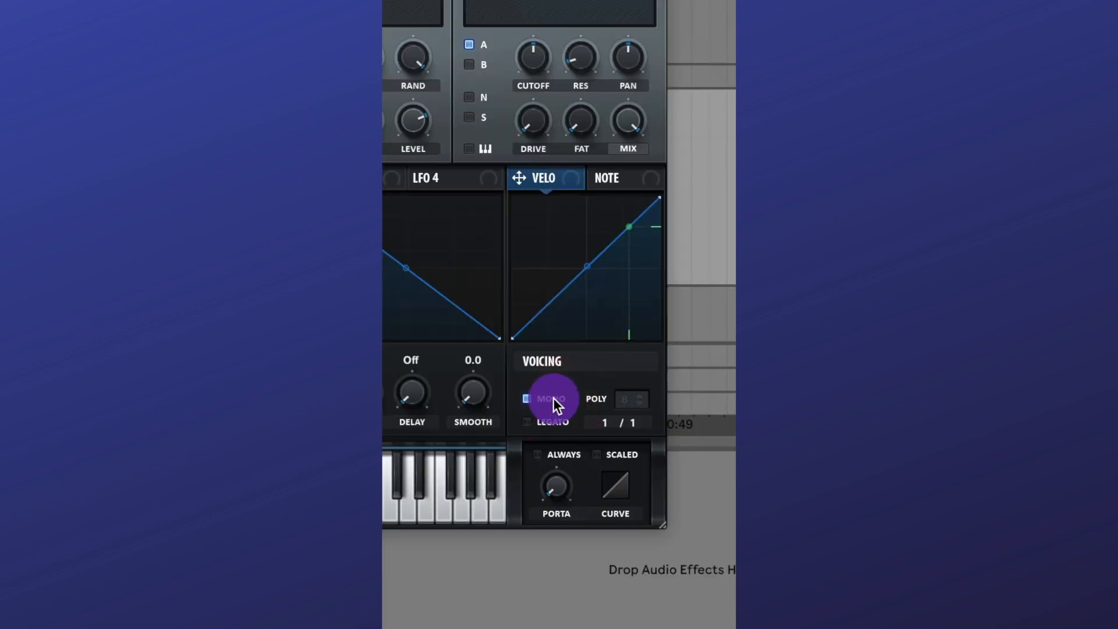
click(472, 128)
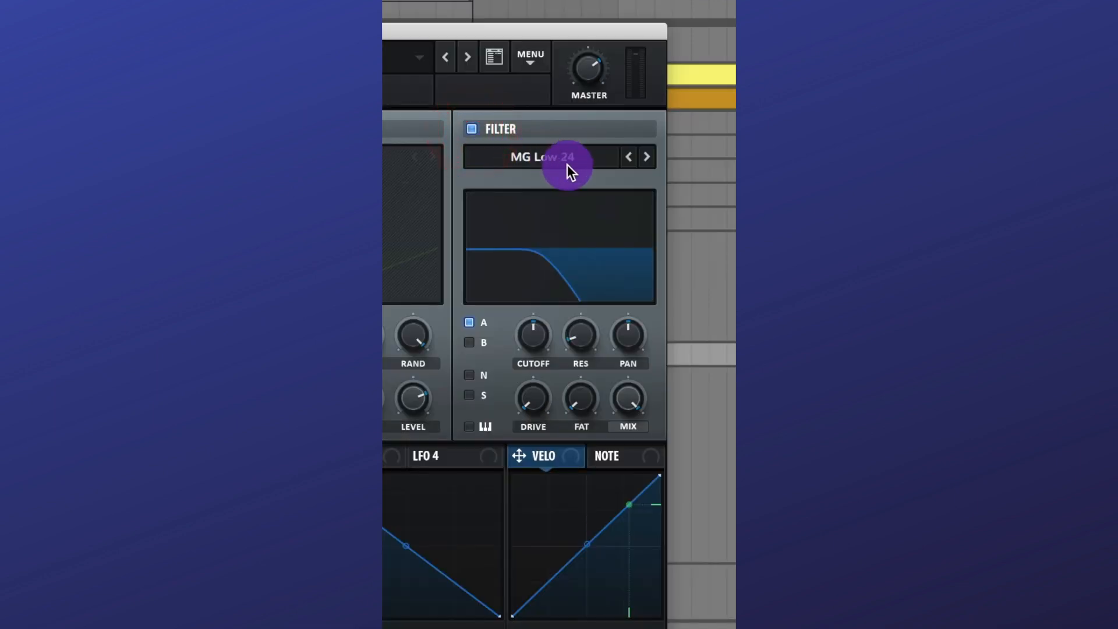
drag(387, 334, 592, 382)
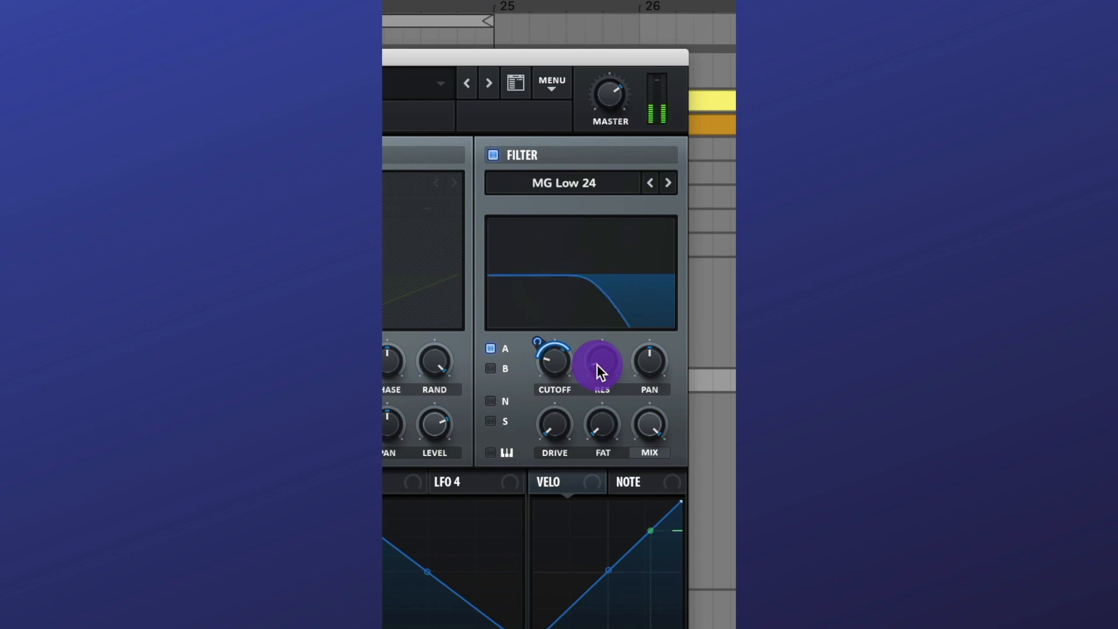
drag(555, 422, 573, 385)
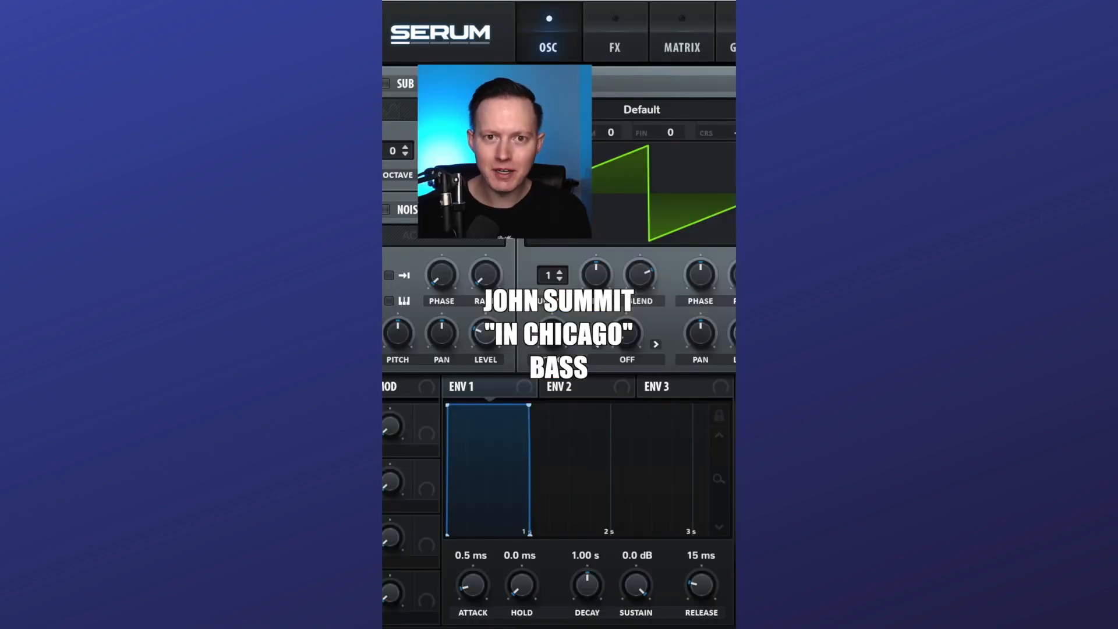
- Set the sub oscillator's octave to -3, and load Basic Shapes into oscillator A as a square wave at octave -2
drag(509, 233, 515, 271)
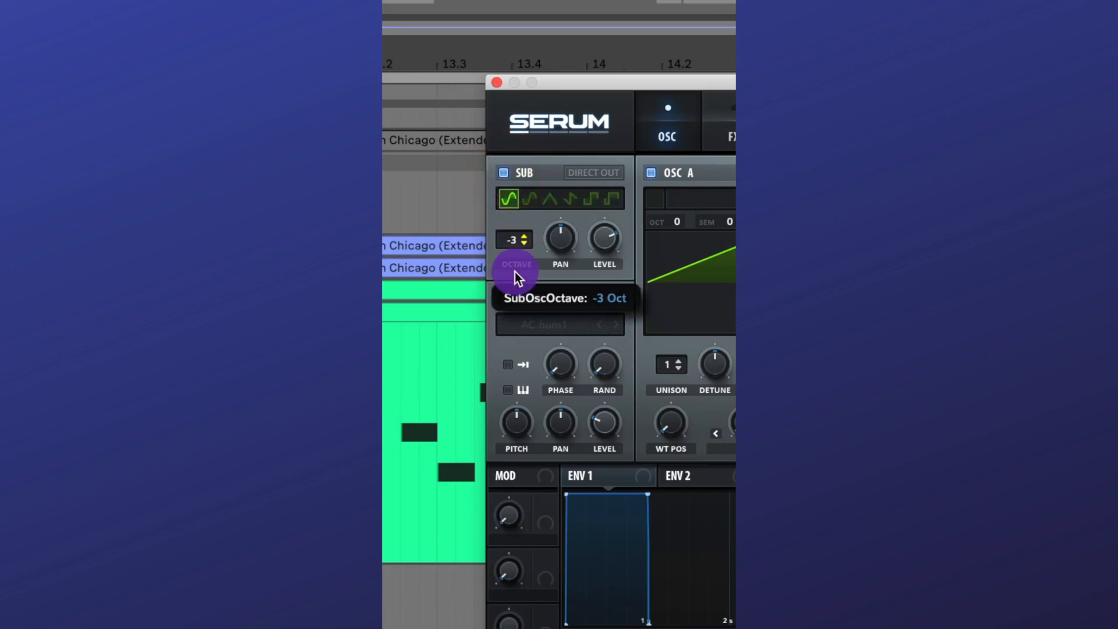
click(522, 167)
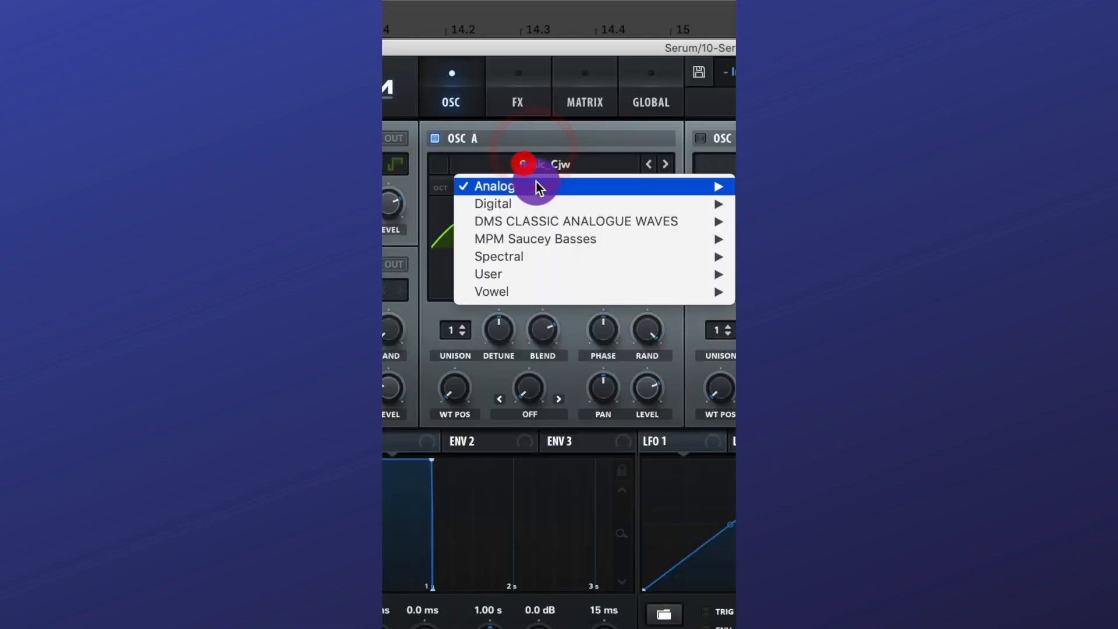
mouse_move(512, 185)
click(581, 277)
drag(460, 353, 459, 332)
click(456, 204)
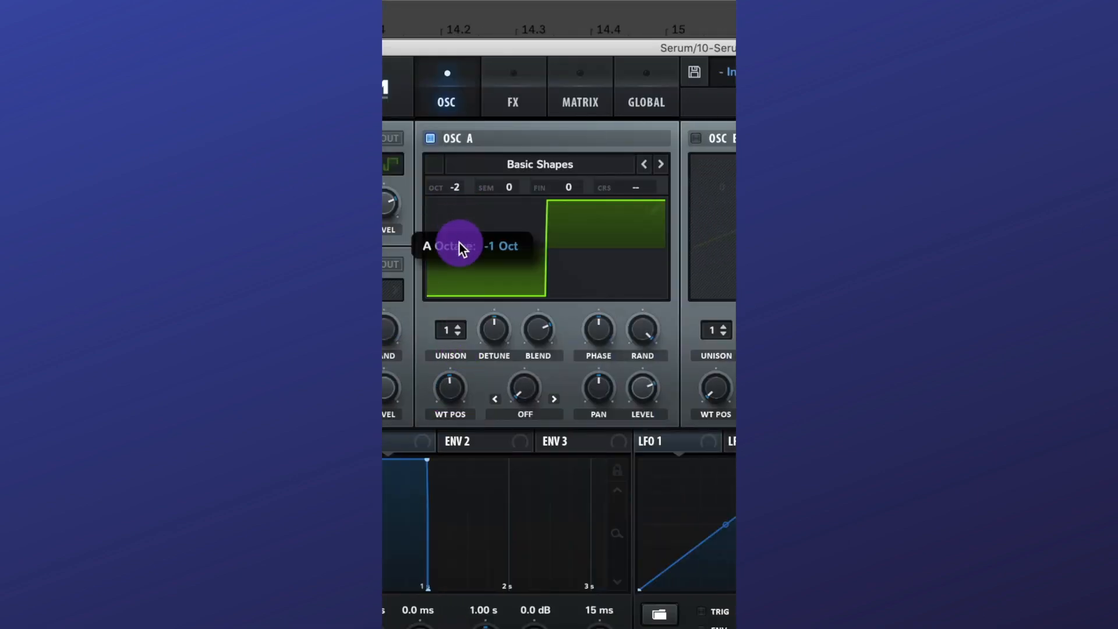
- Switch on oscillator B, load an Analog wavetable, raise its wavetable position, and lower its octave
click(695, 138)
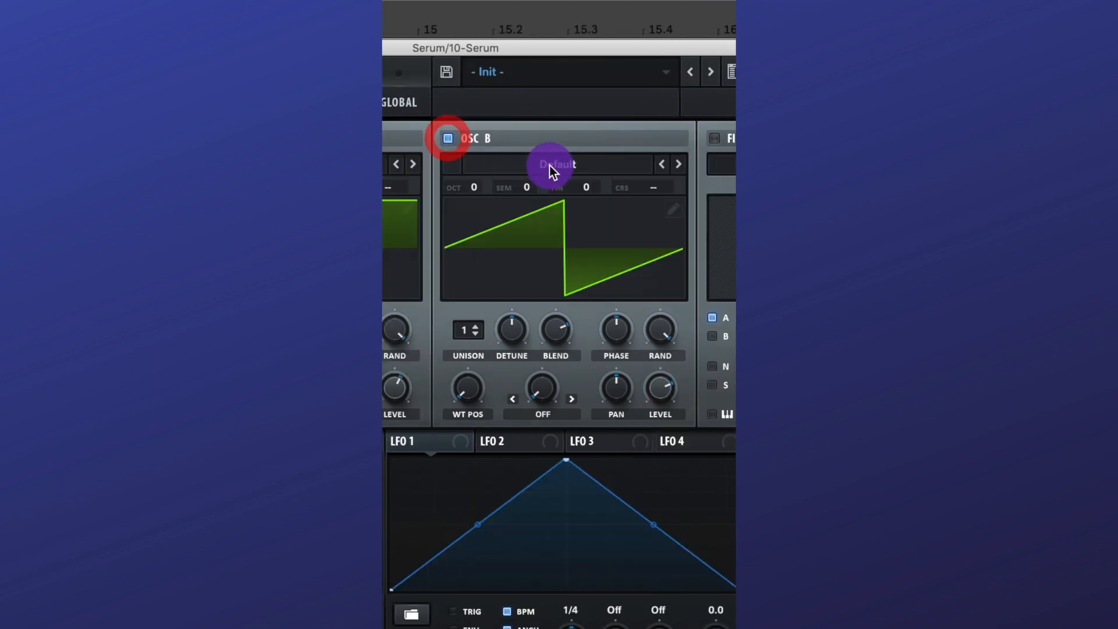
click(550, 166)
mouse_move(544, 184)
click(570, 271)
drag(463, 388, 474, 356)
drag(467, 189, 475, 222)
- Turn on an MG Low 24 filter, route oscillators A, B and the sub through it, lower the cutoff and raise the drive
click(476, 138)
click(529, 163)
mouse_move(542, 186)
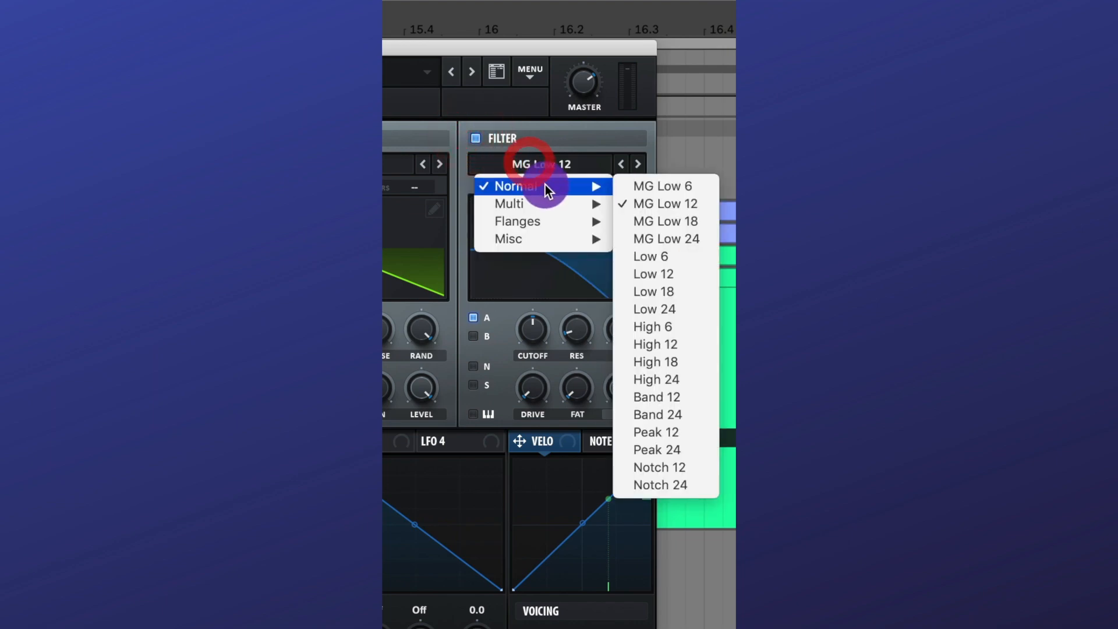
click(689, 238)
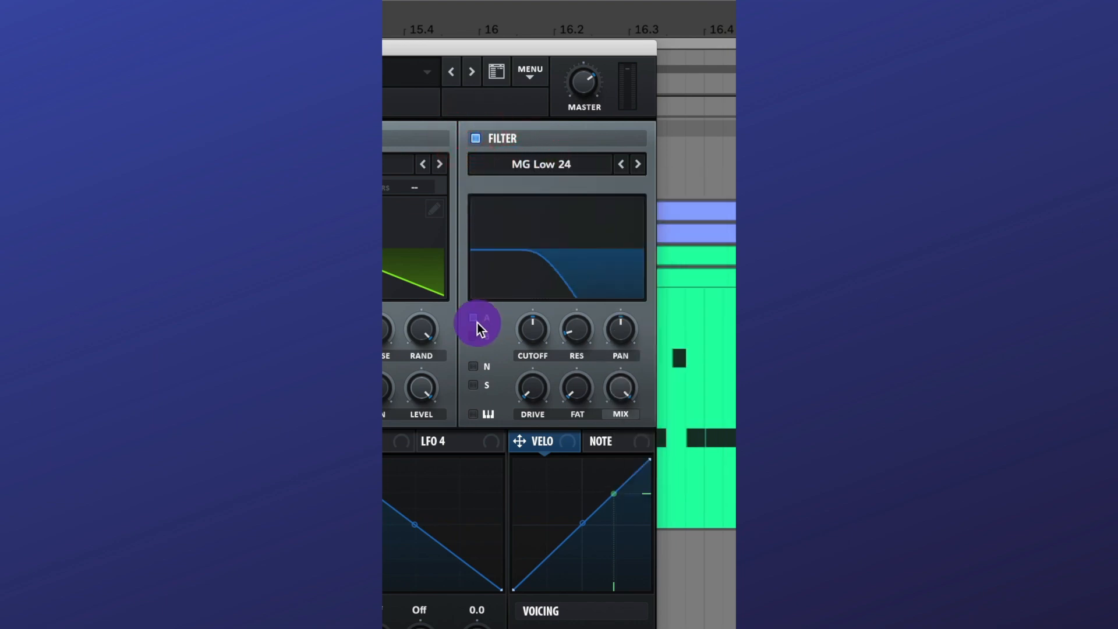
click(474, 386)
drag(534, 329, 536, 345)
drag(535, 388, 543, 338)
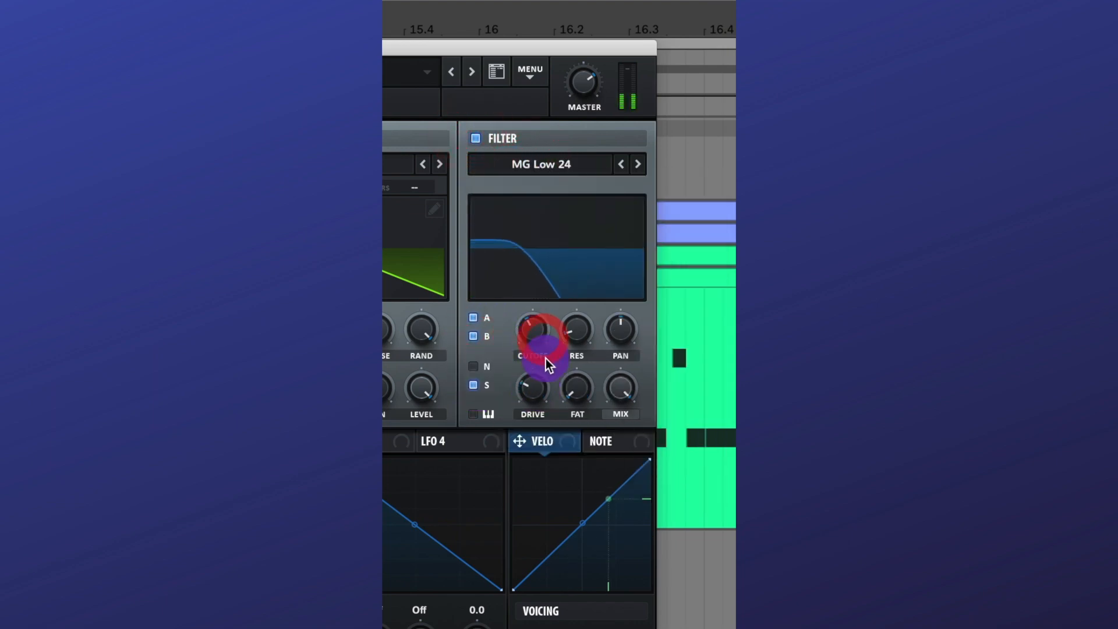
- Switch the patch to mono voicing and raise the portamento time slightly
click(530, 368)
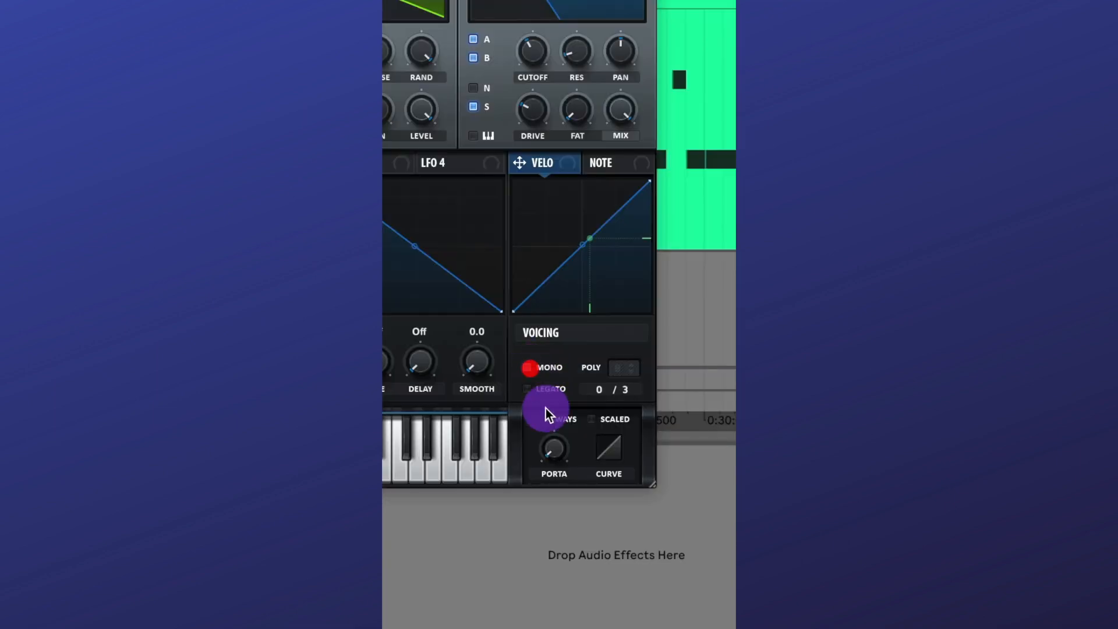
drag(553, 455, 560, 422)
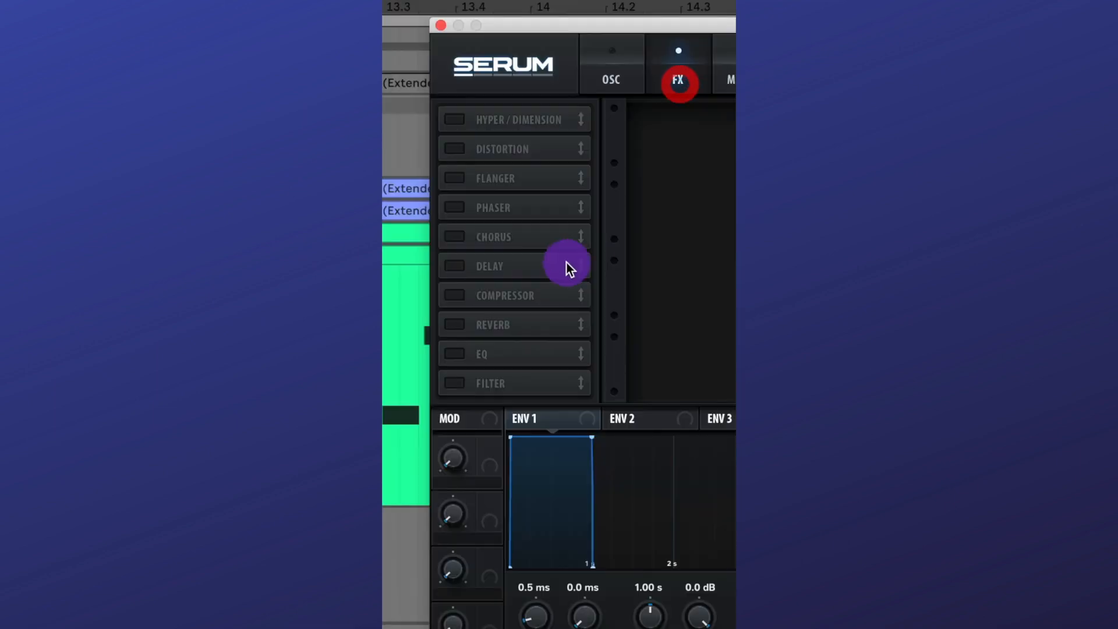
- Enable the compressor and the distortion with the compressor first in the effects chain, and adjust the distortion settings
click(455, 295)
click(459, 301)
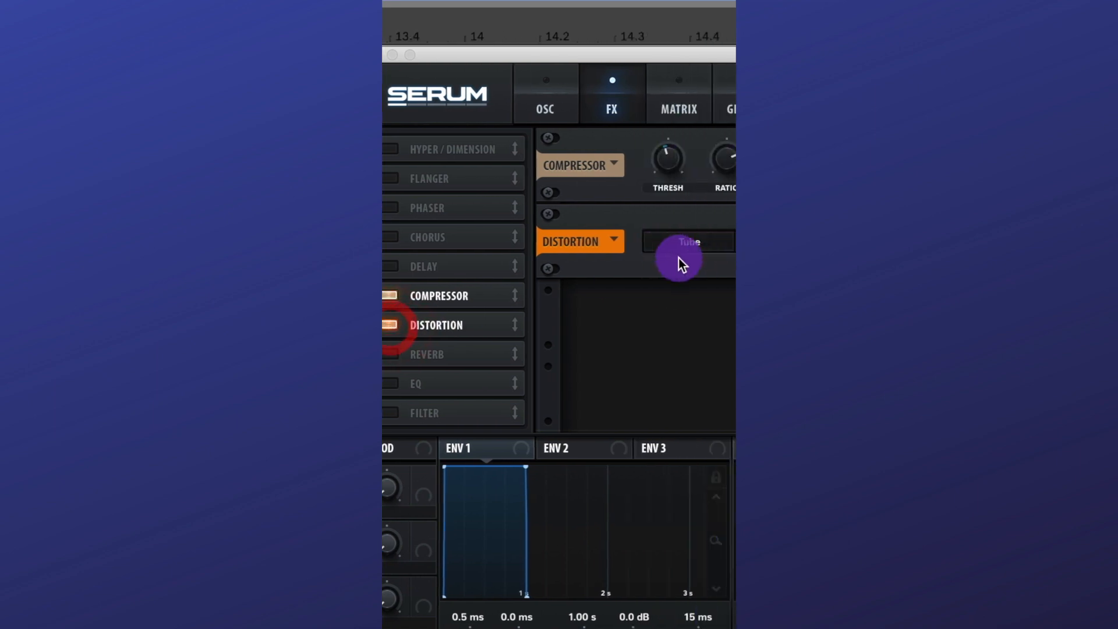
drag(634, 235, 655, 164)
drag(597, 236, 574, 235)
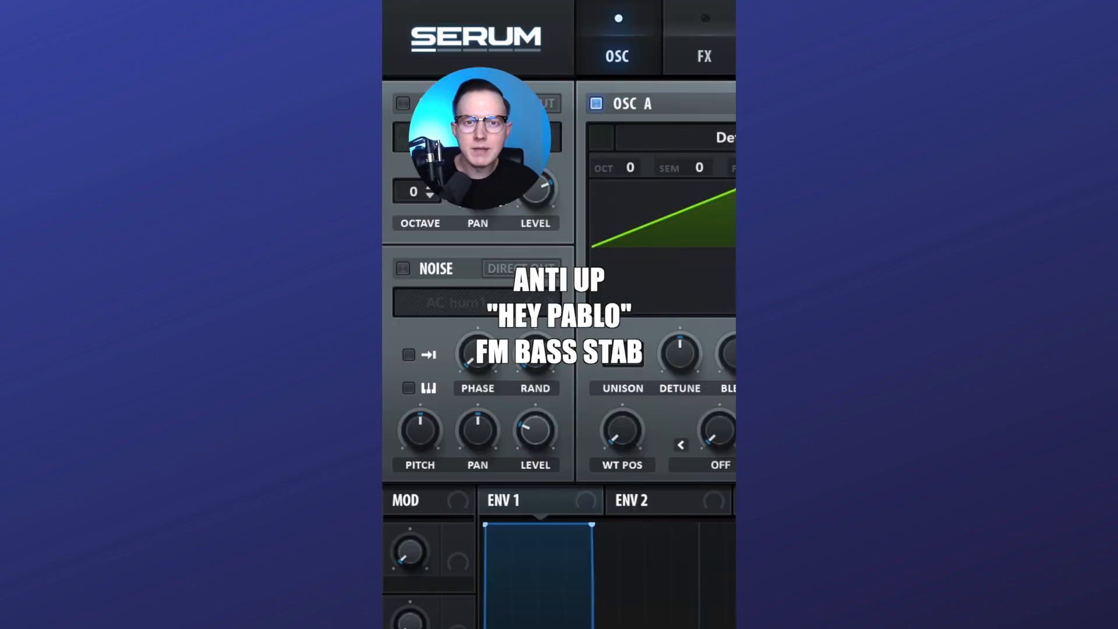
- For the "Hey Pablo" FM bass stab, load the Analog_BD_Sin wavetable into oscillator A and set its octave to -2
click(540, 112)
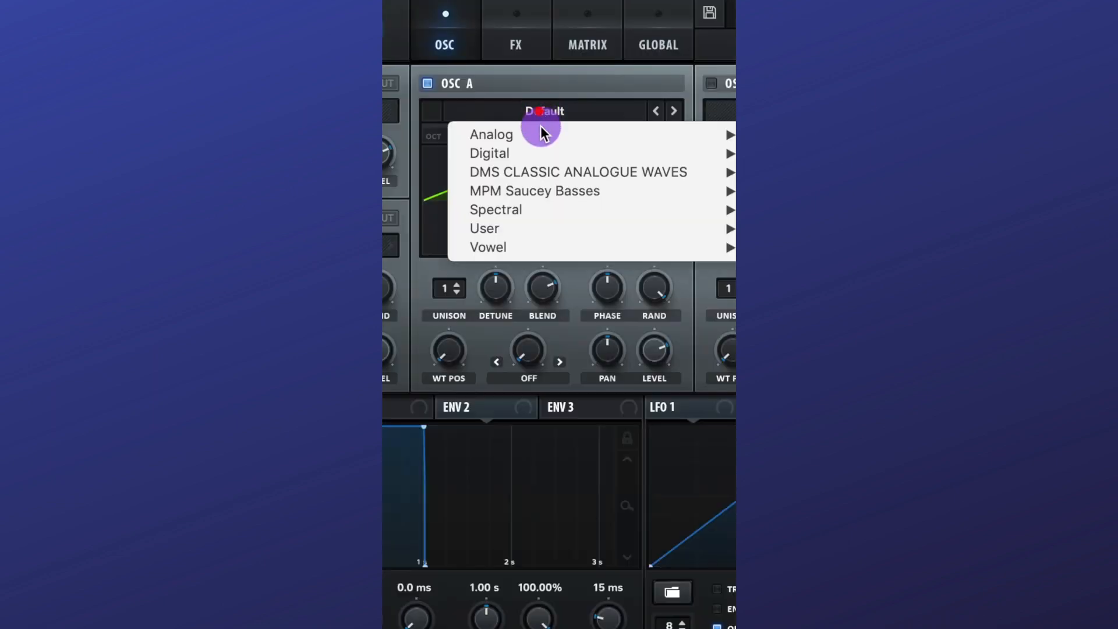
mouse_move(540, 134)
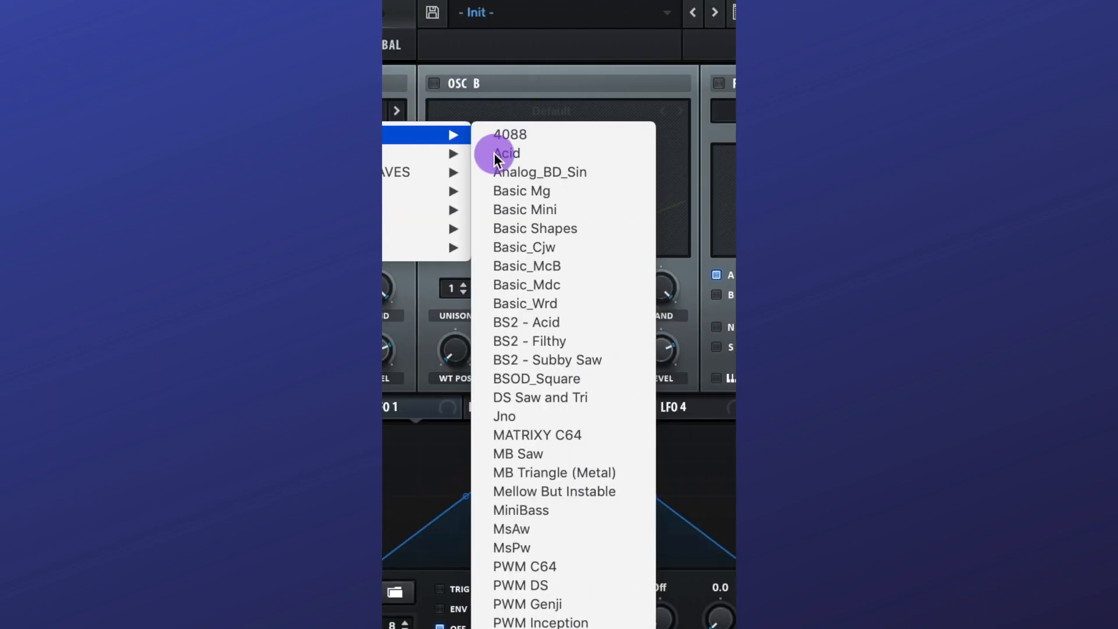
click(544, 173)
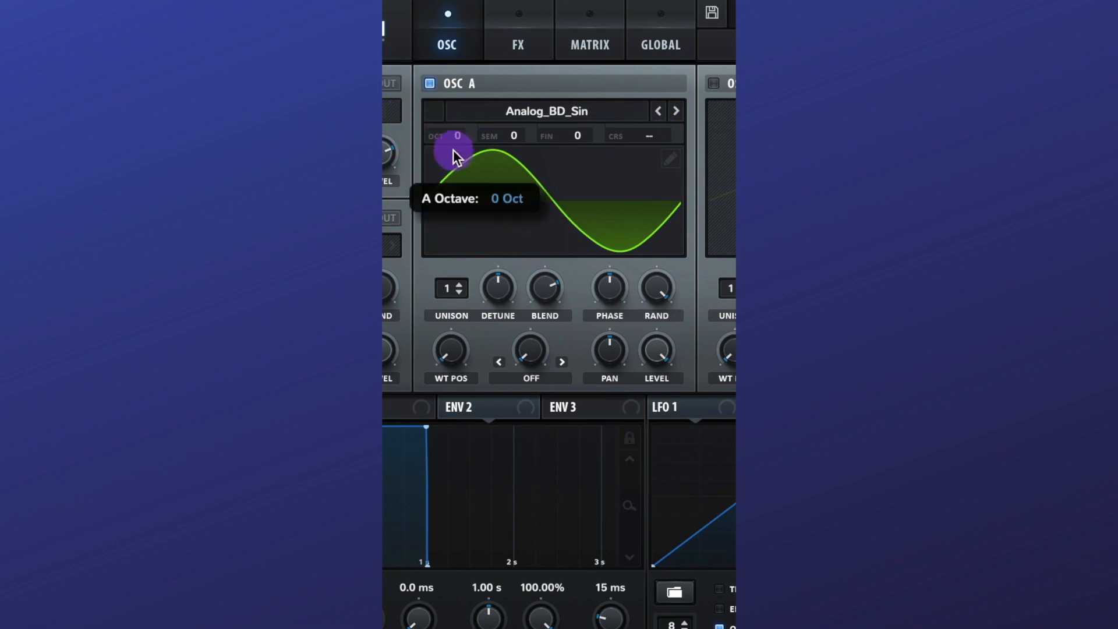
drag(453, 149, 450, 189)
- Switch on oscillator B with the Analog_BD_Sin wavetable, lower its octave and turn its level all the way down
click(438, 82)
click(546, 110)
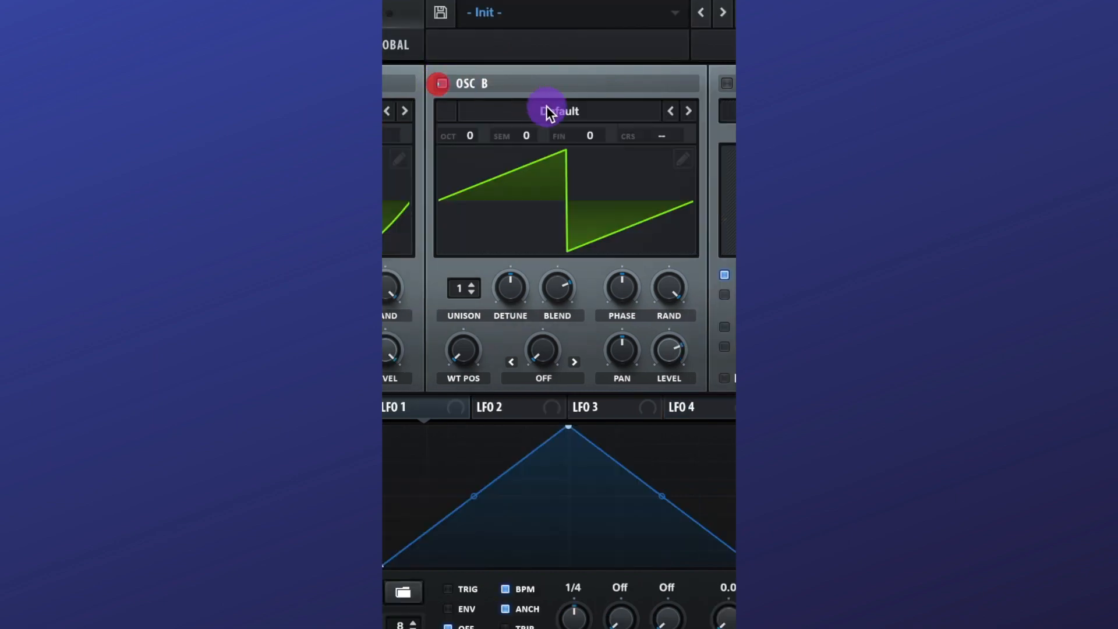
mouse_move(437, 138)
click(531, 173)
drag(485, 135, 485, 148)
drag(561, 364, 379, 458)
- Set oscillator A's warp mode to FM (from B) and raise the FM amount slightly
click(537, 247)
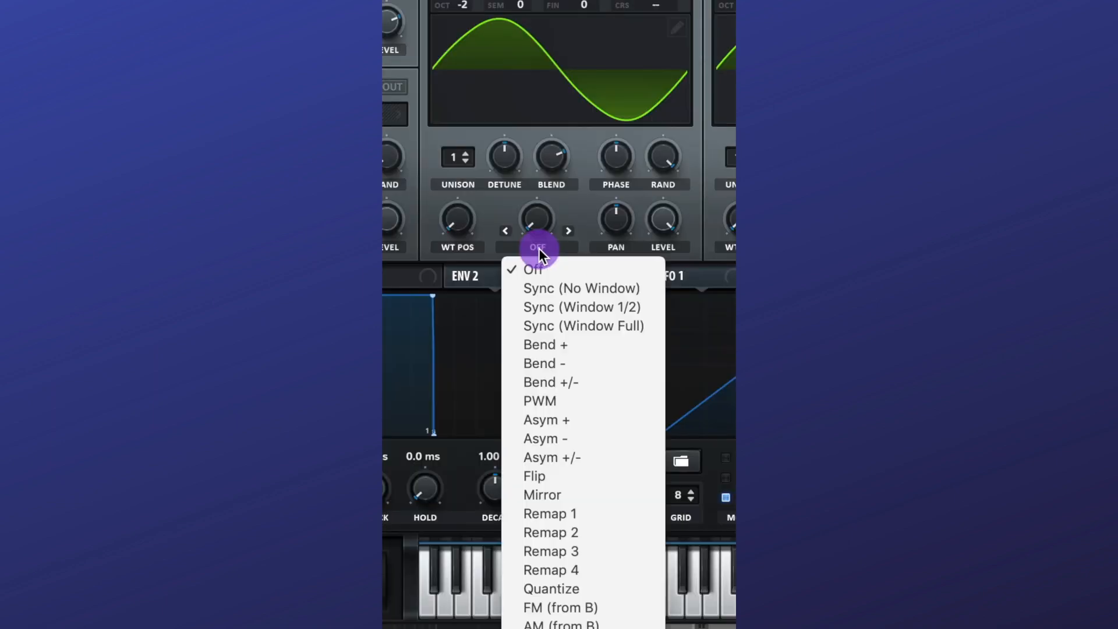
click(606, 607)
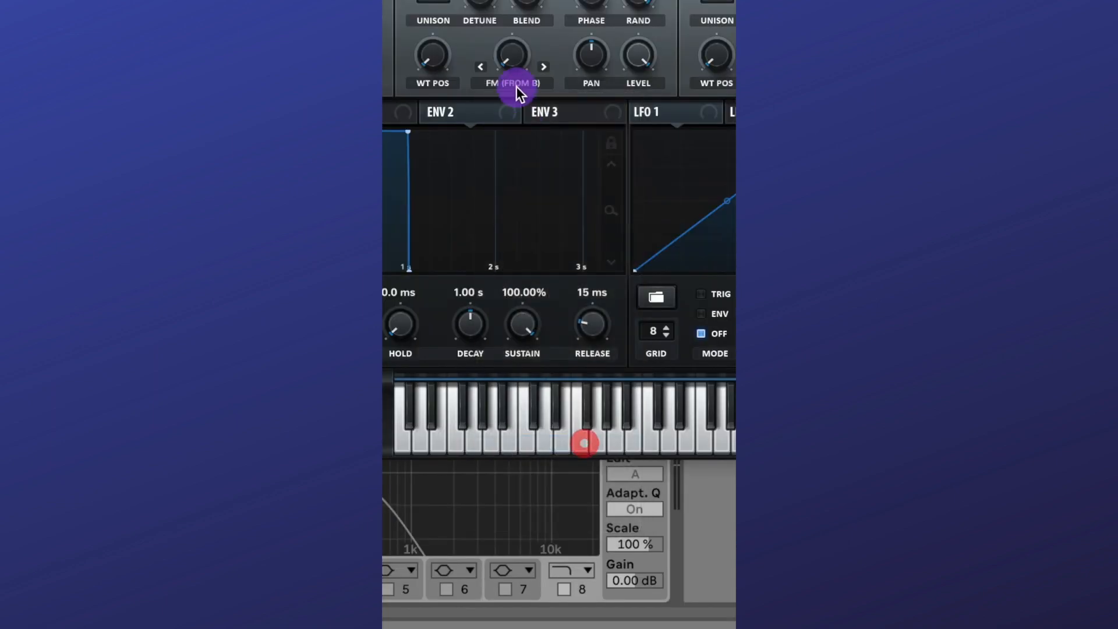
drag(542, 256, 545, 177)
drag(532, 288, 537, 280)
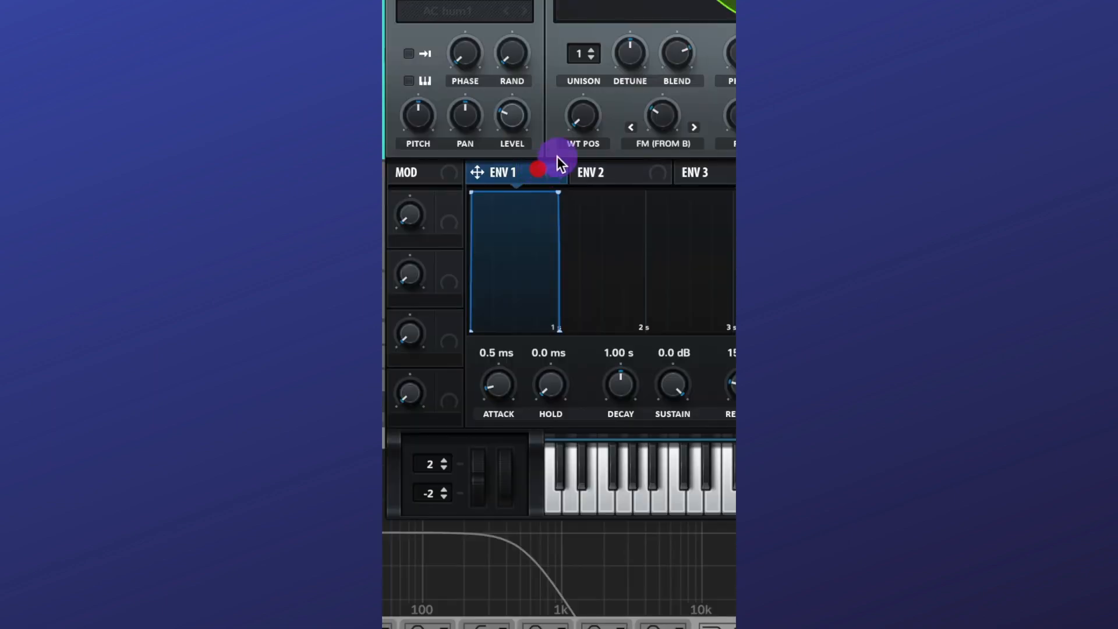
- Raise envelope 1's release and assign envelope 2, shaped with a 592 ms decay and 62% sustain, to oscillator A's FM amount
drag(731, 375, 731, 355)
click(612, 175)
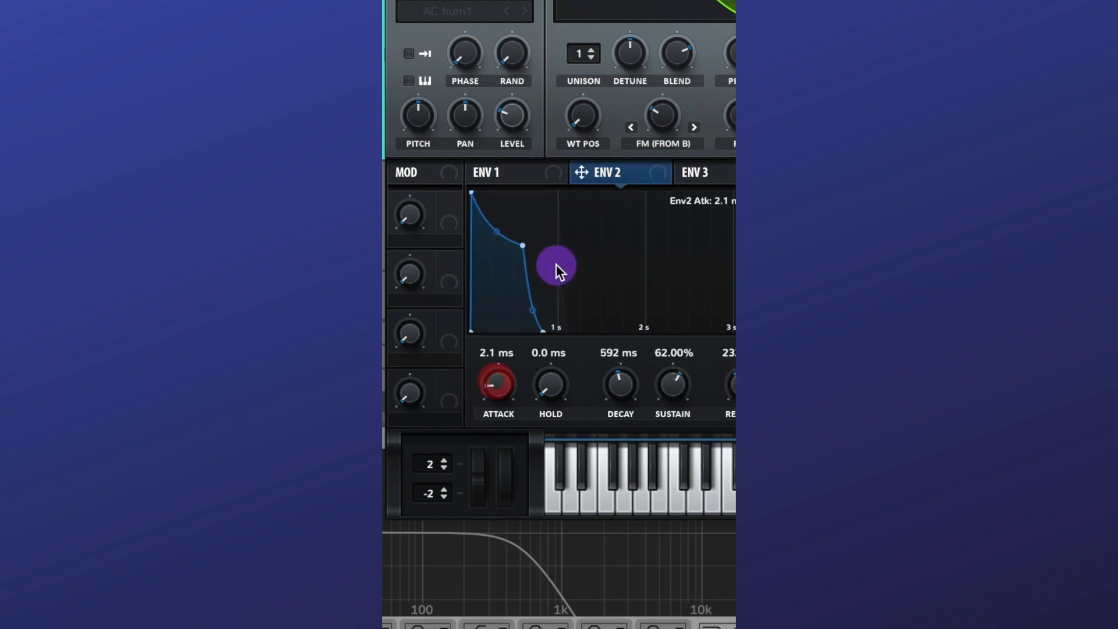
drag(652, 174, 663, 119)
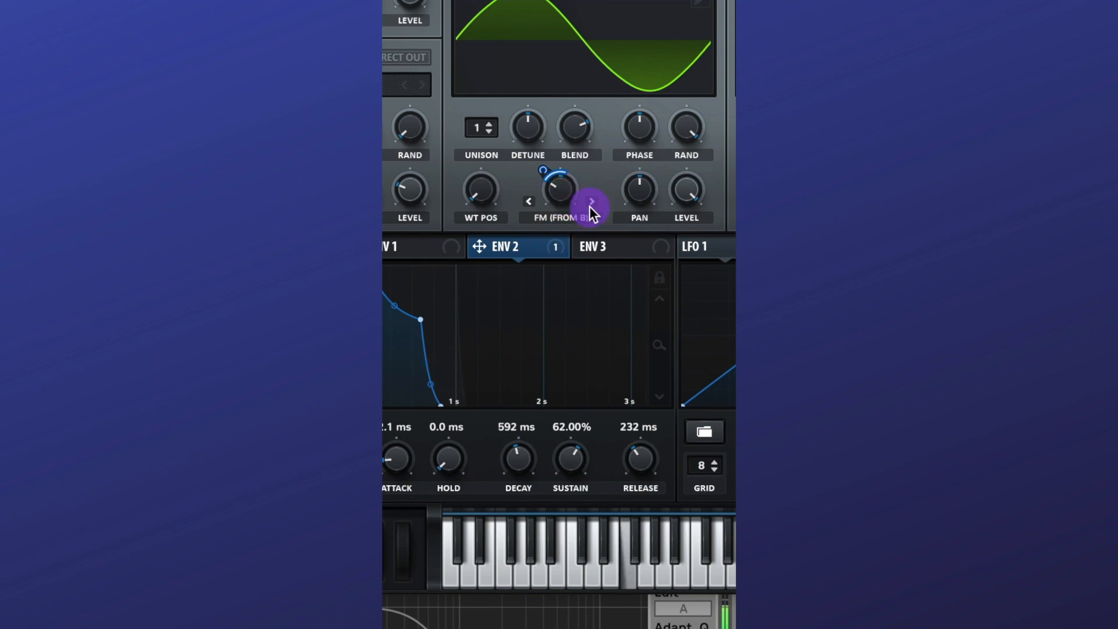
- Turn on an MG Low 18 filter with a lowered cutoff modulated by envelope 2, 20% resonance and raised drive
click(524, 298)
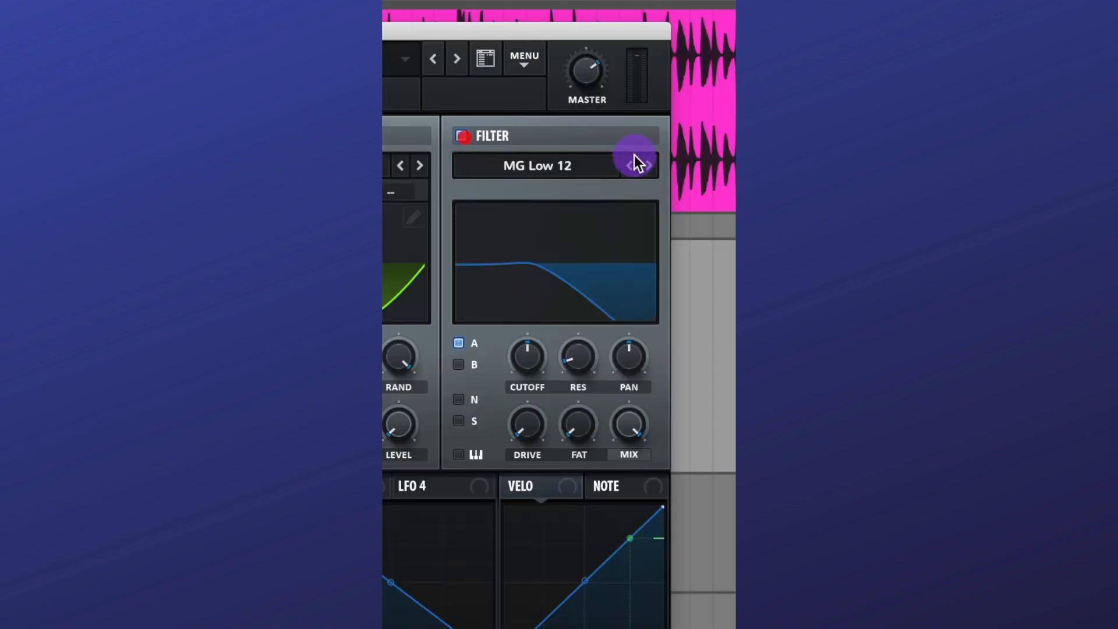
click(644, 166)
drag(538, 239, 580, 320)
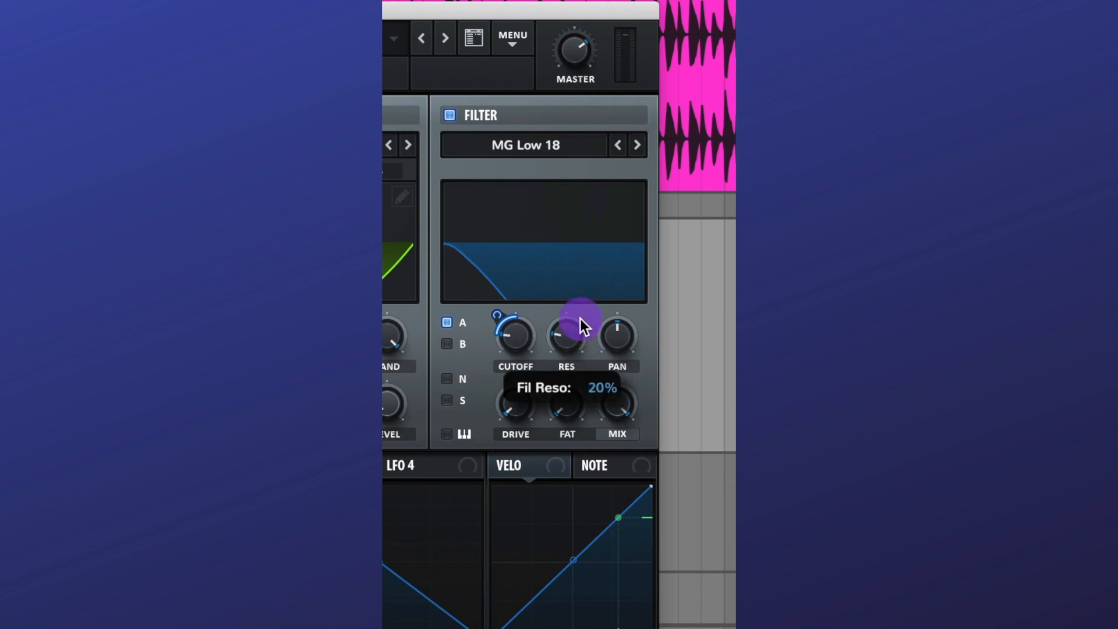
drag(524, 390, 536, 354)
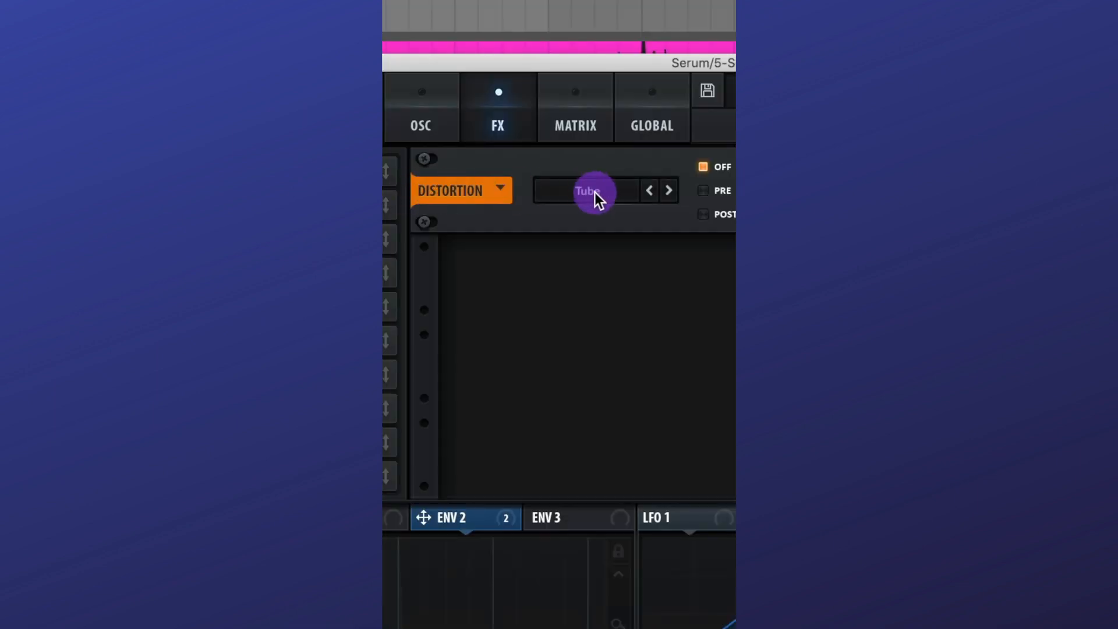
- Set the distortion type to SoftClip and adjust the frequency of the EQ's high-pass band to cut the lows
click(595, 192)
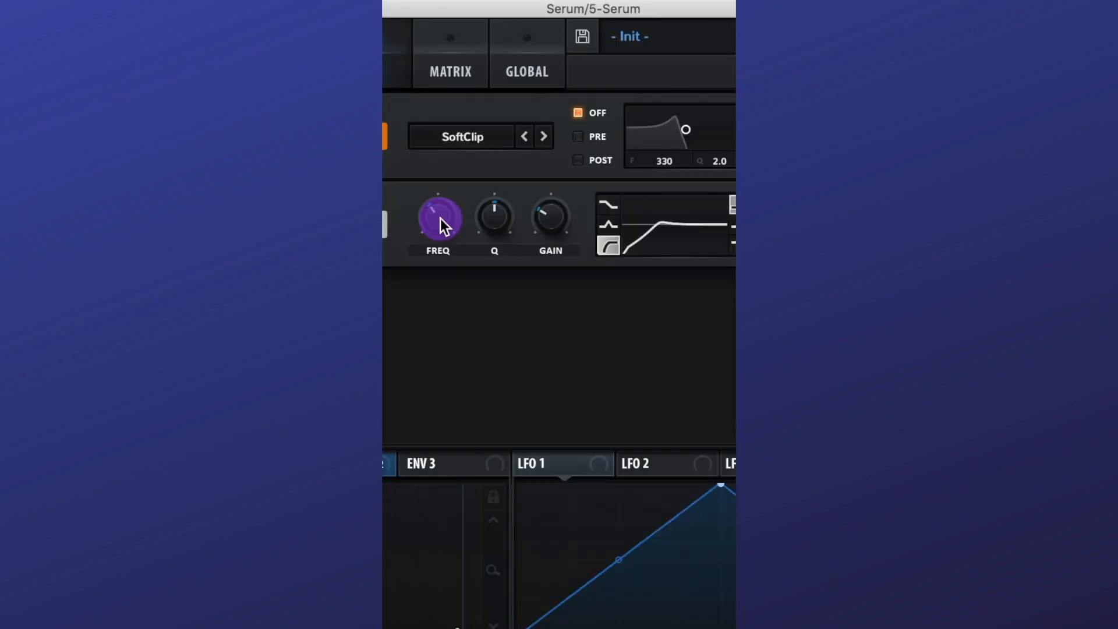
click(440, 218)
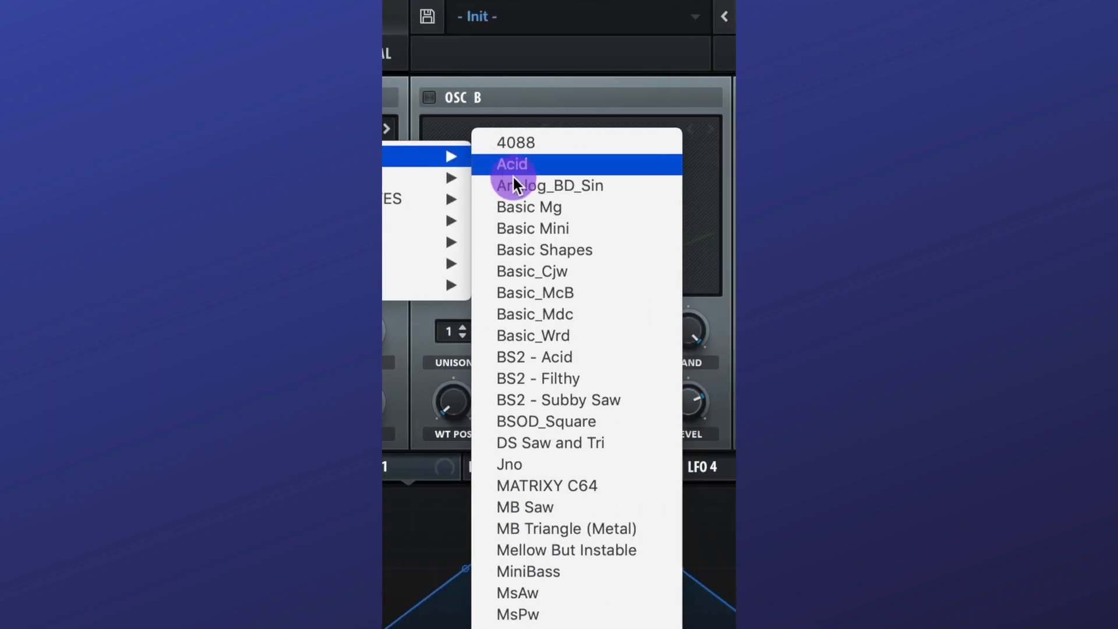
- In the new patch, load Analog_BD_Sin into oscillator A, raise its wavetable position and level, and lower envelope 1's sustain
click(560, 189)
drag(439, 402, 496, 249)
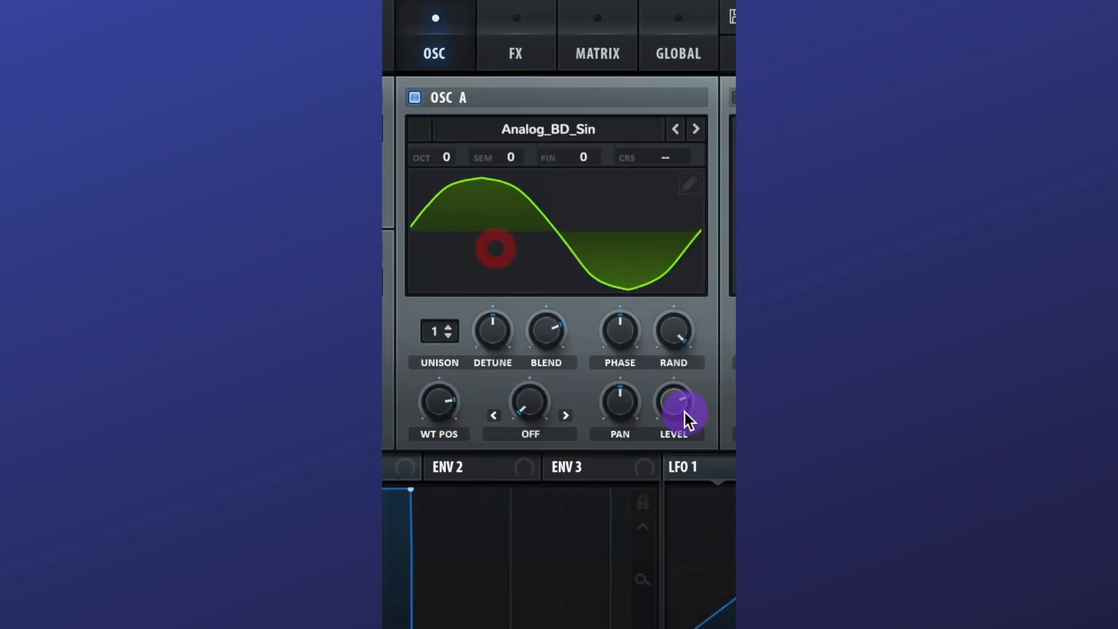
drag(684, 412, 702, 302)
drag(541, 185, 544, 256)
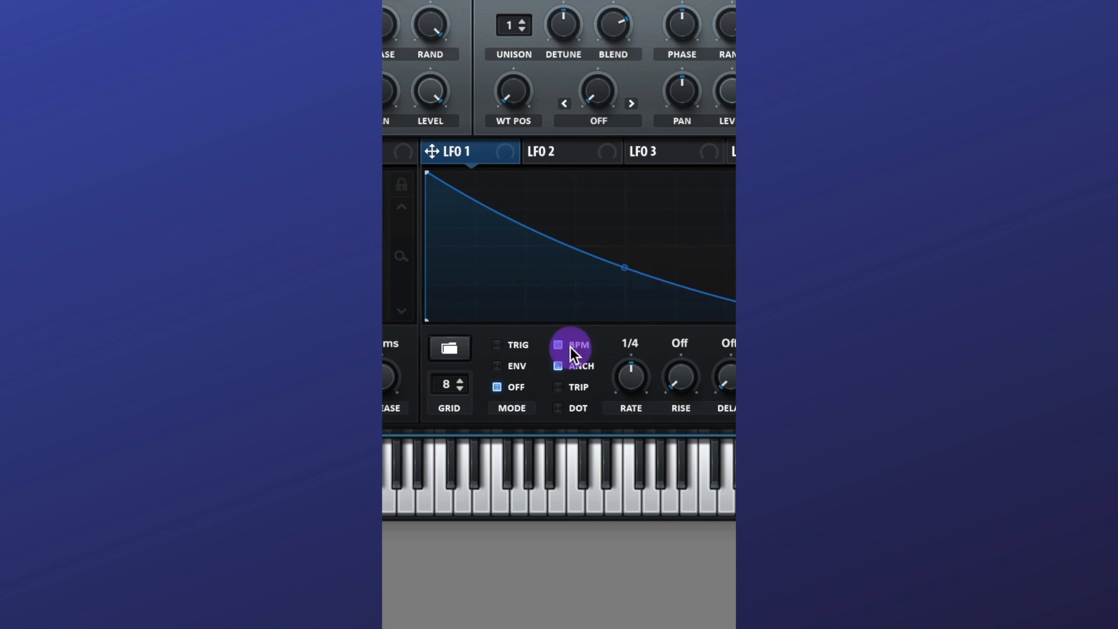
- Turn off BPM sync for the falling-curve LFO 1 and raise its rate
click(571, 347)
drag(635, 365, 638, 356)
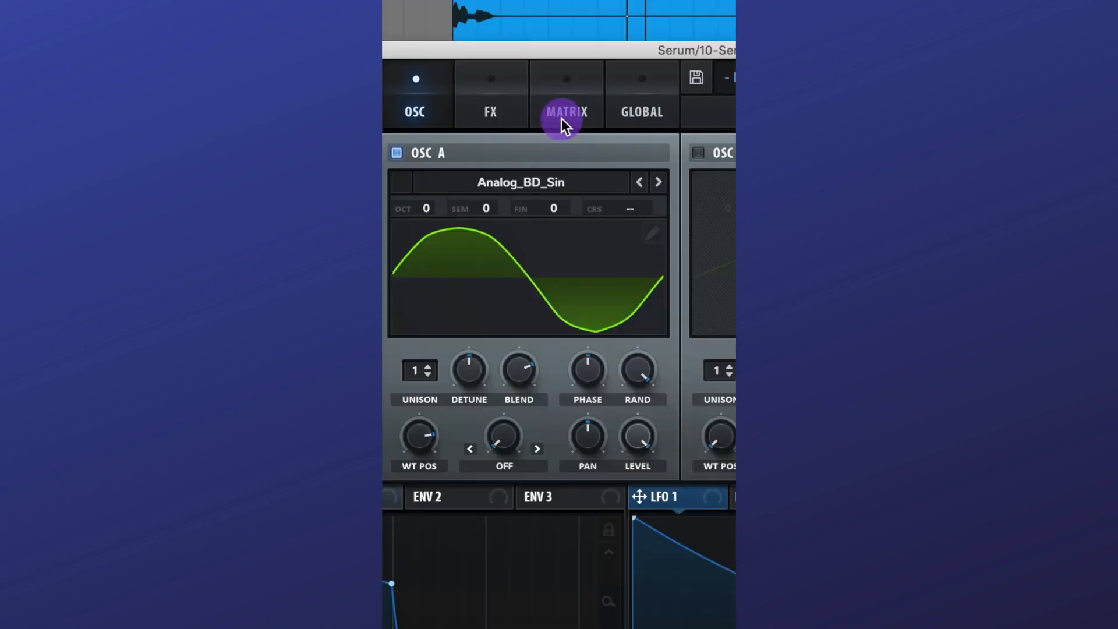
- In the modulation matrix, route LFO 1 to the global master tuning in the first slot
click(561, 118)
click(492, 124)
click(537, 249)
click(491, 130)
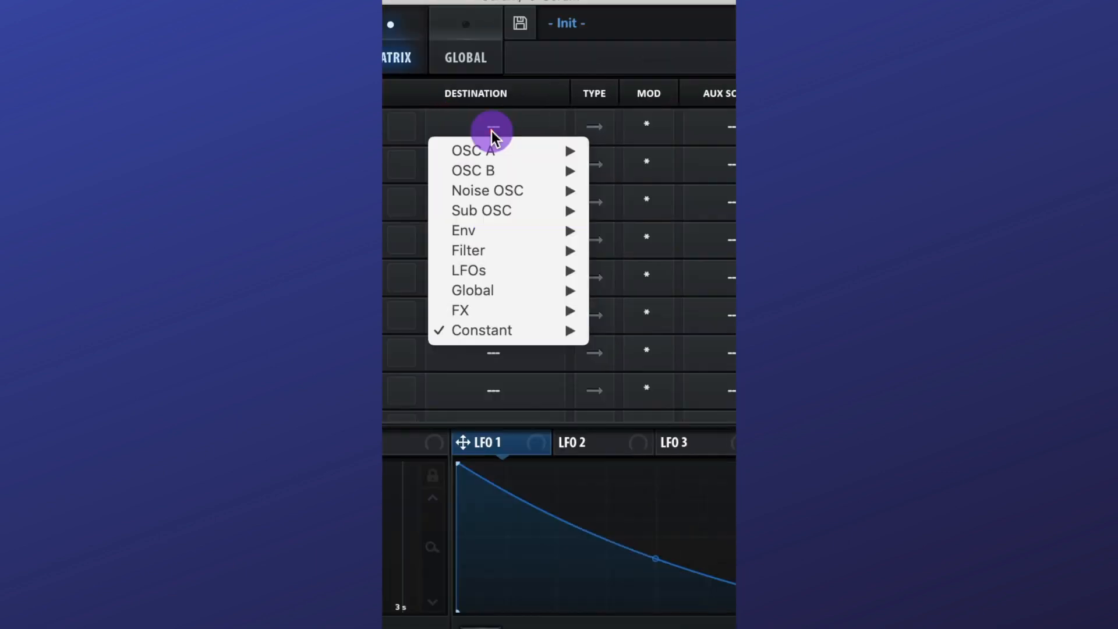
mouse_move(519, 294)
click(646, 290)
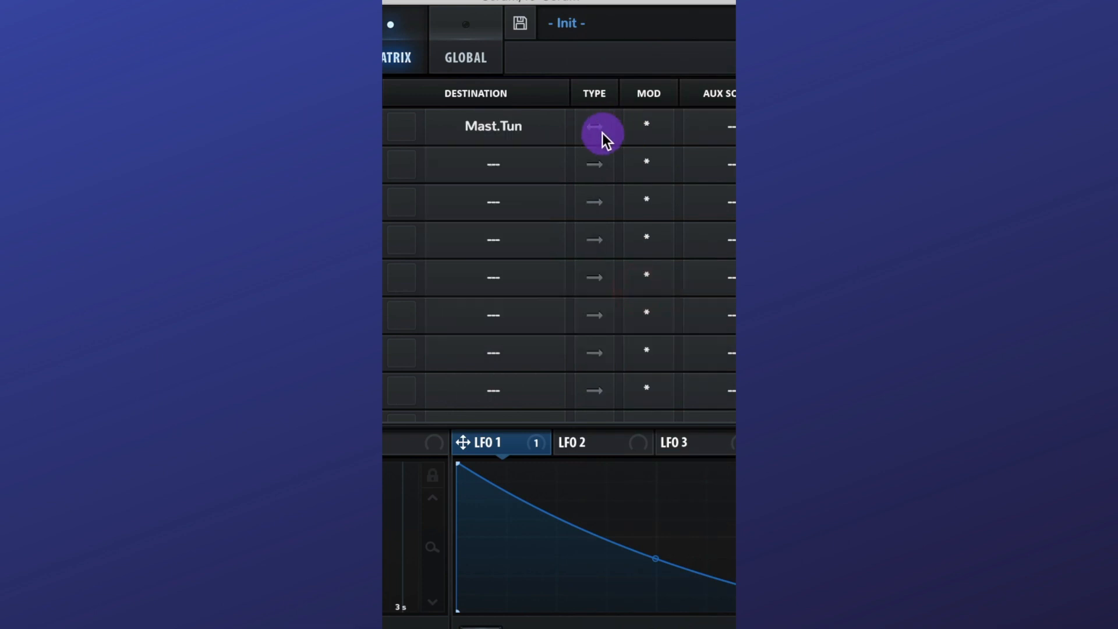
- Make the master tuning modulation one-directional and set its amount to 10
click(604, 132)
double_click(551, 128)
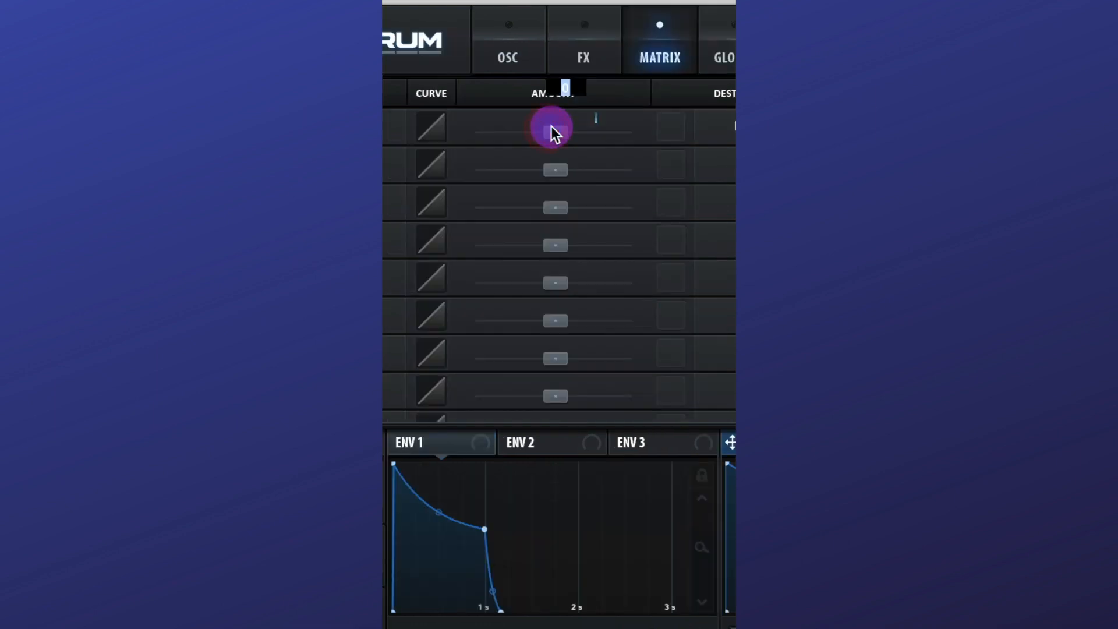
text(10)
key(Return)
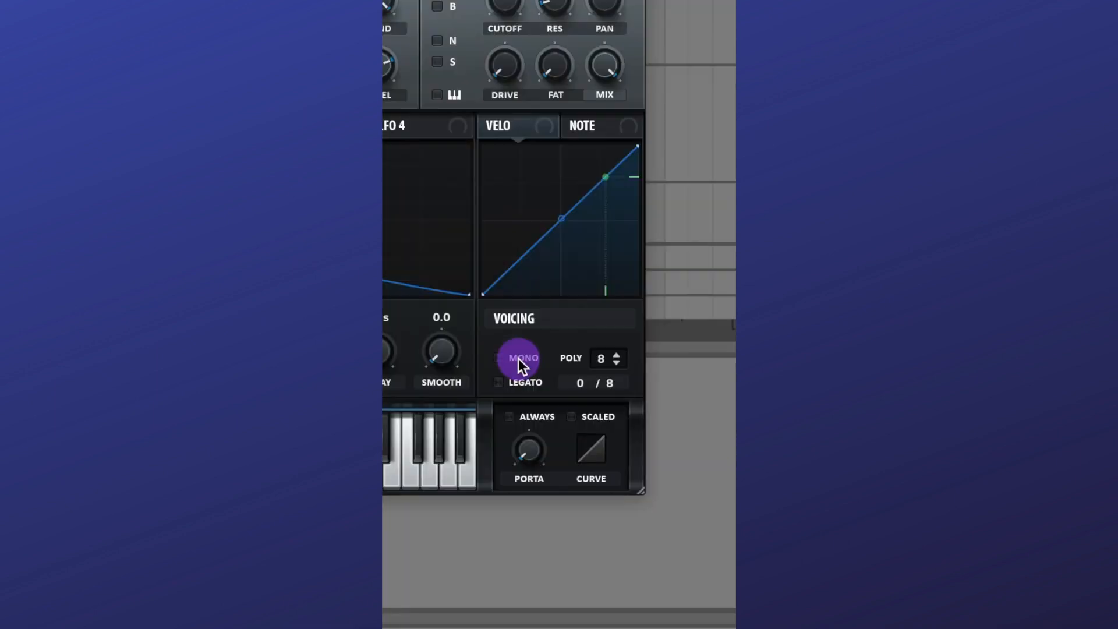
- Turn on mono voicing and an MG Low 24 filter with raised drive and lowered resonance
click(518, 358)
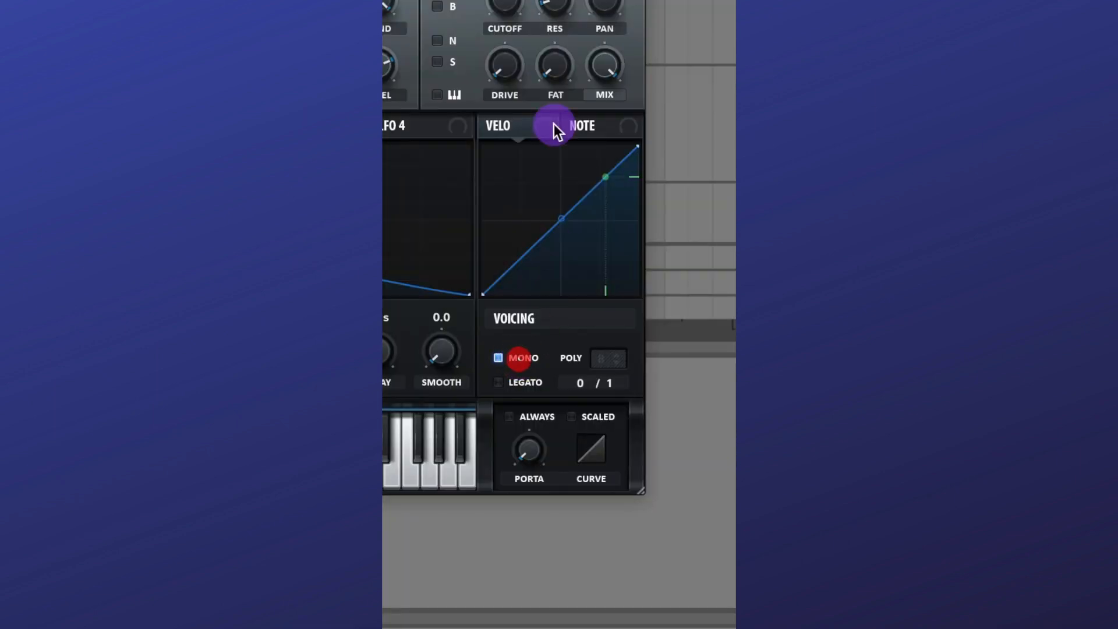
click(453, 126)
click(635, 160)
click(634, 180)
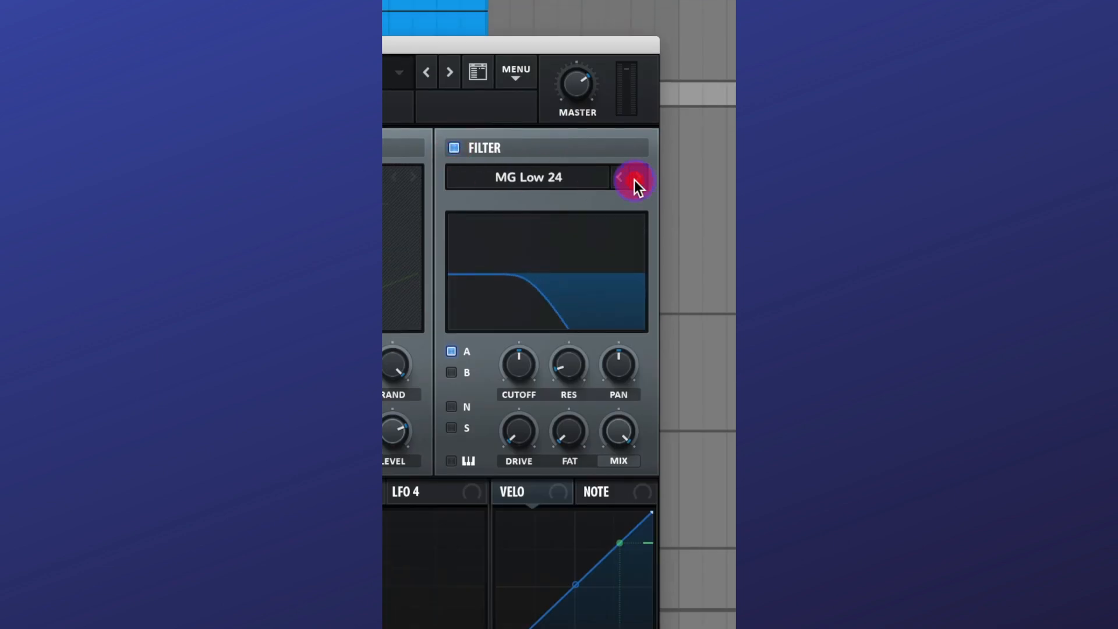
drag(519, 439, 528, 385)
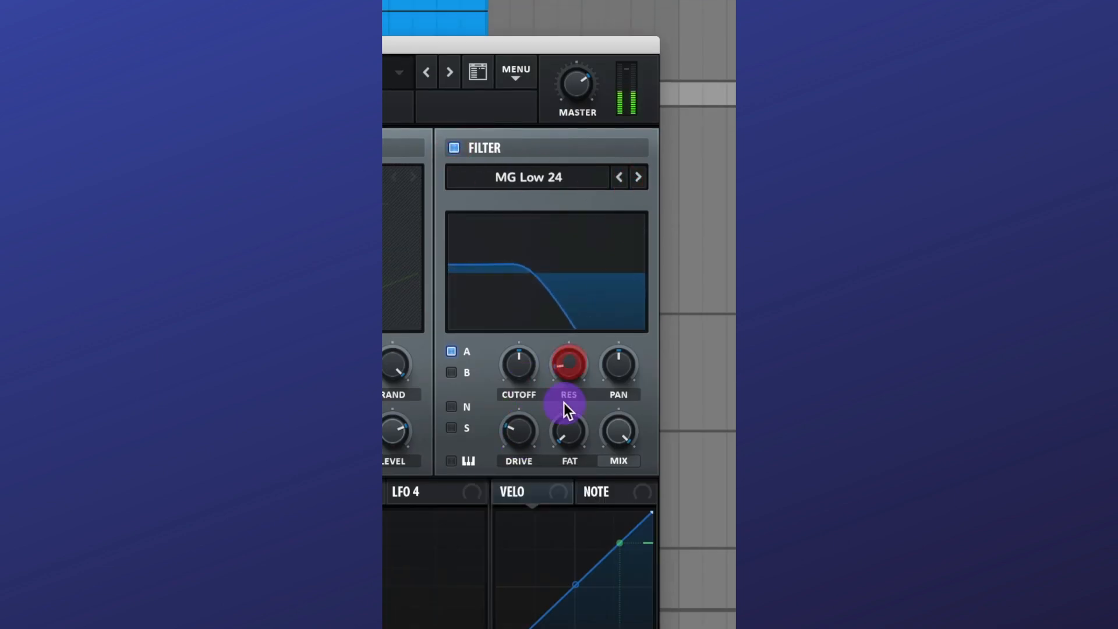
- Set the distortion to SoftClip with a post low-pass filter at about 3190 Hz, raise its drive and lower its mix
click(589, 220)
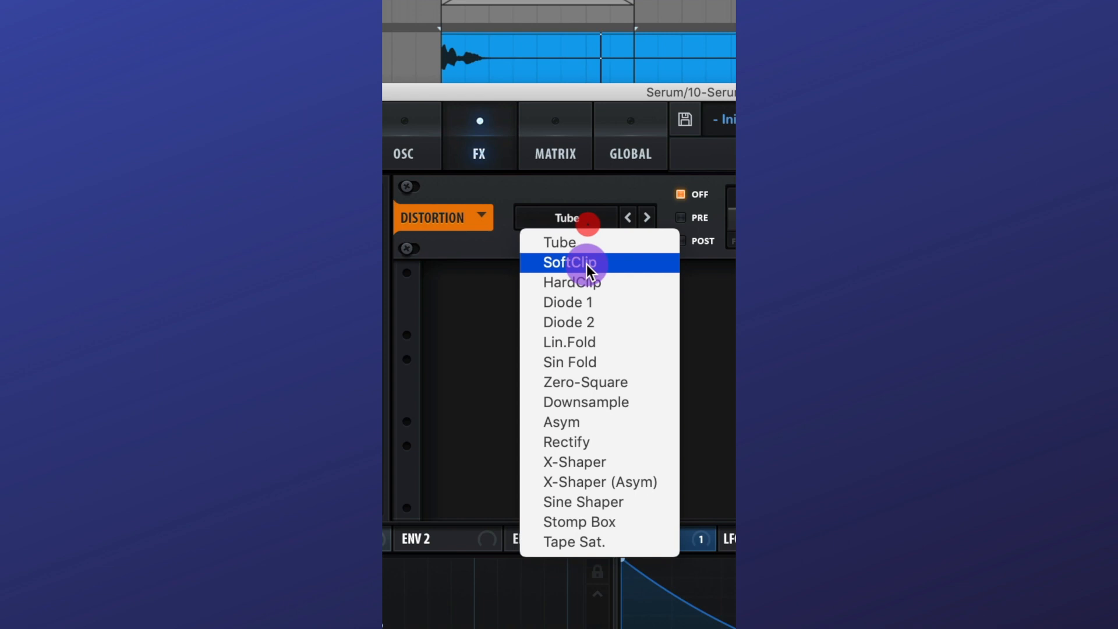
click(586, 264)
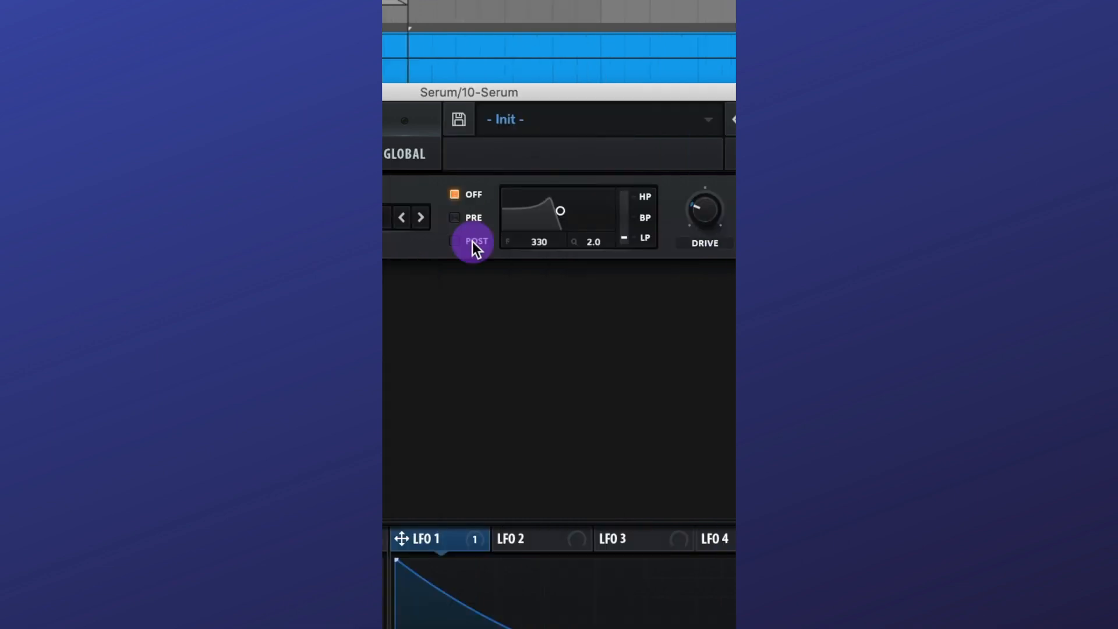
click(473, 241)
drag(554, 212, 594, 227)
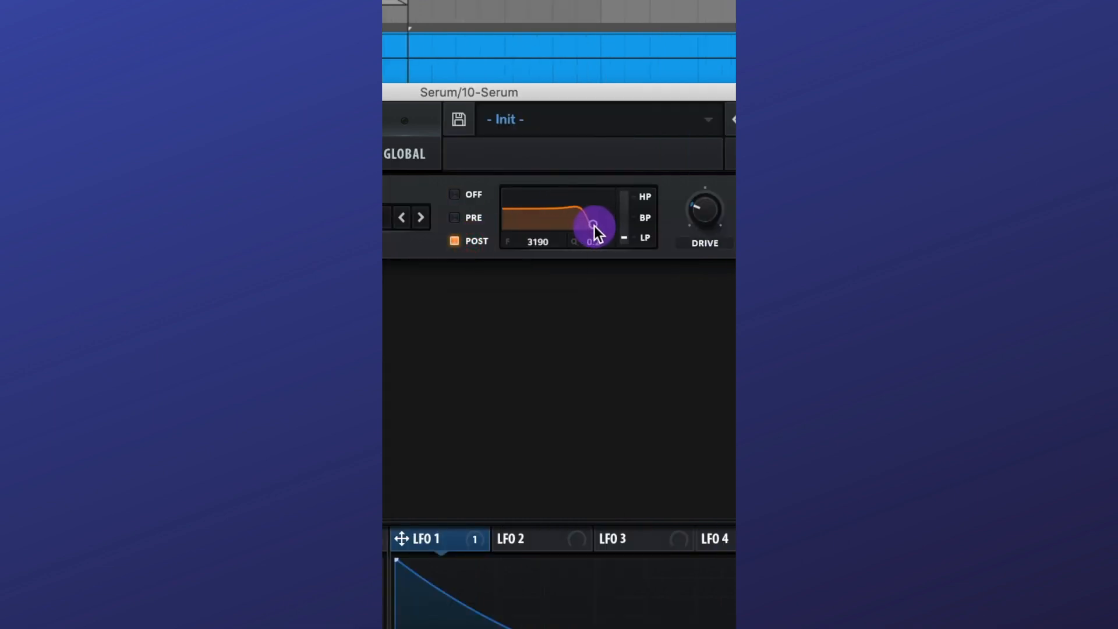
drag(705, 210, 734, 136)
drag(616, 210, 643, 323)
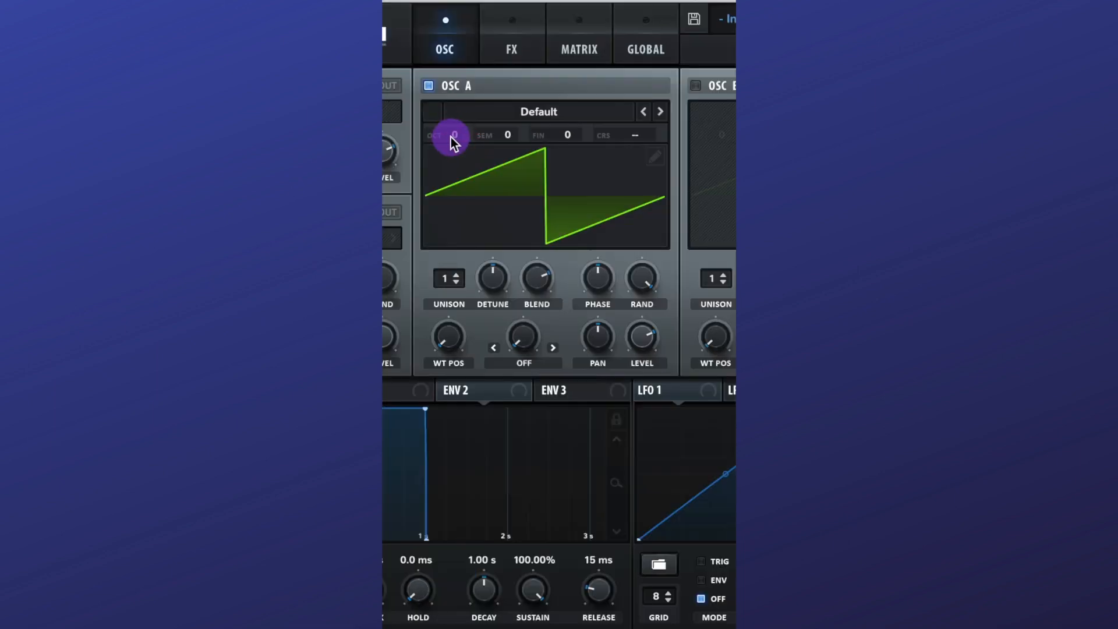
- Set oscillator A to octave -1, and enable oscillator B with more unison voices, less detune and a lower level
drag(451, 137, 455, 157)
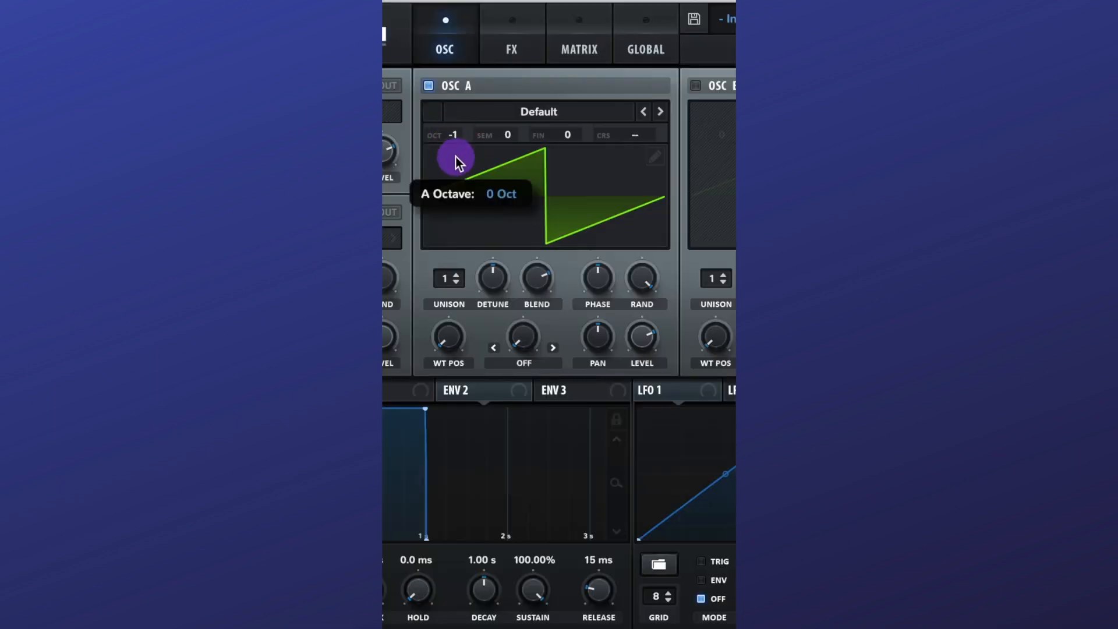
click(695, 86)
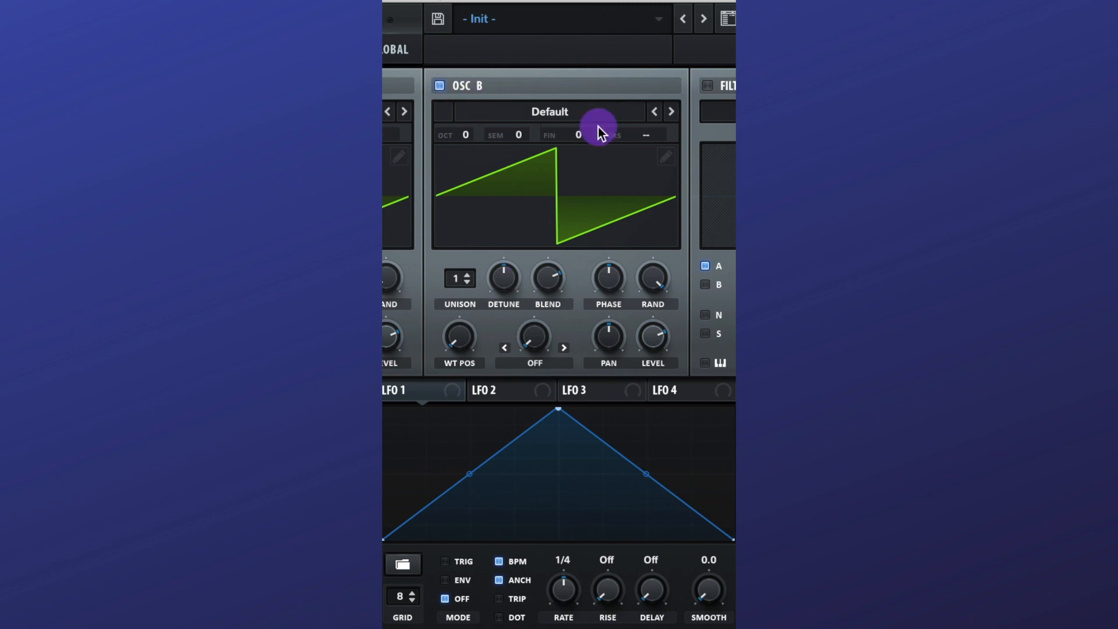
click(466, 274)
drag(502, 278, 504, 303)
click(655, 339)
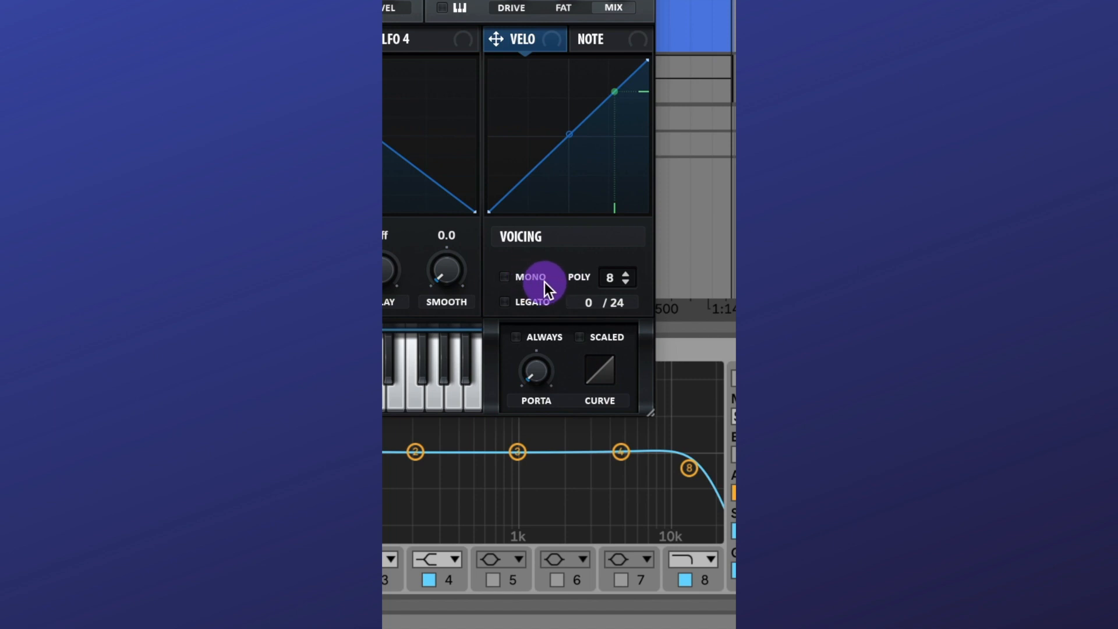
- Turn on mono voicing and enable the filter as MG Low 18
click(542, 280)
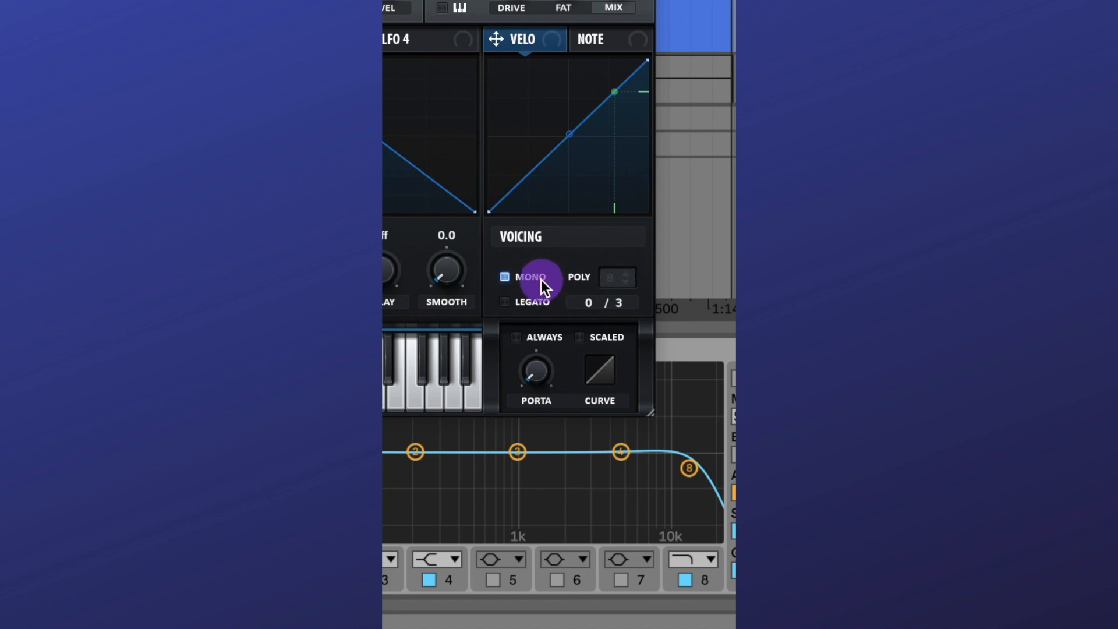
drag(507, 306, 536, 306)
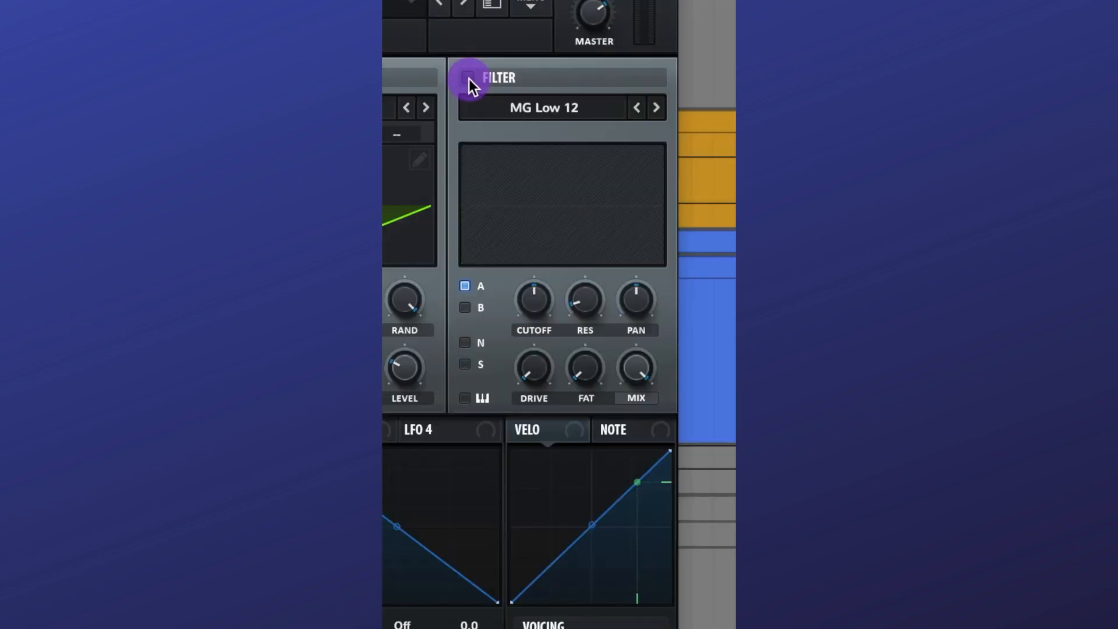
click(468, 77)
scroll(579, 118, down, 1)
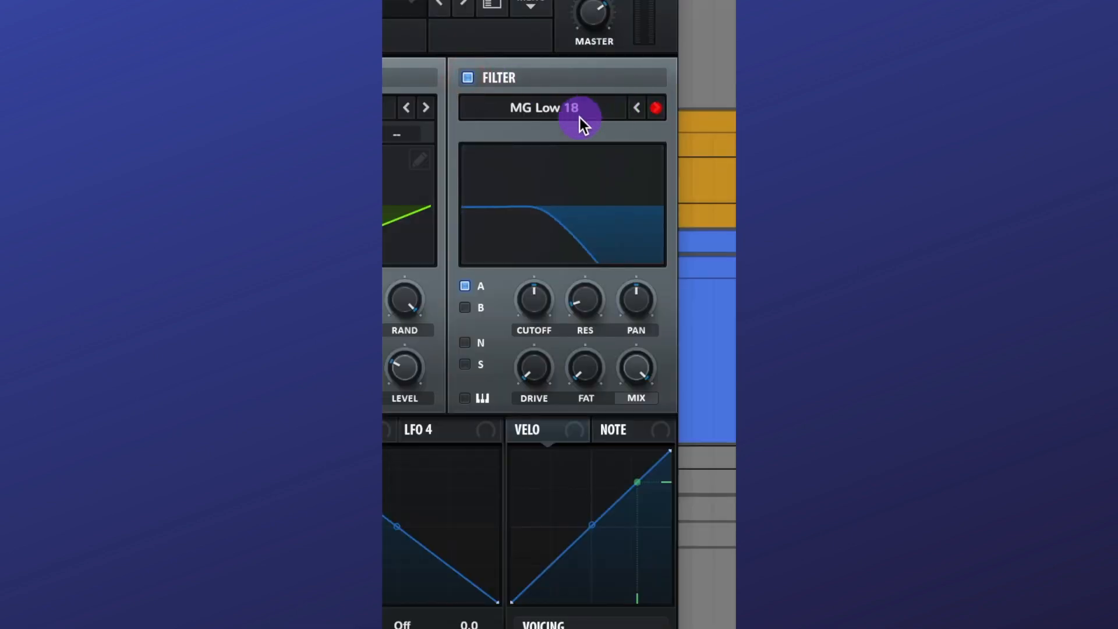
- Modulate a lowered filter cutoff with Env 2, raise resonance slightly and drive to about 16%, and route oscillator B through the filter
drag(655, 193, 494, 385)
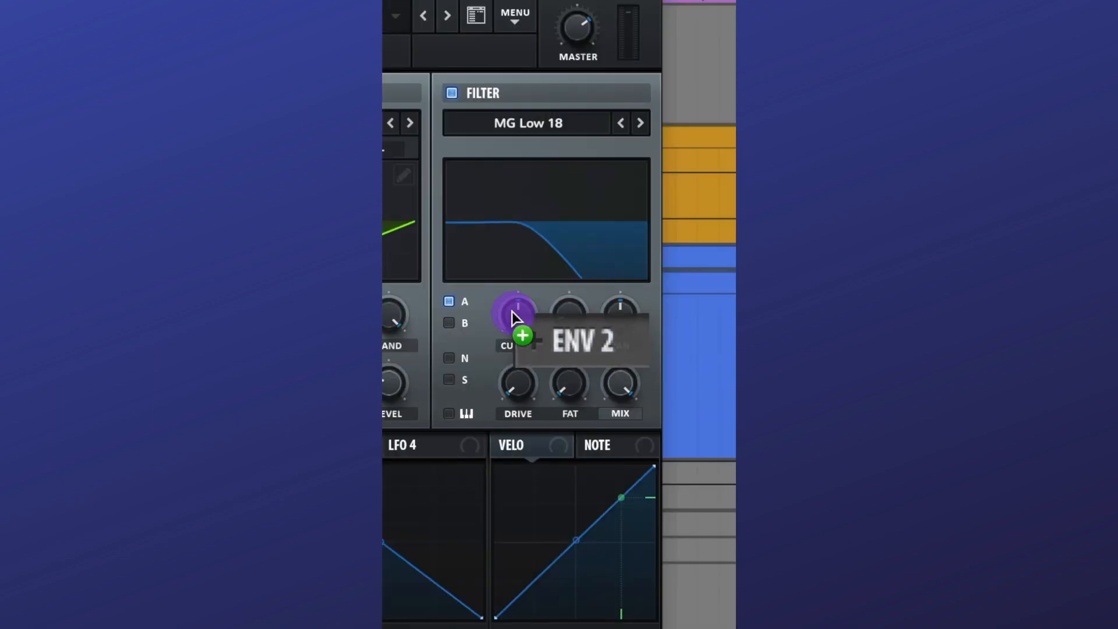
drag(567, 312, 567, 309)
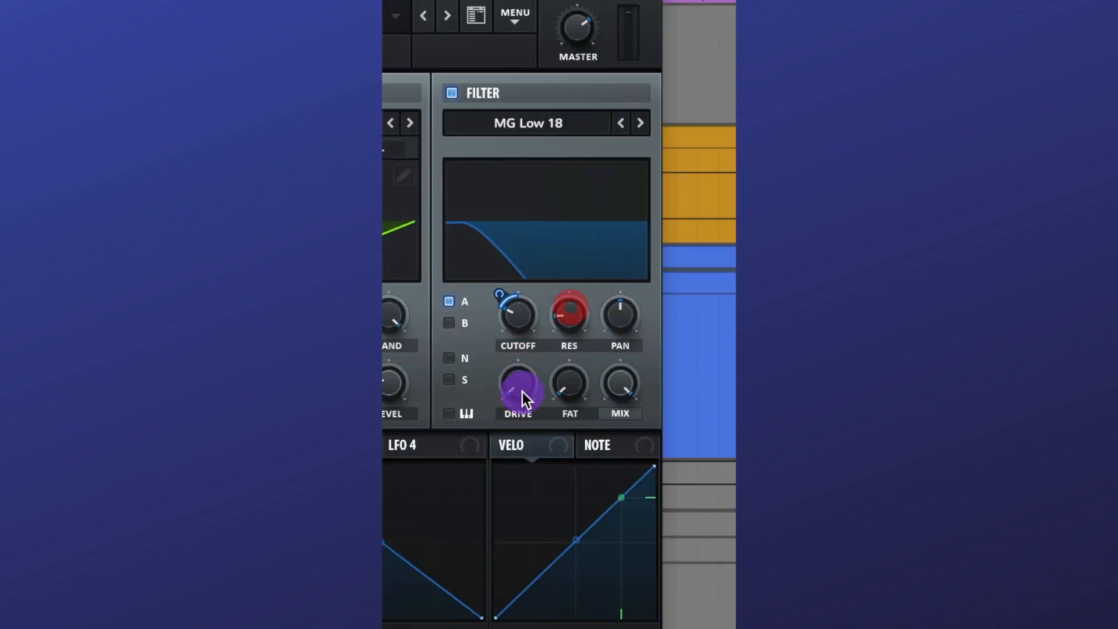
drag(522, 392, 530, 356)
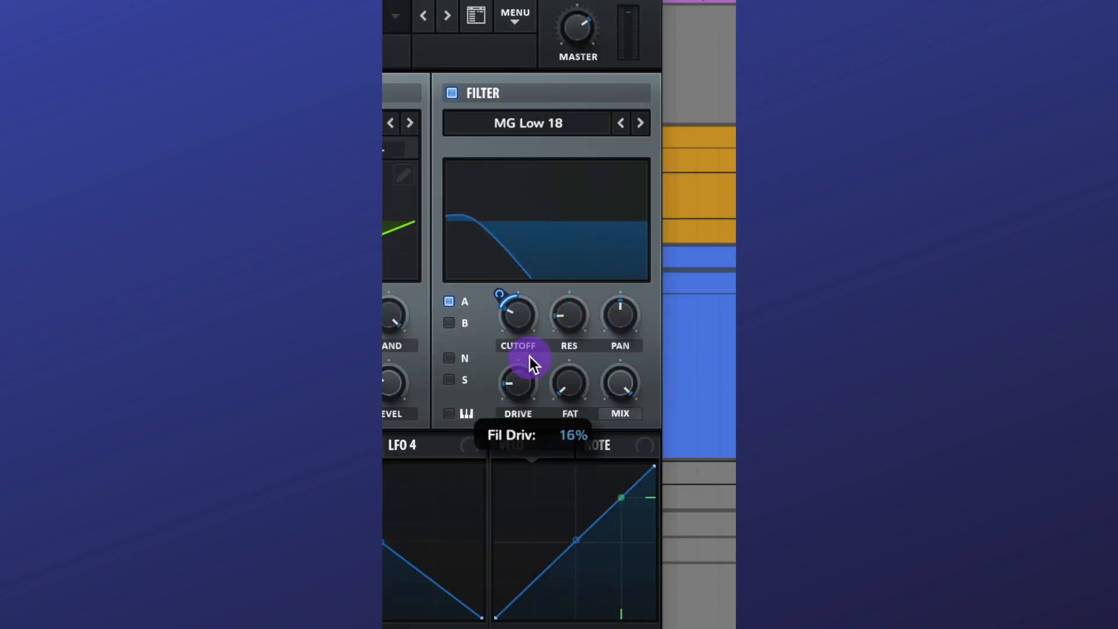
click(450, 324)
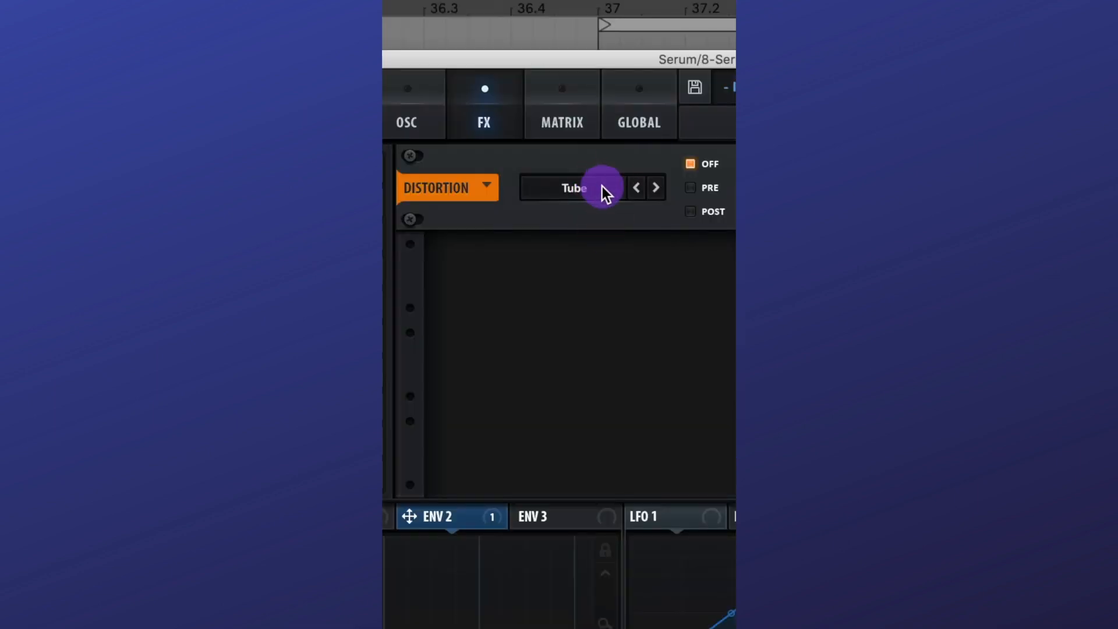
- Set the distortion type to HardClip and boost the EQ's low band at about 86 Hz
click(603, 186)
click(622, 252)
click(512, 265)
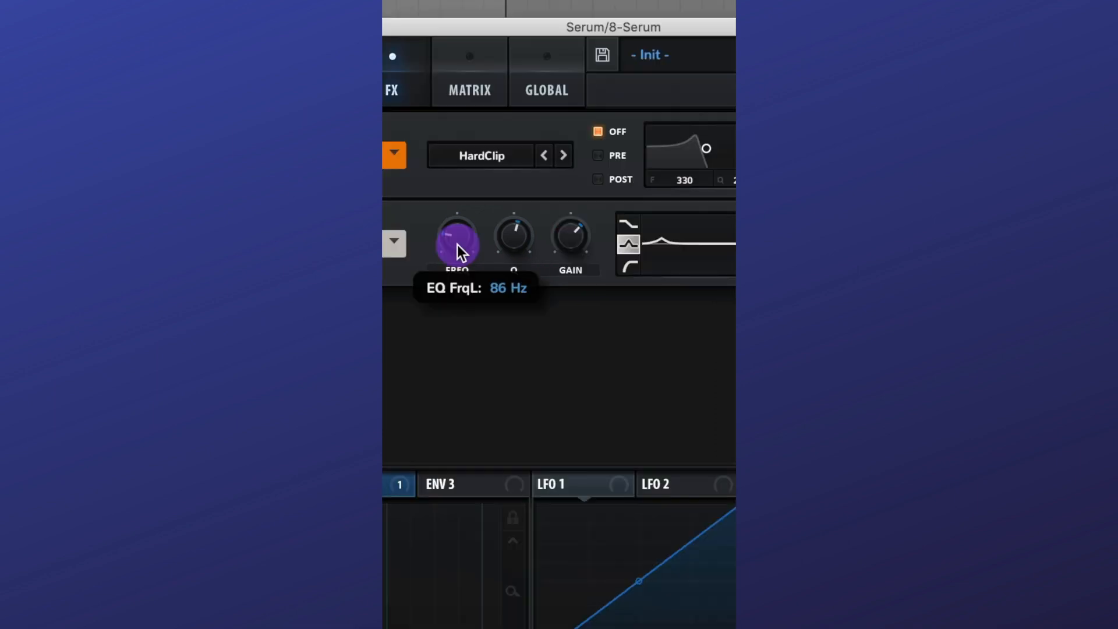
drag(457, 244, 455, 246)
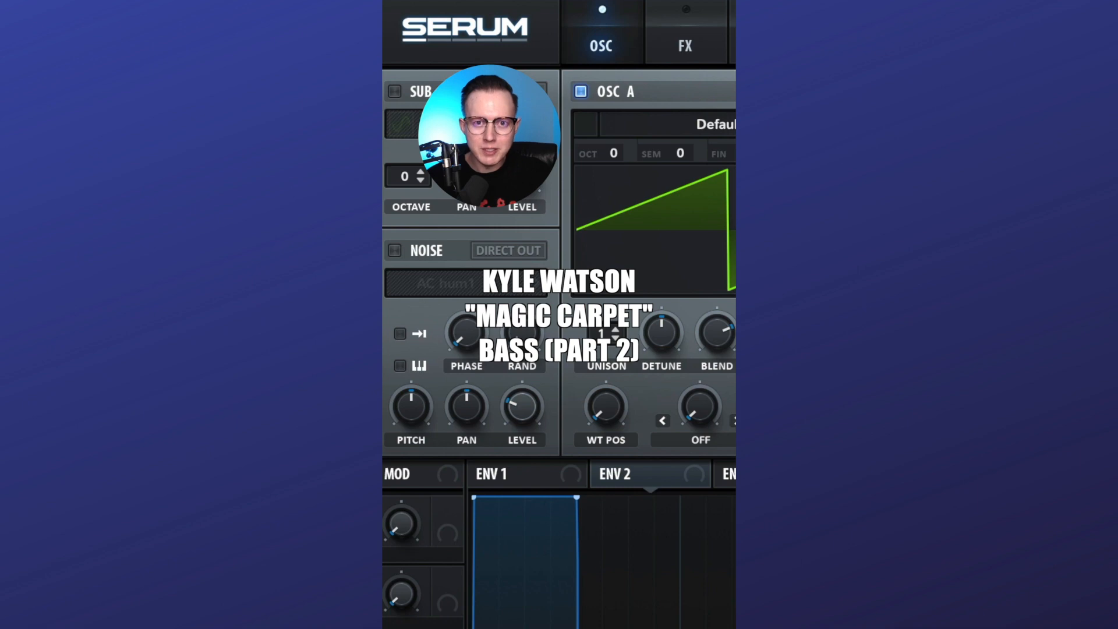
- Give oscillator A the Basic Shapes square wave at octave -1, and enable oscillator B with 2 unison voices and reduced detune
click(544, 117)
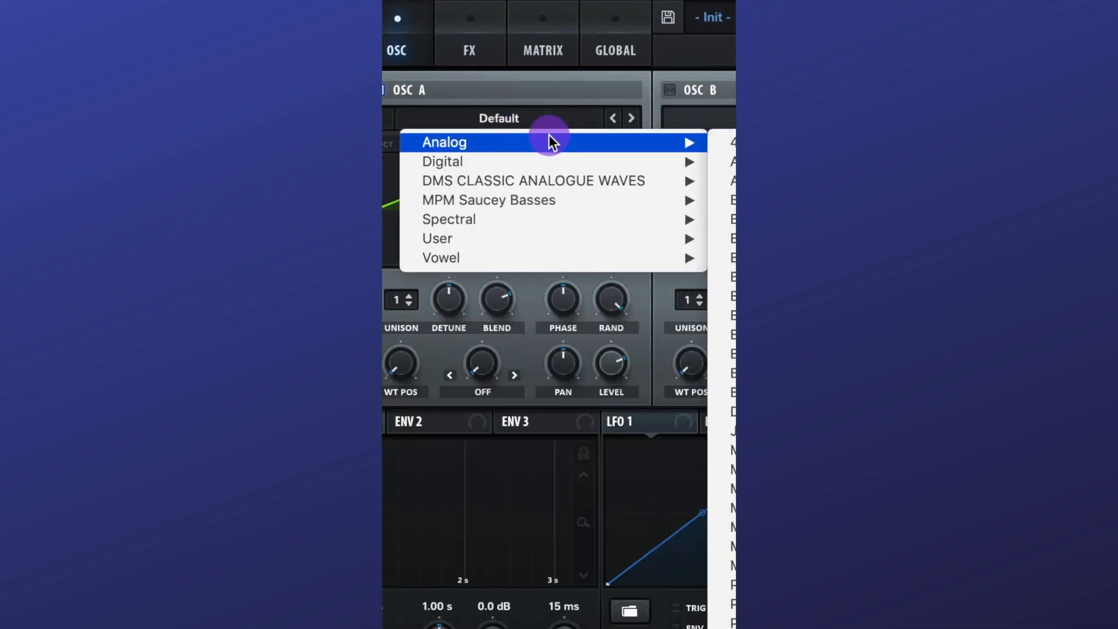
mouse_move(589, 141)
click(844, 242)
drag(446, 145, 440, 167)
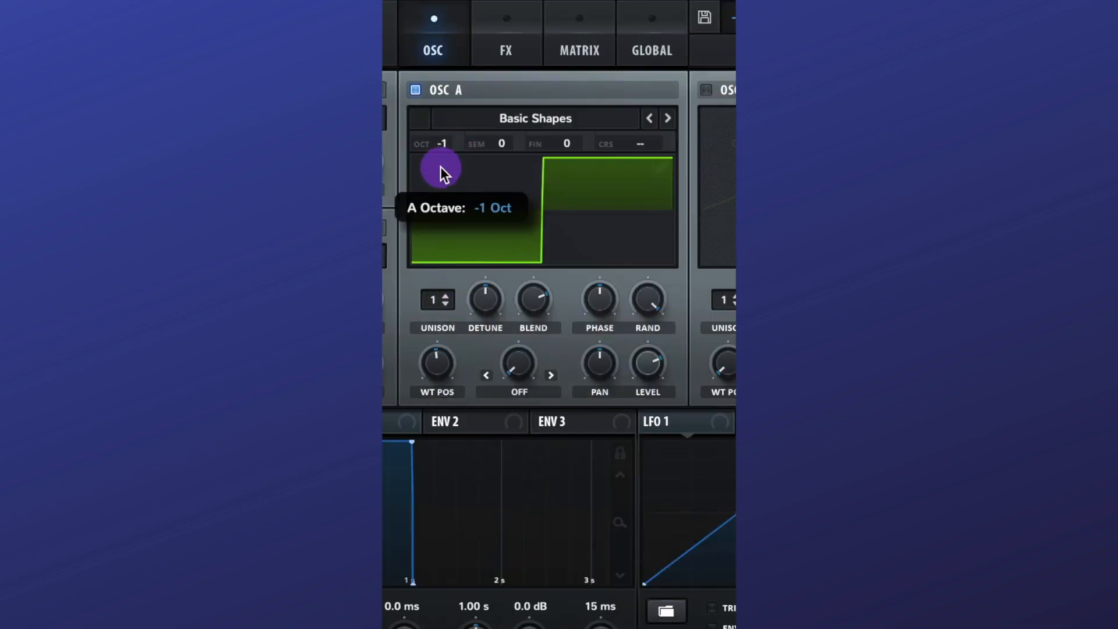
click(706, 89)
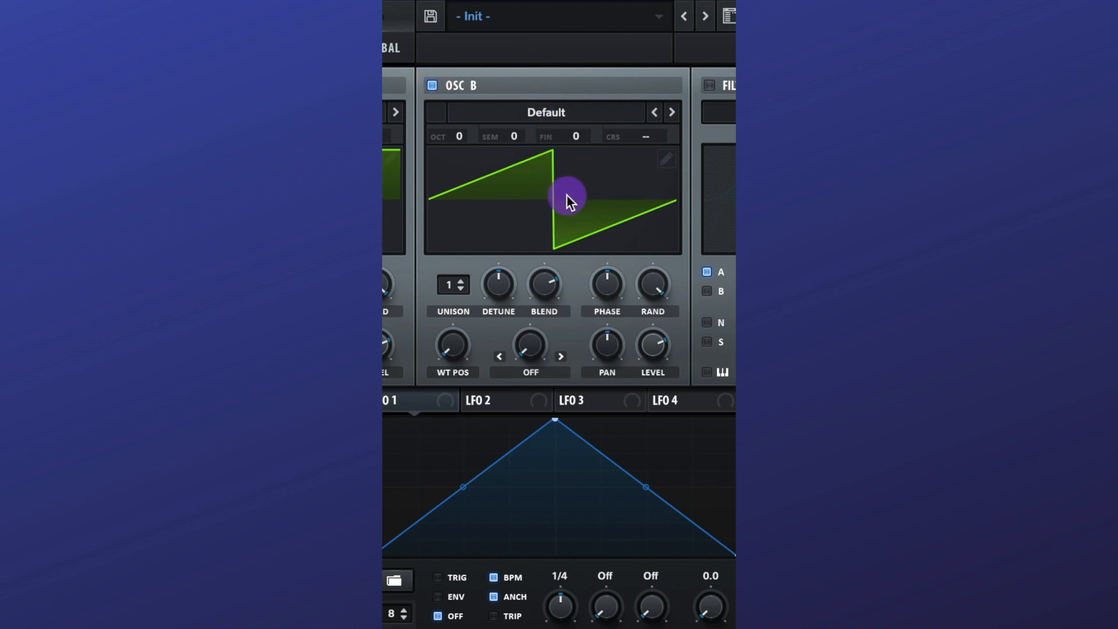
drag(453, 287, 499, 302)
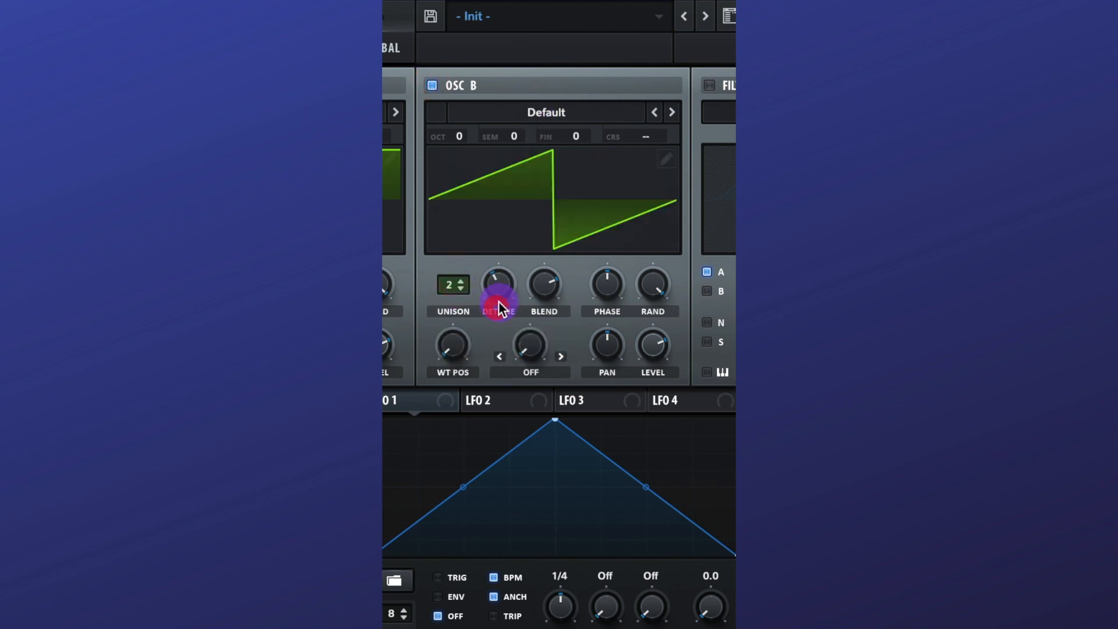
- Shape Env 1 with a decay of about 669 ms and no sustain, and turn on mono voicing
drag(580, 197, 549, 330)
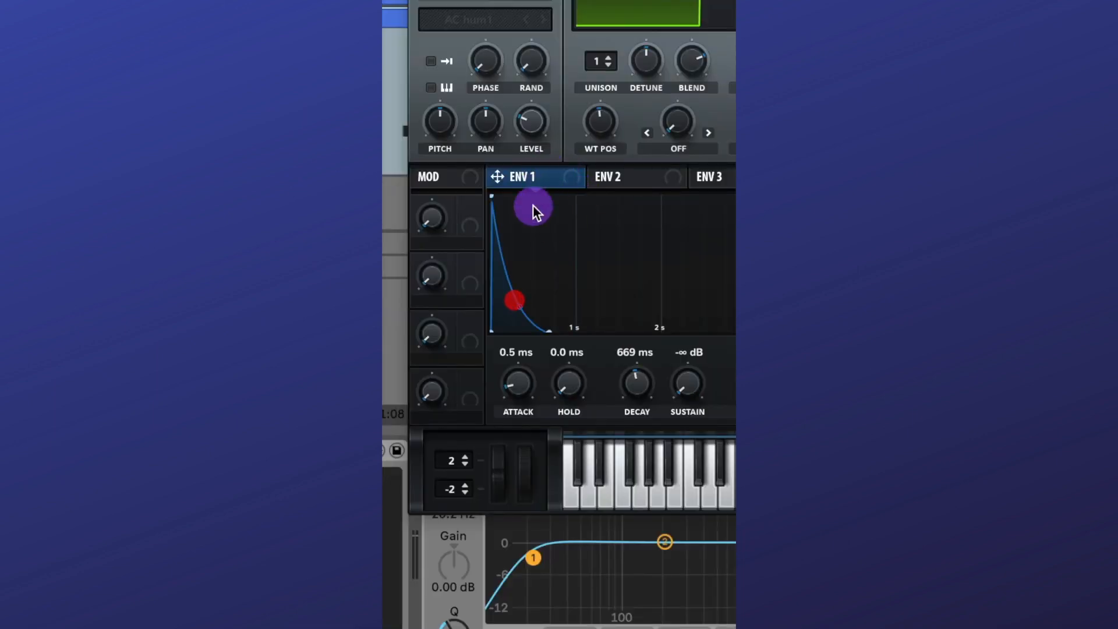
click(502, 344)
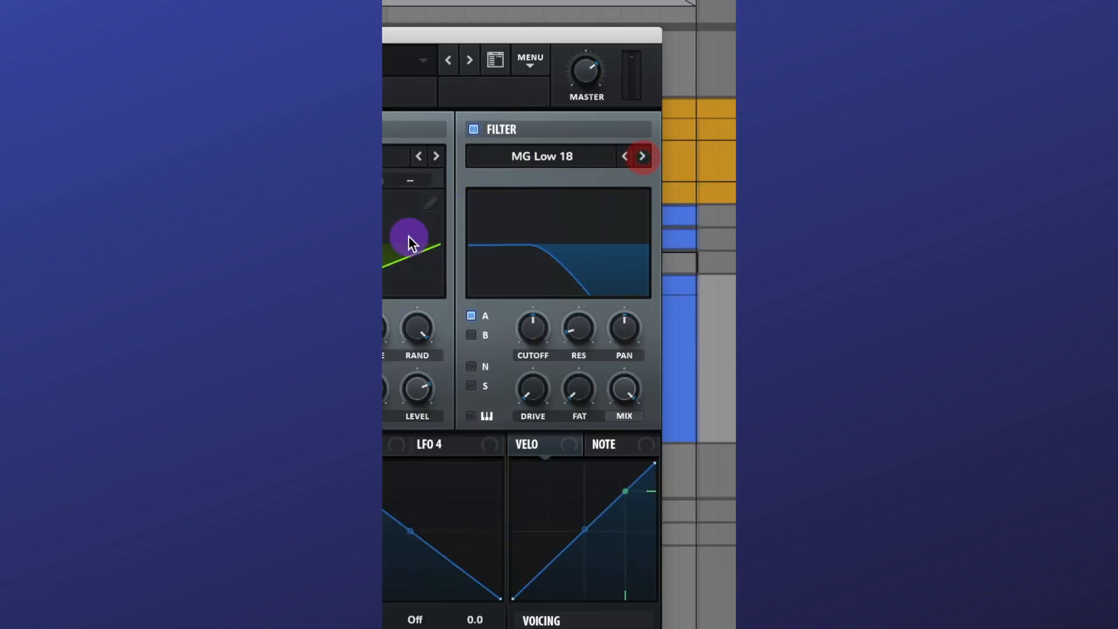
- Modulate the lowered MG Low 18 cutoff with Env 1, set resonance to about 64%, raise drive and include oscillator B
drag(544, 229, 511, 386)
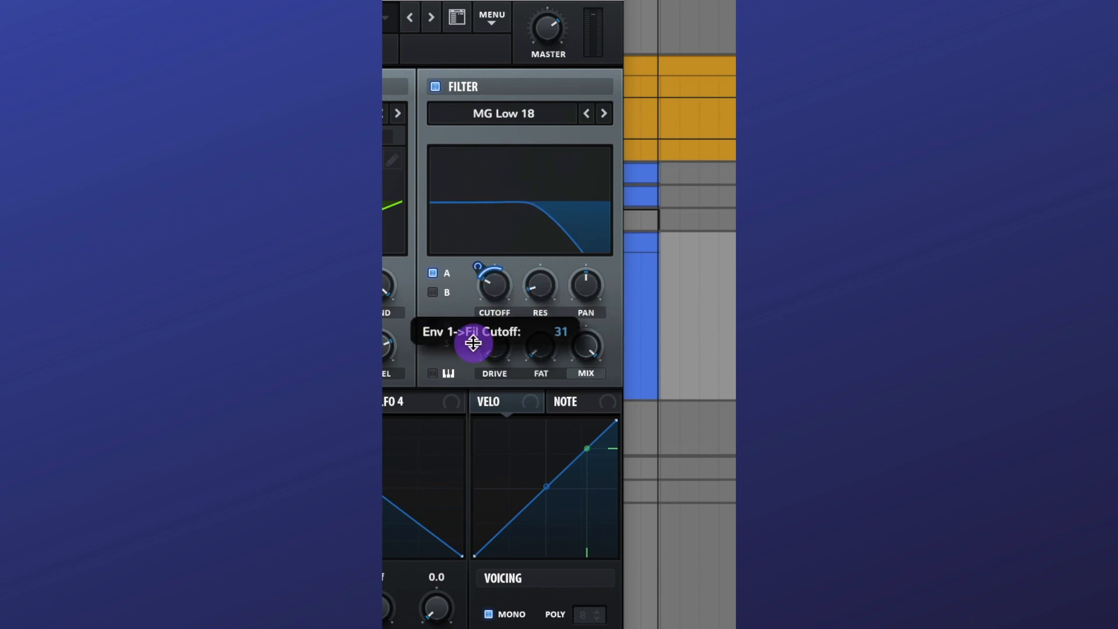
drag(560, 168, 568, 194)
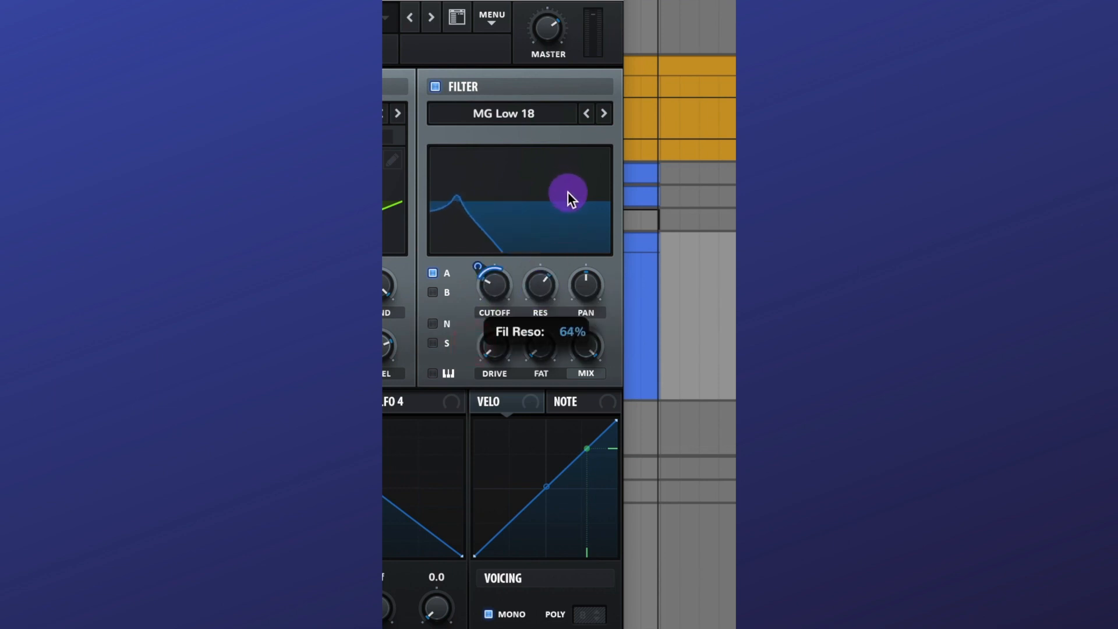
drag(494, 347, 501, 299)
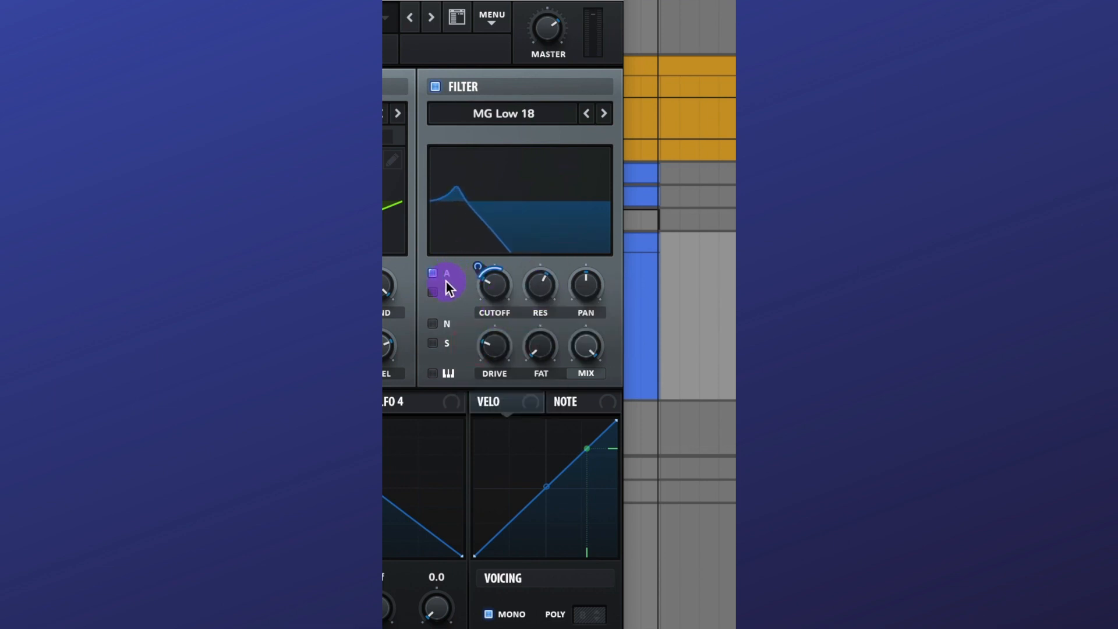
click(434, 291)
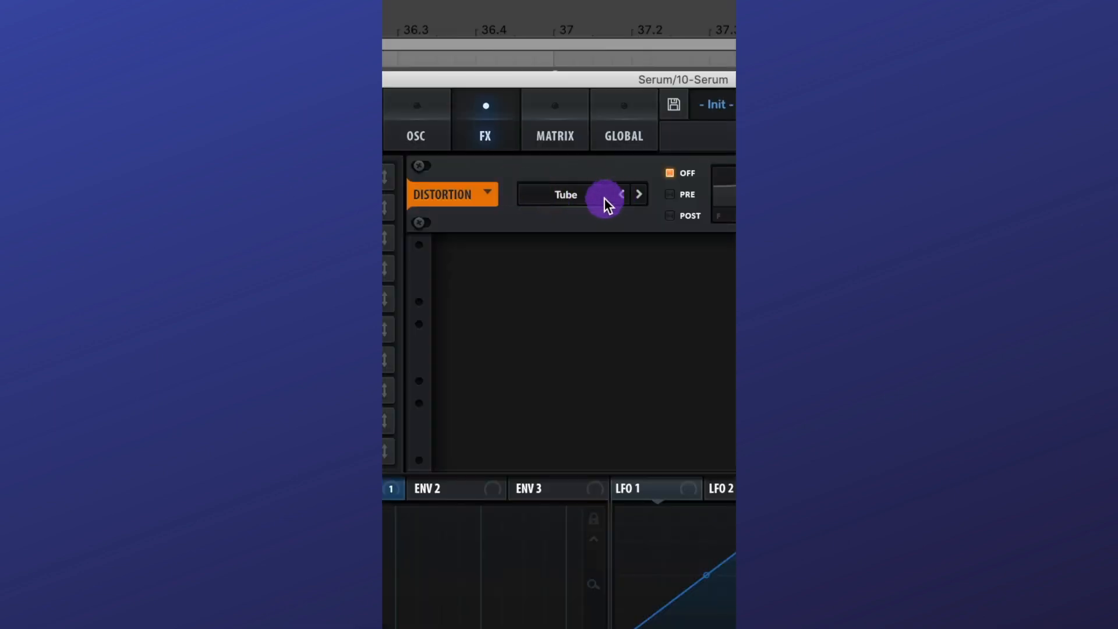
- Lower the Tube distortion's mix to about 62%
click(622, 187)
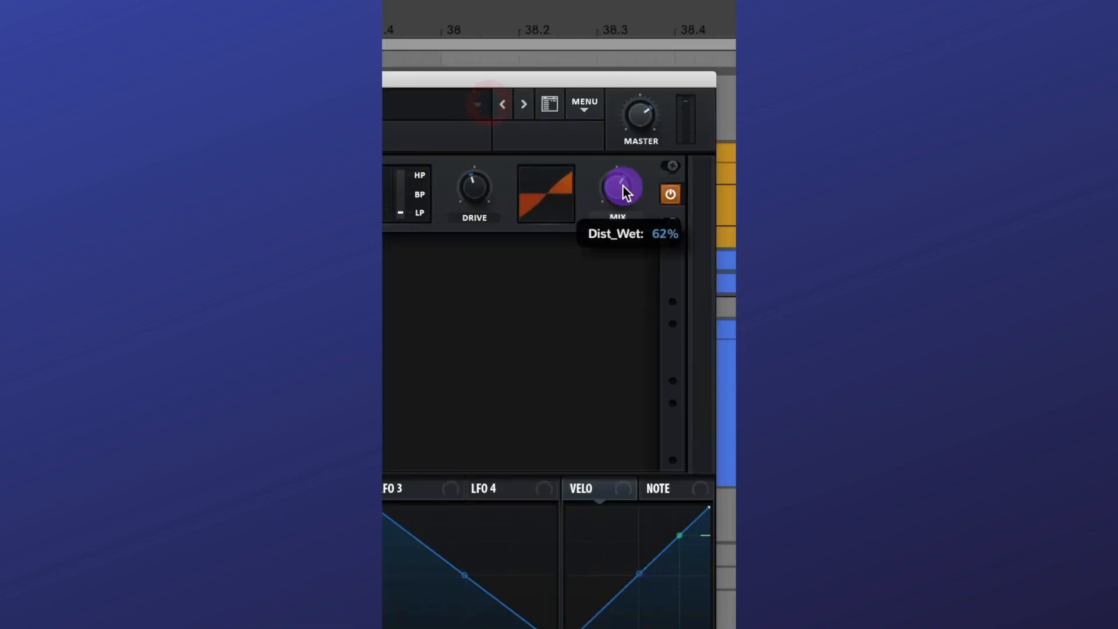
click(454, 271)
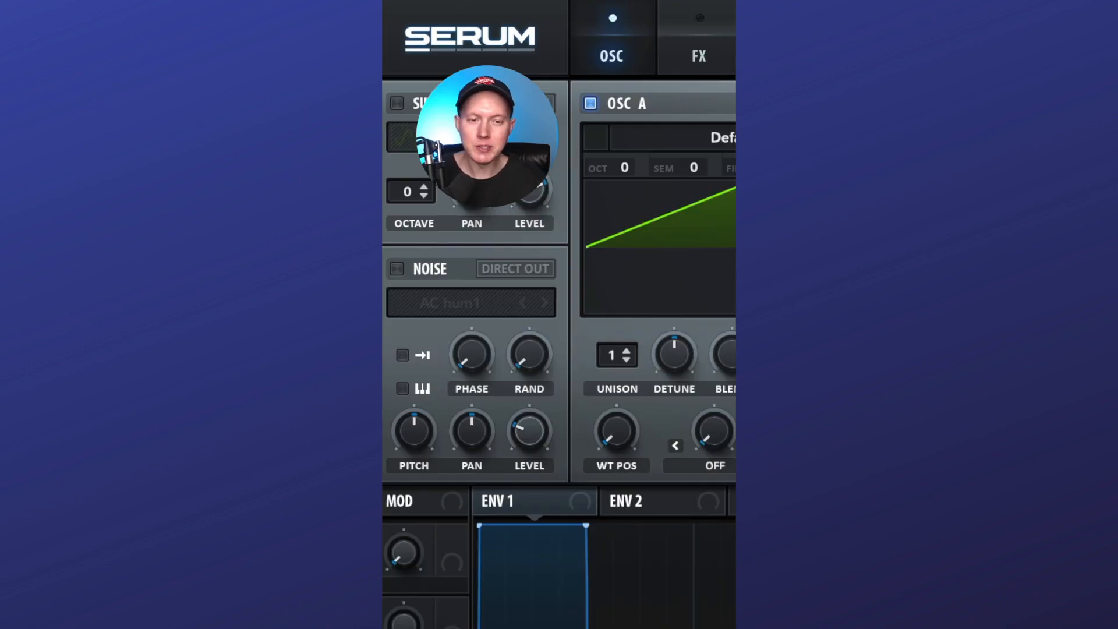
- Set oscillator A to octave -1 with some Sync warp and a raised level, and turn on mono voicing
click(749, 151)
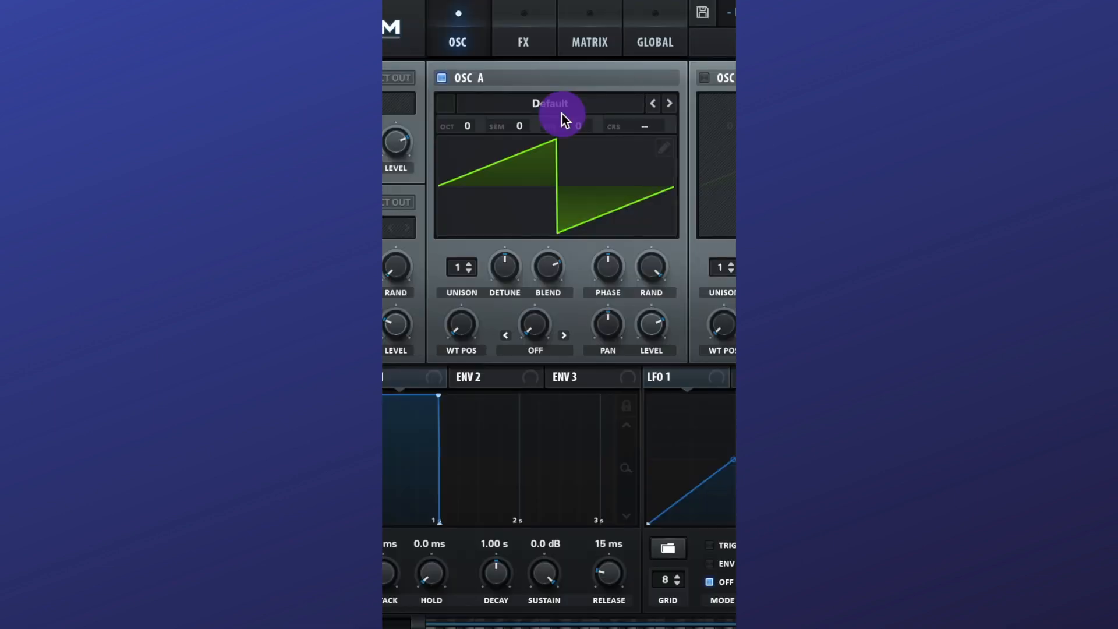
drag(469, 127, 466, 148)
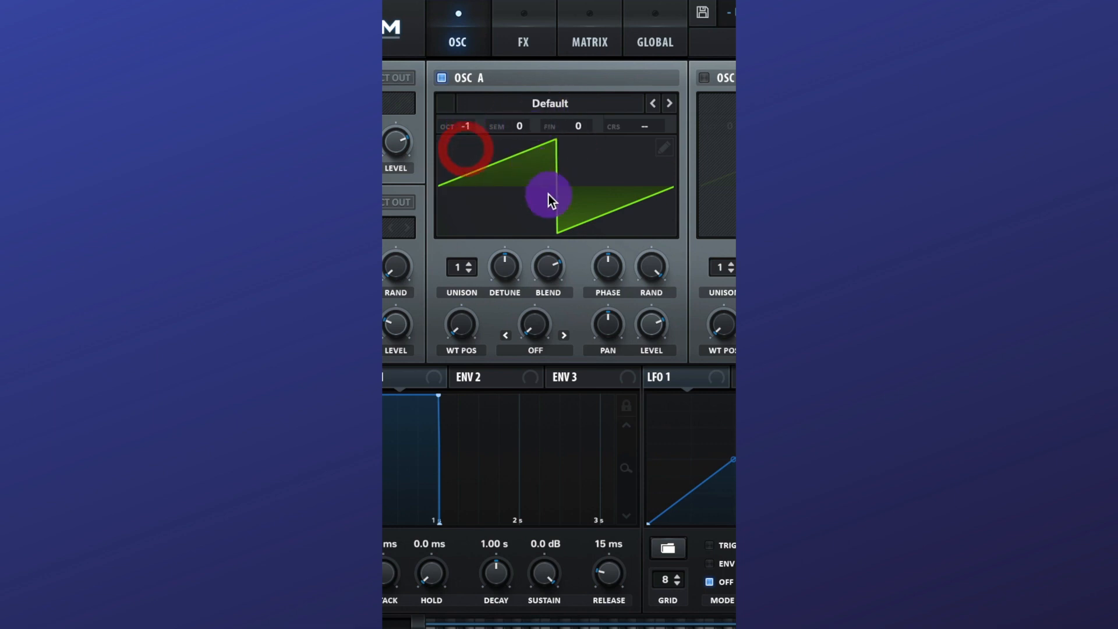
click(541, 348)
click(554, 390)
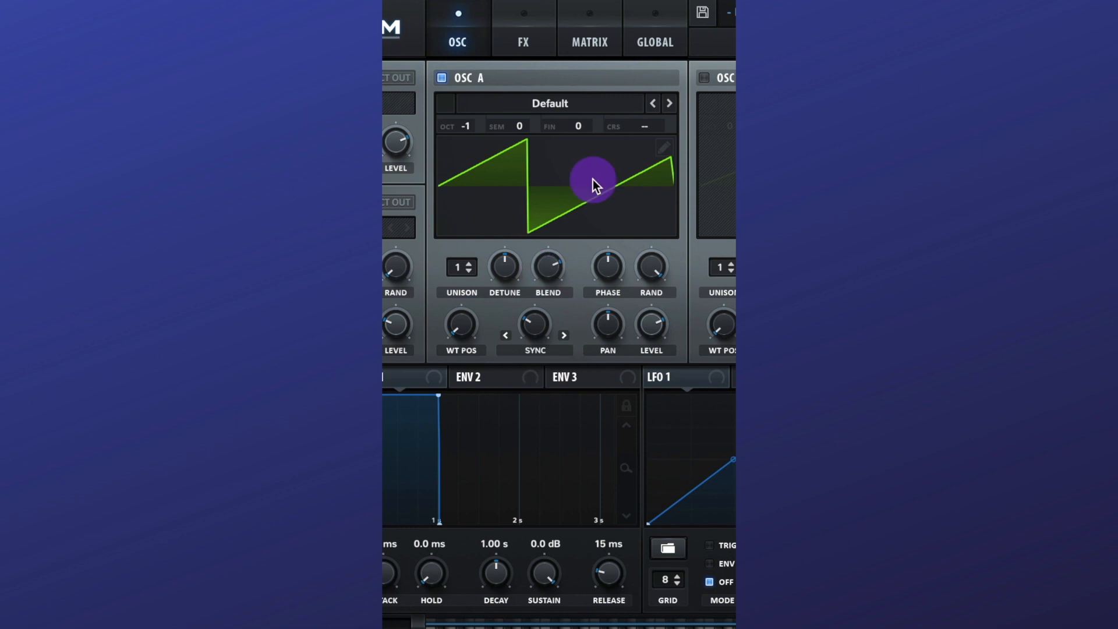
drag(652, 330, 656, 201)
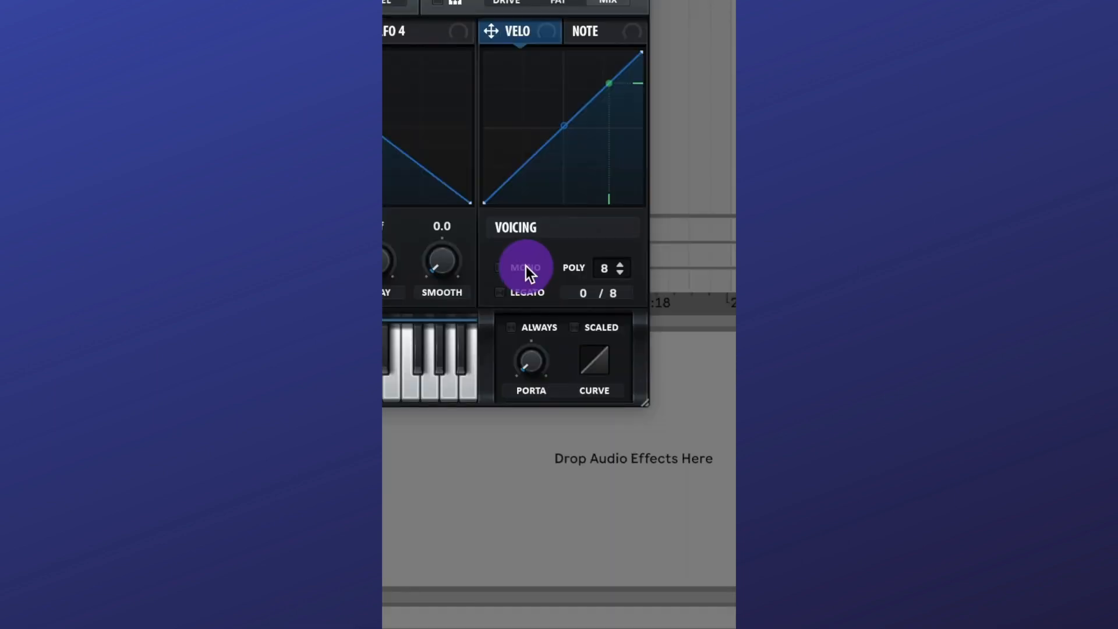
click(526, 267)
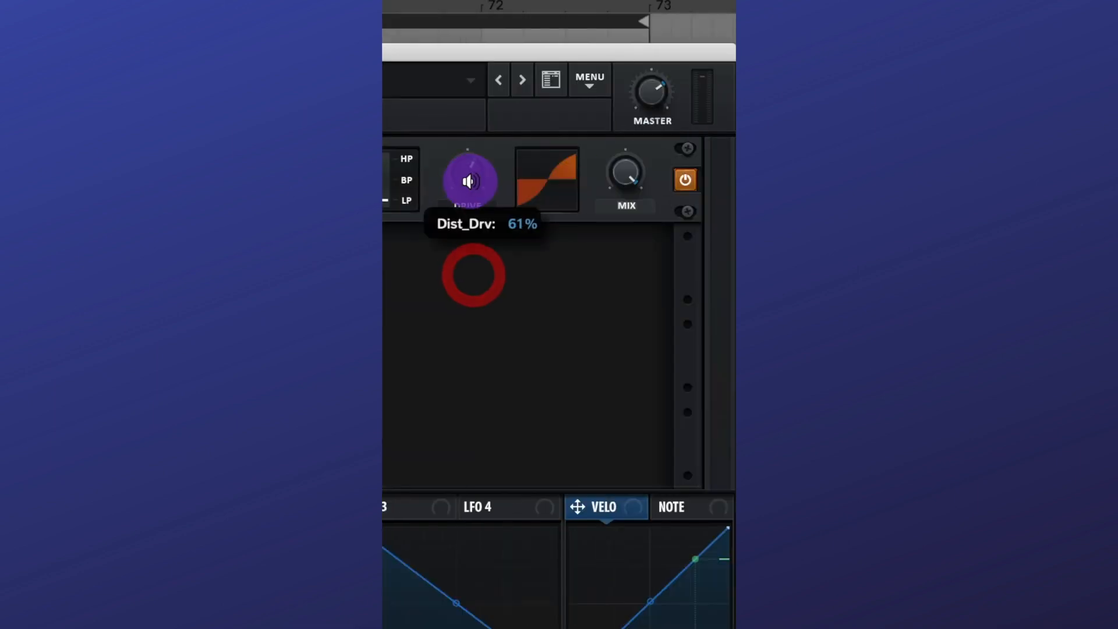
- Raise the Tube distortion's drive to maximum and boost the EQ's low band at about 116 Hz
drag(472, 274, 472, 245)
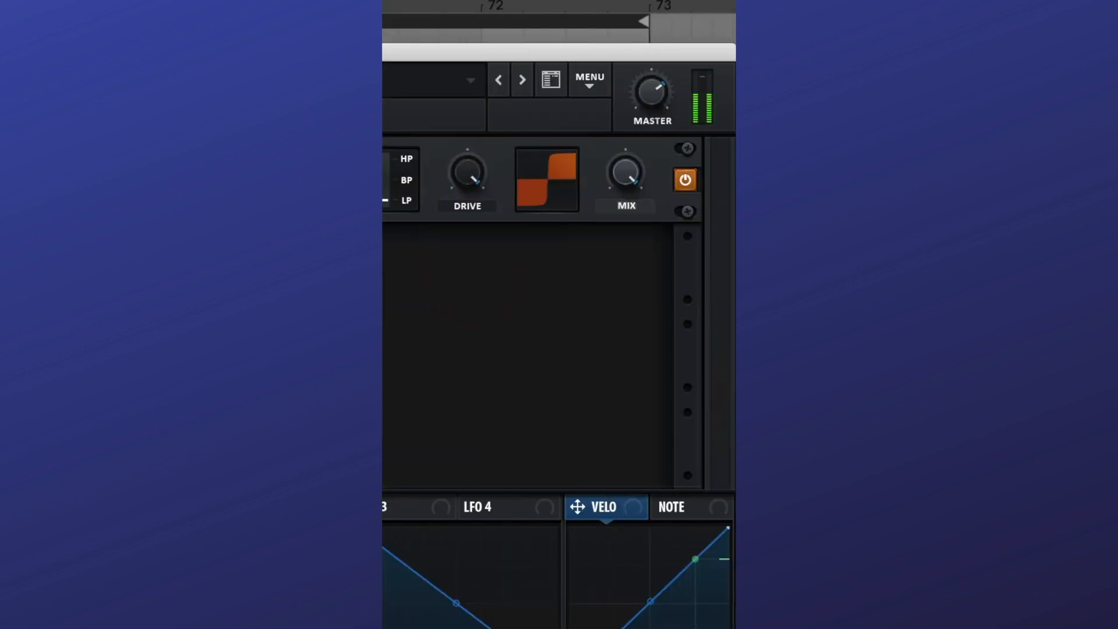
click(507, 260)
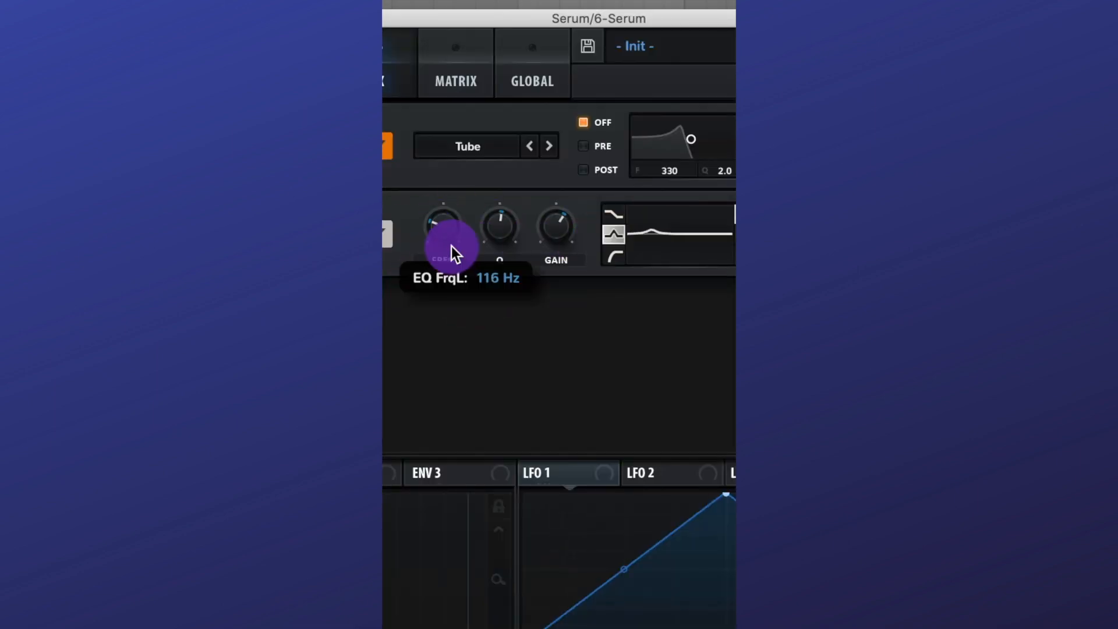
drag(452, 246, 452, 232)
click(536, 242)
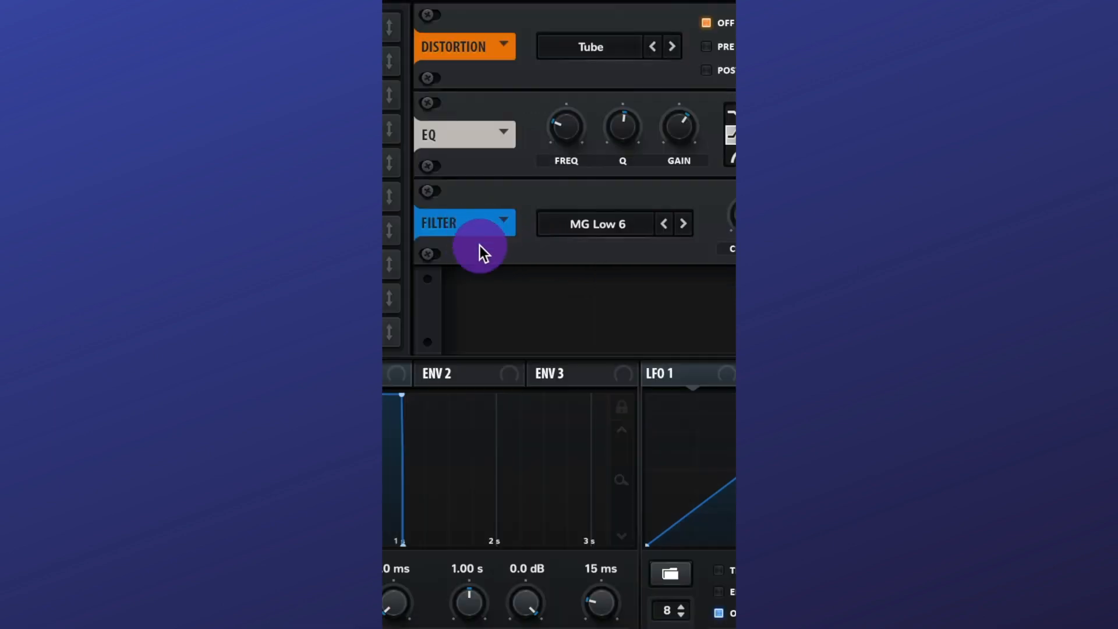
- Step the filter effect on from MG Low 6, set its cutoff to about 206 Hz, and raise its resonance and drive
click(684, 226)
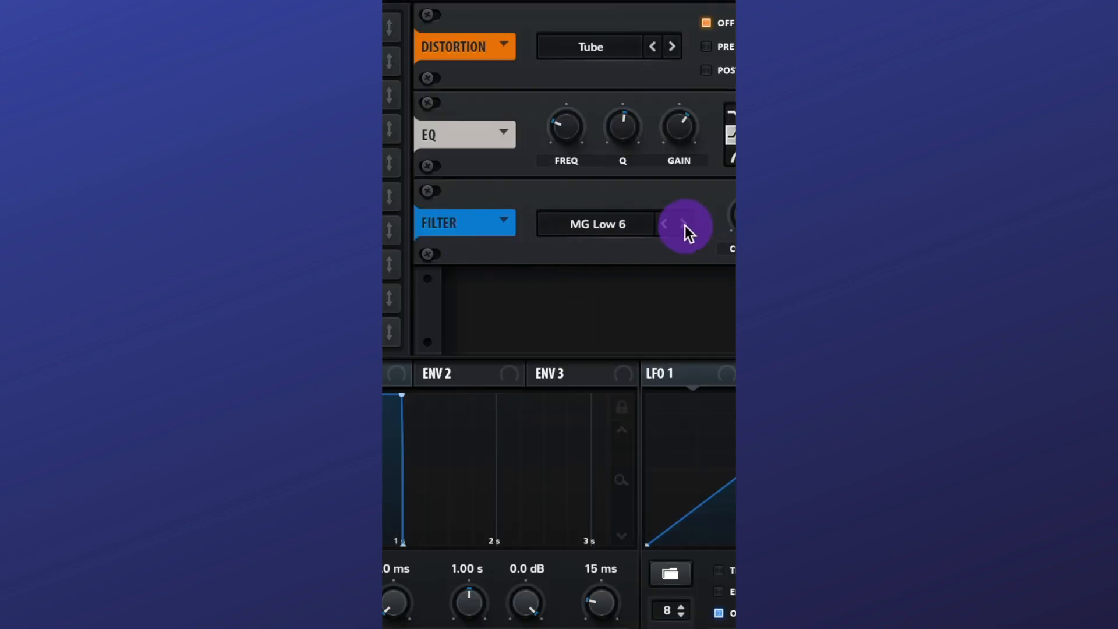
click(484, 238)
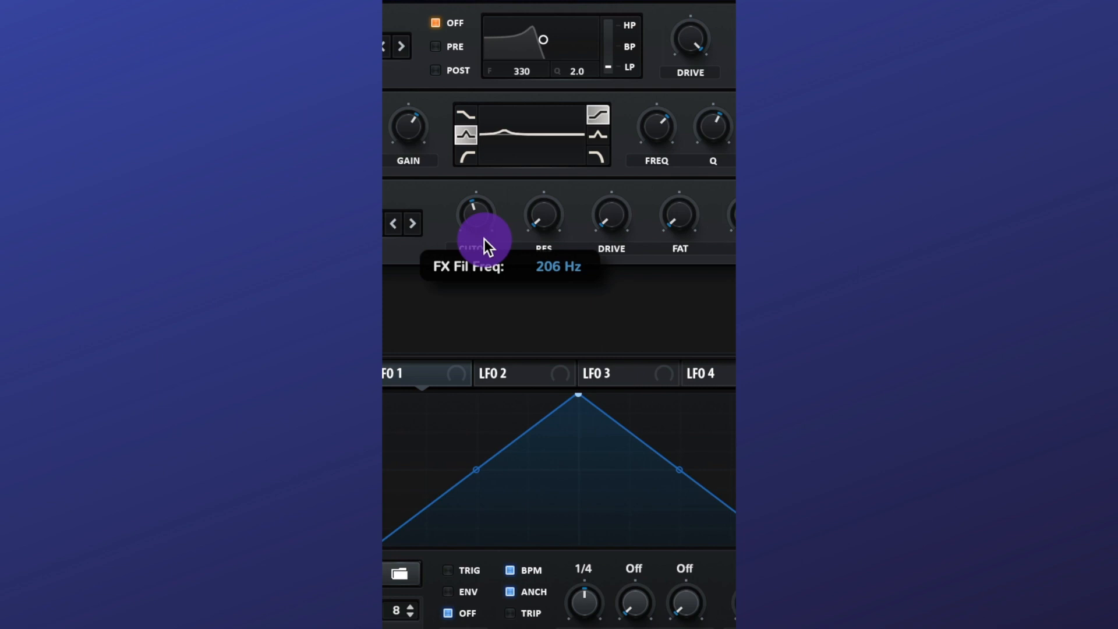
drag(544, 220, 544, 198)
drag(617, 220, 617, 185)
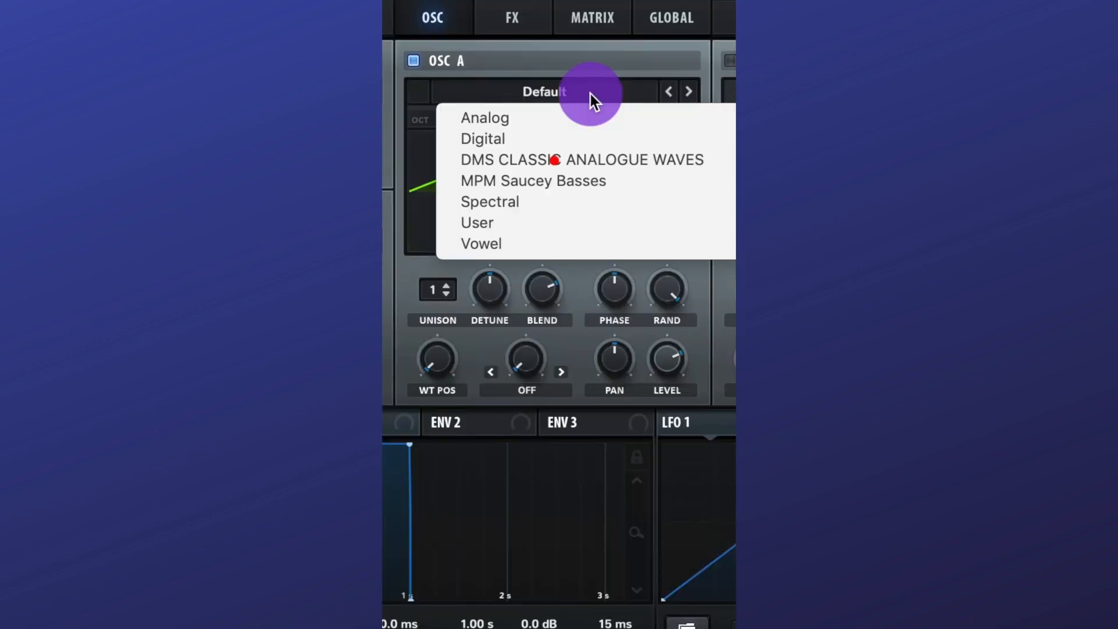
- Load Basic Shapes into oscillator A, set its octave to -1, zero the phase randomness and raise the level to maximum
mouse_move(670, 125)
click(595, 229)
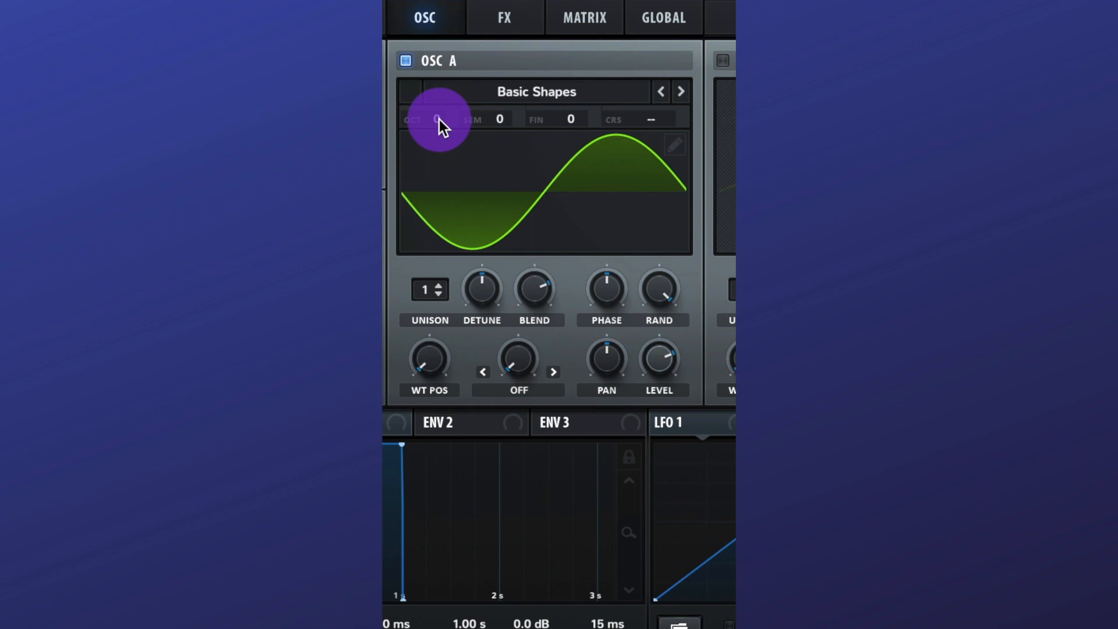
drag(440, 120, 438, 157)
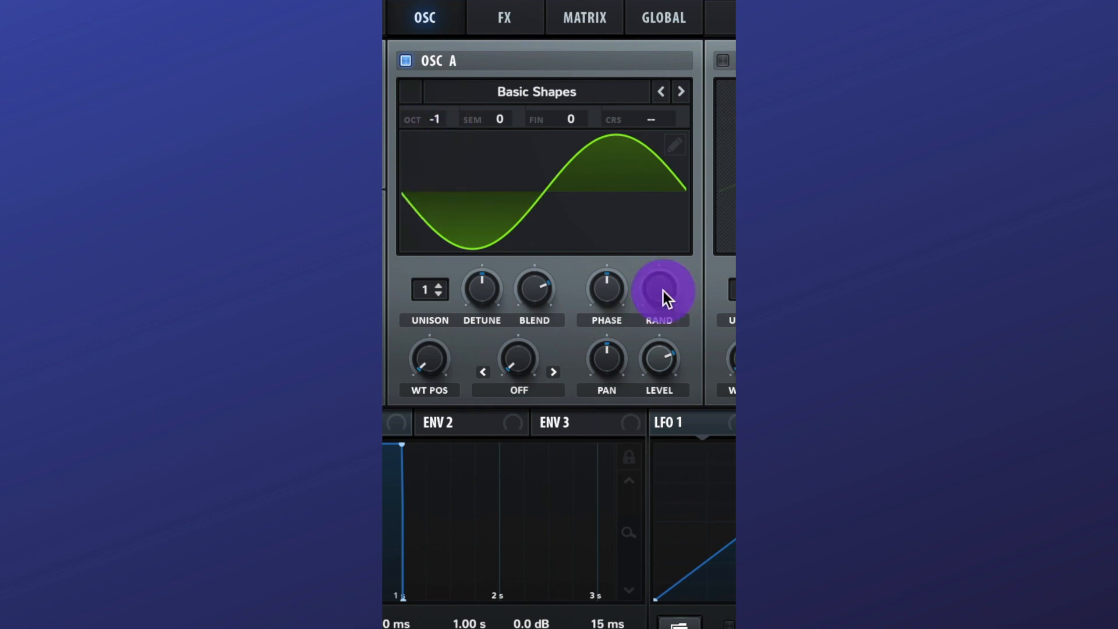
drag(662, 292, 707, 603)
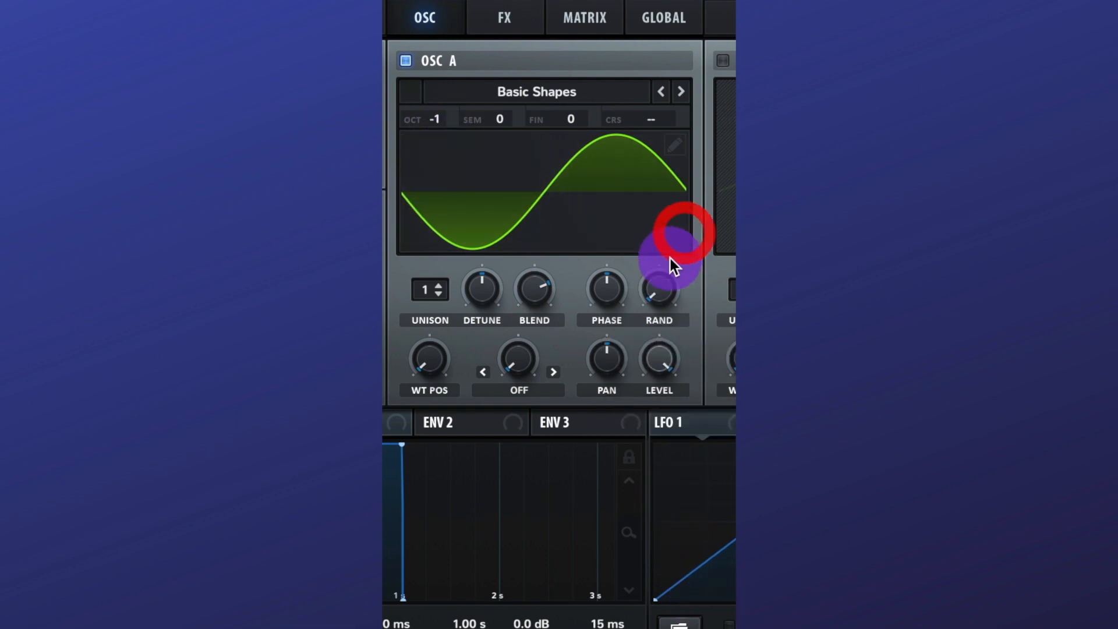
- Enable oscillator B with the Basic Shapes wavetable and turn its phase randomness and level down to zero
click(425, 61)
click(553, 92)
click(728, 219)
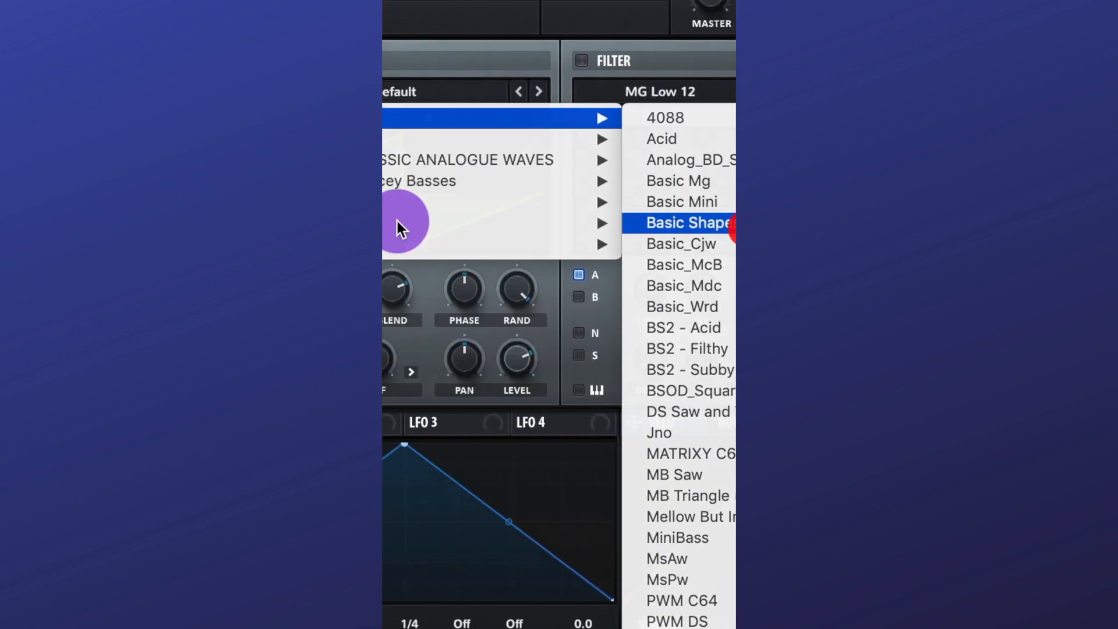
drag(678, 289, 668, 384)
- Set oscillator A's warp to FM (from B), raise its amount slightly, and set envelope 1's release to about 197 ms
click(532, 392)
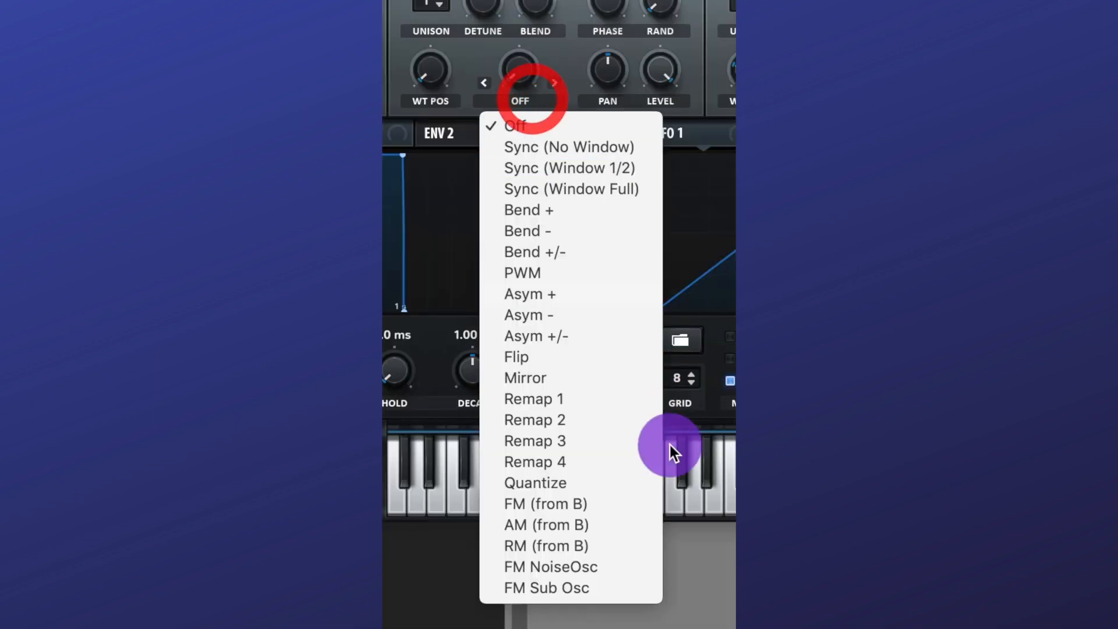
click(568, 504)
drag(567, 218, 567, 209)
drag(480, 437, 483, 431)
drag(664, 344, 662, 333)
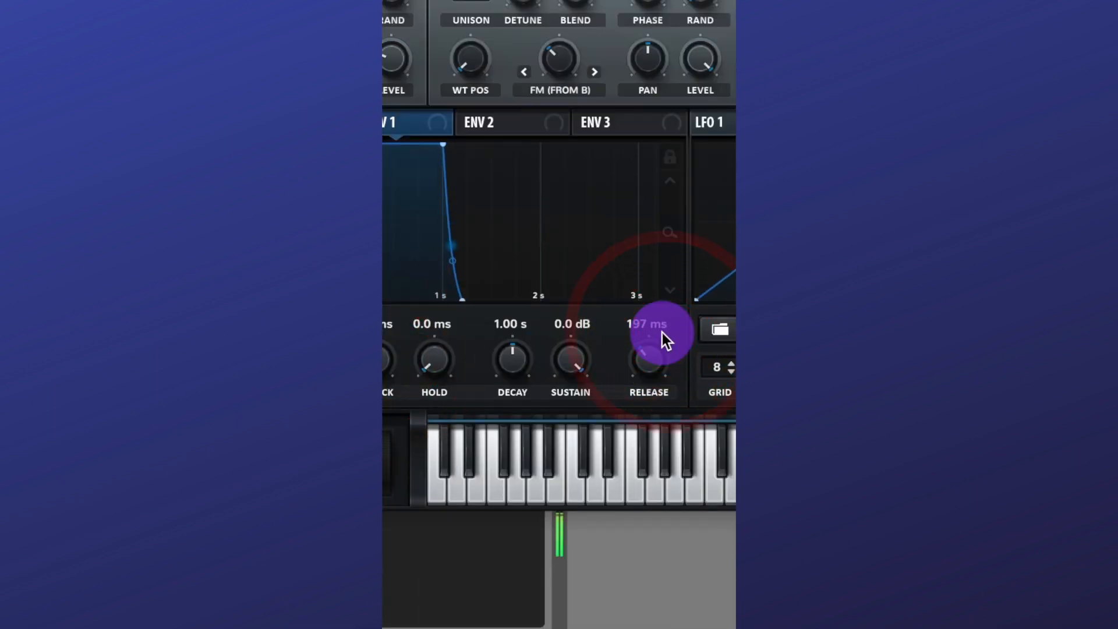
- Turn on mono voicing and modulate the MG Low 12 filter's cutoff with envelope 2, using 782 ms decay, zero sustain and 270 ms release
drag(486, 123, 412, 222)
drag(522, 223, 469, 288)
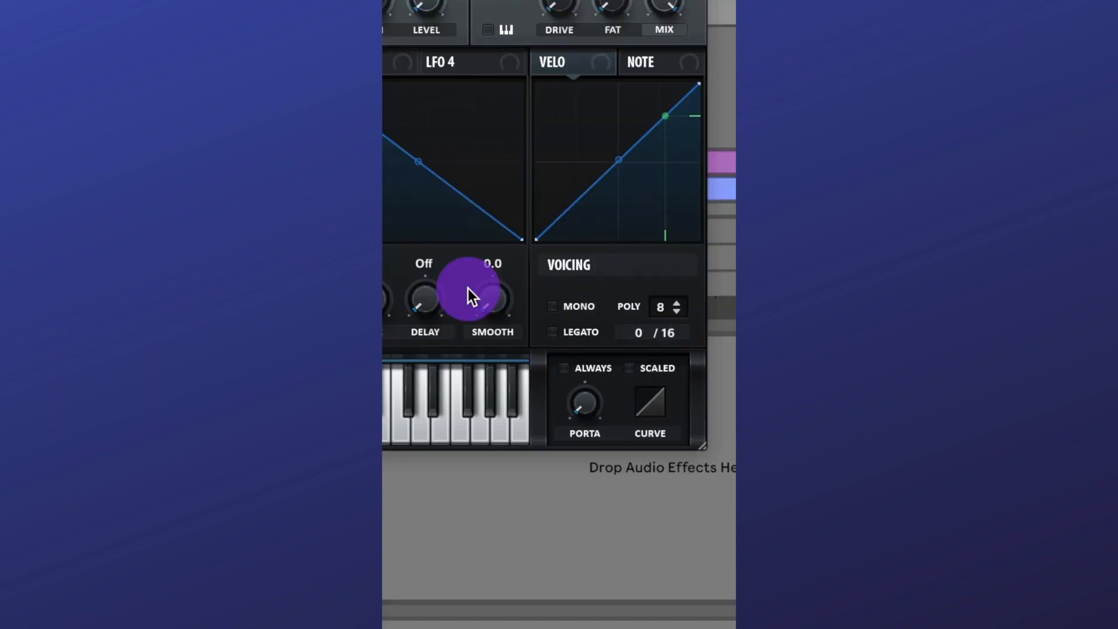
drag(575, 302, 577, 303)
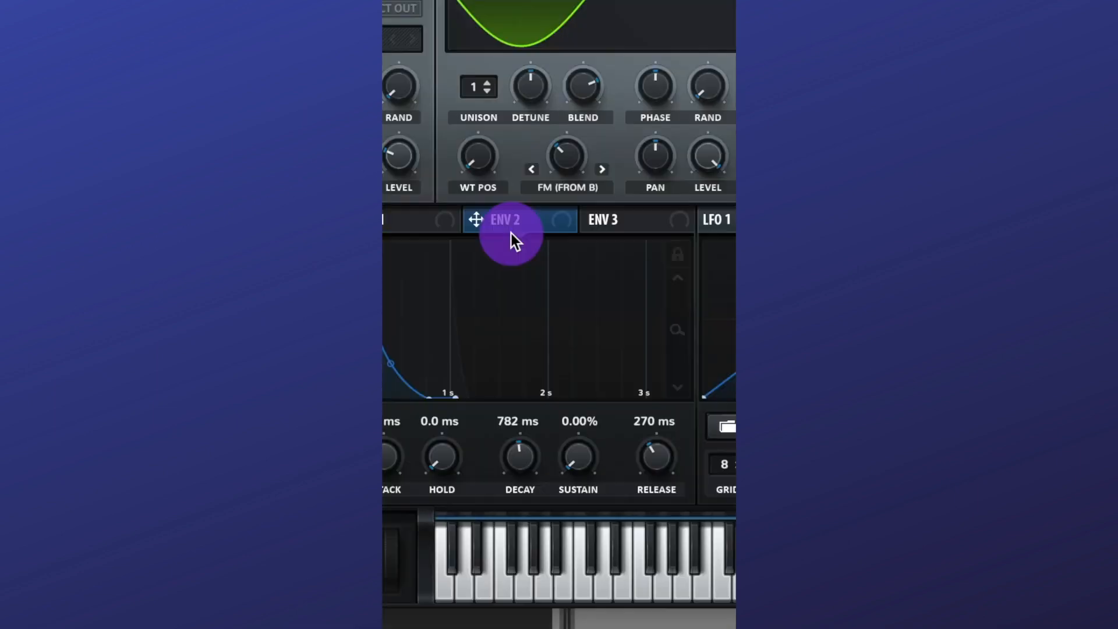
drag(552, 219, 549, 323)
drag(536, 373, 549, 357)
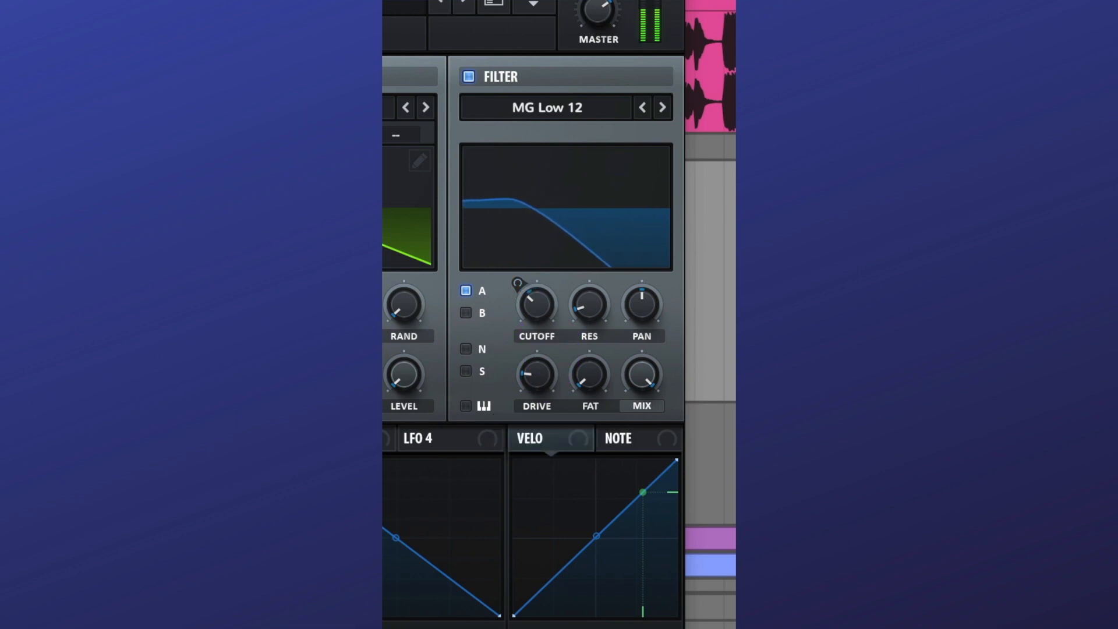
- Set the EQ's low band to a peak boost at about 104 Hz
click(504, 223)
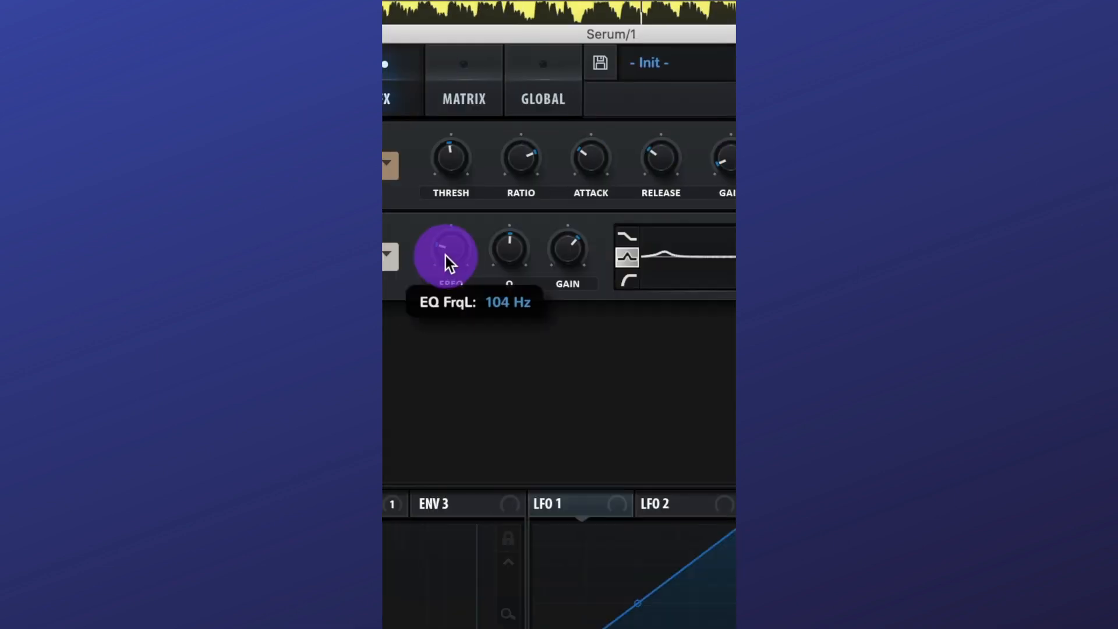
drag(445, 257, 446, 256)
drag(715, 285, 682, 278)
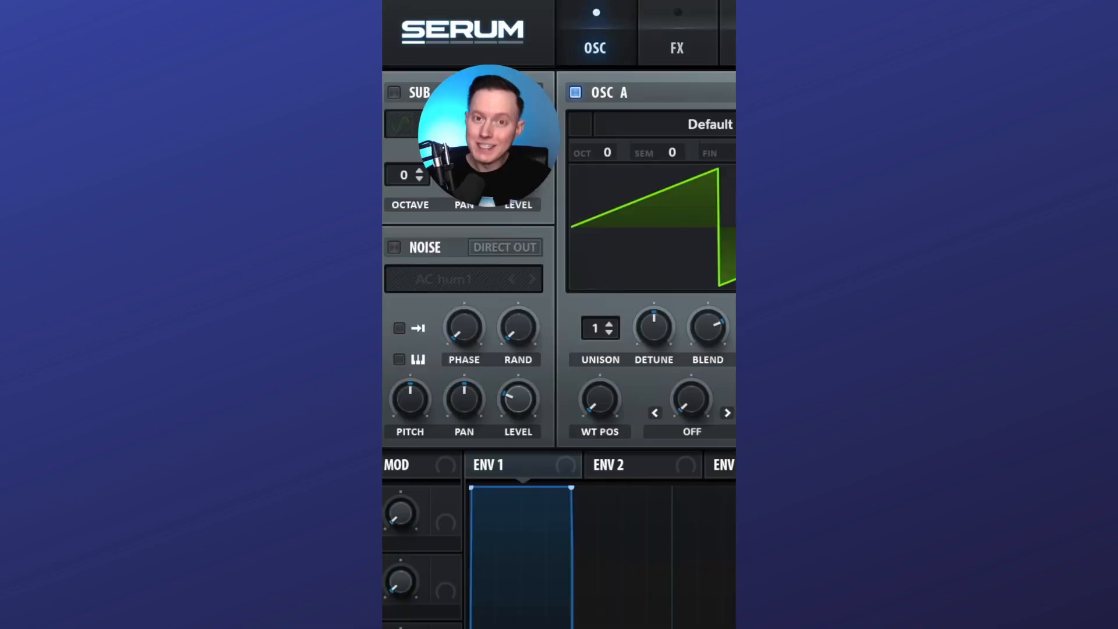
- Load the Analog_BD_Sin wavetable into oscillator A and set its wavetable position to about 203
click(693, 126)
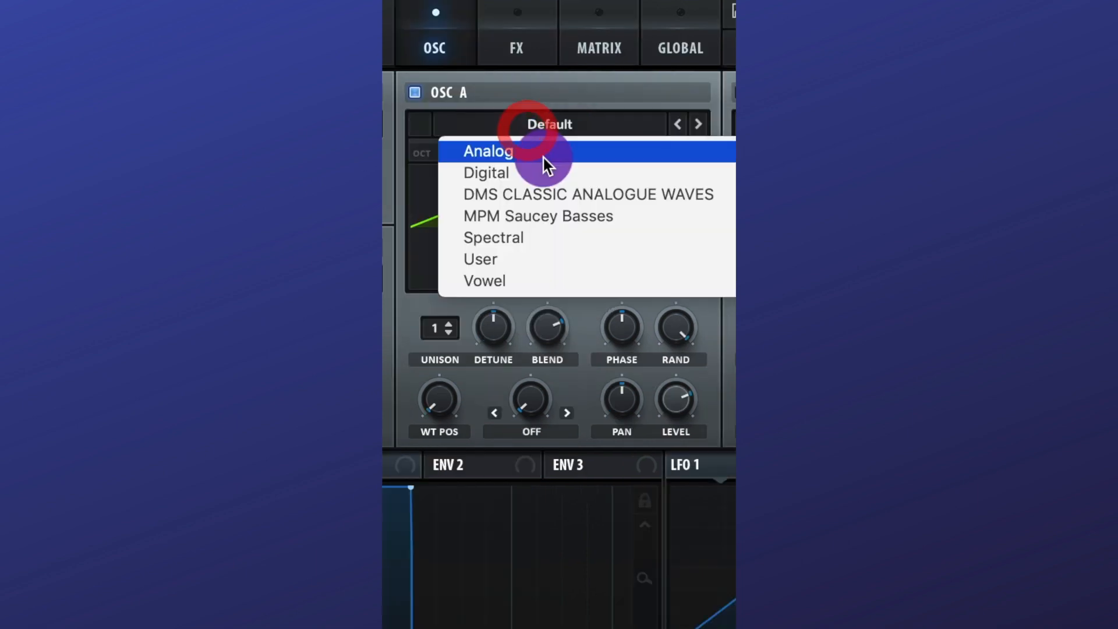
mouse_move(543, 155)
click(509, 152)
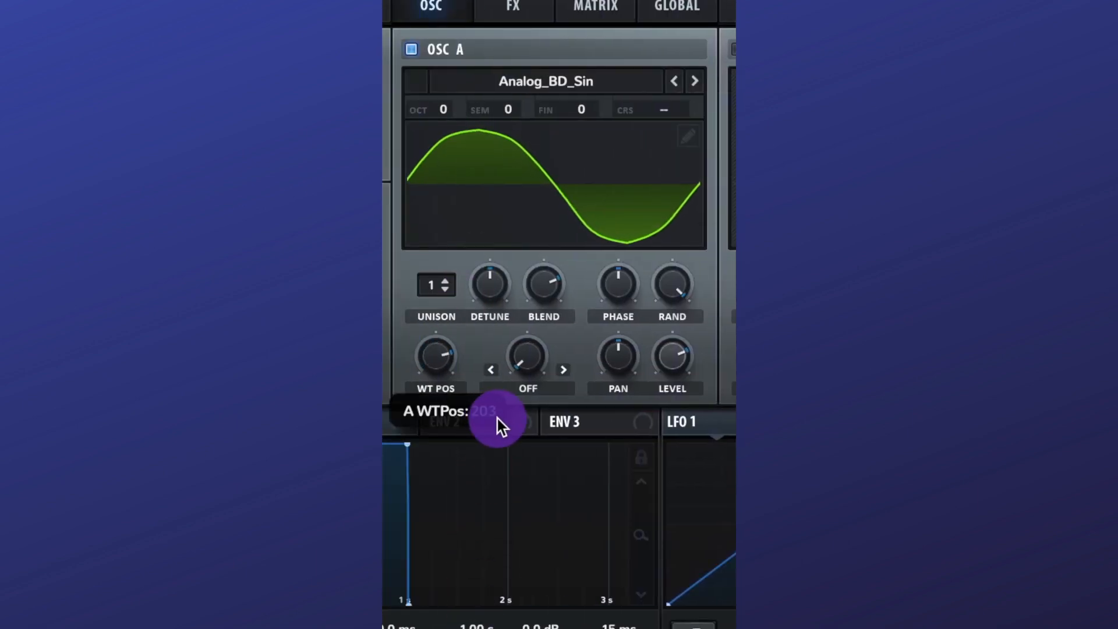
- Enable oscillator B, load the Analog_BD_Sin wavetable into it, and lower the octave
click(555, 49)
click(525, 83)
mouse_move(728, 108)
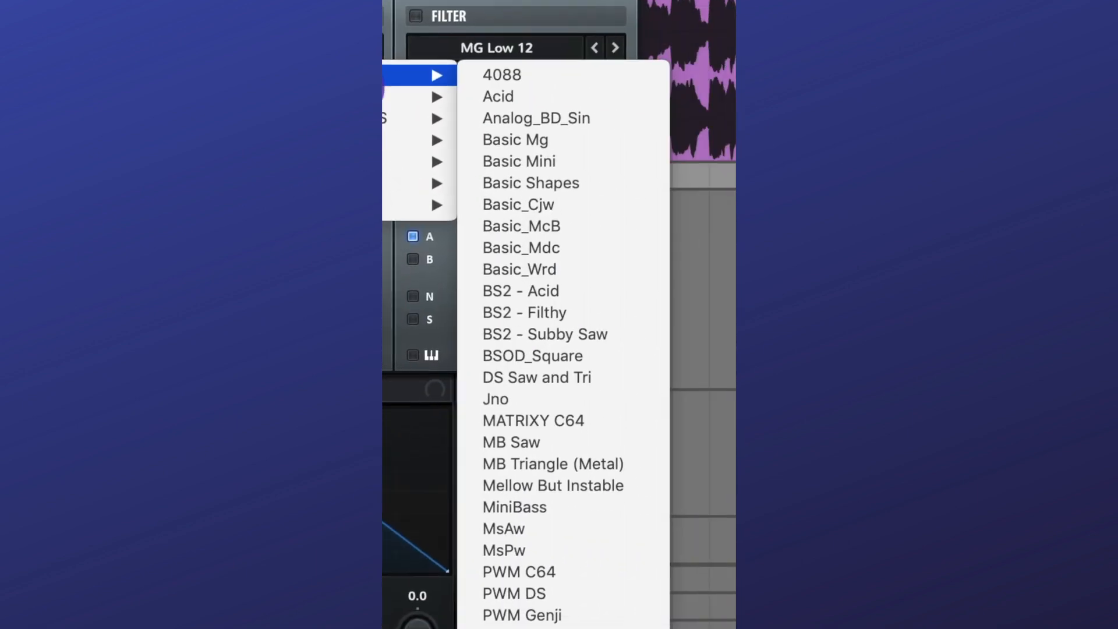
click(862, 150)
drag(436, 71, 442, 103)
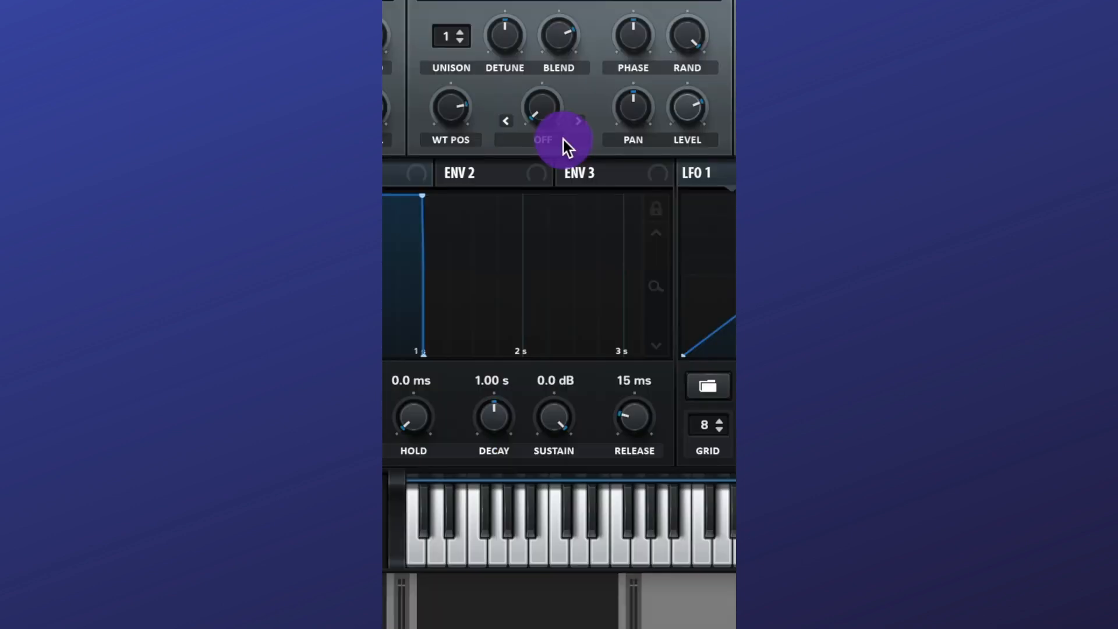
- Set oscillator A's warp mode to FM (from B) with an amount of about 44%
click(568, 141)
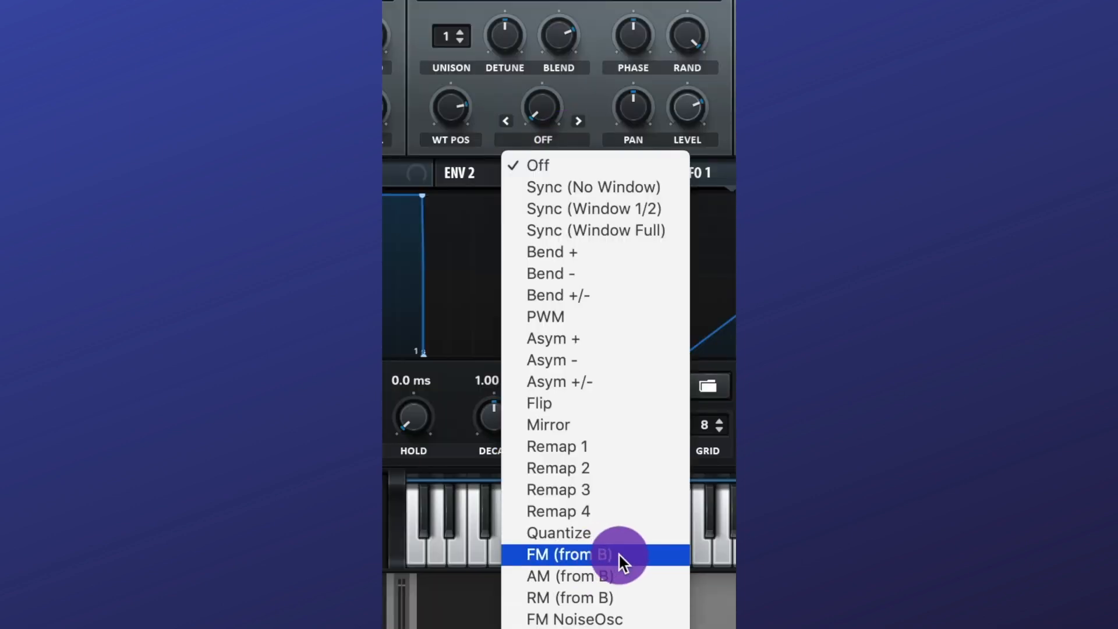
click(620, 555)
drag(542, 107, 568, 23)
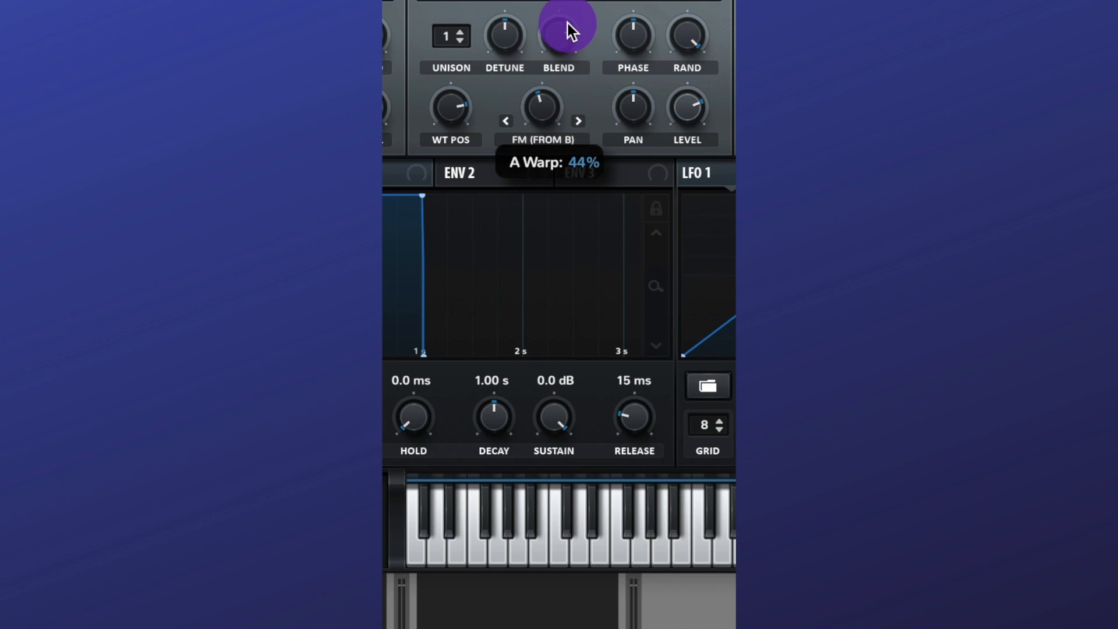
click(562, 338)
drag(542, 351, 576, 317)
- Enable the filter as MG Low 24, route oscillator B through it too, and adjust its cutoff and drive
click(448, 92)
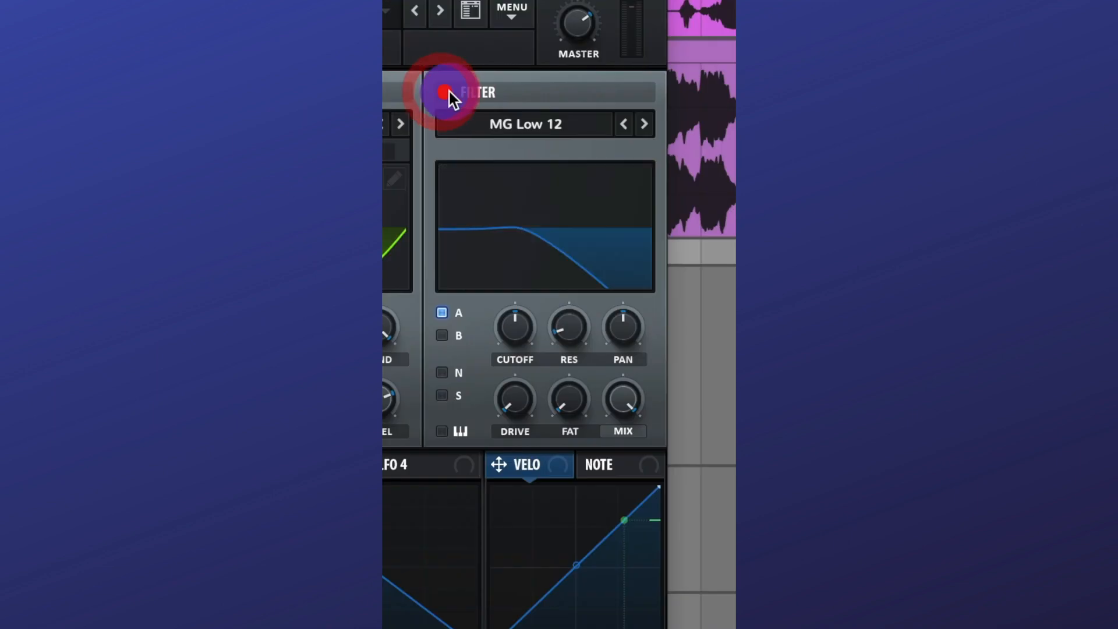
click(642, 125)
click(441, 335)
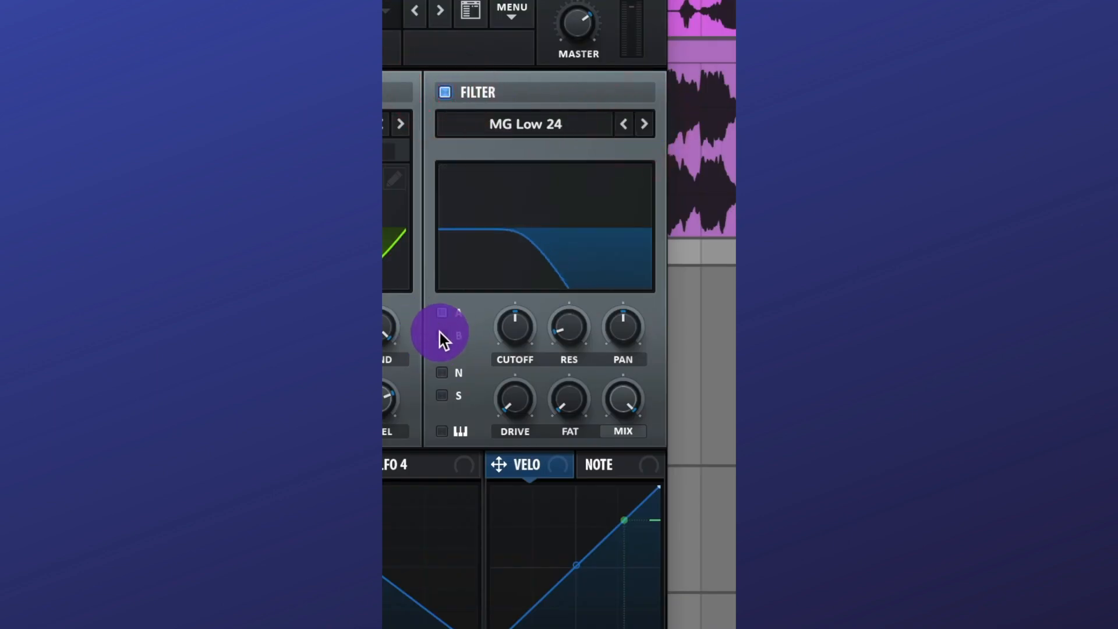
drag(522, 321, 581, 297)
drag(522, 421, 522, 393)
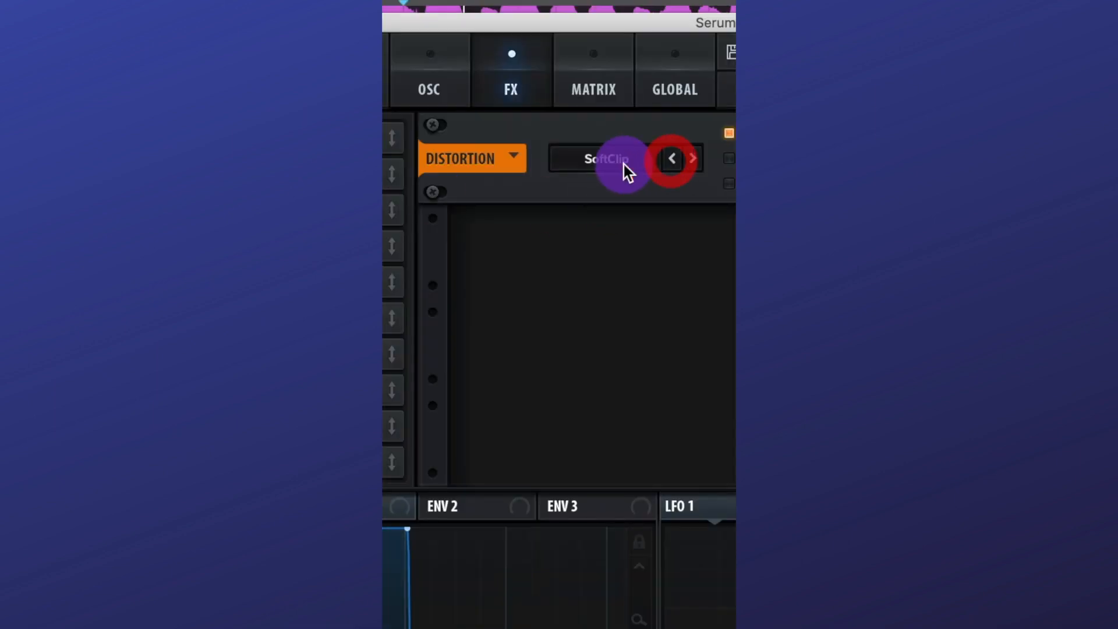
- Switch the SoftClip distortion's filter to post as a low-pass and raise the distortion drive
click(729, 183)
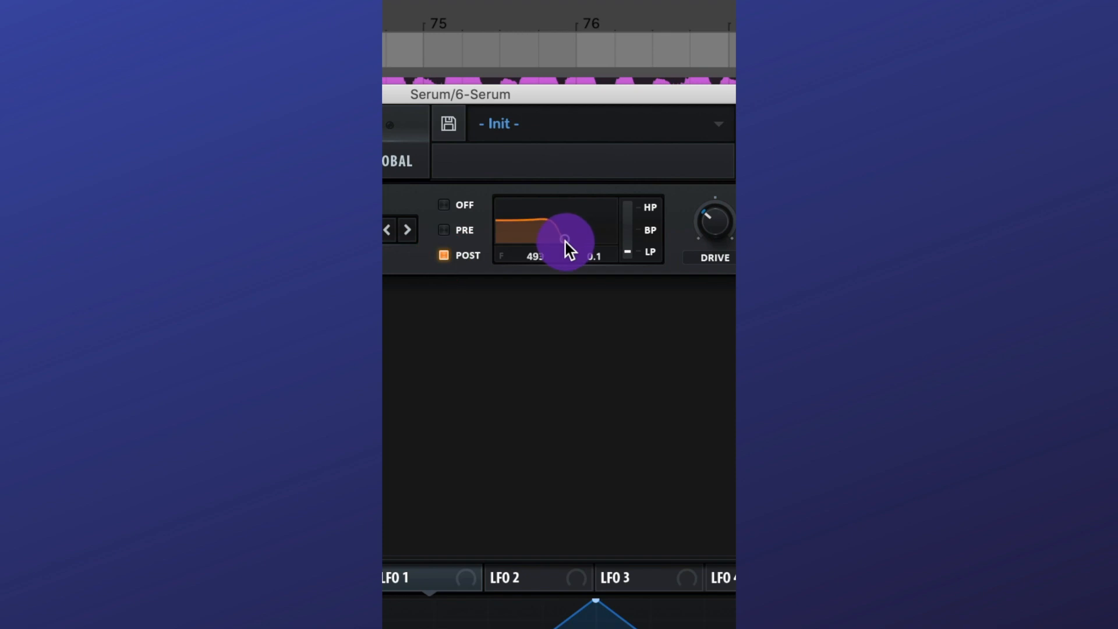
drag(716, 222, 741, 142)
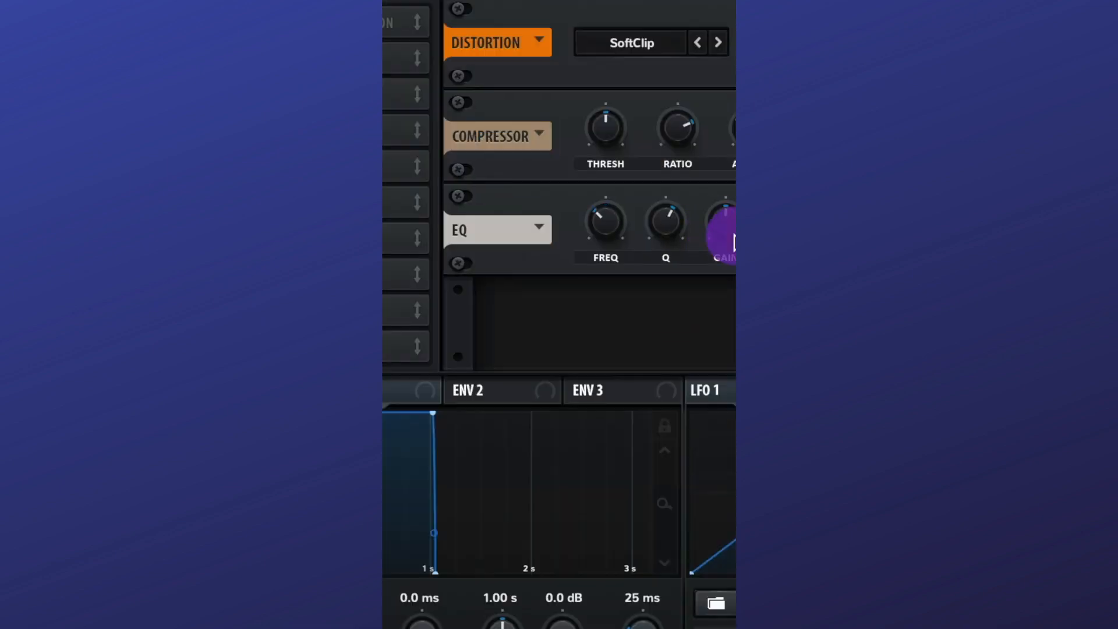
drag(453, 189, 679, 196)
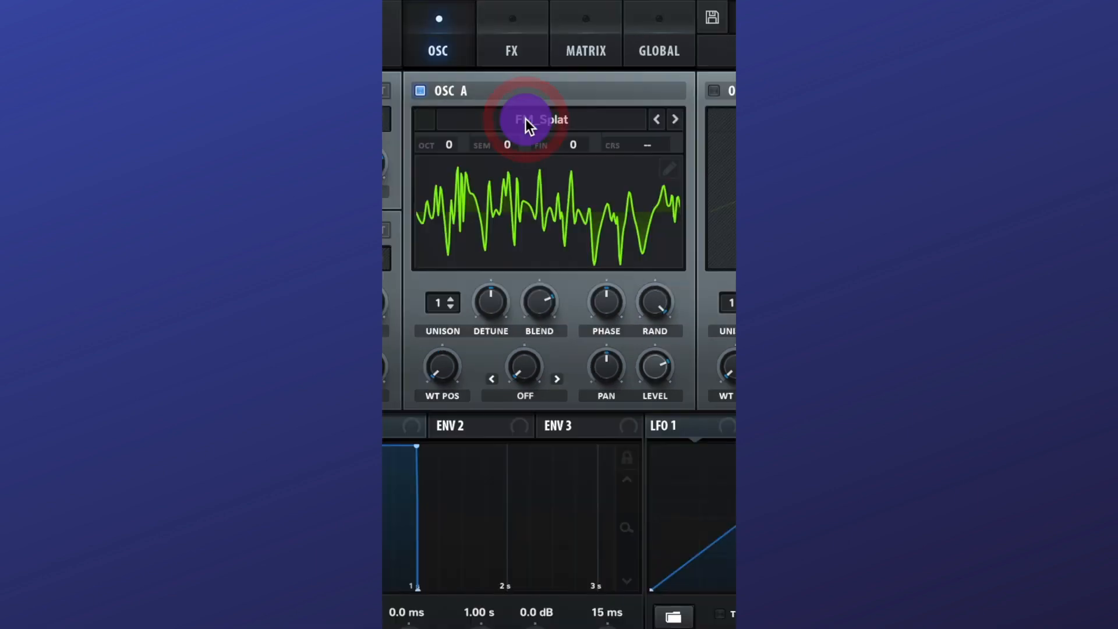
- Load the digital FM_Splat wavetable into oscillator A, set its wavetable position to 7, and lower its octave
click(525, 118)
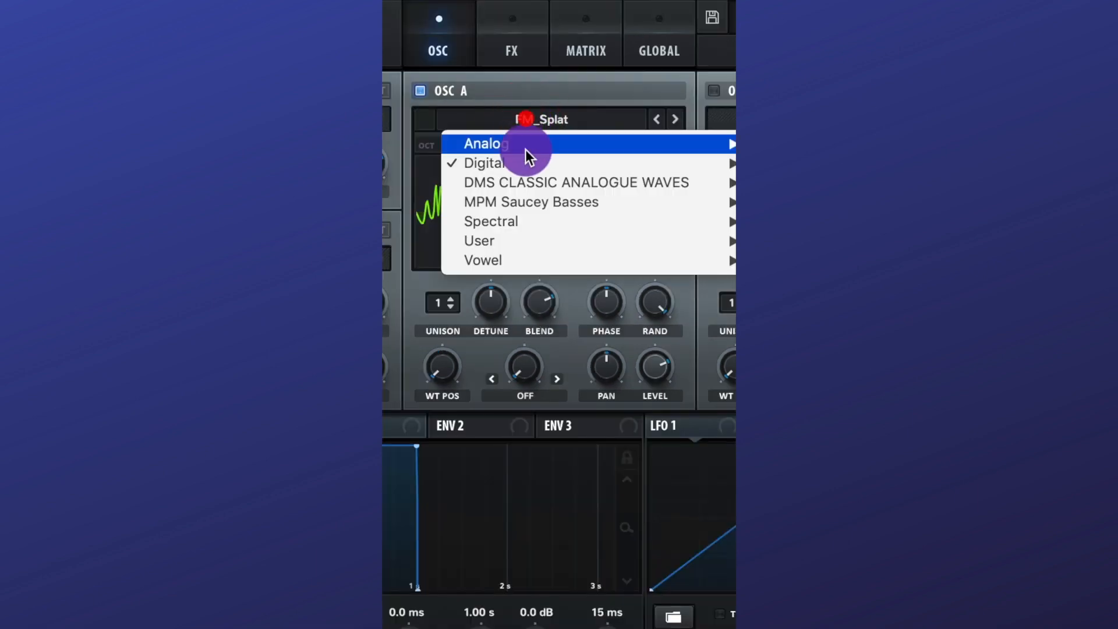
mouse_move(525, 163)
click(632, 398)
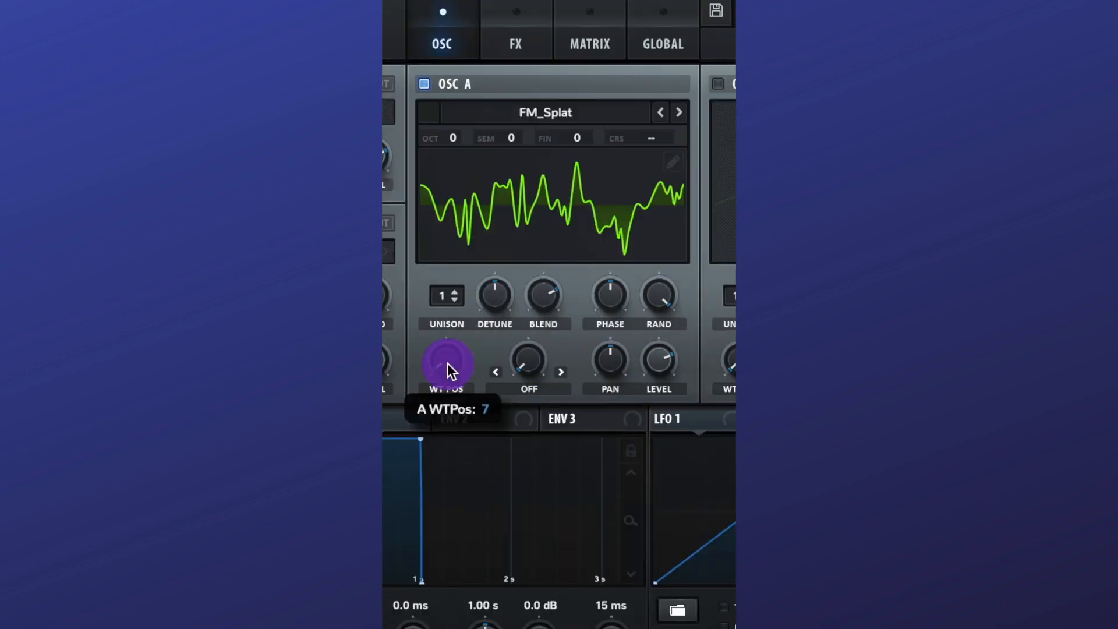
drag(452, 137, 458, 169)
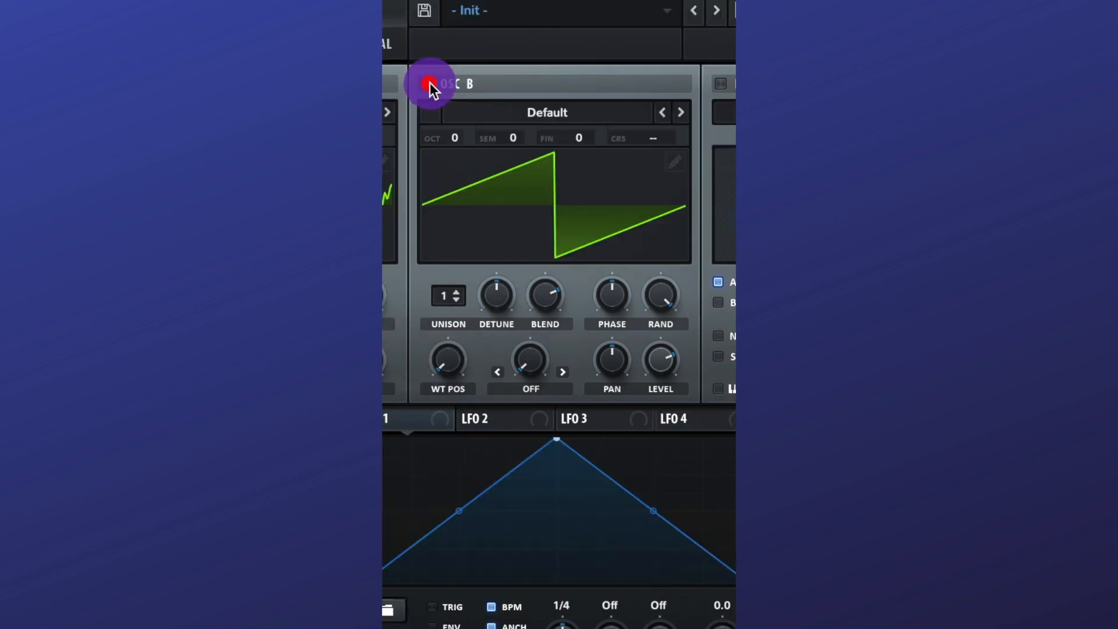
- Set oscillator B to the Basic Shapes saw at octave -1 with three unison voices and about 0.12 detune
click(532, 113)
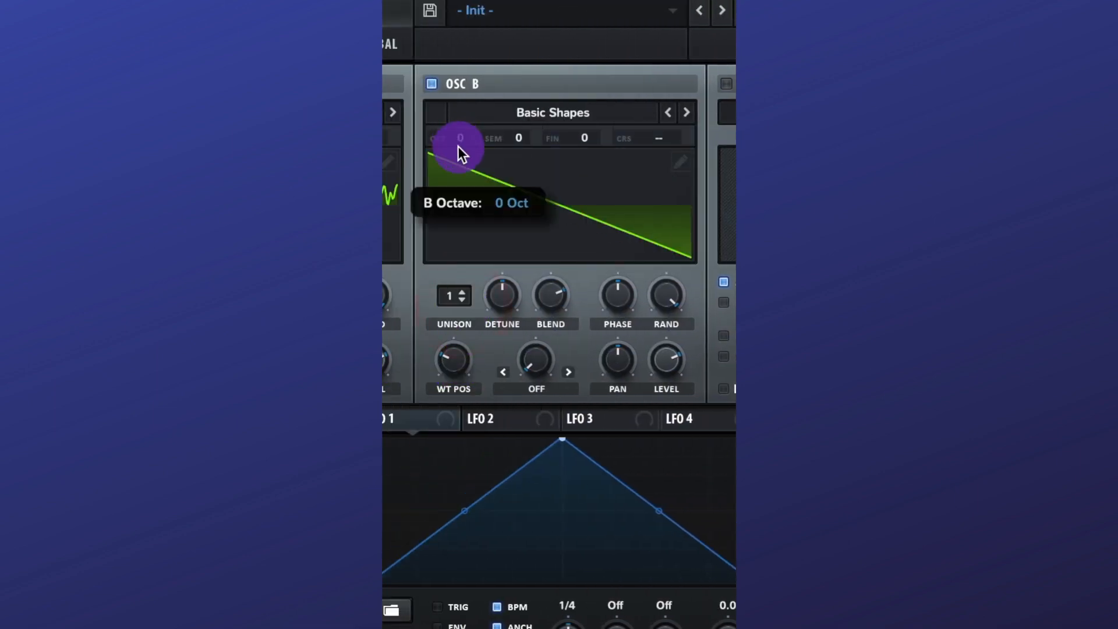
drag(438, 146, 437, 177)
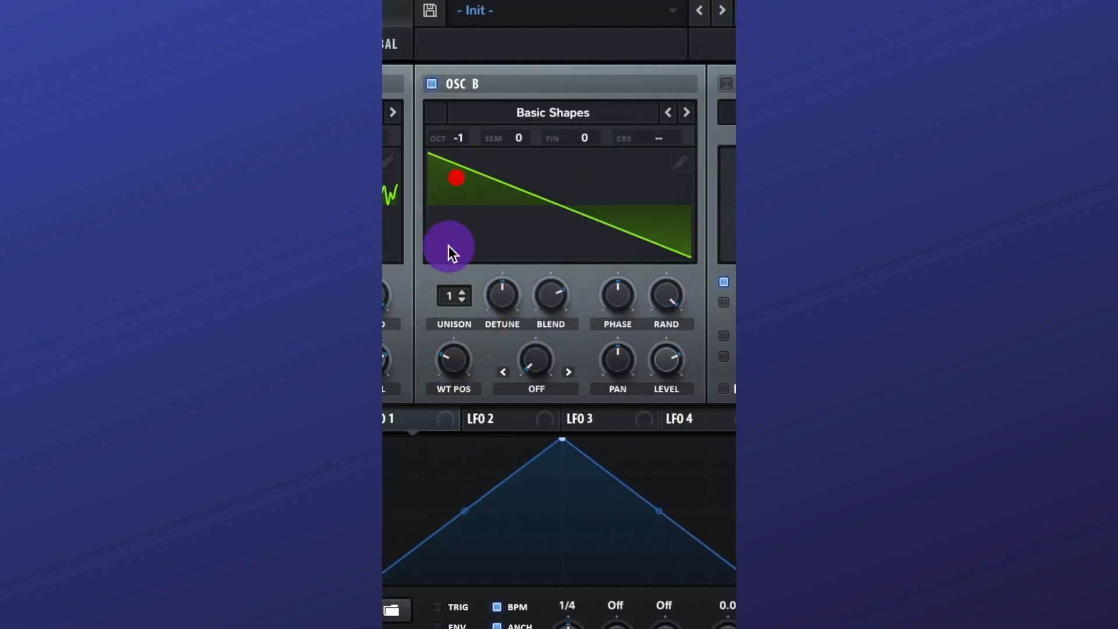
drag(498, 295, 498, 320)
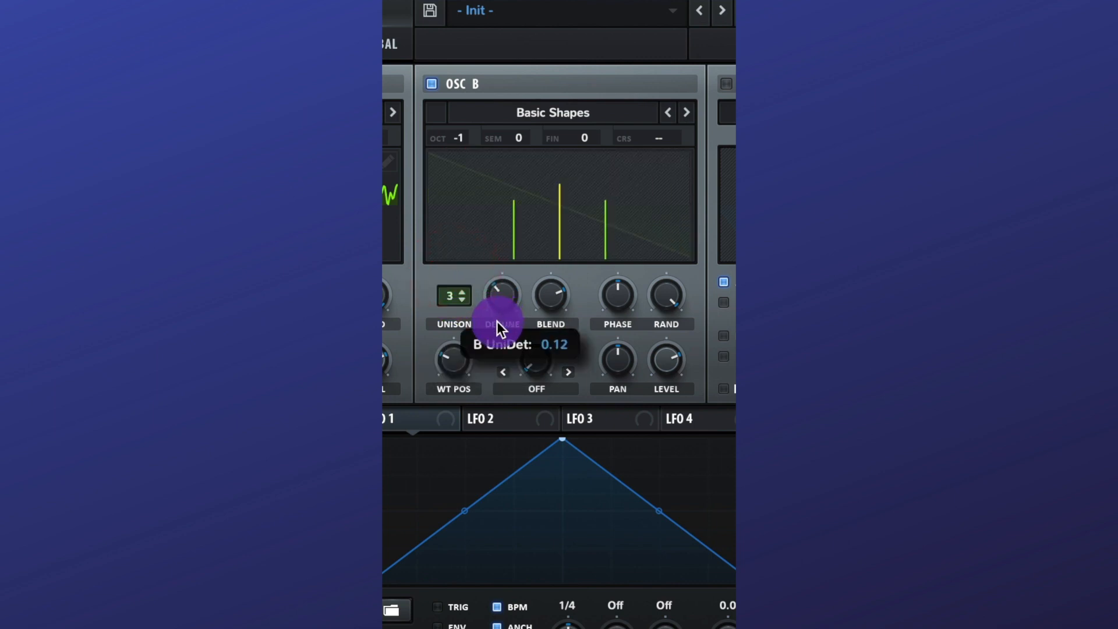
click(518, 251)
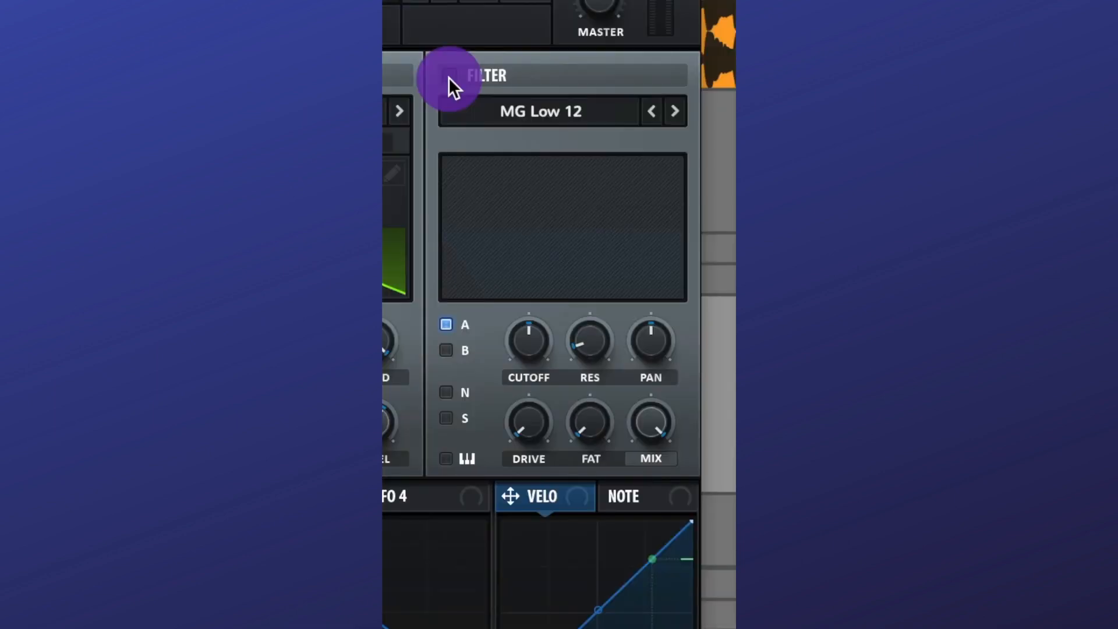
- Enable the filter as MG Low 24 for both oscillators with key tracking on, and raise its resonance and drive
click(449, 75)
click(675, 111)
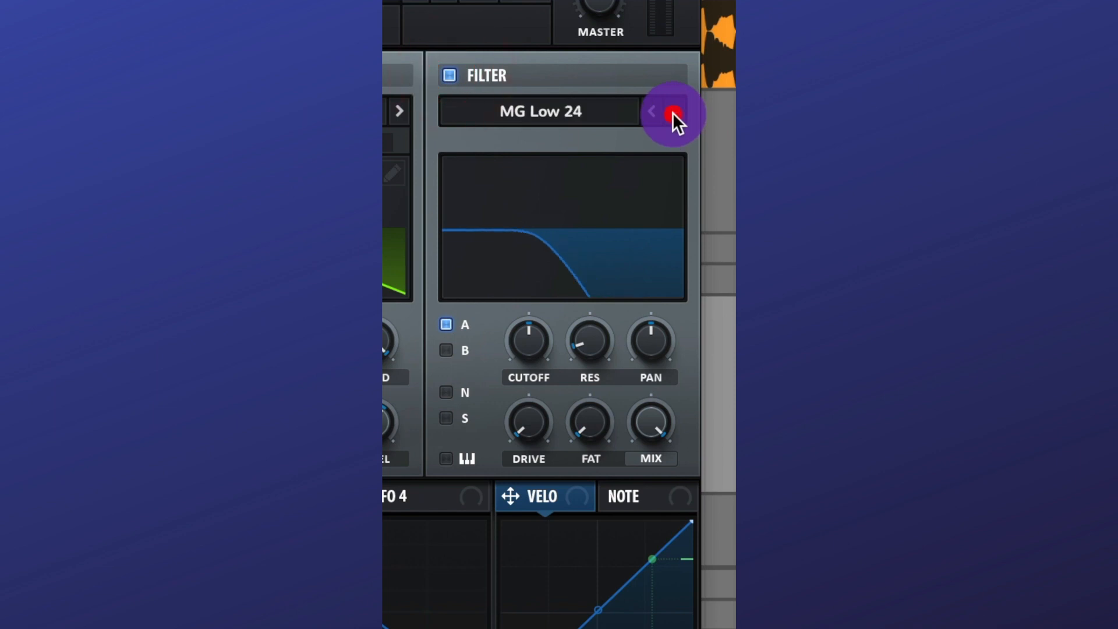
click(446, 350)
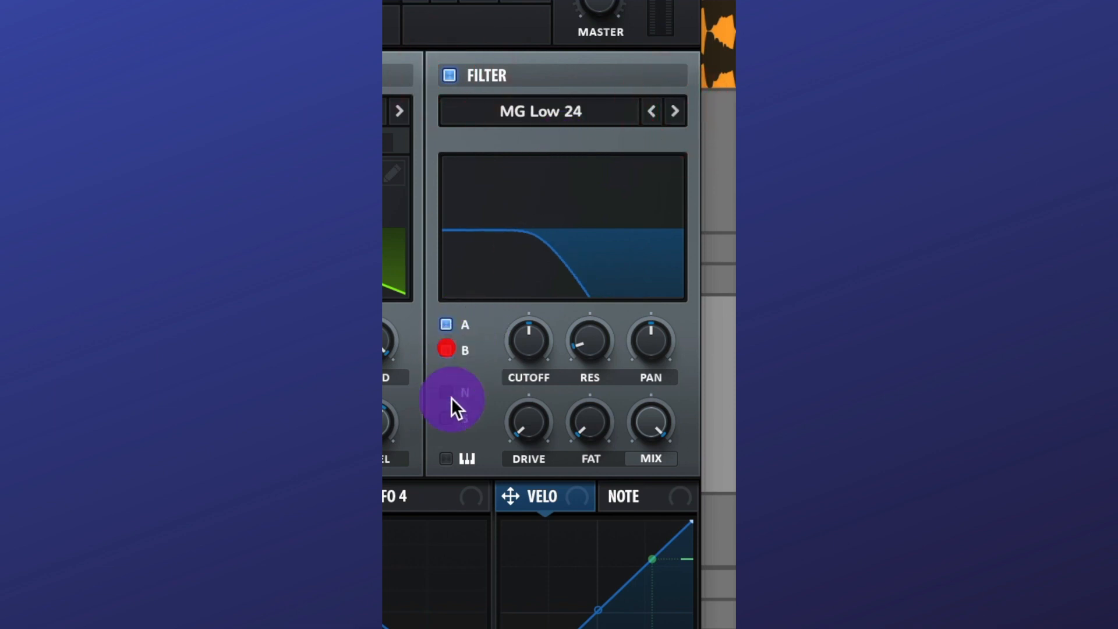
click(446, 459)
drag(591, 347, 592, 330)
drag(529, 424, 558, 353)
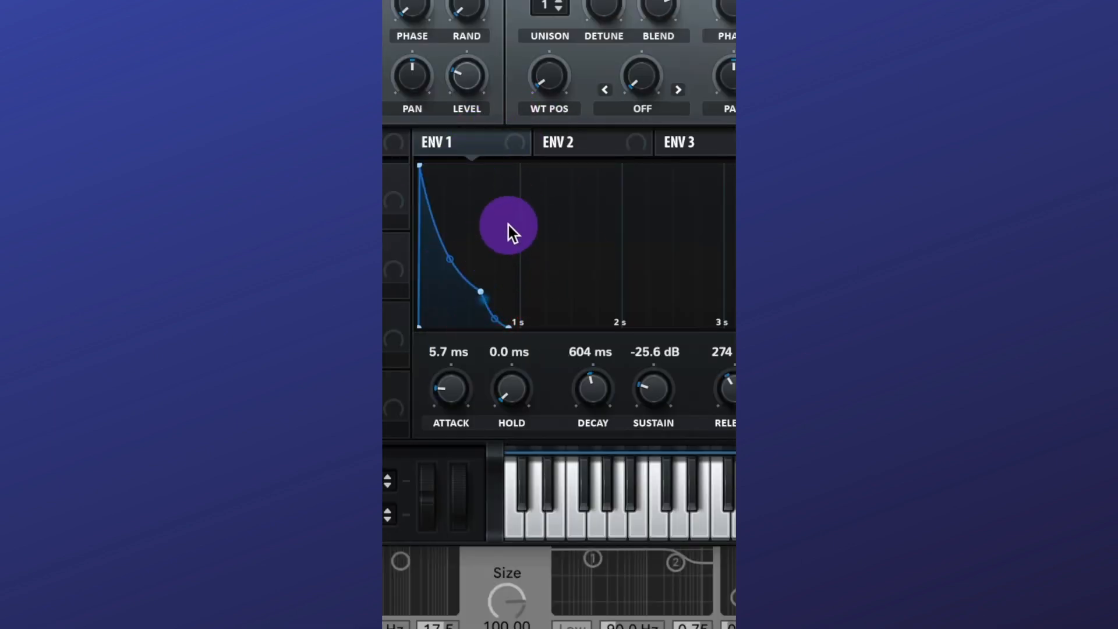
- Assign envelope 1 to modulate the filter's cutoff and lower the base cutoff
drag(513, 144, 1117, 18)
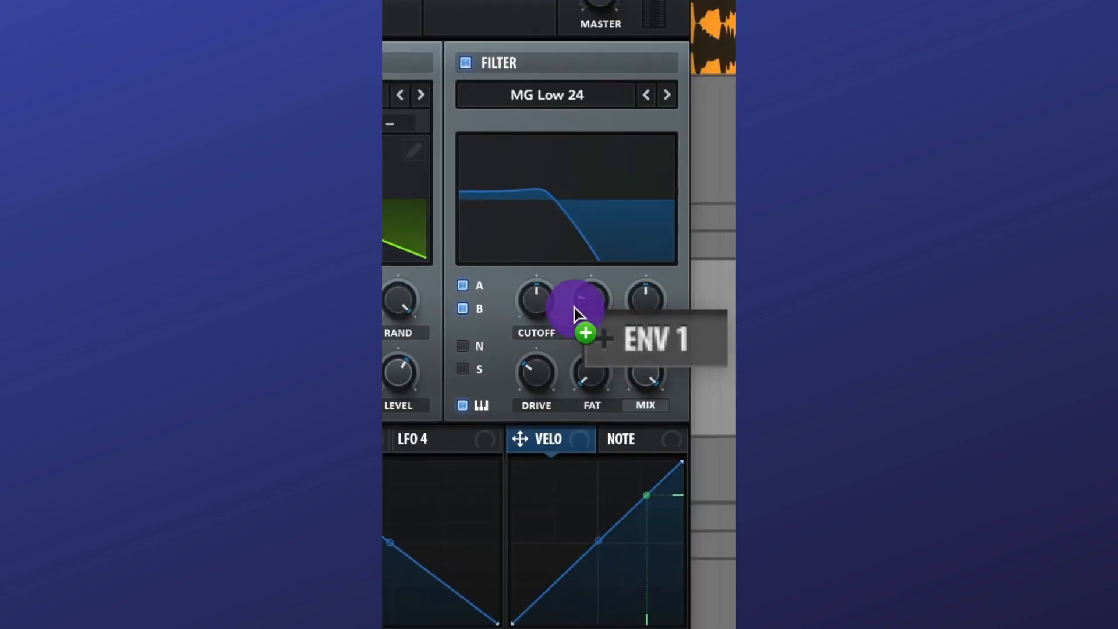
drag(575, 315, 536, 300)
drag(536, 300, 537, 352)
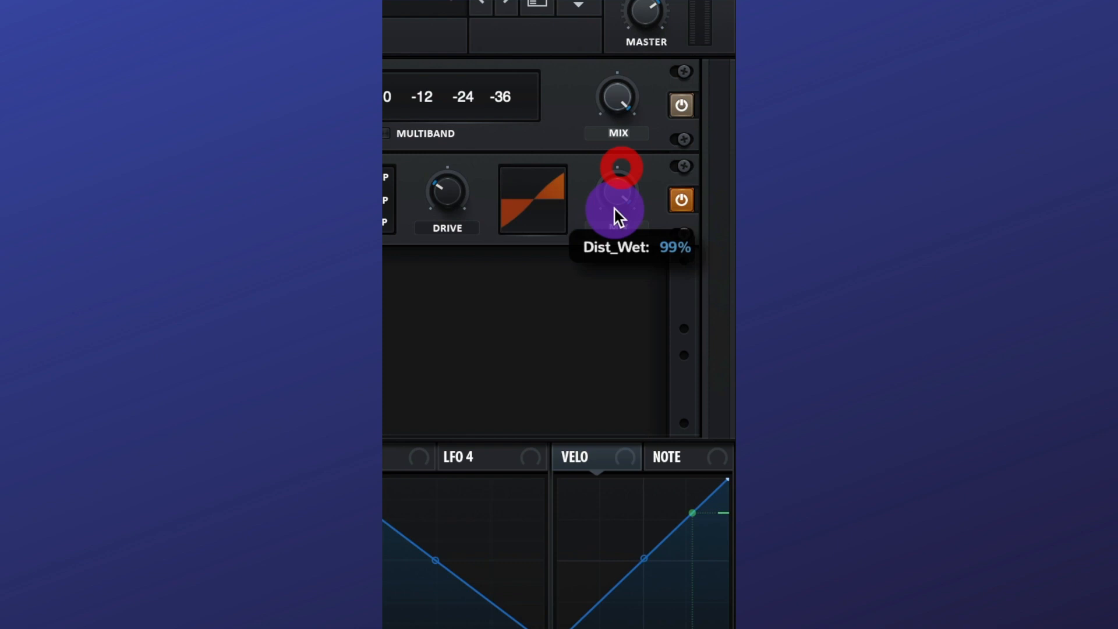
- Lower the distortion's mix and switch on the Reverb and EQ Eight devices on the bass track
drag(614, 209, 610, 283)
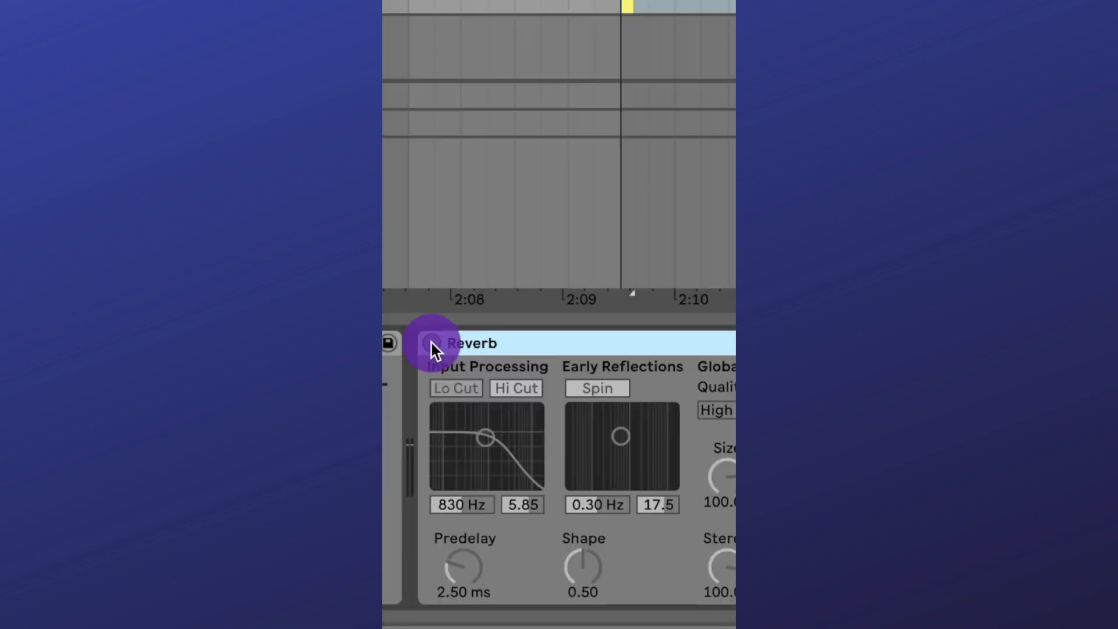
click(432, 344)
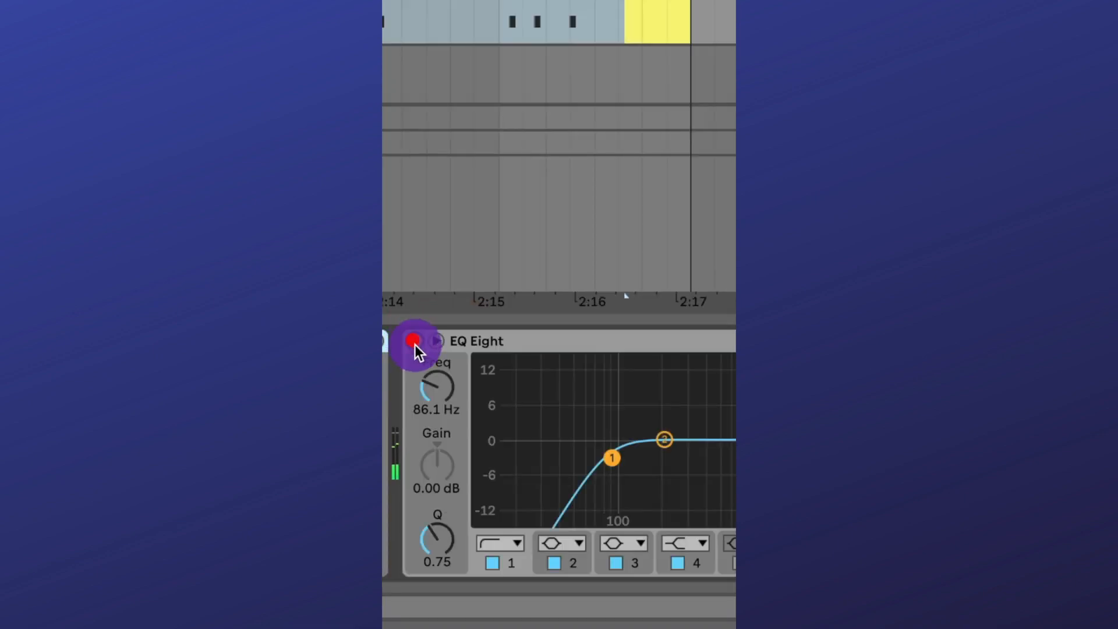
click(414, 340)
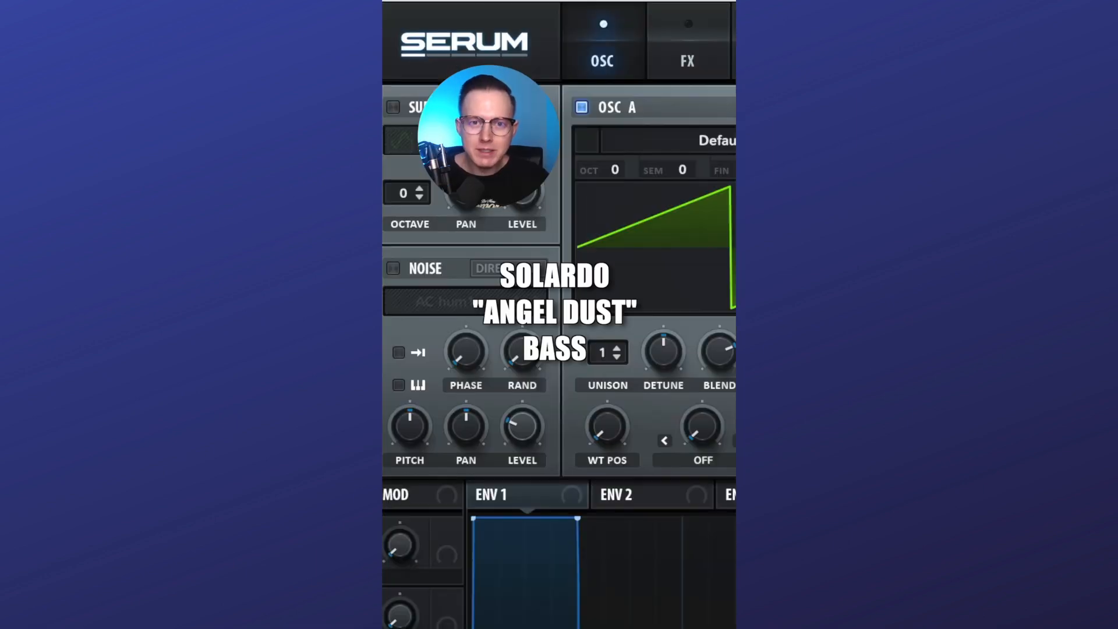
- Enable the sub oscillator as a sine at octave -1 and route it directly out
click(393, 107)
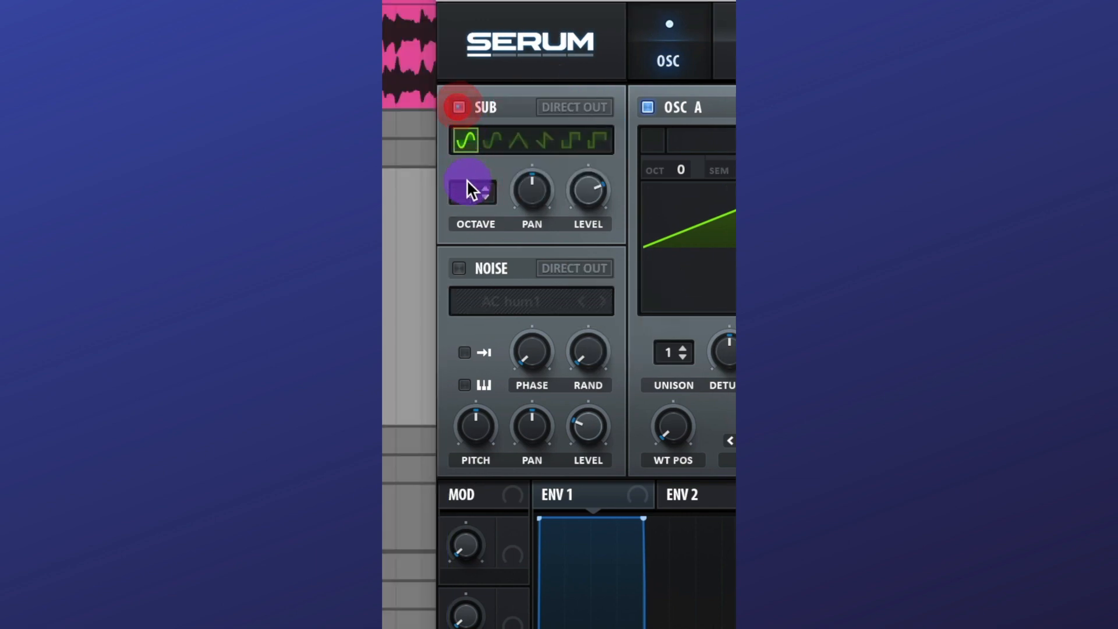
drag(471, 191, 471, 227)
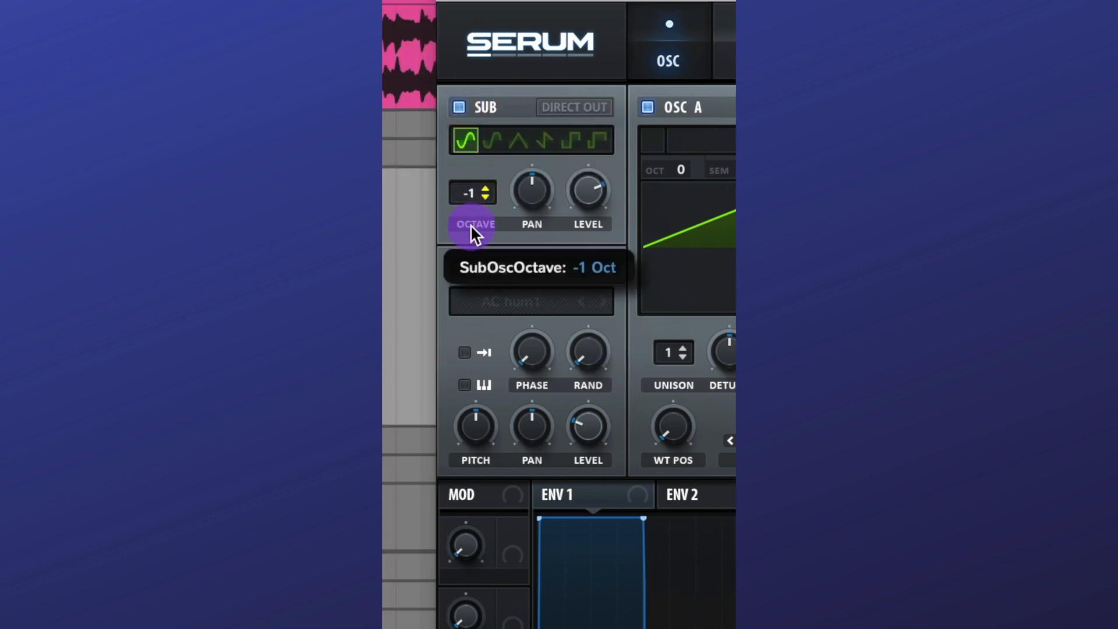
click(579, 117)
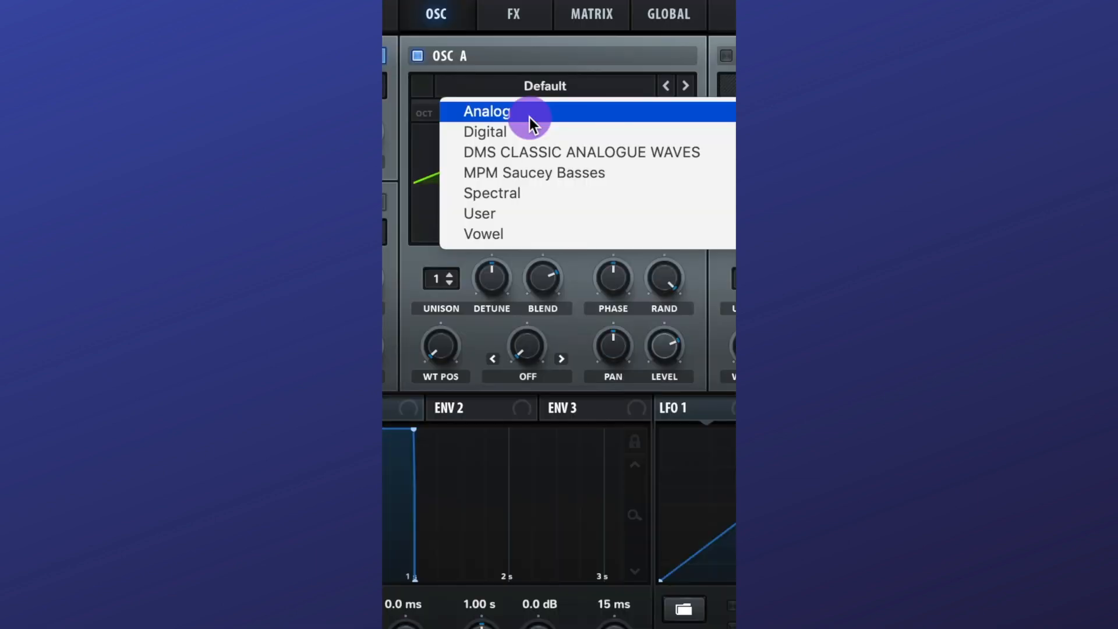
- Load the analog Basic Shapes wavetable into oscillator A and set its octave to -1
mouse_move(529, 117)
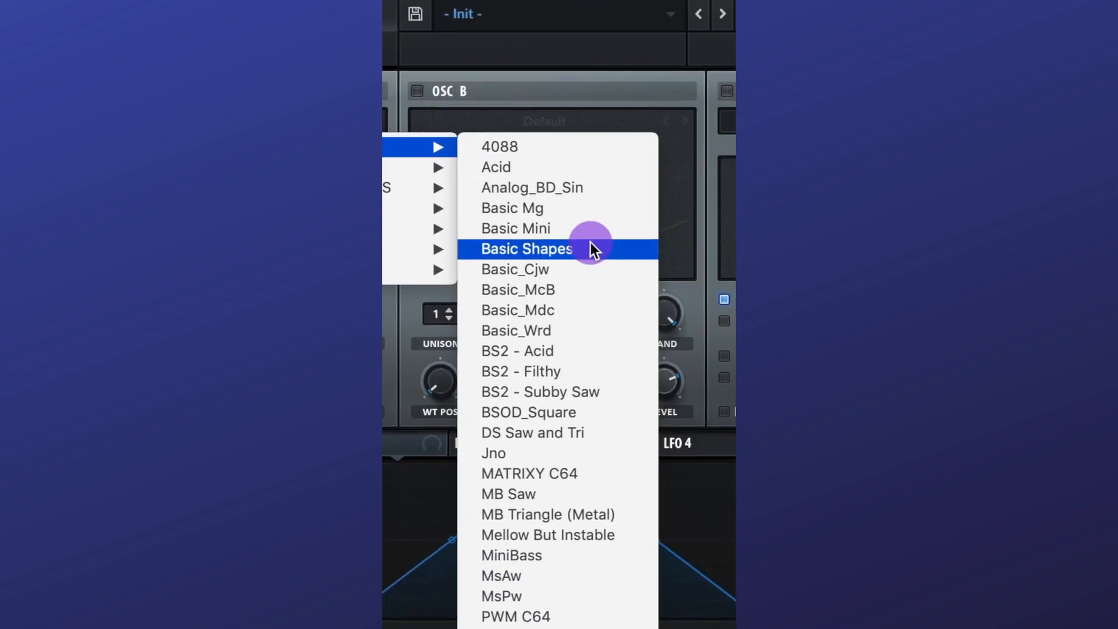
click(591, 244)
drag(445, 116, 443, 142)
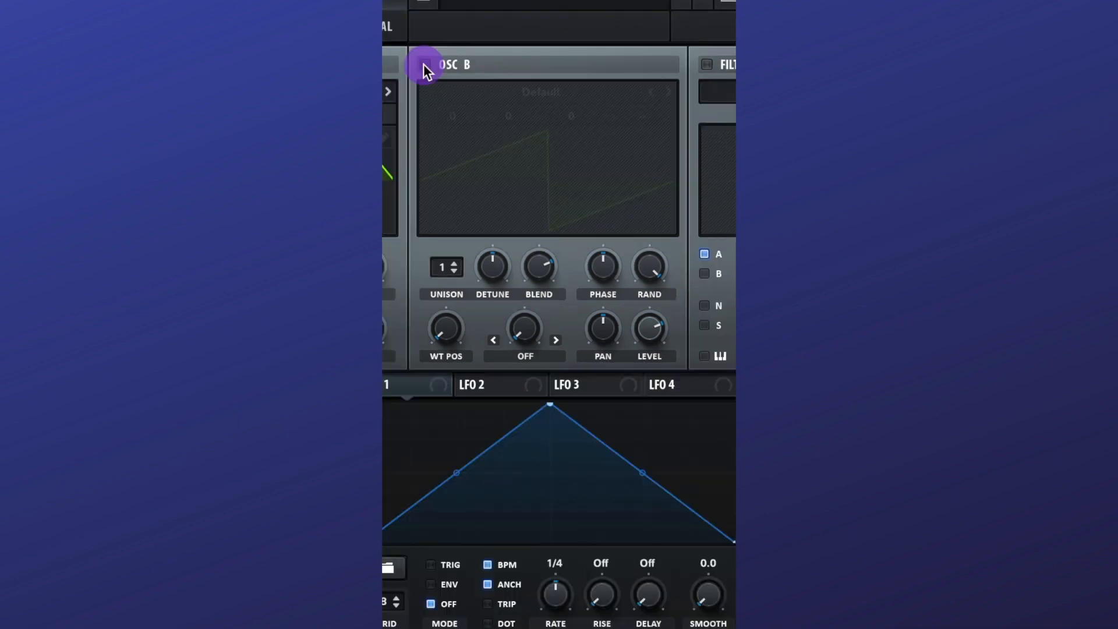
- Enable oscillator B with the Basic Shapes wavetable and set oscillator A's warp mode to FM (from B)
click(724, 67)
click(534, 95)
mouse_move(462, 130)
click(548, 239)
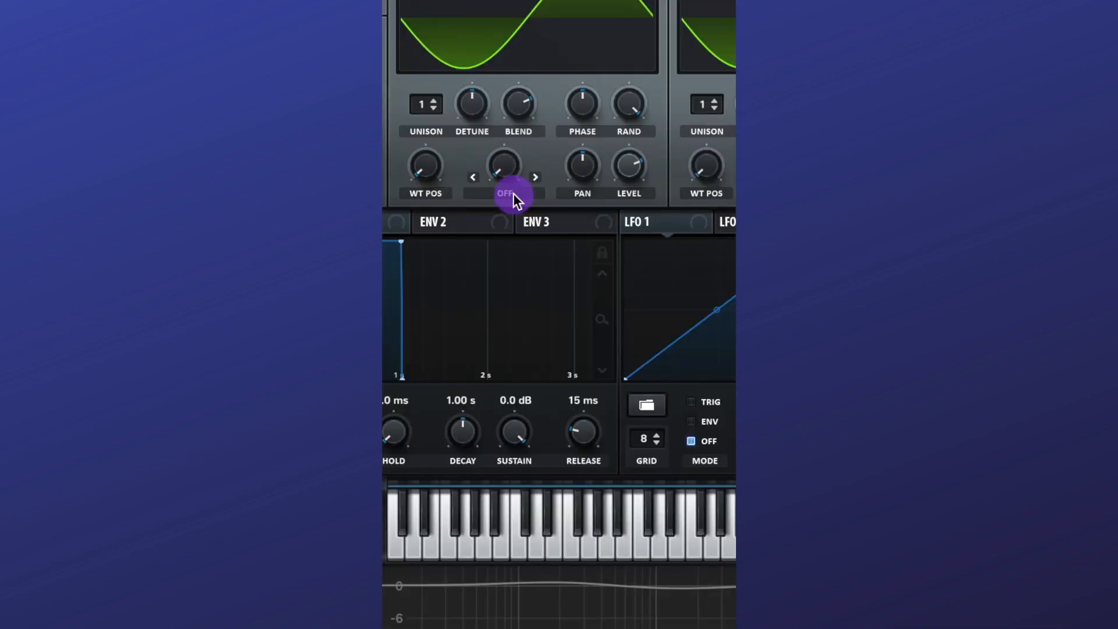
click(512, 194)
click(568, 548)
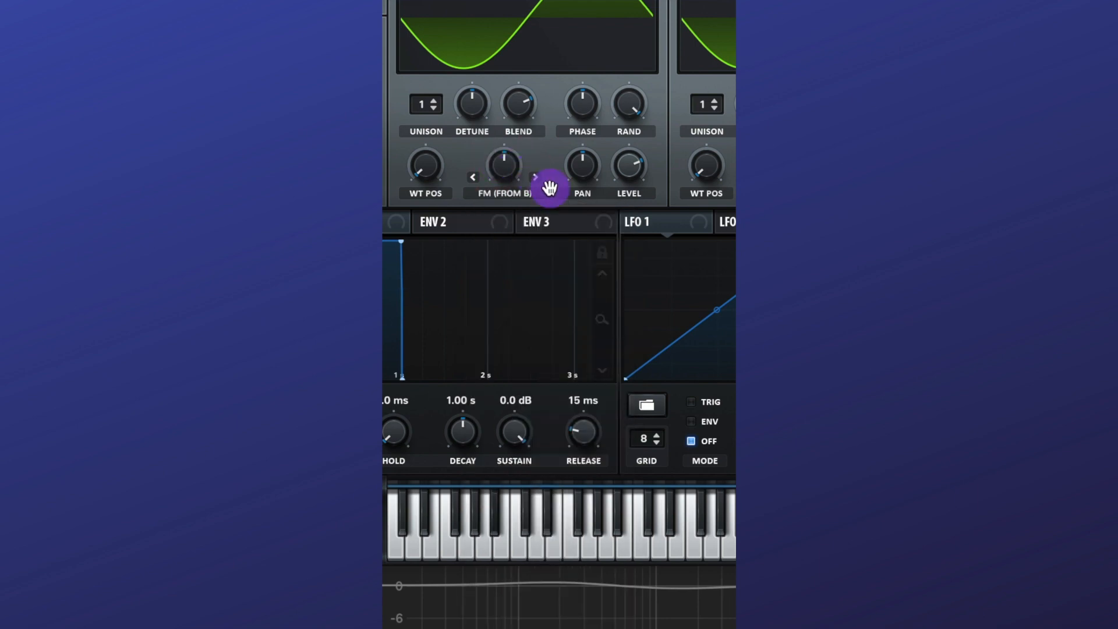
- Give envelope 1 a 489 ms decay with no sustain and assign it to modulate the sub oscillator's level
click(579, 181)
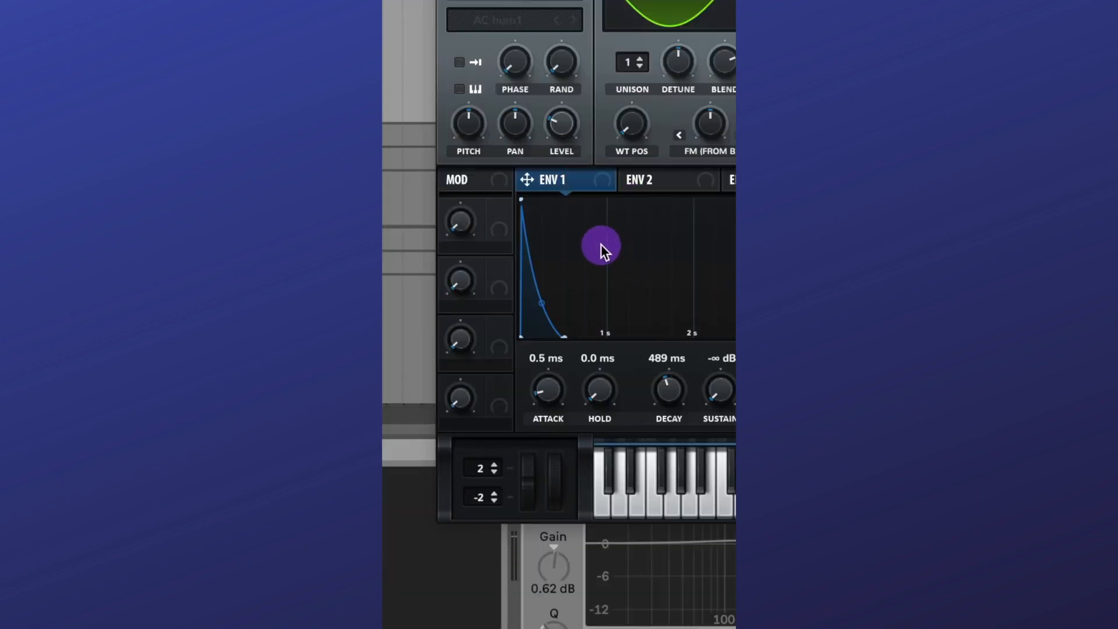
drag(602, 181, 561, 230)
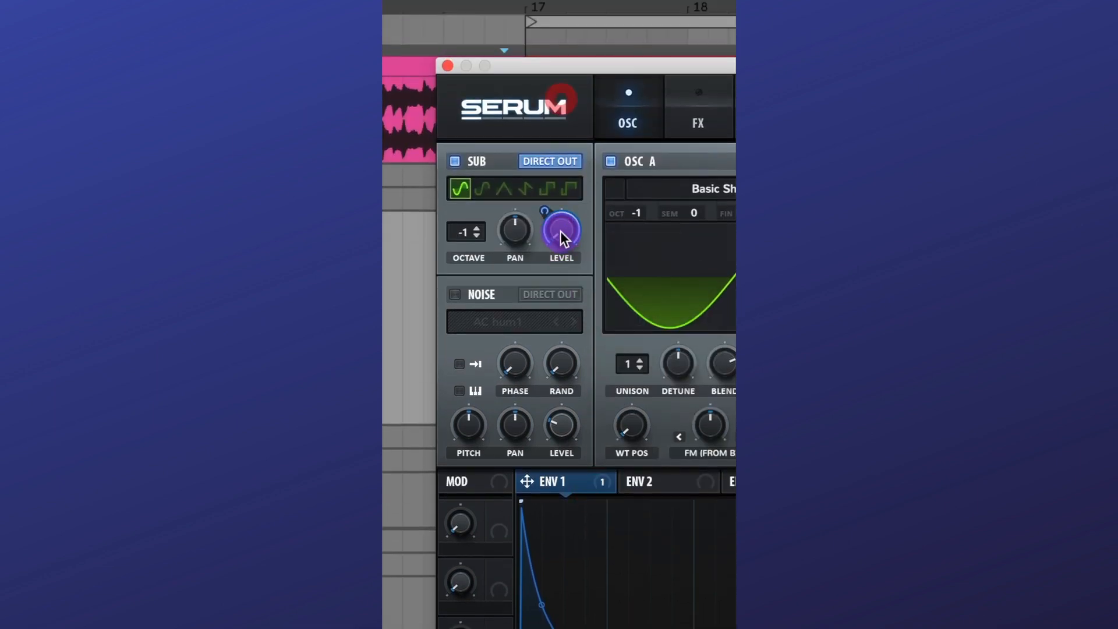
drag(599, 173, 648, 336)
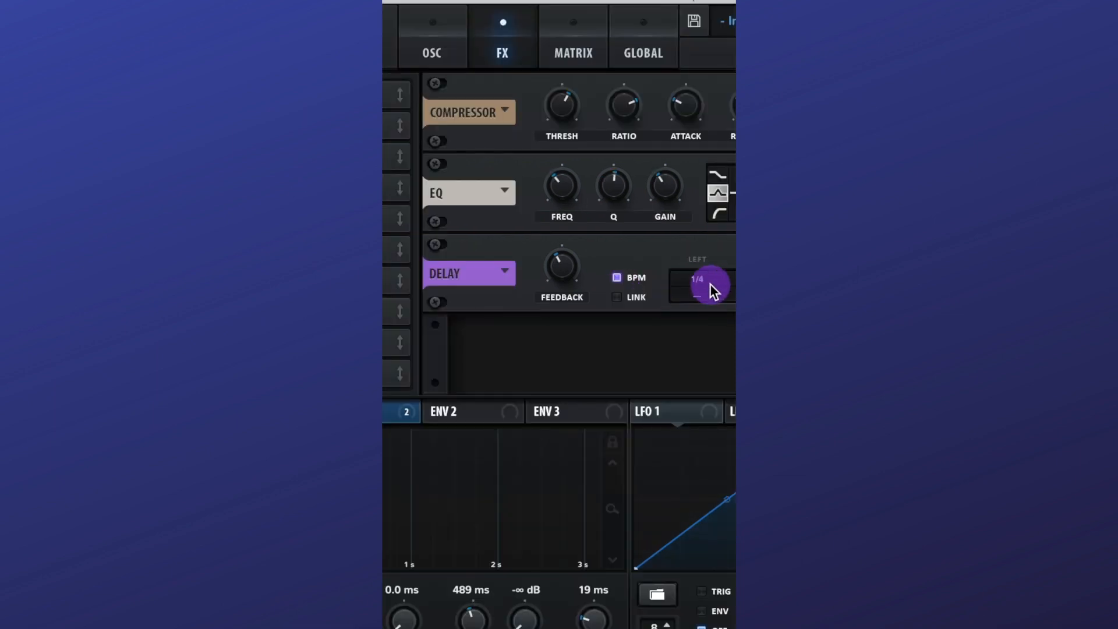
- Set both delay times to 1/8 with reduced feedback and add a Hall reverb
click(582, 302)
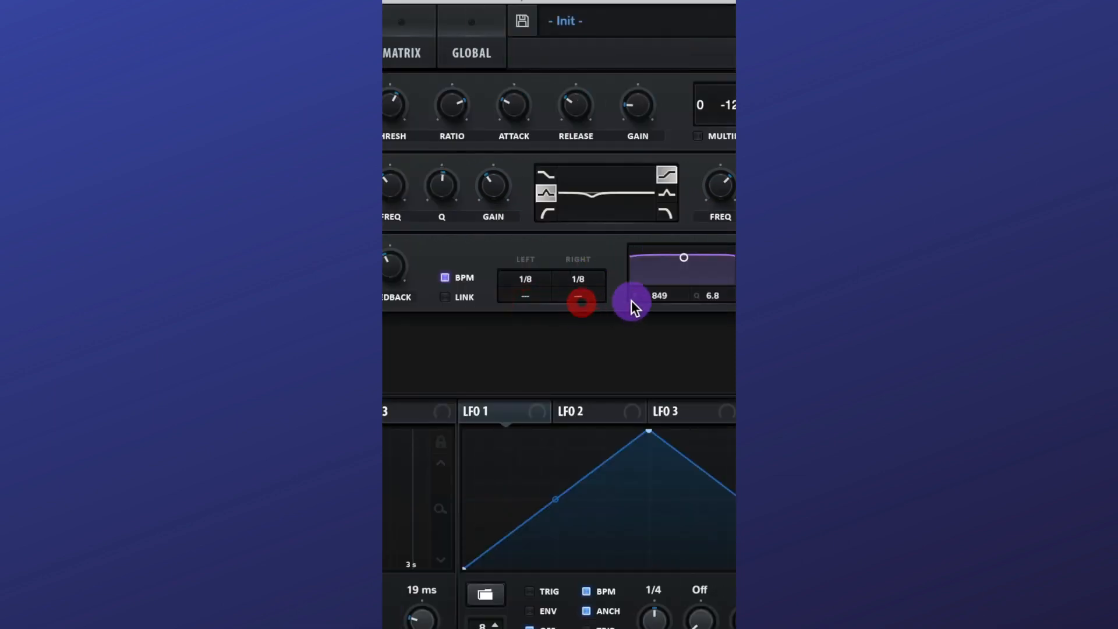
click(549, 277)
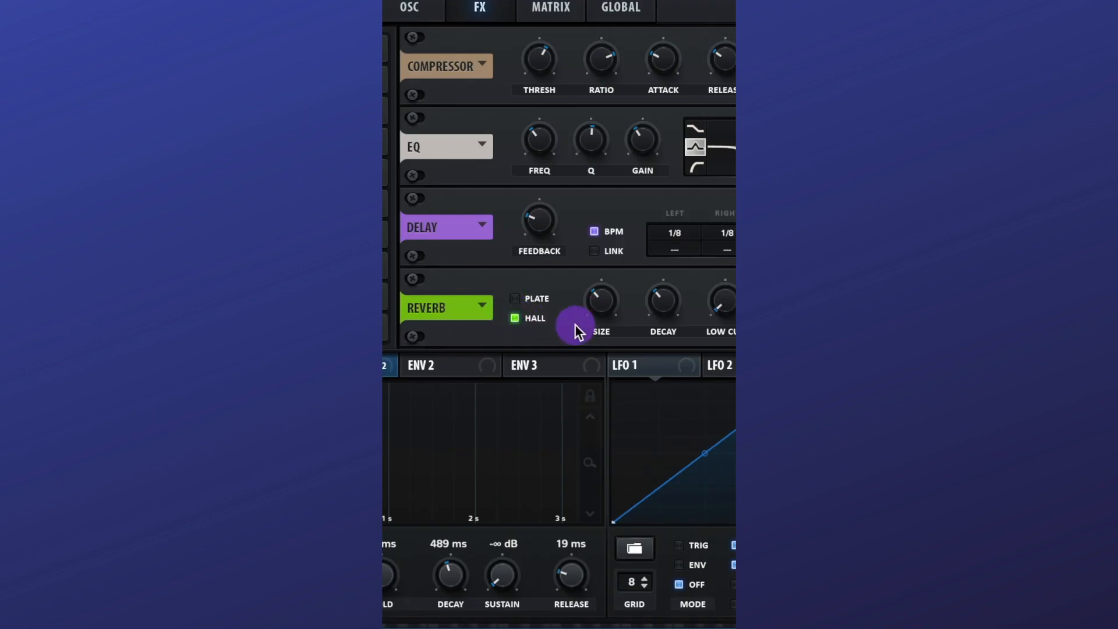
drag(733, 310, 730, 260)
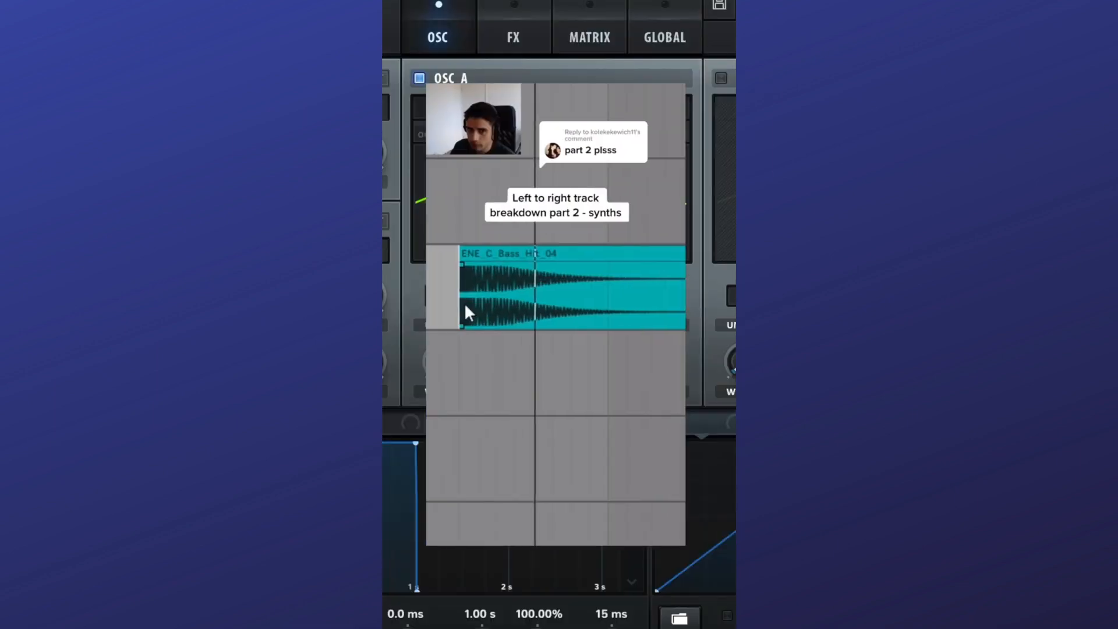
- Load the Analog_BD_Sin wavetable into oscillator A at position 180 and switch the HardClip distortion's filter to Post
click(545, 106)
mouse_move(663, 135)
click(831, 168)
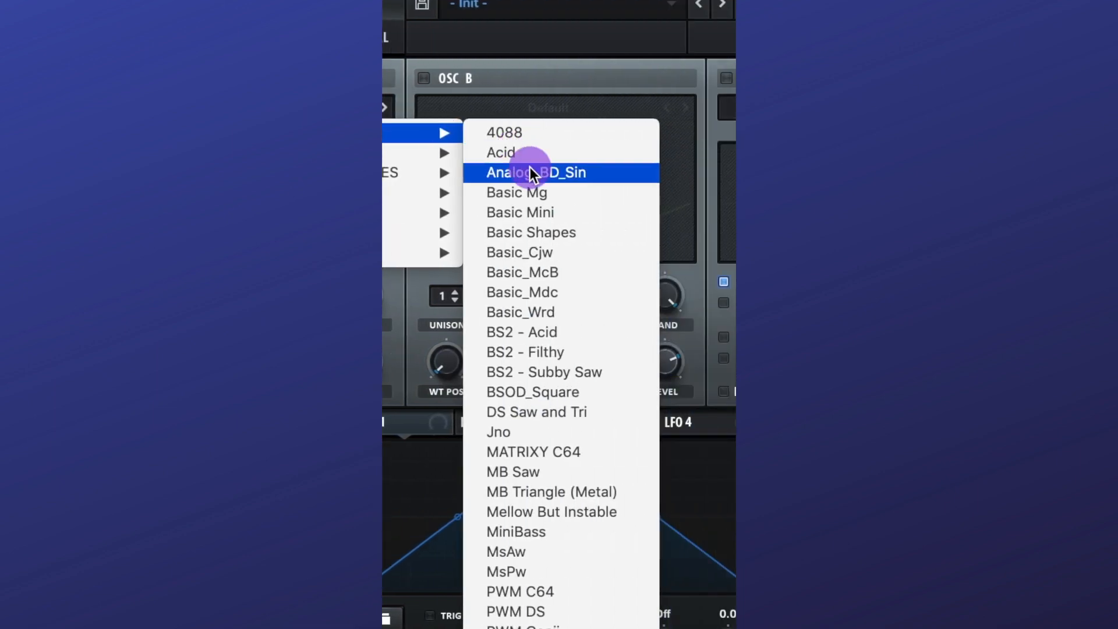
double_click(444, 358)
text(180)
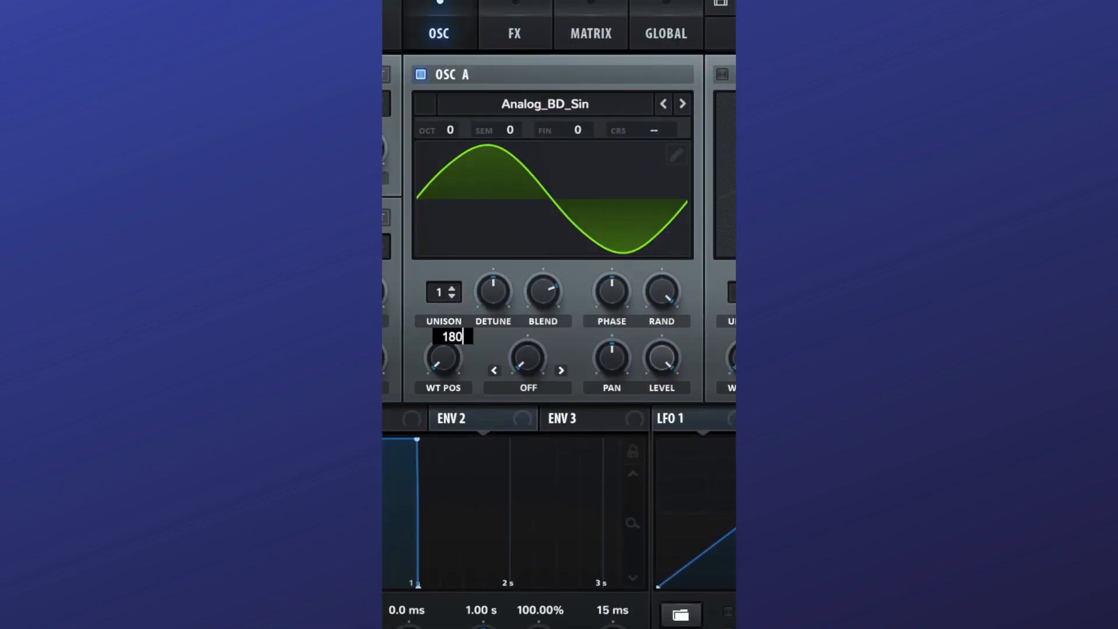
key(Return)
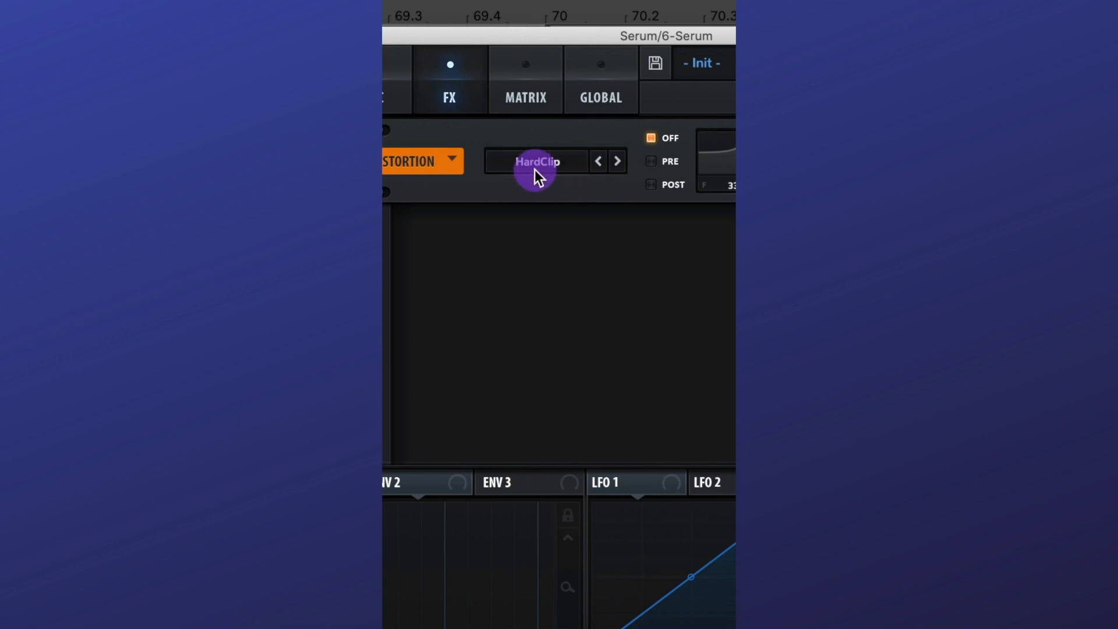
click(651, 184)
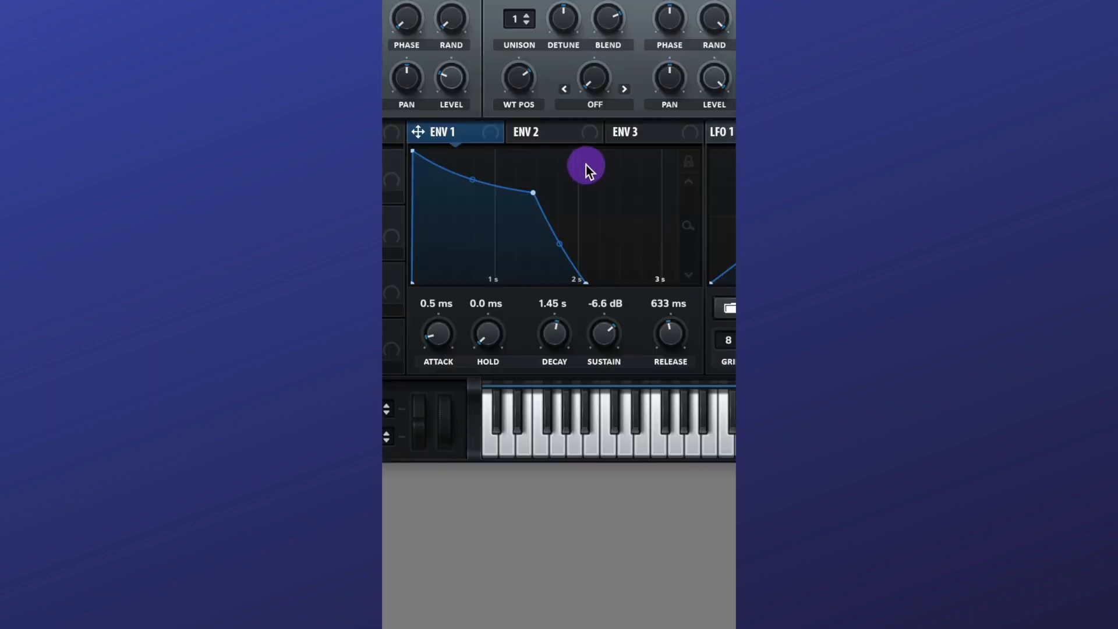
- Give envelope 2 a 360 ms decay with no sustain and use it to modulate oscillator A's warp in FM (from B) mode
click(542, 133)
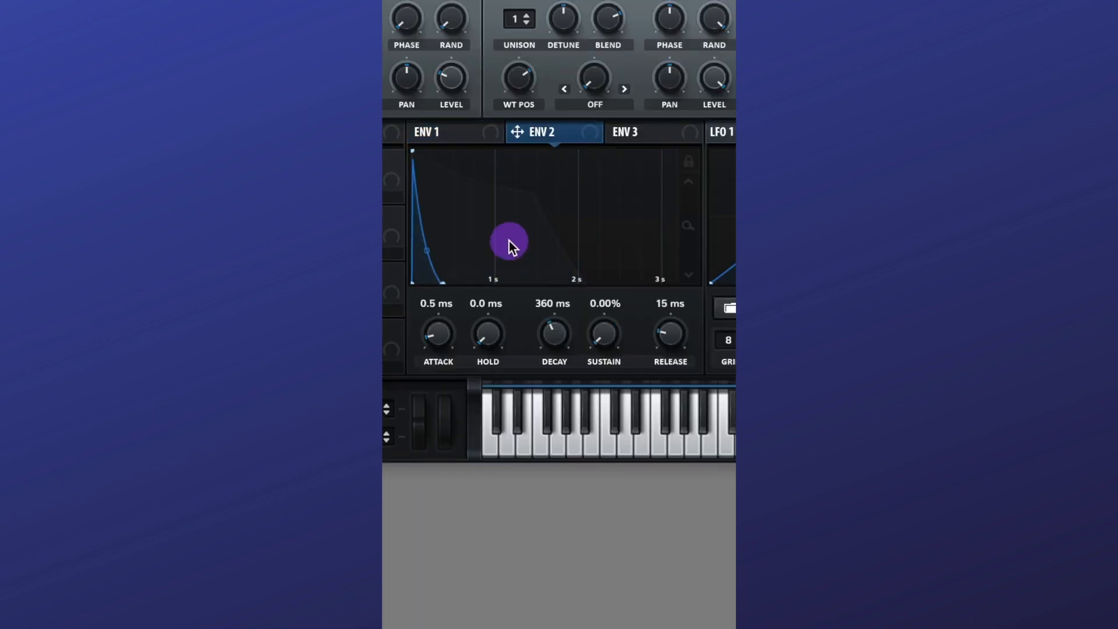
drag(586, 136, 588, 83)
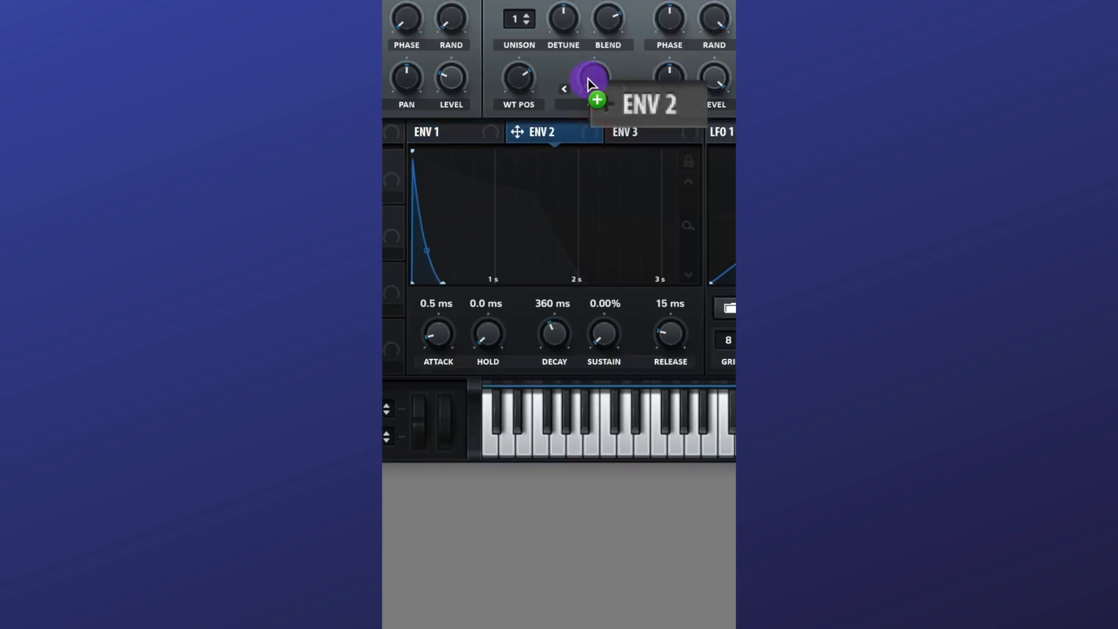
click(595, 105)
drag(588, 79, 577, 109)
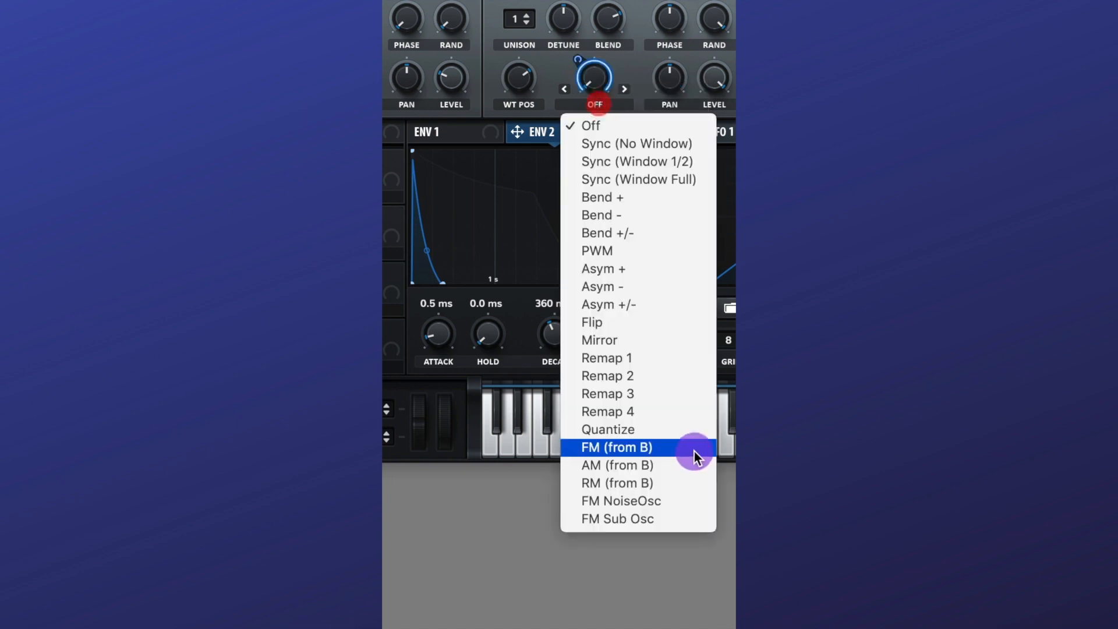
click(693, 450)
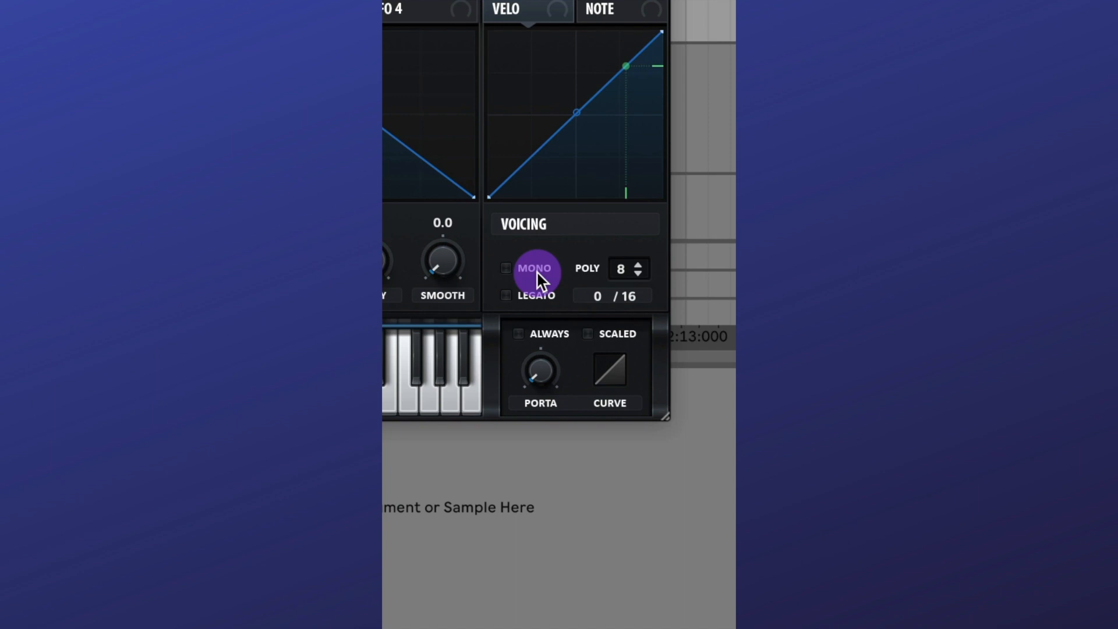
- Switch the voicing to Mono and reduce the phaser's mix
click(535, 271)
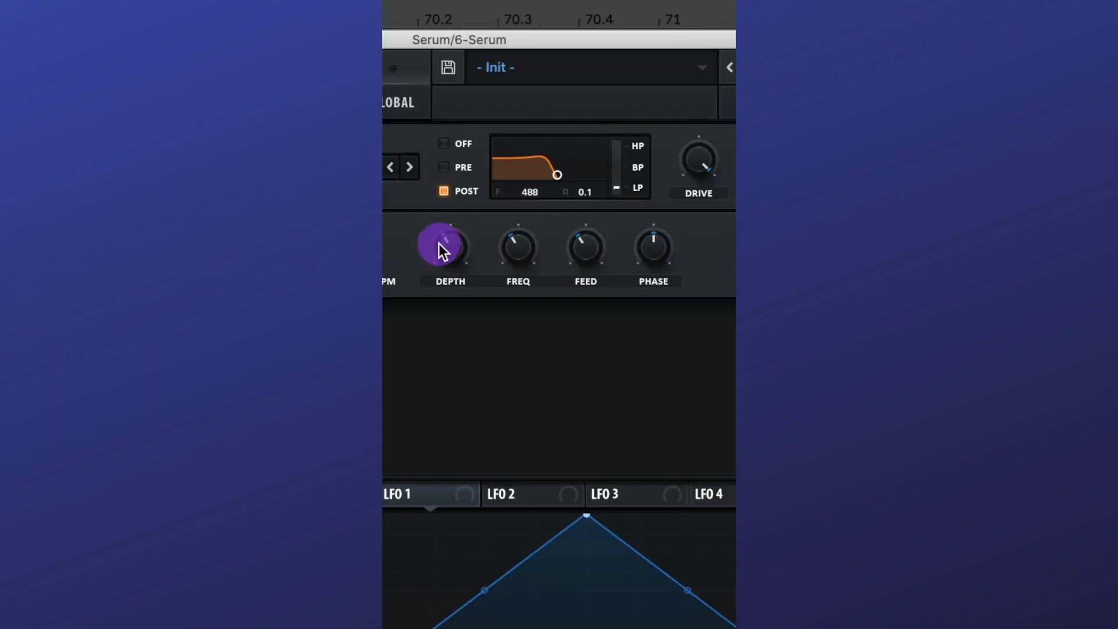
click(559, 248)
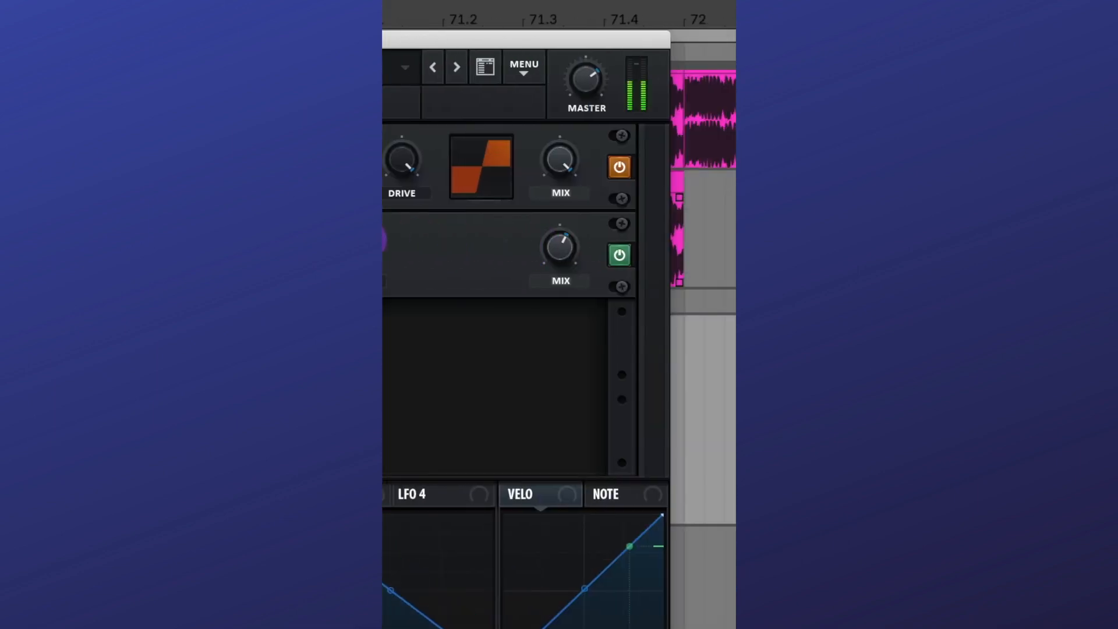
- Add a flanger after the phaser and lower its mix
click(609, 269)
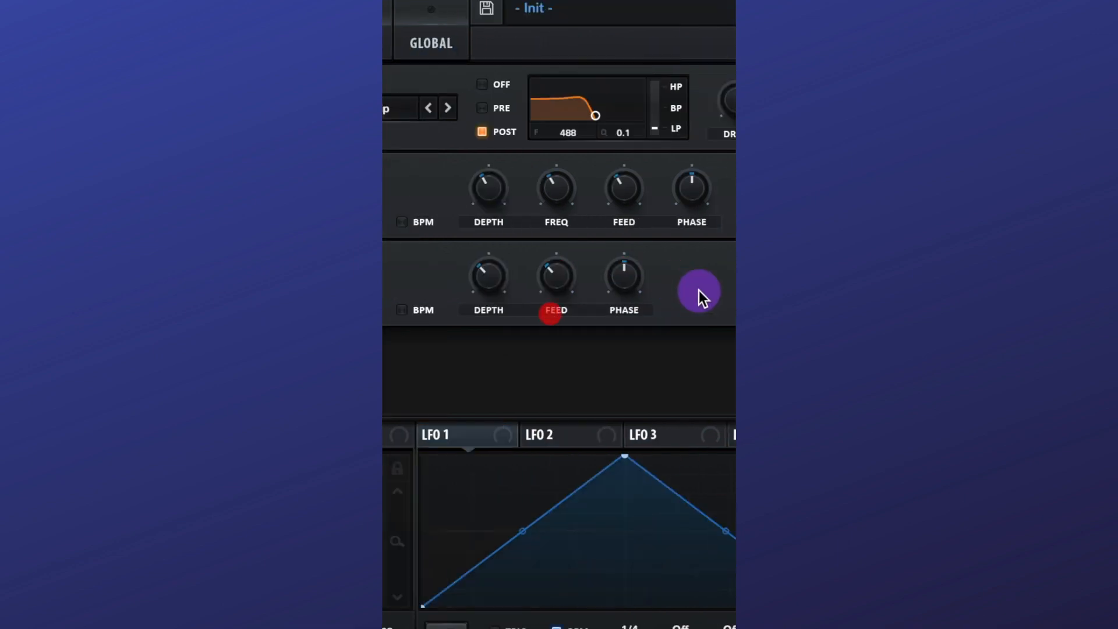
double_click(570, 275)
text(1)
key(Return)
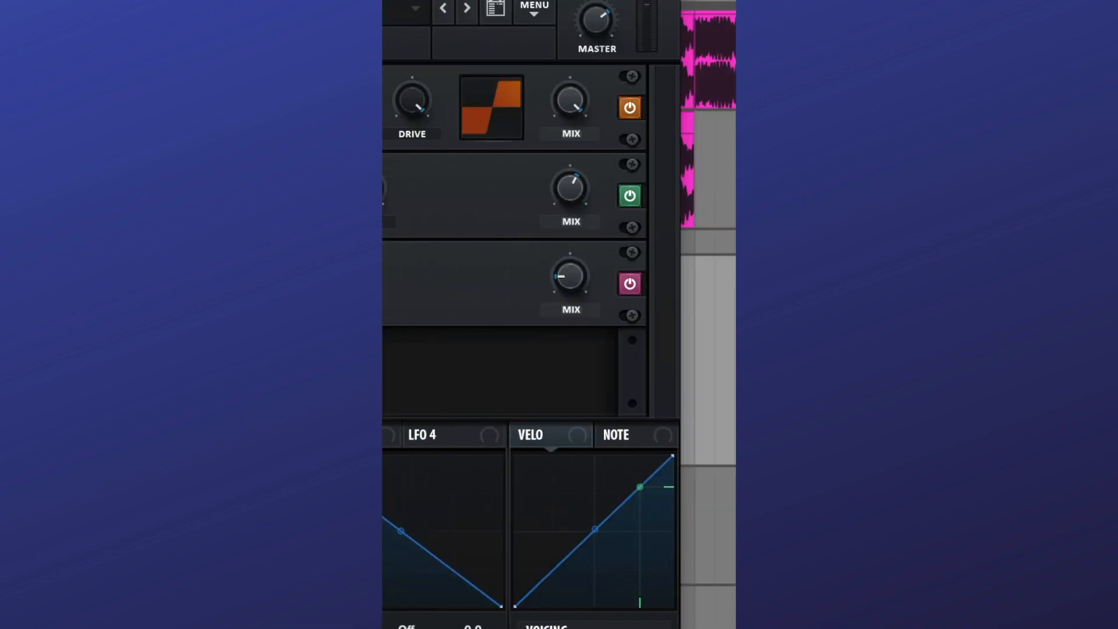
- Set the EQ's low band to a high-pass at 190 Hz
click(474, 217)
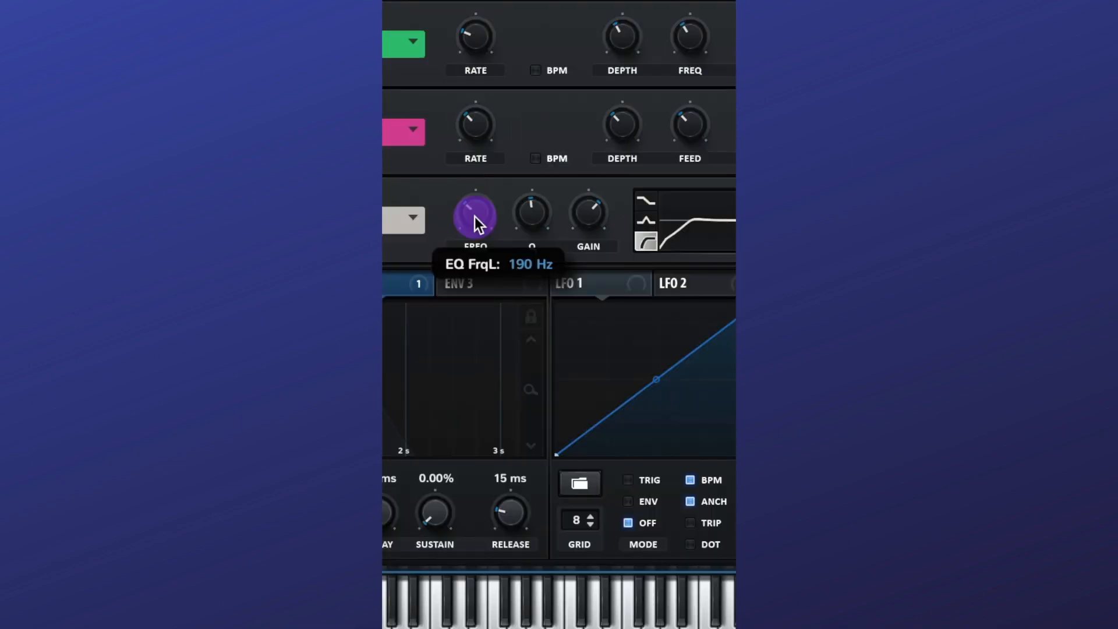
click(627, 214)
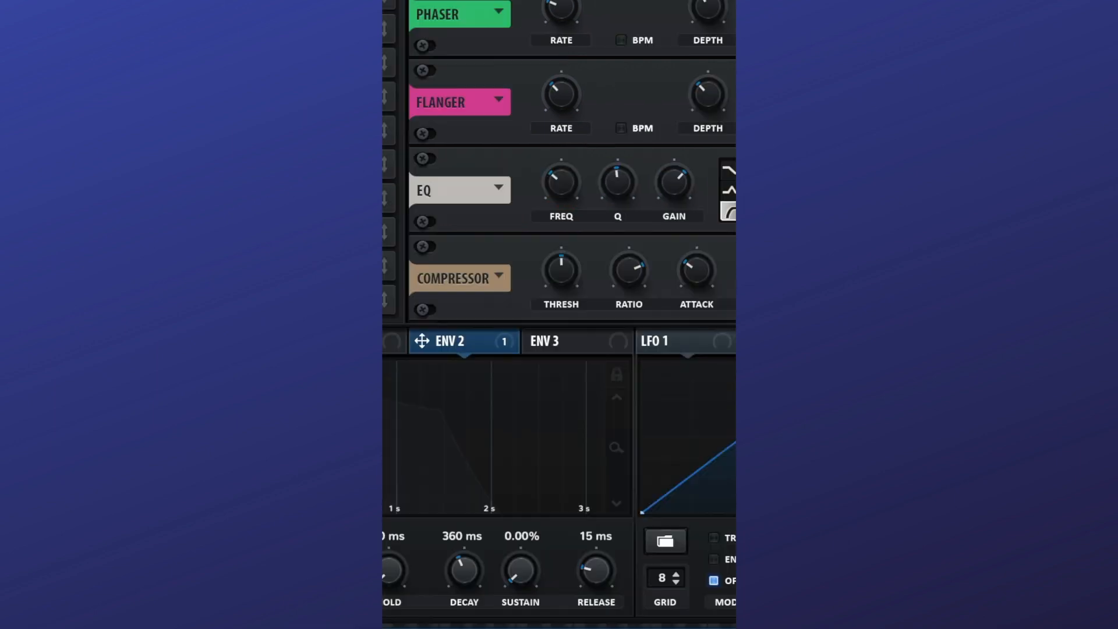
- Set the filter effect to MG Low 24 with a cutoff of 1250 and slightly raised resonance and drive
scroll(693, 274, down, 1)
click(678, 279)
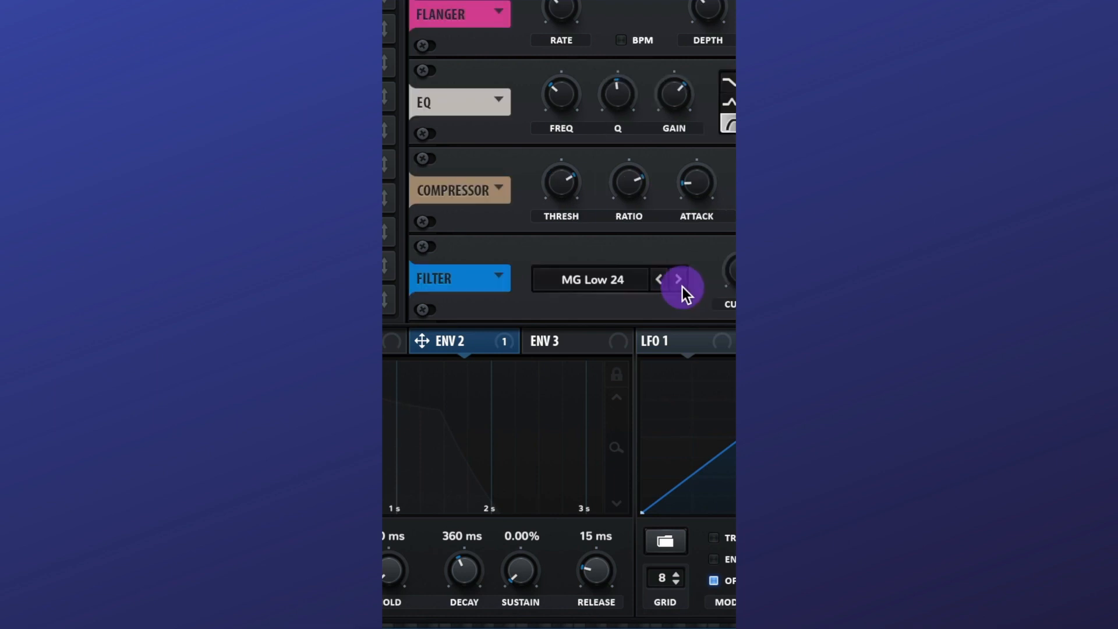
double_click(751, 263)
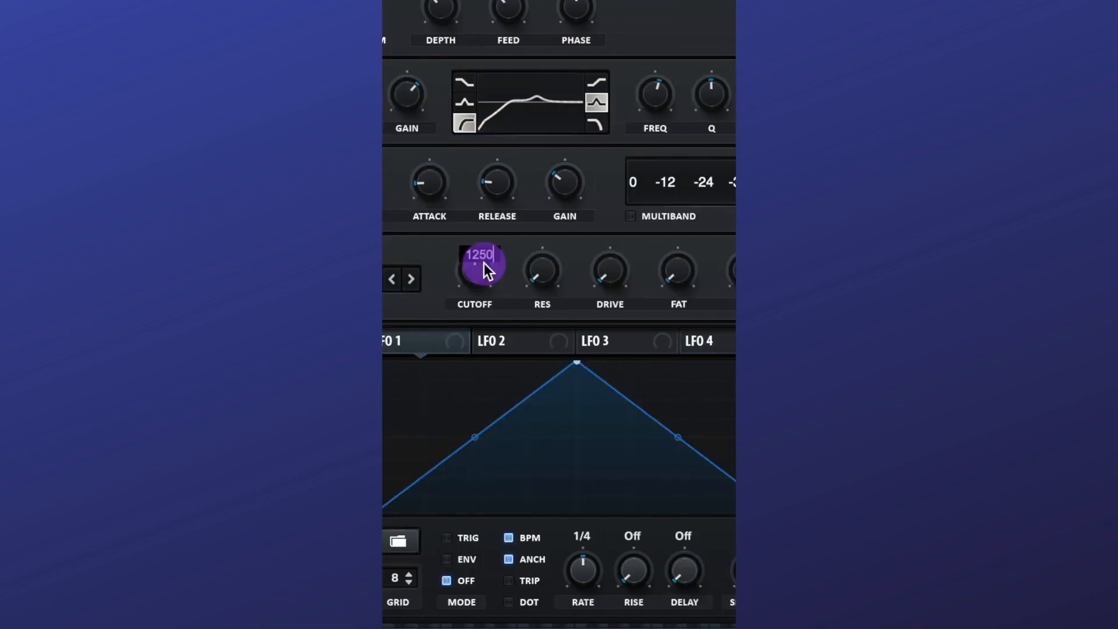
click(613, 248)
click(558, 282)
click(603, 271)
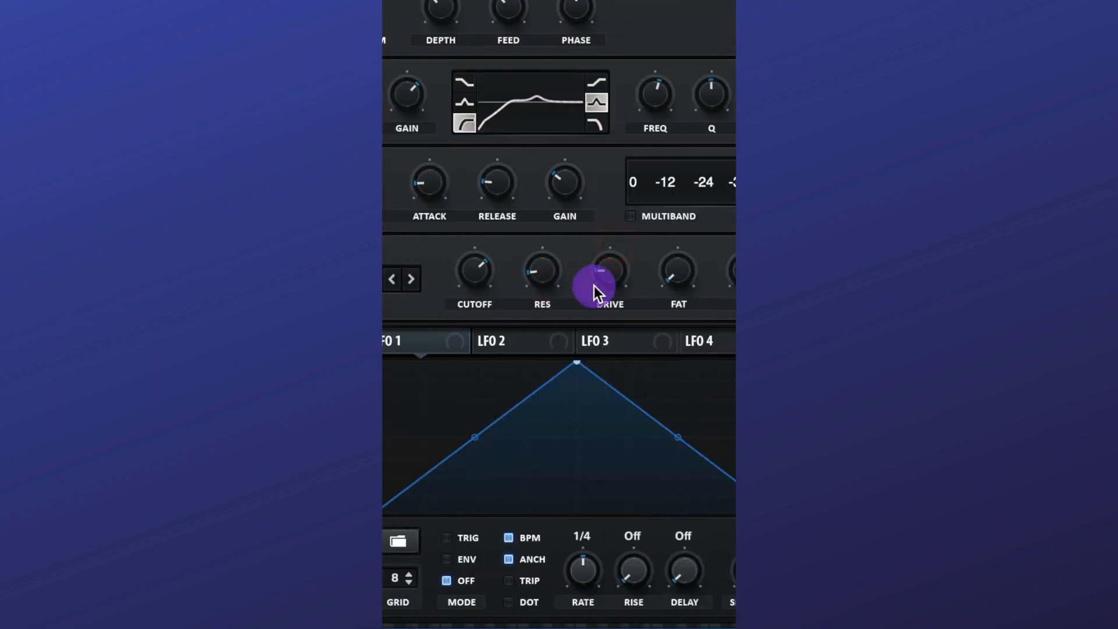
- Add a reverb after the filter effect and set its mix low
scroll(454, 288, down, 1)
click(454, 290)
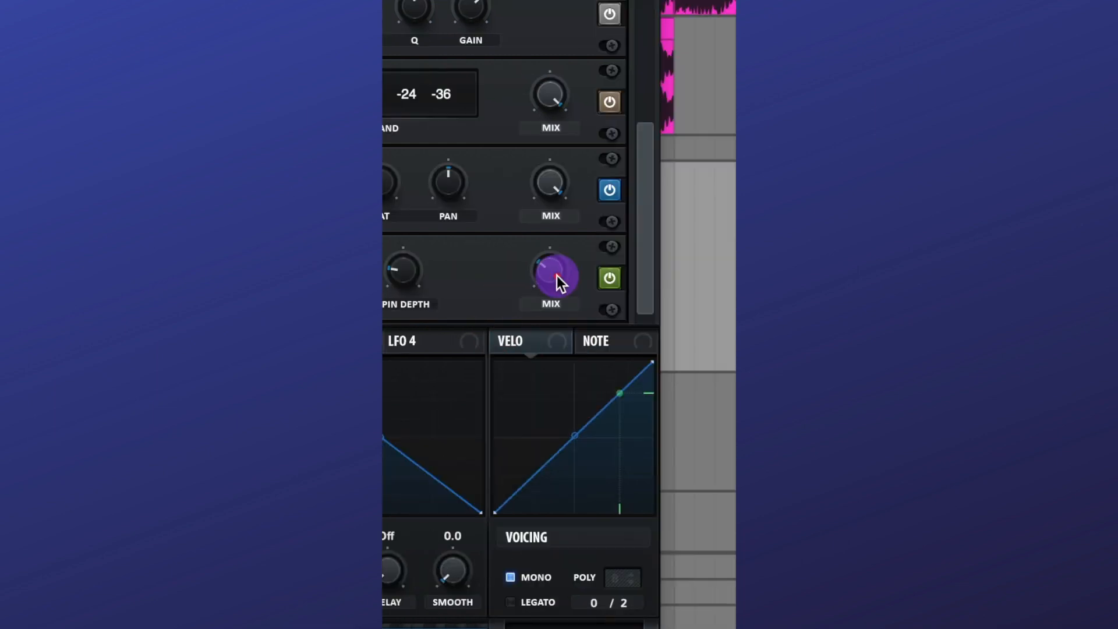
click(557, 276)
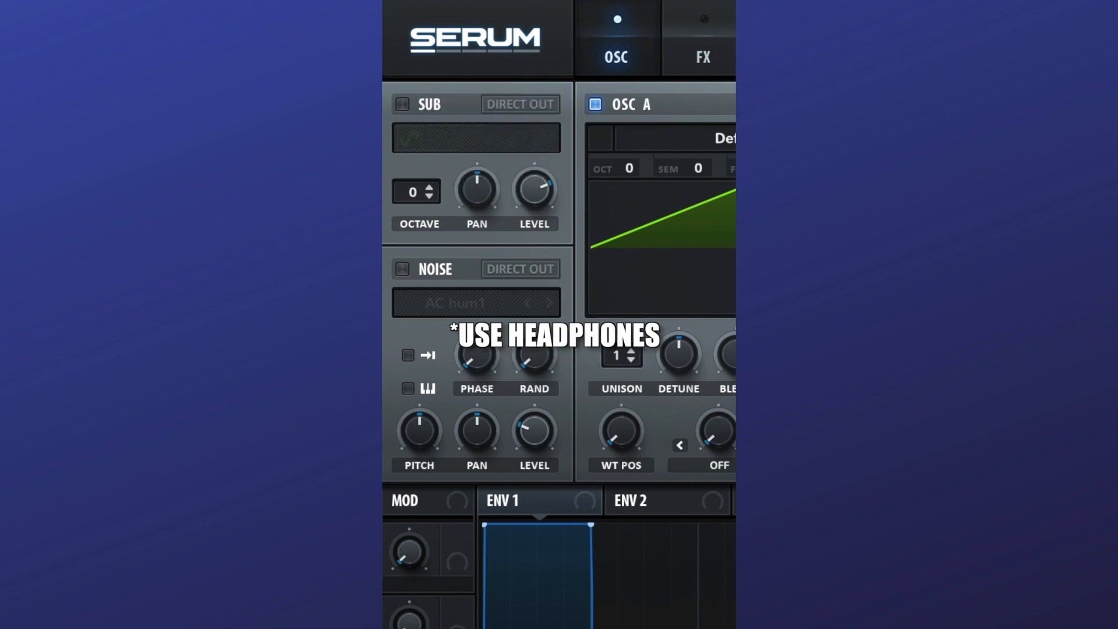
- Load the Basic Shapes wavetable into oscillator A and raise its level to maximum
click(562, 129)
mouse_move(583, 145)
click(572, 244)
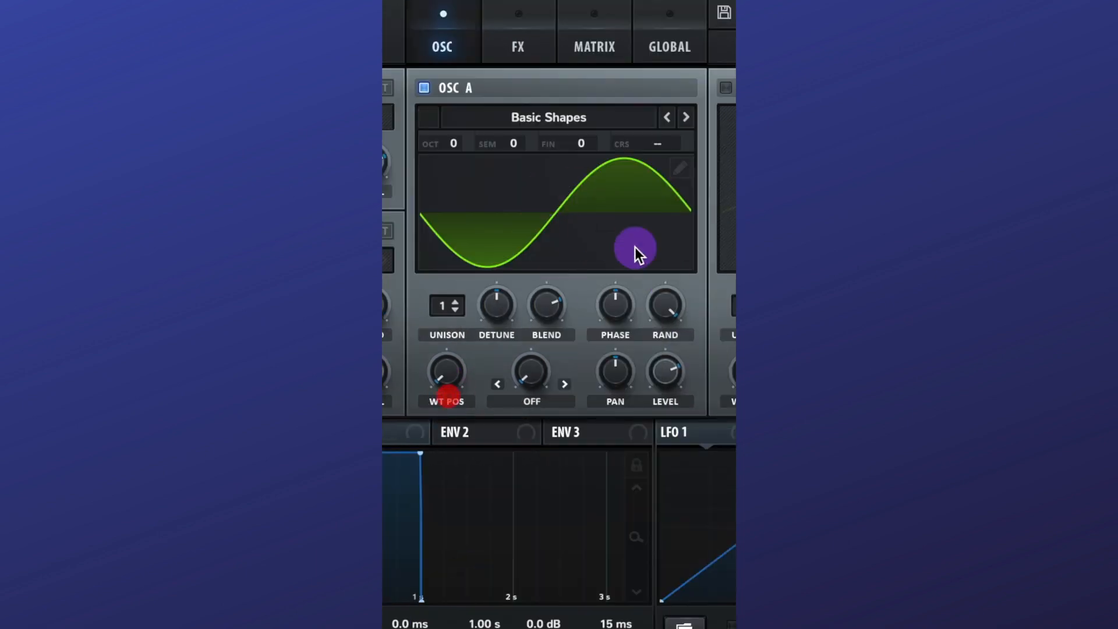
drag(665, 372, 670, 223)
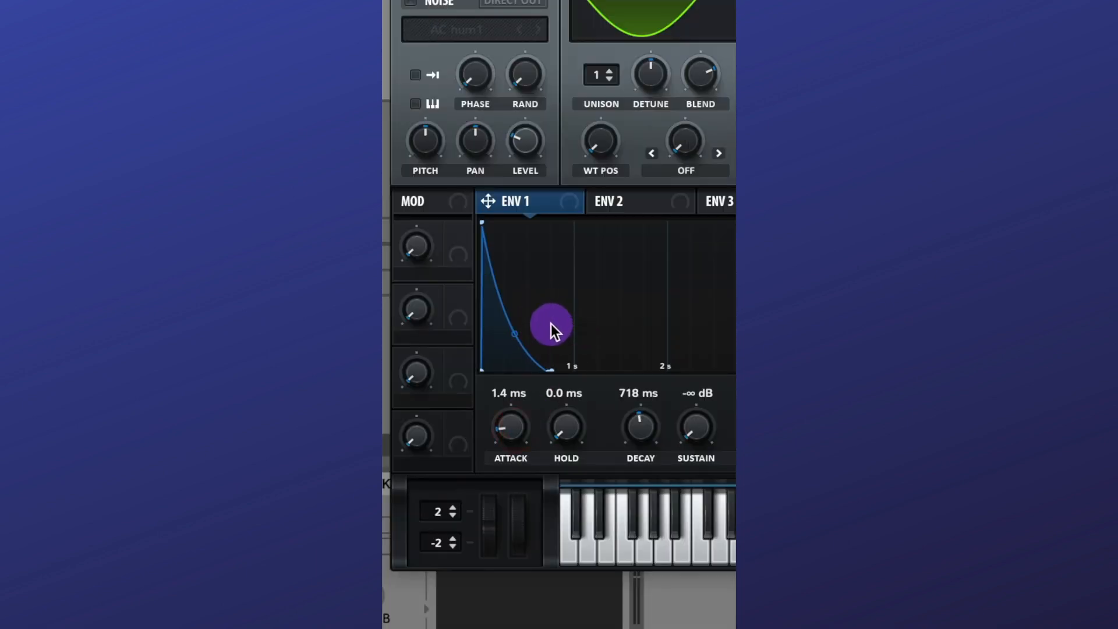
- Shape envelope 1 with 1.4 ms attack, 718 ms decay and no sustain, and lengthen its release
click(772, 428)
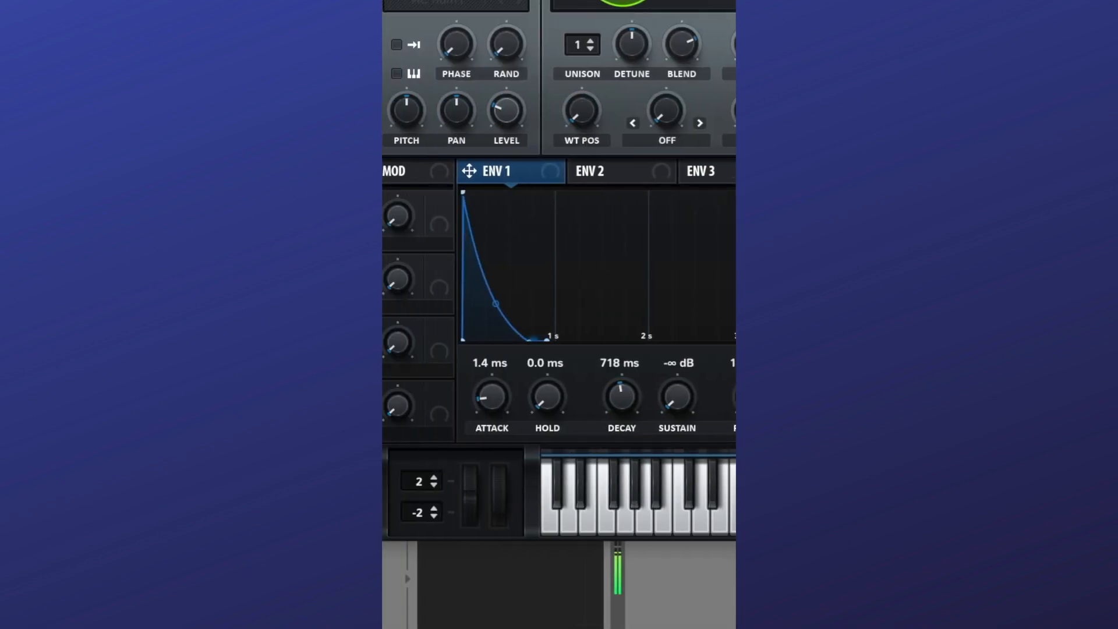
click(526, 345)
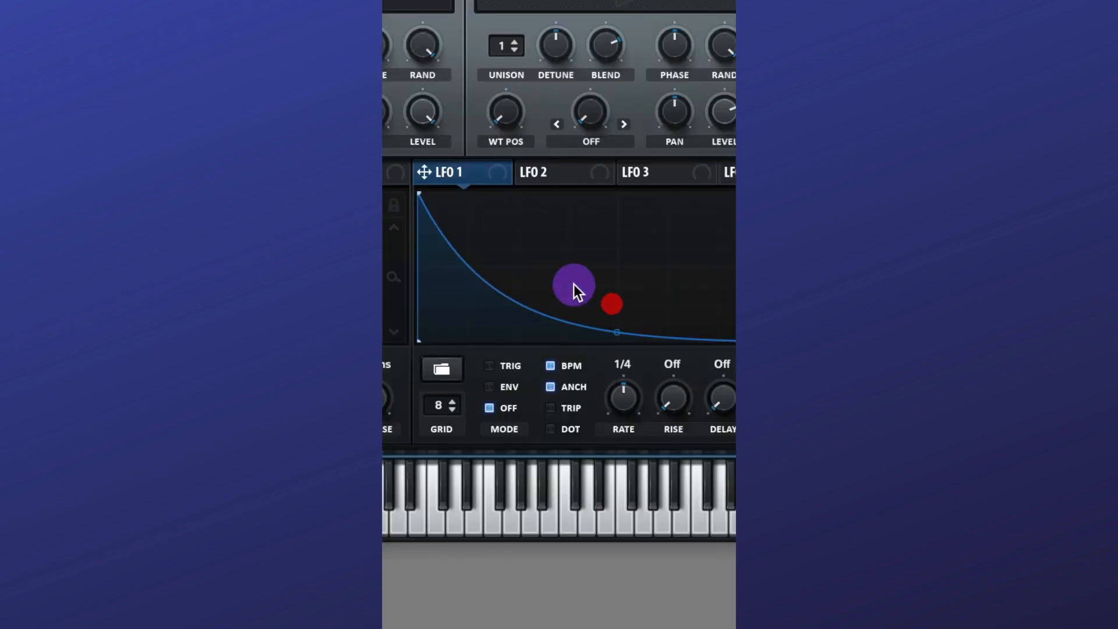
- Set LFO 1 to envelope mode at a free-running 20 Hz rate and assign it to modulate oscillator A
click(509, 389)
click(571, 366)
double_click(623, 365)
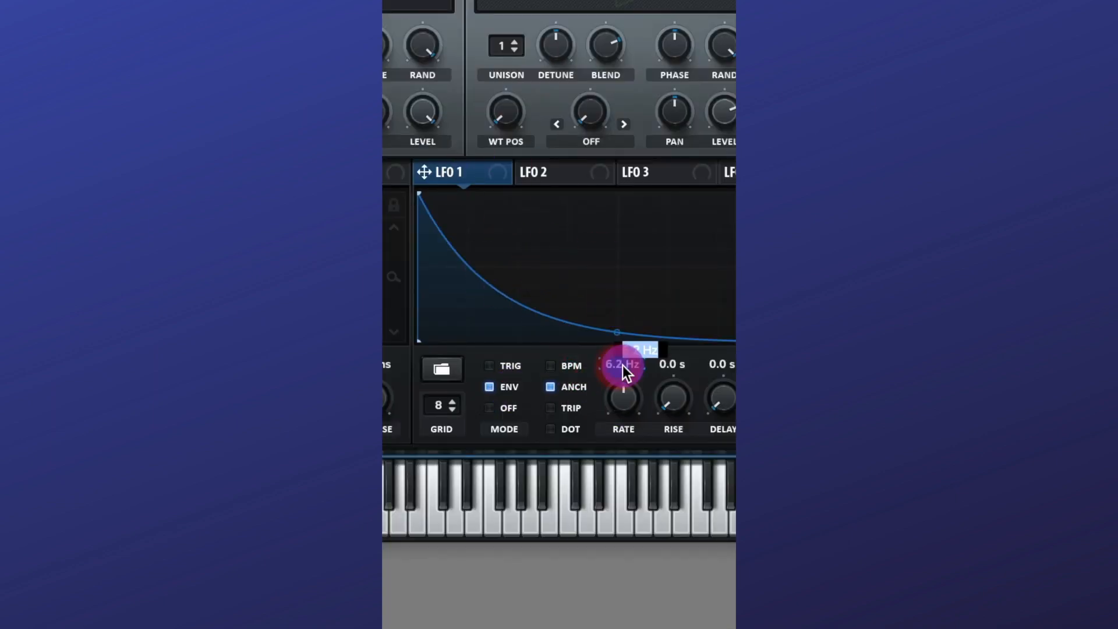
text(20)
key(Return)
drag(424, 172, 606, 133)
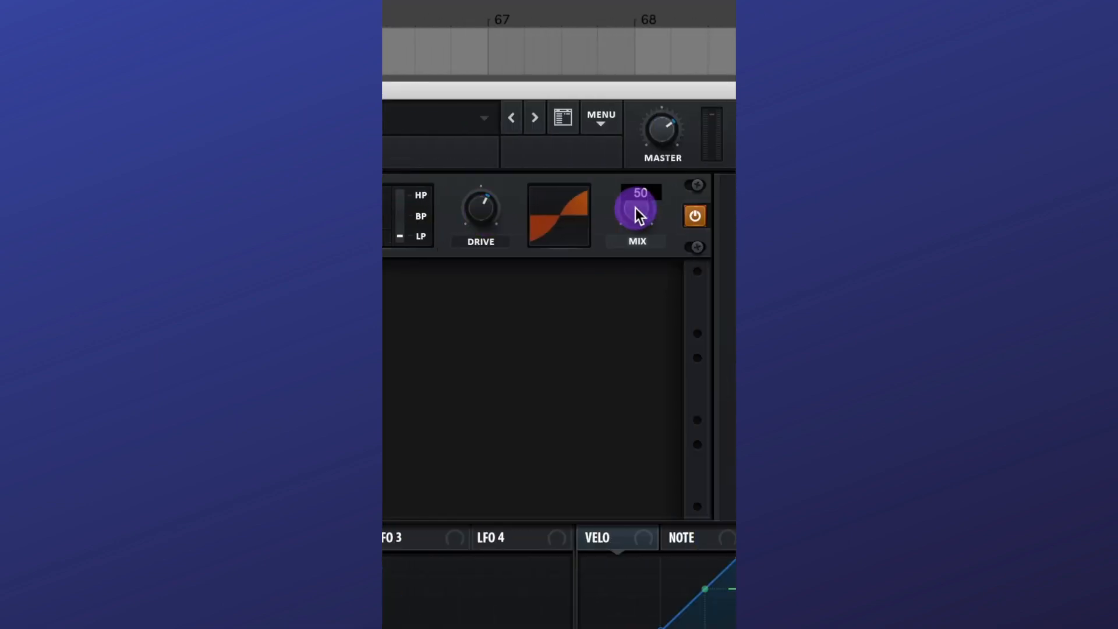
- Set the distortion effect's mix to 50
key(Return)
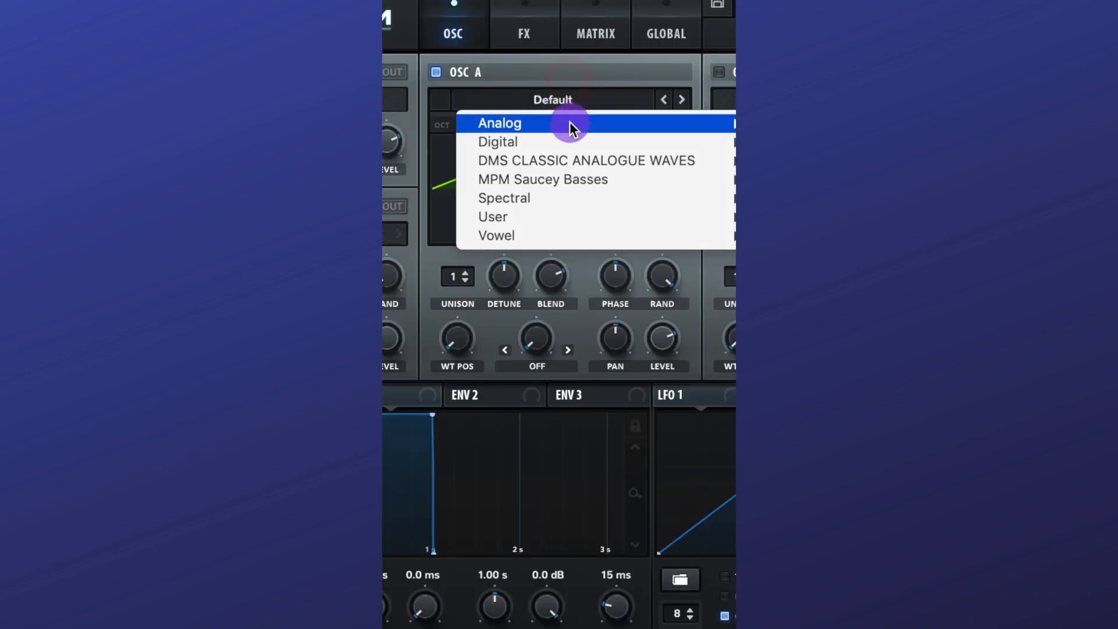
- Load the Analog_BD_Sin wavetable into oscillator A and raise its wavetable position
mouse_move(571, 123)
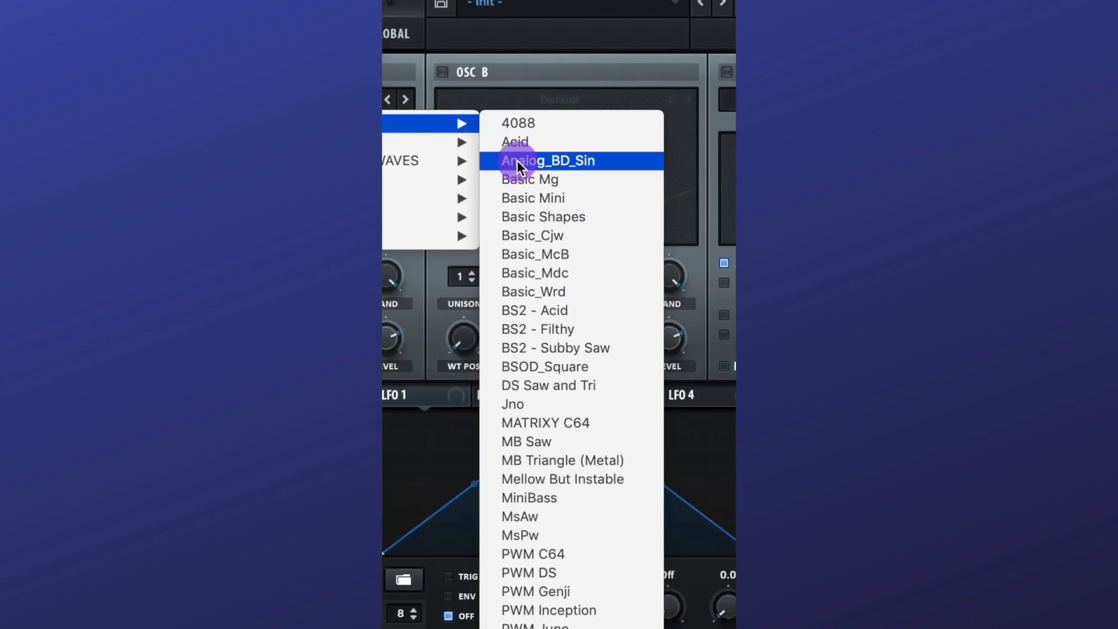
click(518, 161)
drag(431, 347, 520, 92)
- Enable oscillator B and load the Basic_McB wavetable into it
click(702, 72)
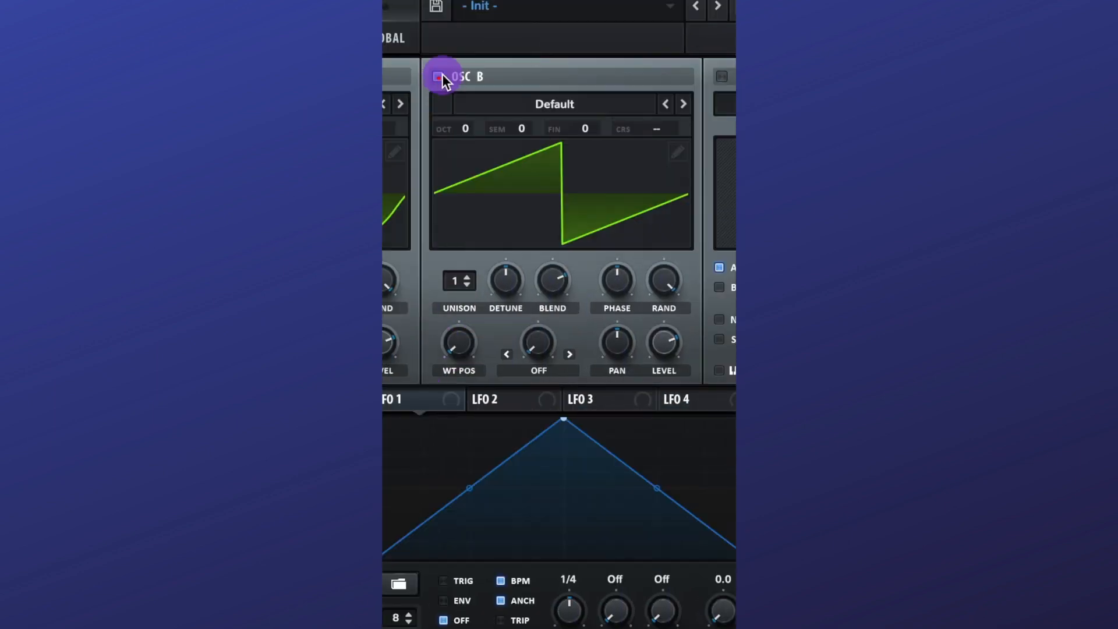
click(545, 111)
mouse_move(545, 126)
click(641, 257)
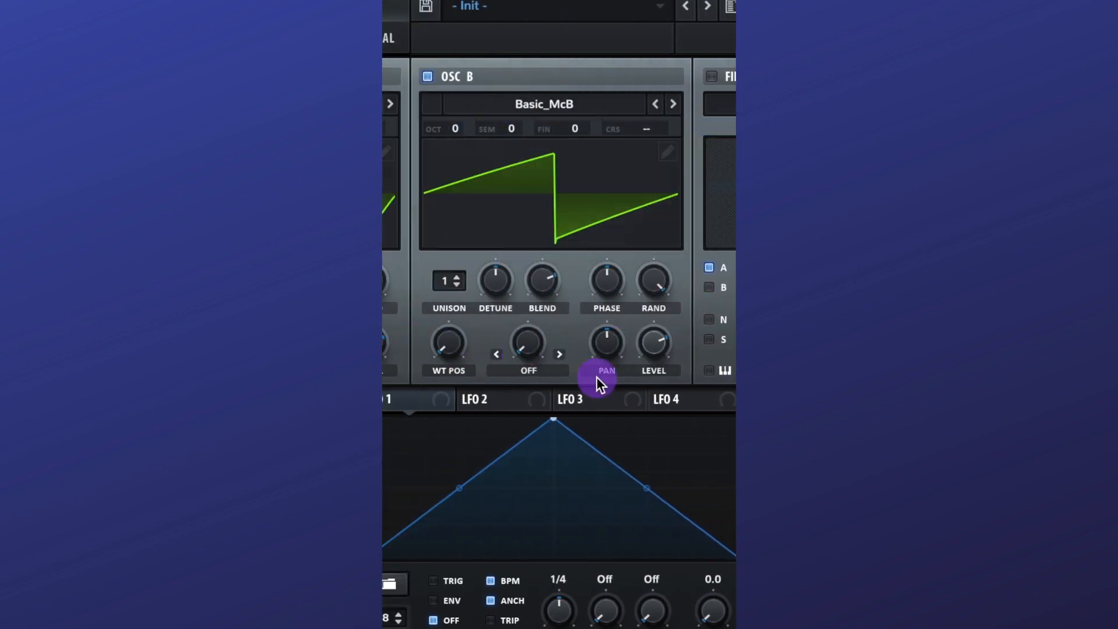
- Switch the voicing to mono and enable an MG Low 24 filter for oscillators A and B
click(541, 327)
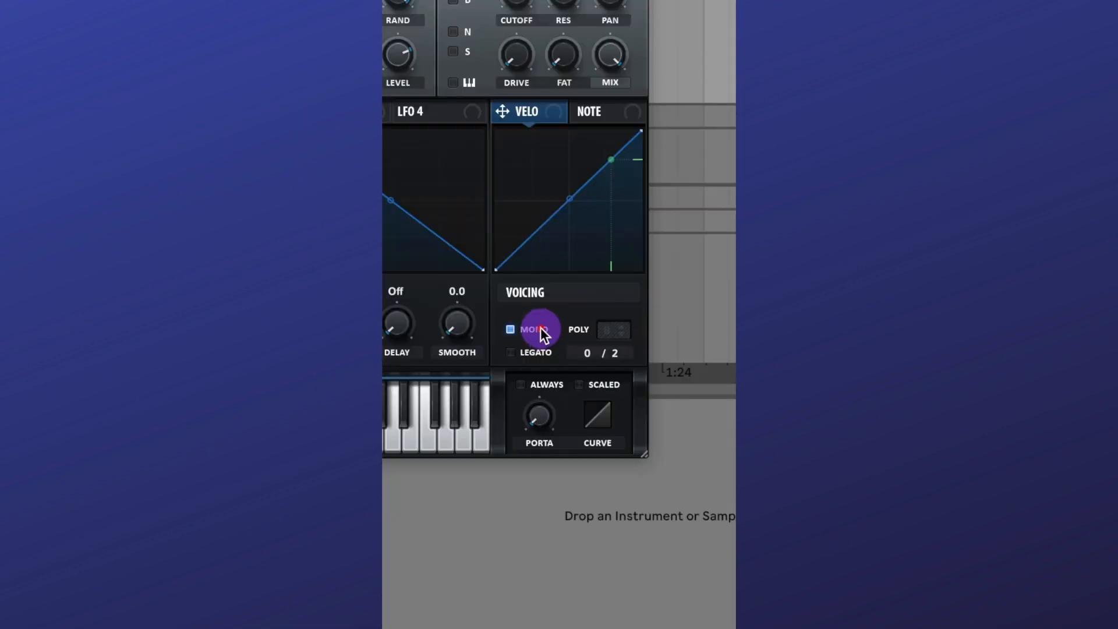
click(456, 98)
click(629, 127)
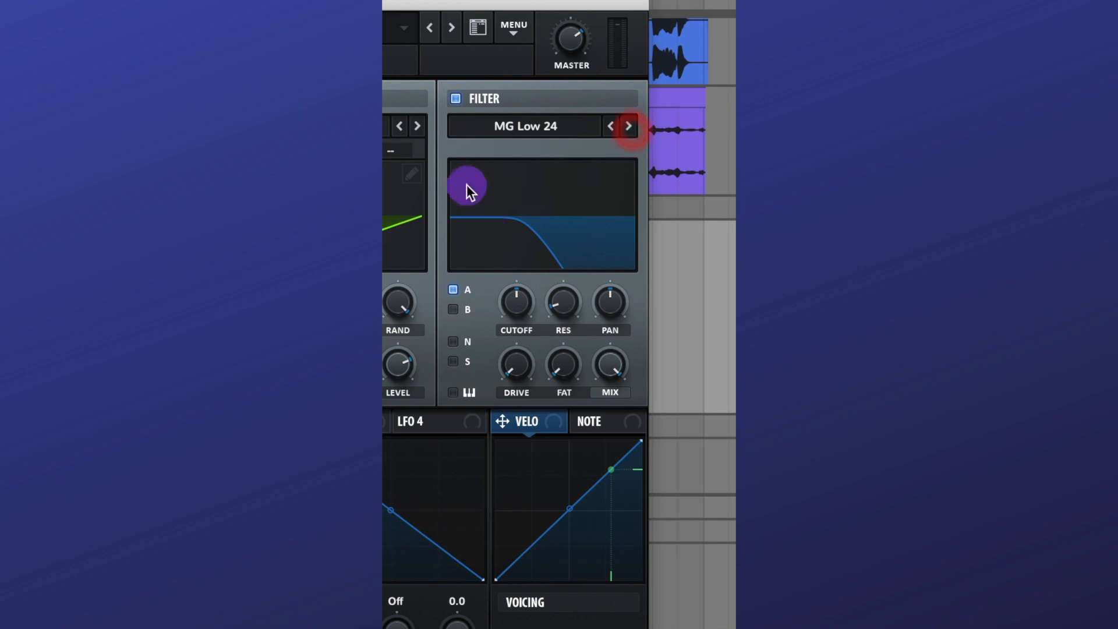
click(453, 310)
- Set the filter's cutoff to 260 Hz and its drive to 30
click(515, 303)
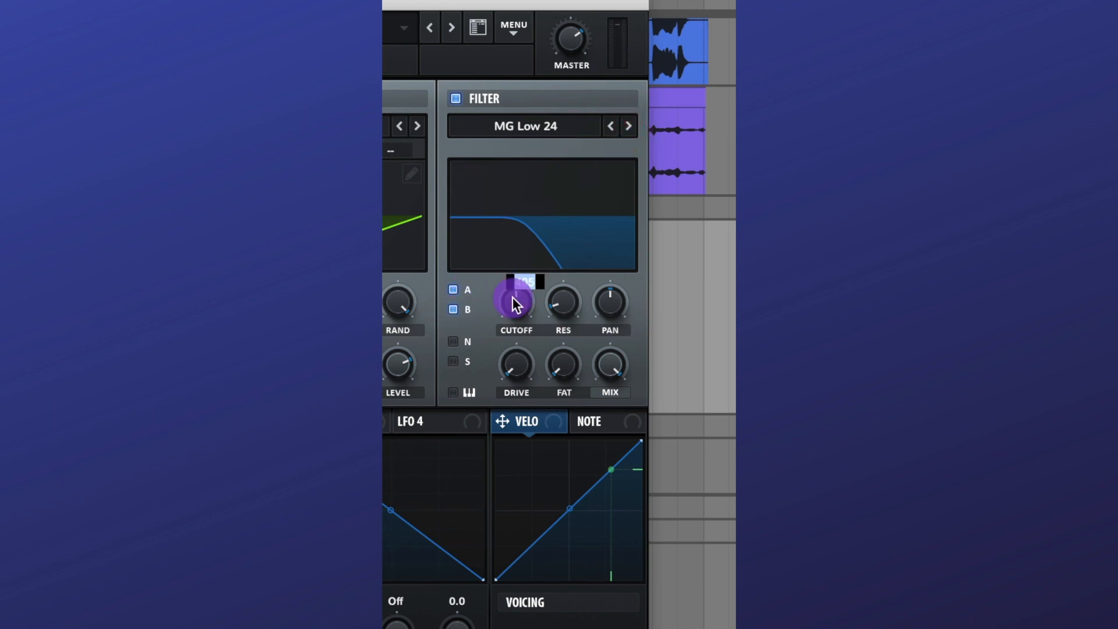
text(260)
key(Return)
double_click(510, 367)
text(30)
key(Return)
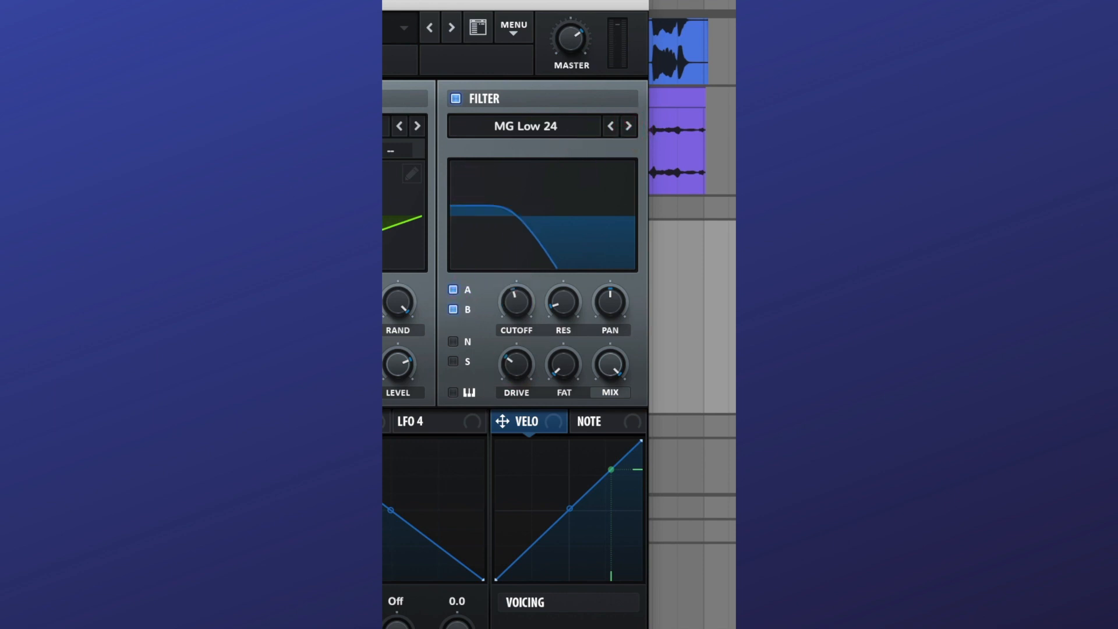
click(506, 371)
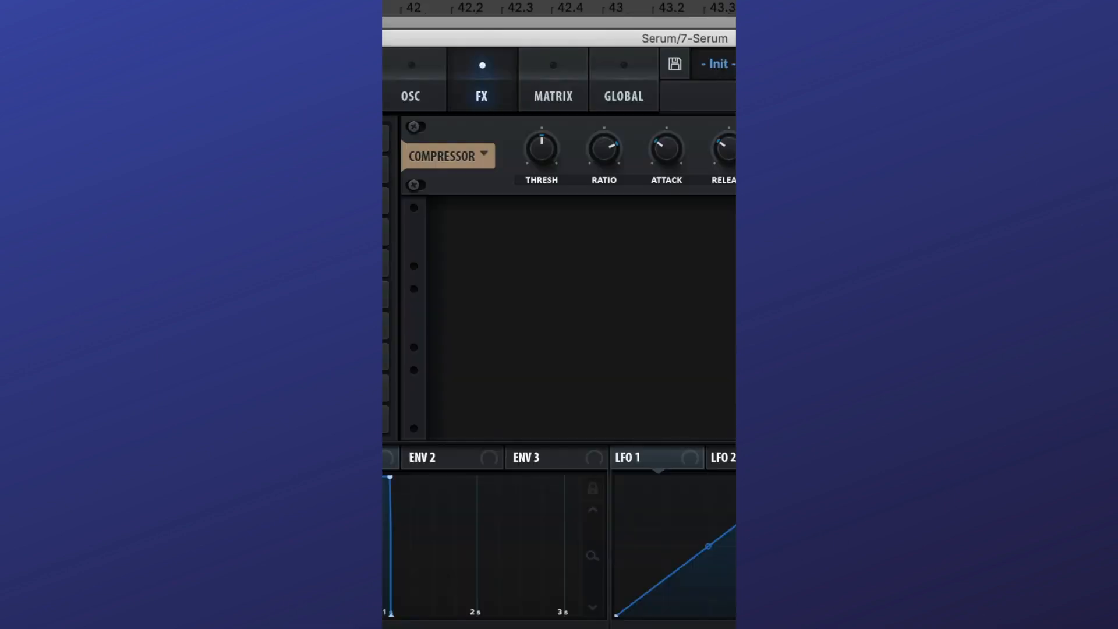
- Add a SoftClip distortion after the compressor with 66% drive and a reduced mix
click(565, 257)
click(577, 239)
click(587, 280)
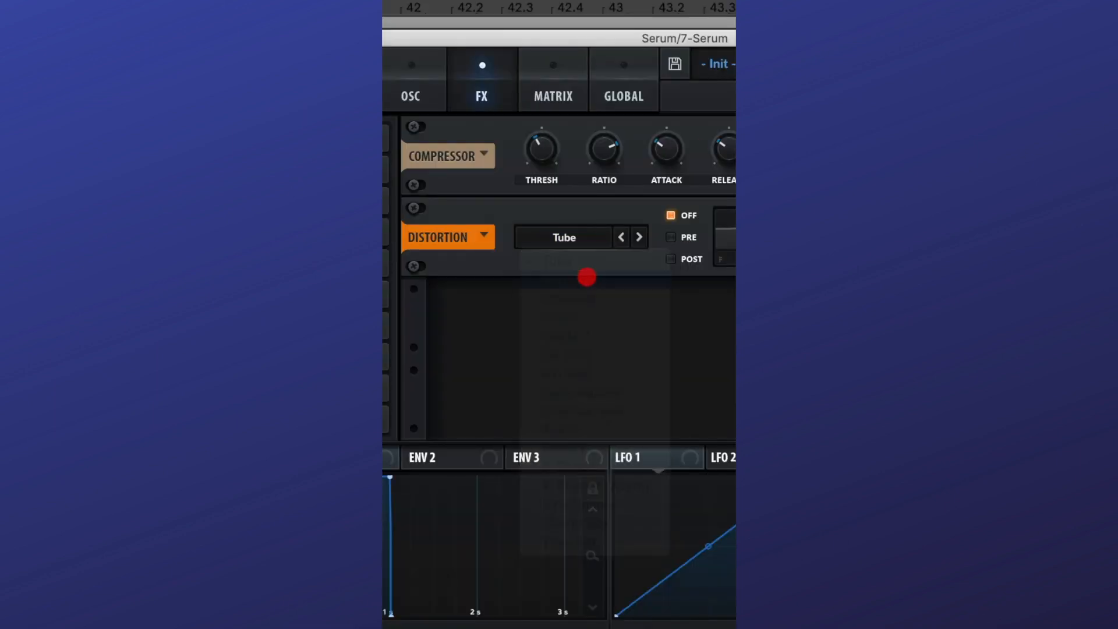
drag(478, 169, 493, 103)
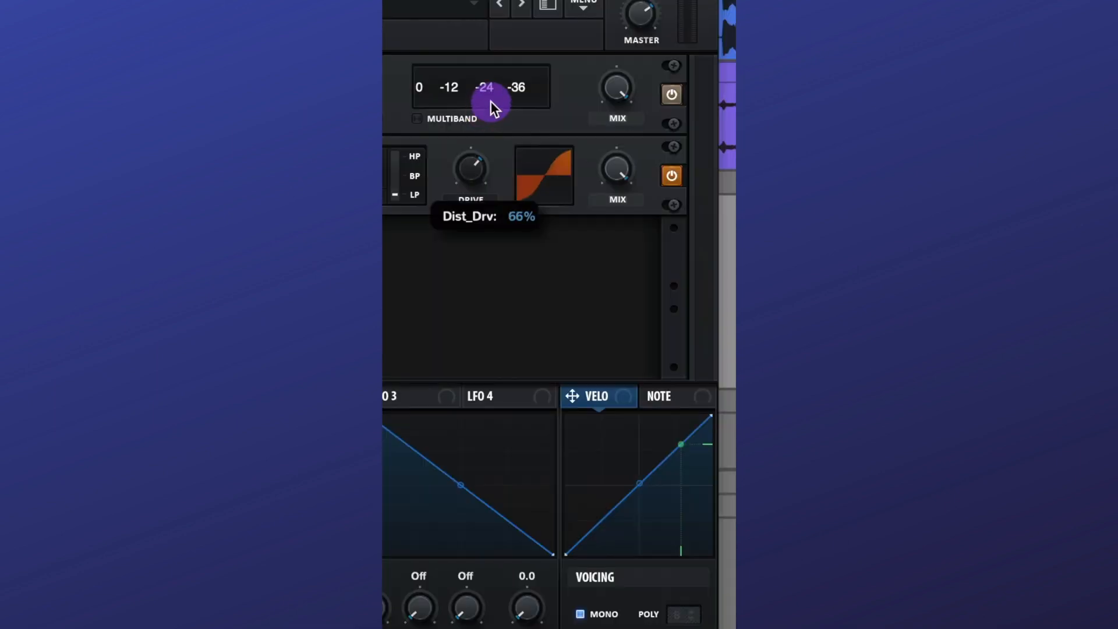
drag(619, 170, 632, 322)
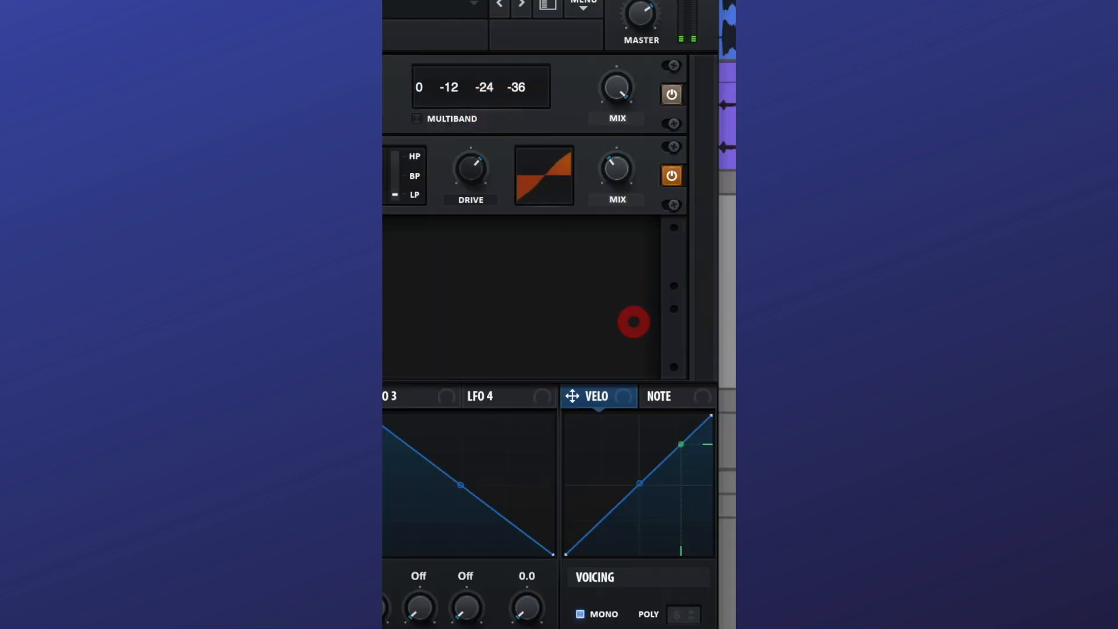
- Adjust the frequency of the peaking low band on the EQ after the distortion
click(456, 253)
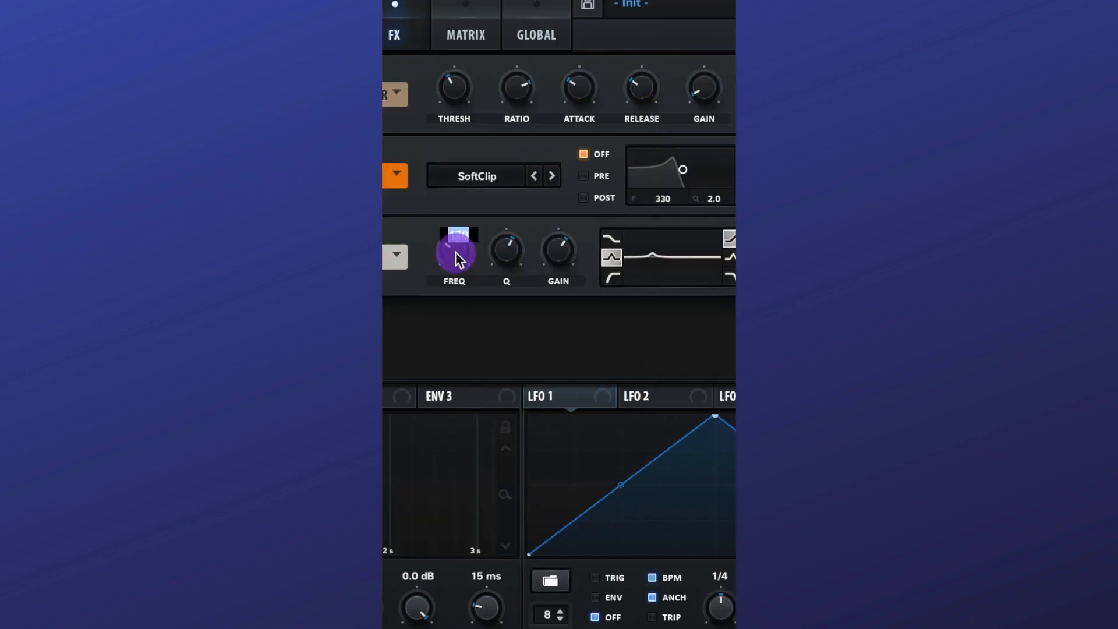
drag(456, 253, 455, 262)
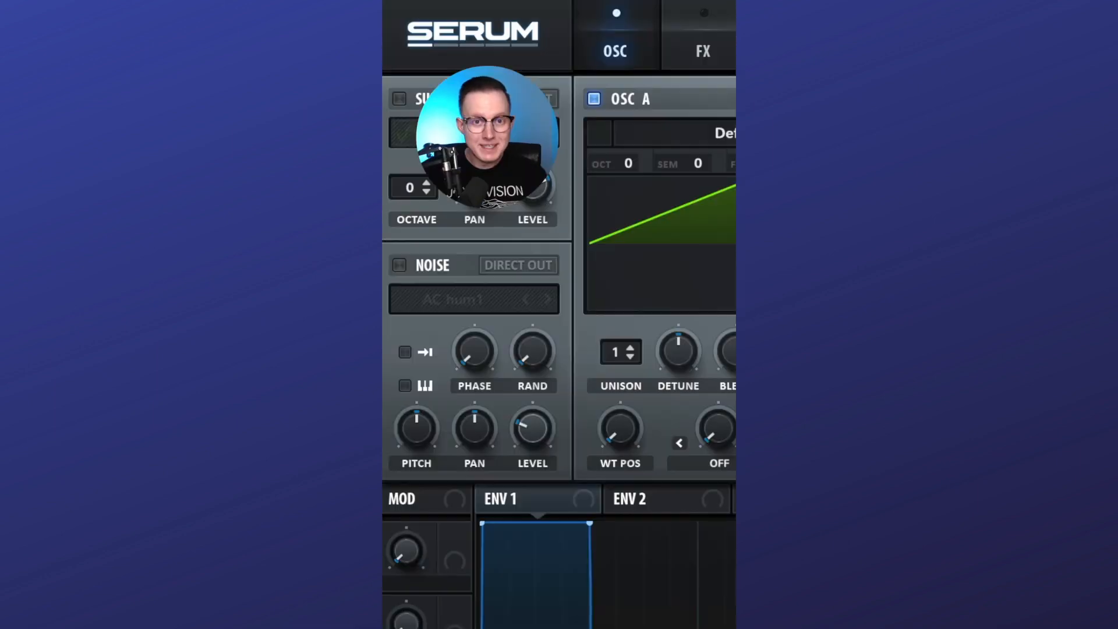
- Load the Basic Shapes wavetable into oscillator A, then enable oscillator B with the same wavetable
click(551, 91)
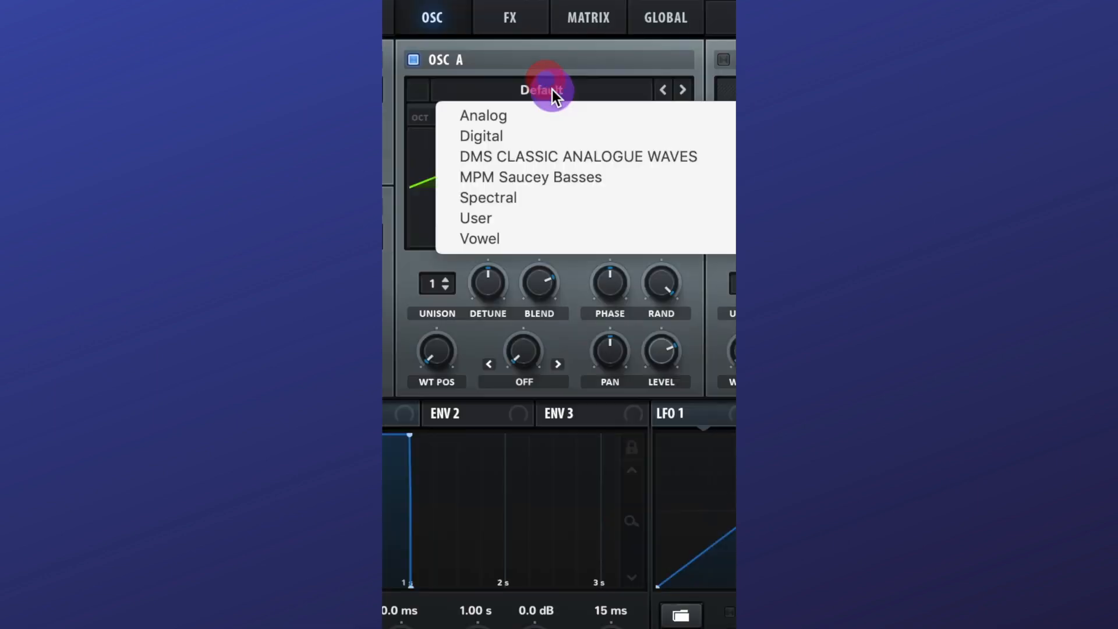
mouse_move(553, 116)
click(551, 222)
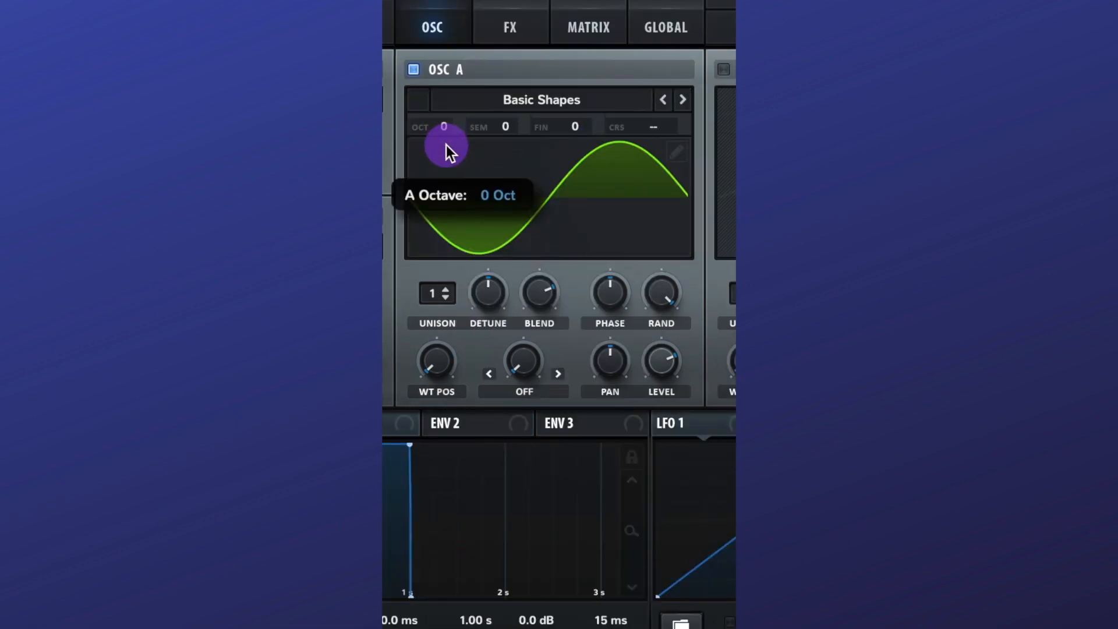
click(724, 69)
click(552, 95)
mouse_move(593, 119)
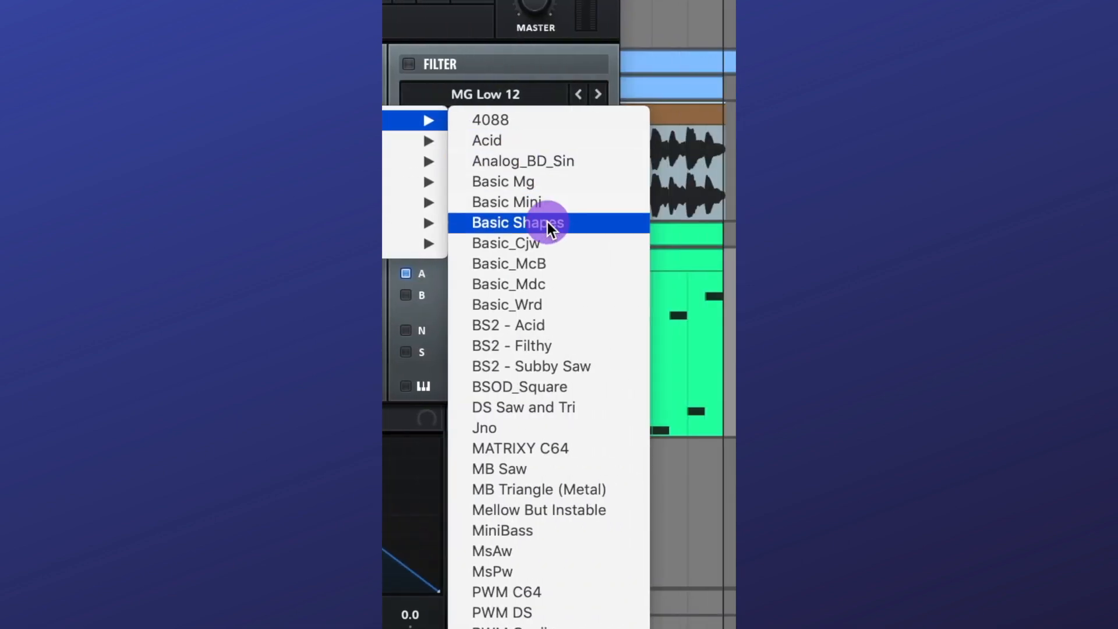
click(548, 221)
- Set oscillator A's warp mode to FM (from B) and raise the FM amount slightly
click(550, 191)
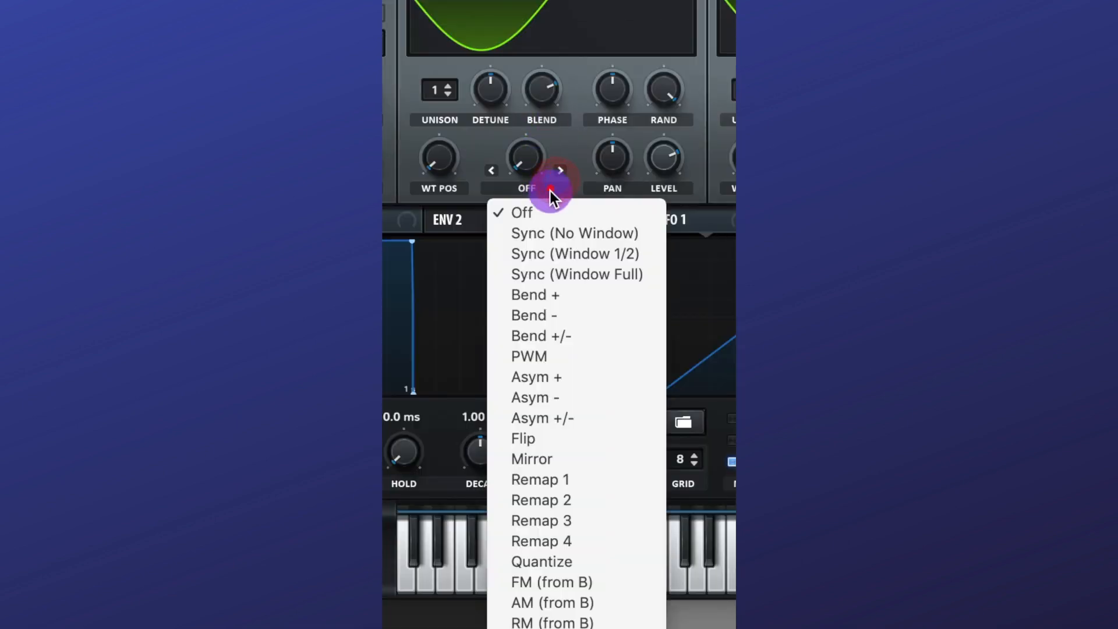
click(606, 582)
mouse_move(522, 162)
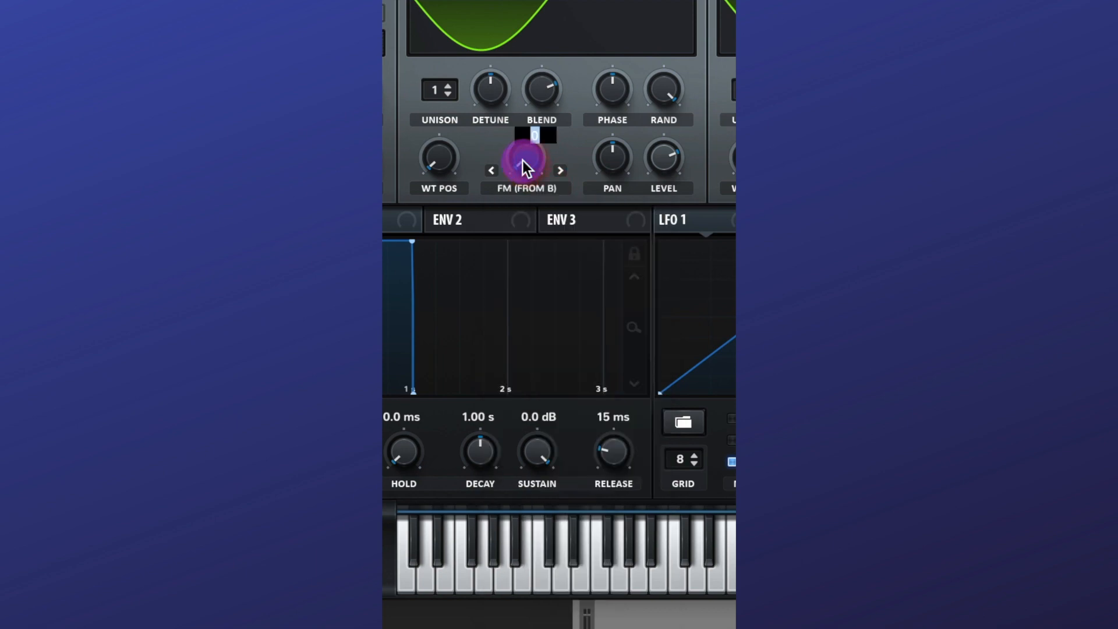
drag(522, 160, 522, 146)
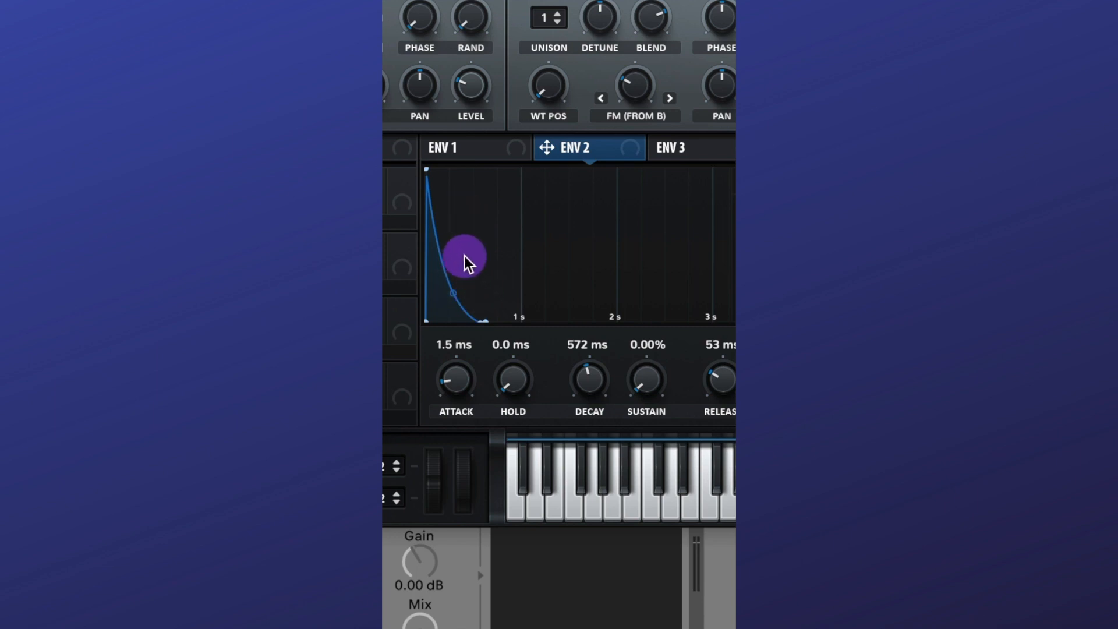
- Assign envelope 2, with 1.5 ms attack, 572 ms decay and zero sustain, to oscillator A's FM amount
drag(546, 148, 630, 81)
drag(533, 316, 533, 320)
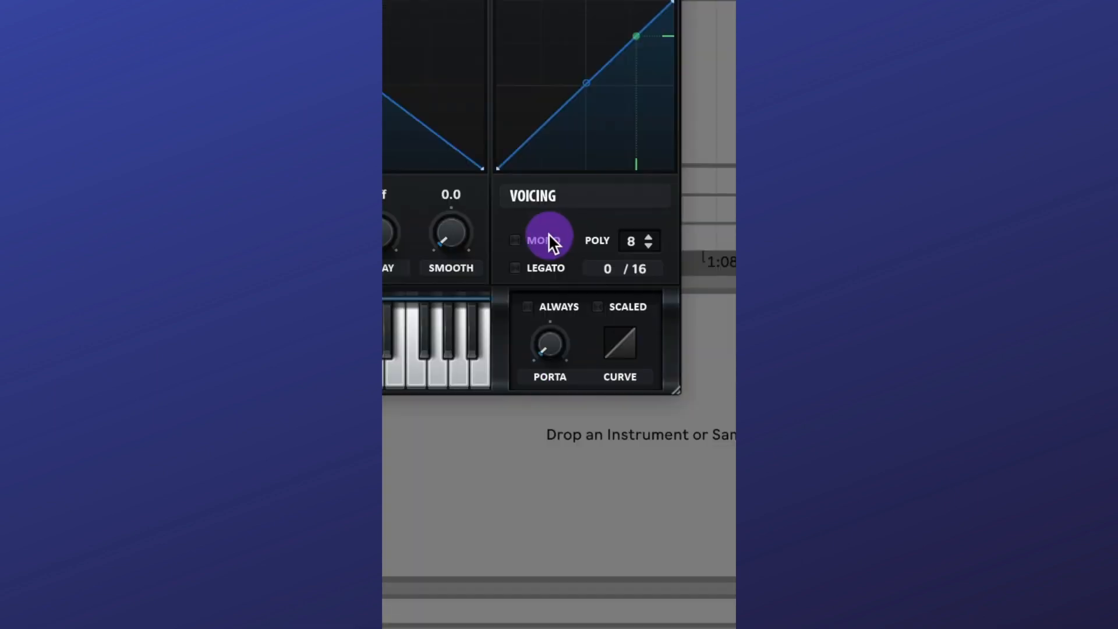
- Make the voicing monophonic and turn on the MG Low 24 filter with both oscillators routed through it
click(548, 234)
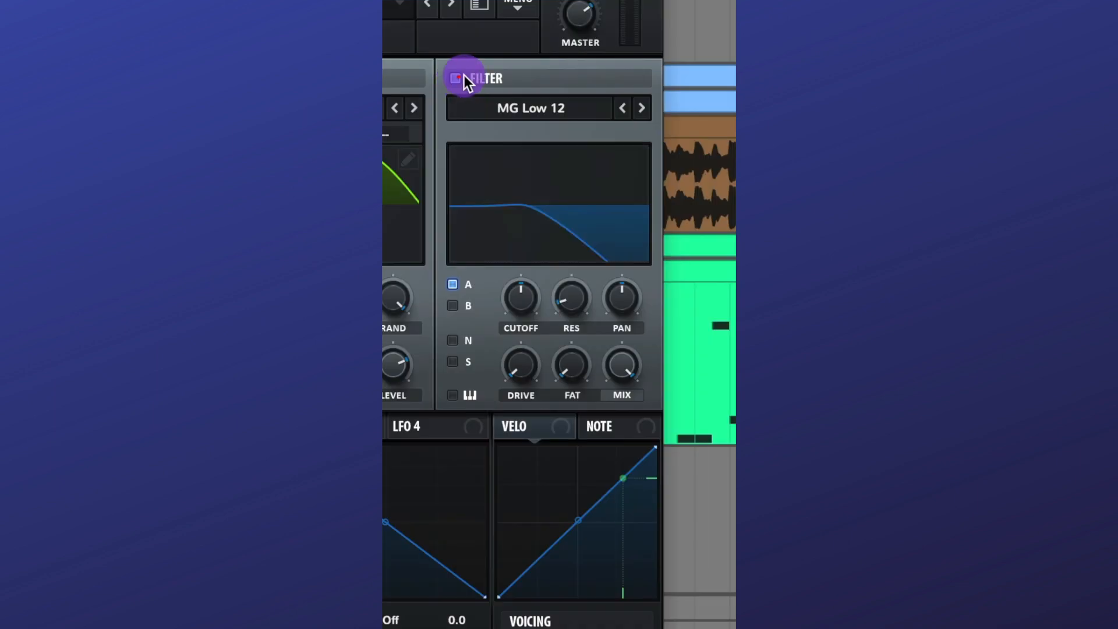
click(642, 109)
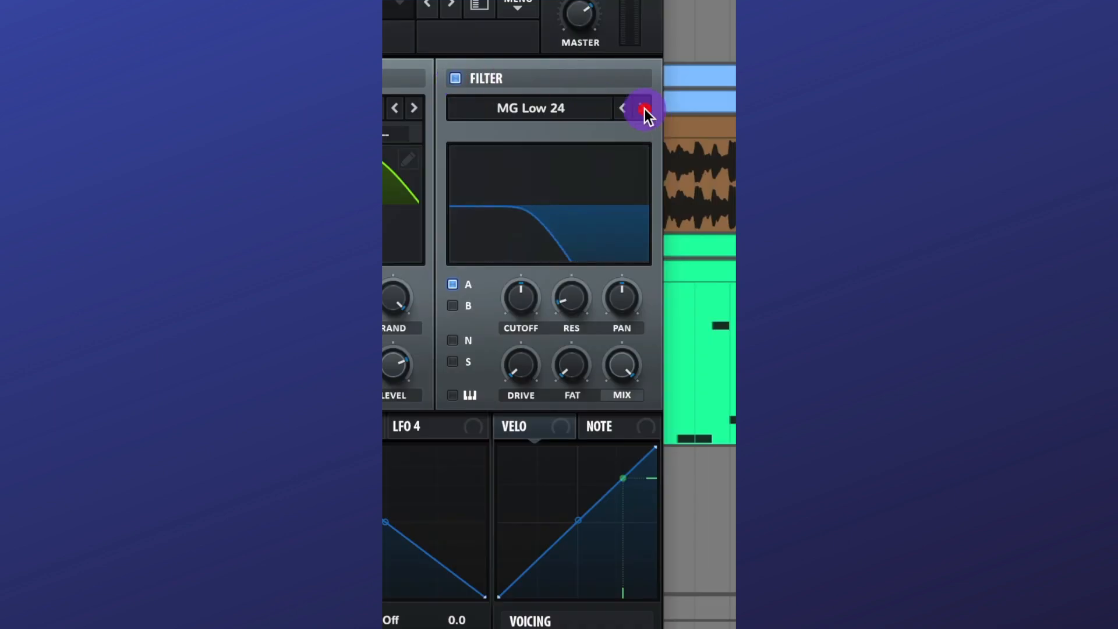
click(456, 305)
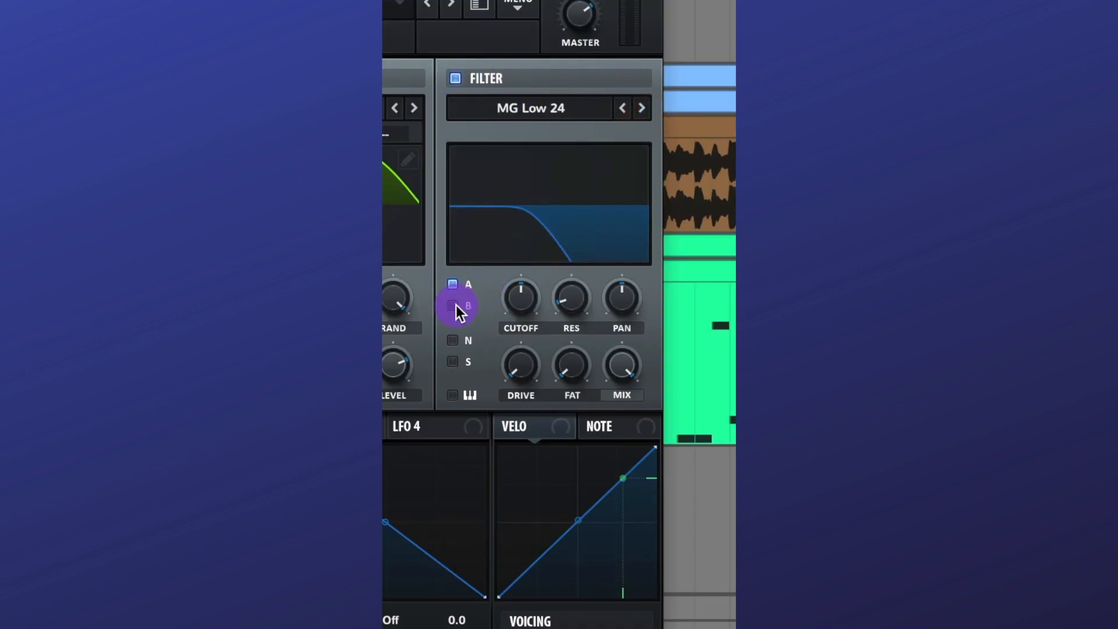
- Lower the envelope-modulated filter cutoff to about 112 Hz, set drive to 21%, and slightly raise resonance and fat
drag(566, 176, 510, 296)
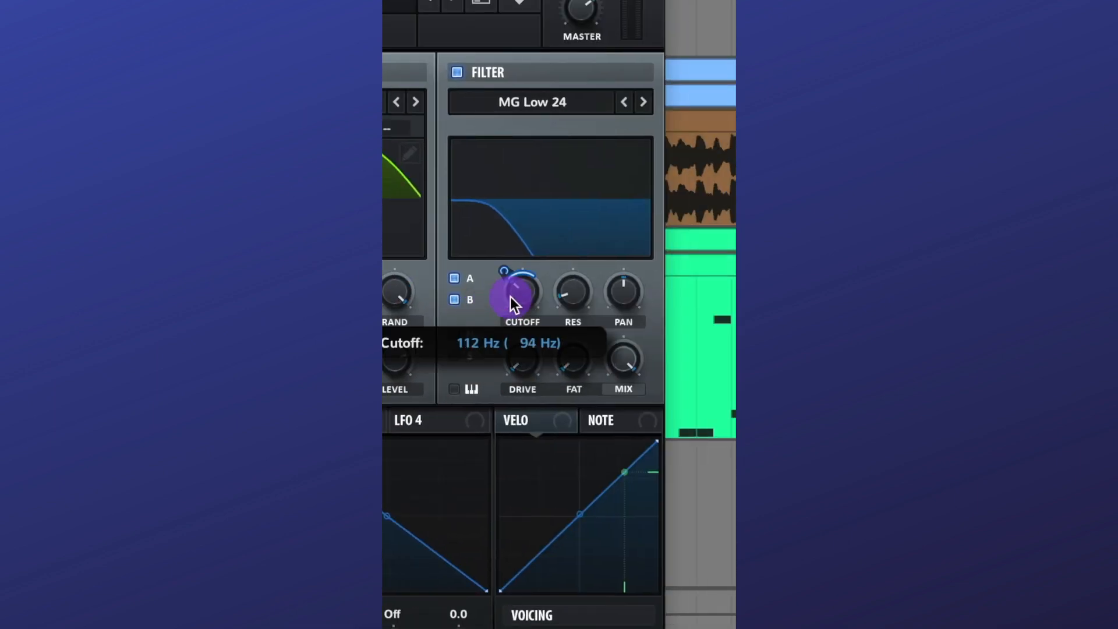
drag(580, 293, 580, 283)
drag(524, 349, 537, 319)
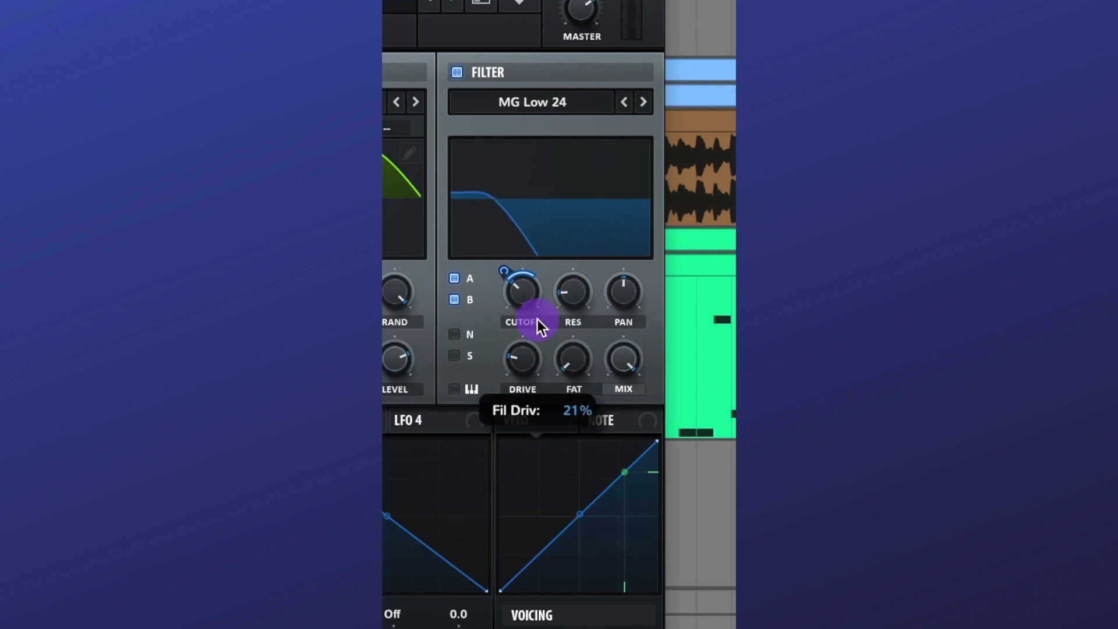
drag(574, 360, 578, 330)
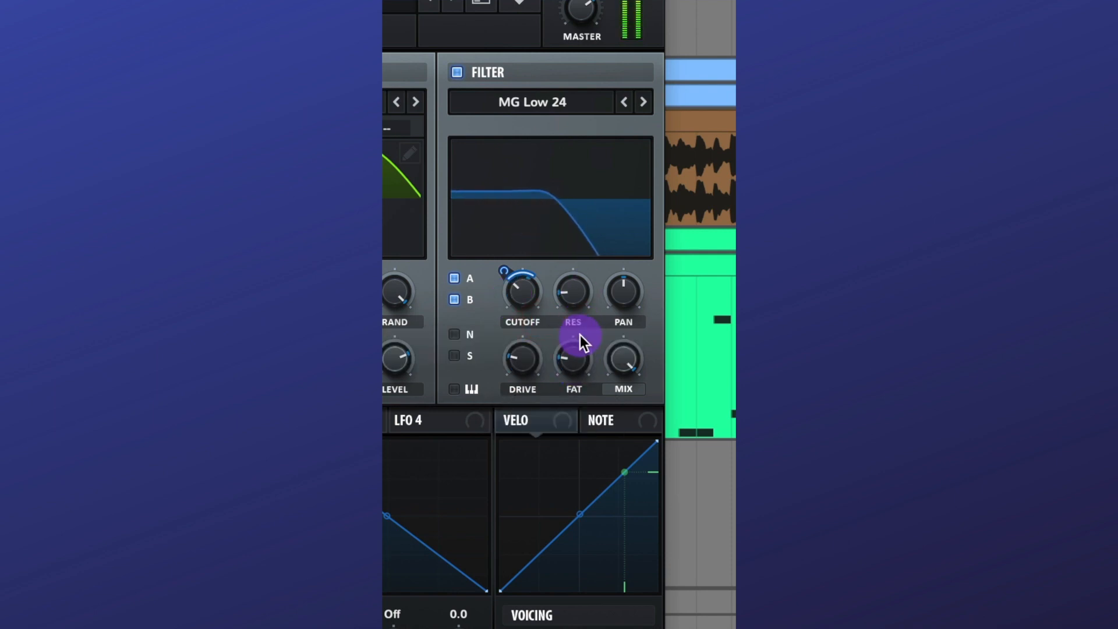
- Set the Tube distortion's drive to 28% and lower its mix
drag(470, 165, 472, 146)
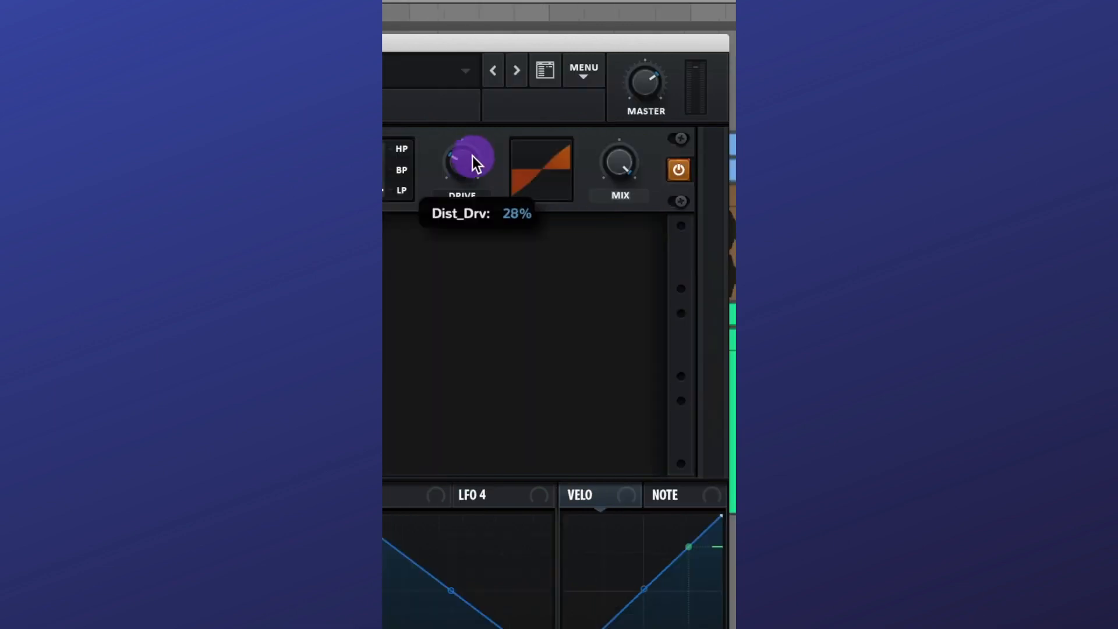
drag(621, 161, 648, 349)
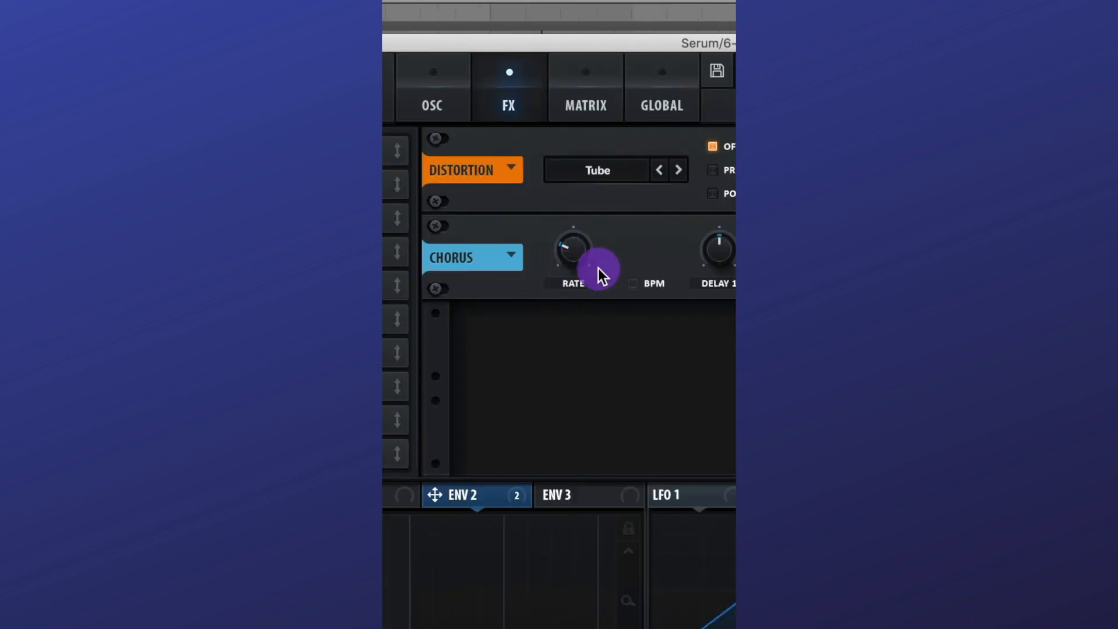
- Set the chorus rate to about 0.39 Hz and feedback to 29%, lower its delays and mix, and raise its low-pass filter
drag(585, 254, 587, 228)
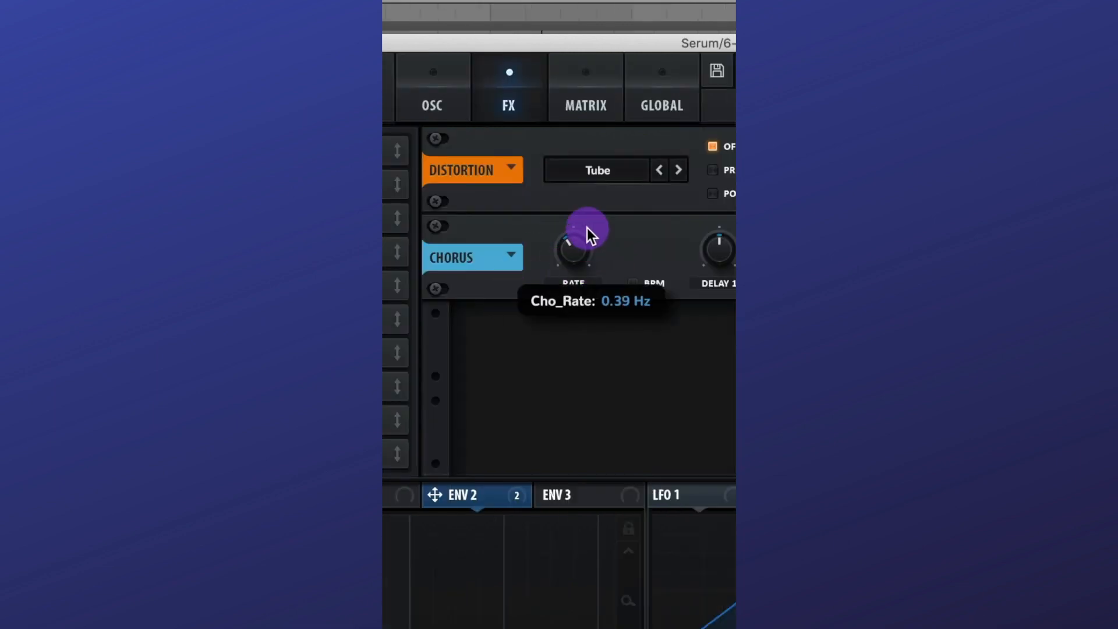
drag(719, 250, 718, 285)
drag(594, 250, 589, 403)
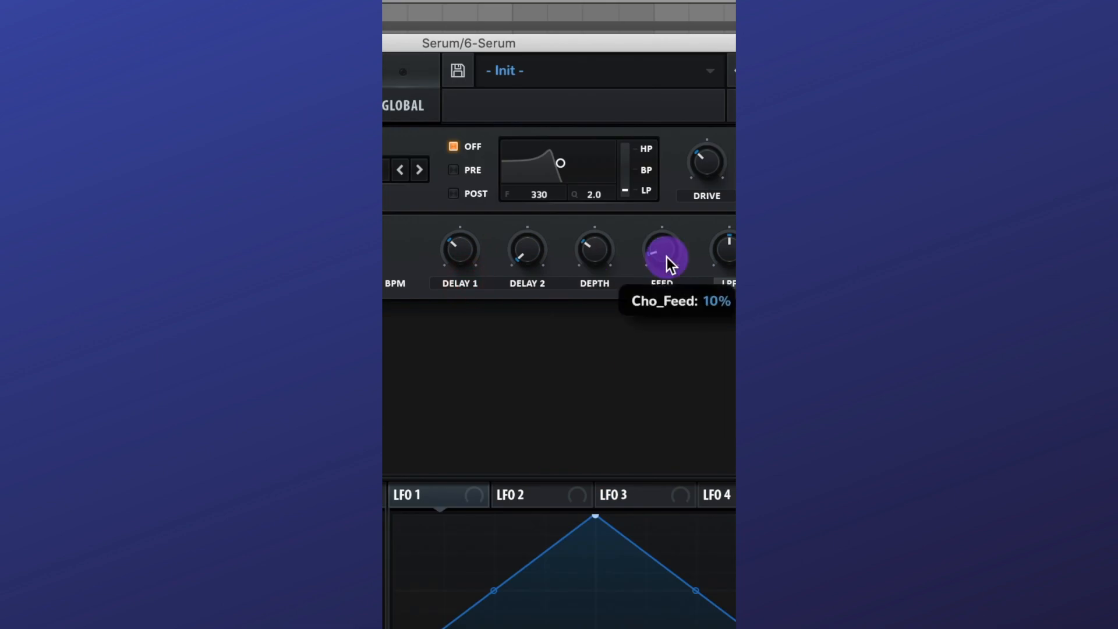
drag(667, 257, 674, 214)
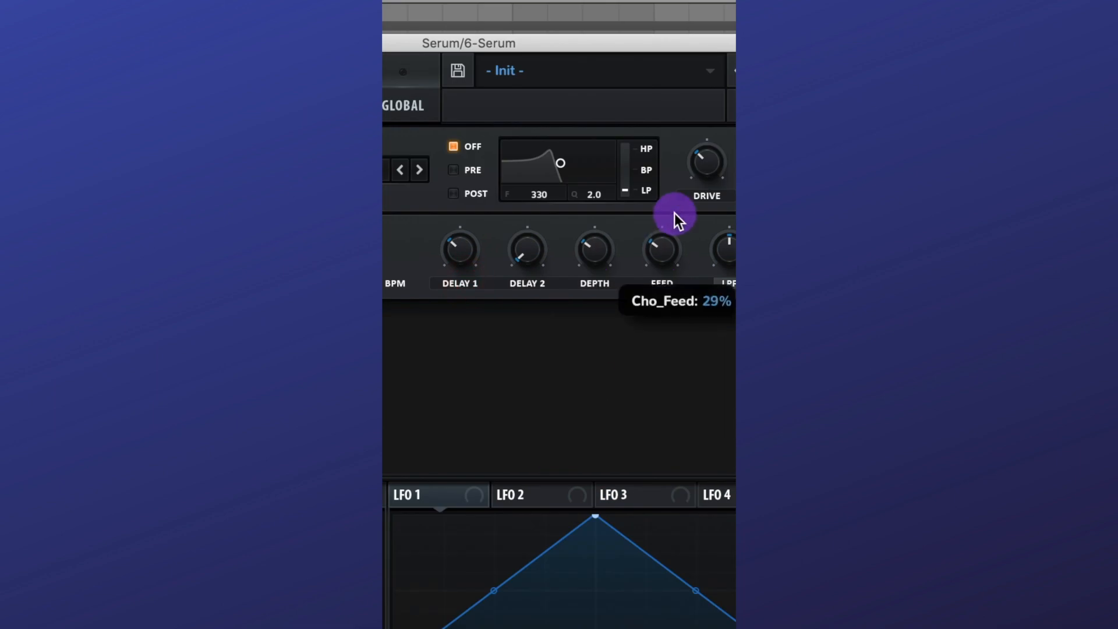
drag(732, 252, 768, 123)
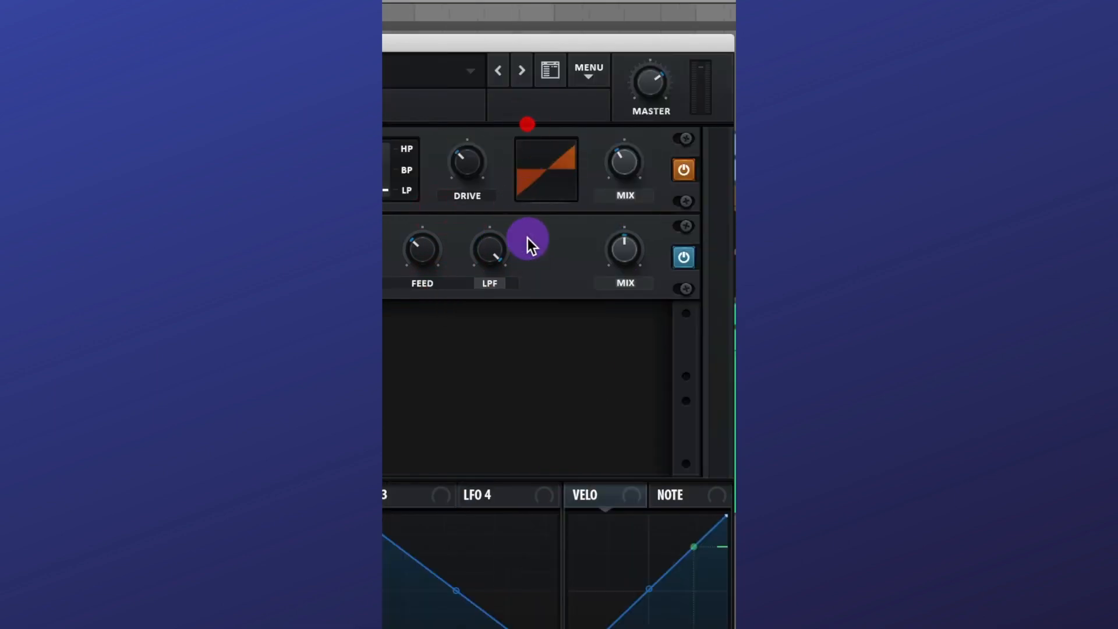
drag(628, 255, 614, 289)
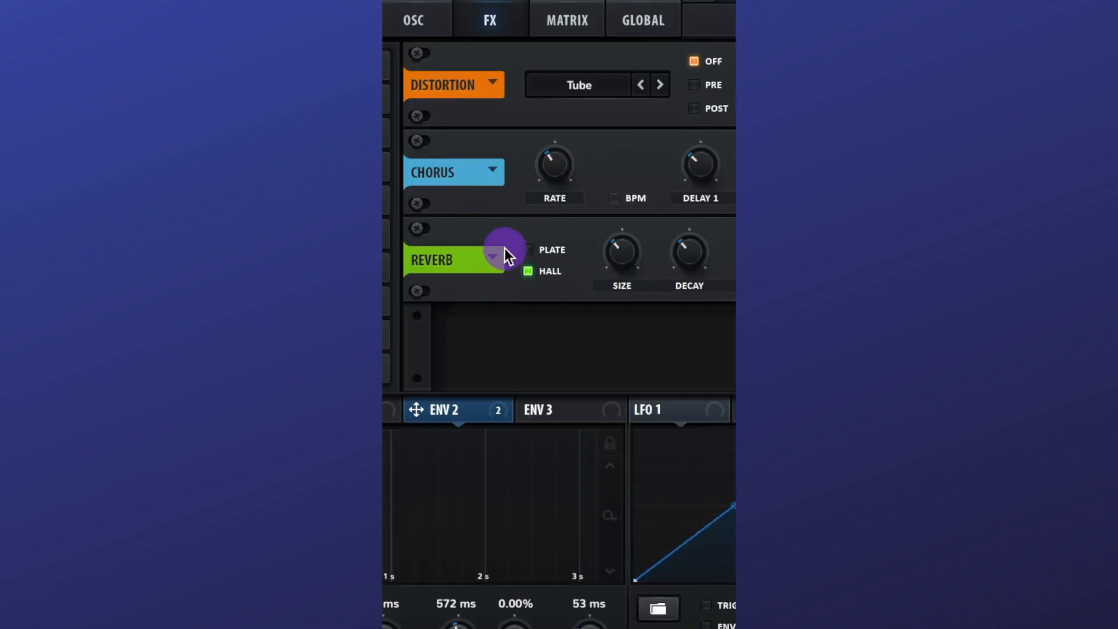
- Reduce the Hall reverb's size and decay to minimum, and boost the EQ's low peak band at about 424 Hz
drag(621, 249, 627, 328)
drag(689, 255, 689, 361)
drag(527, 248, 546, 147)
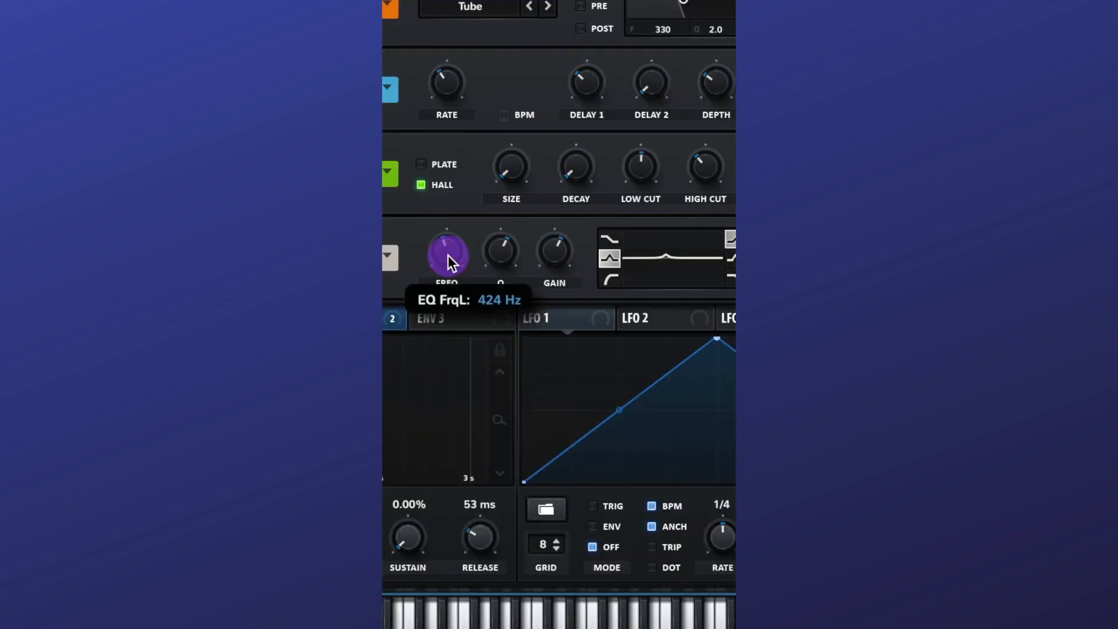
drag(449, 255, 448, 255)
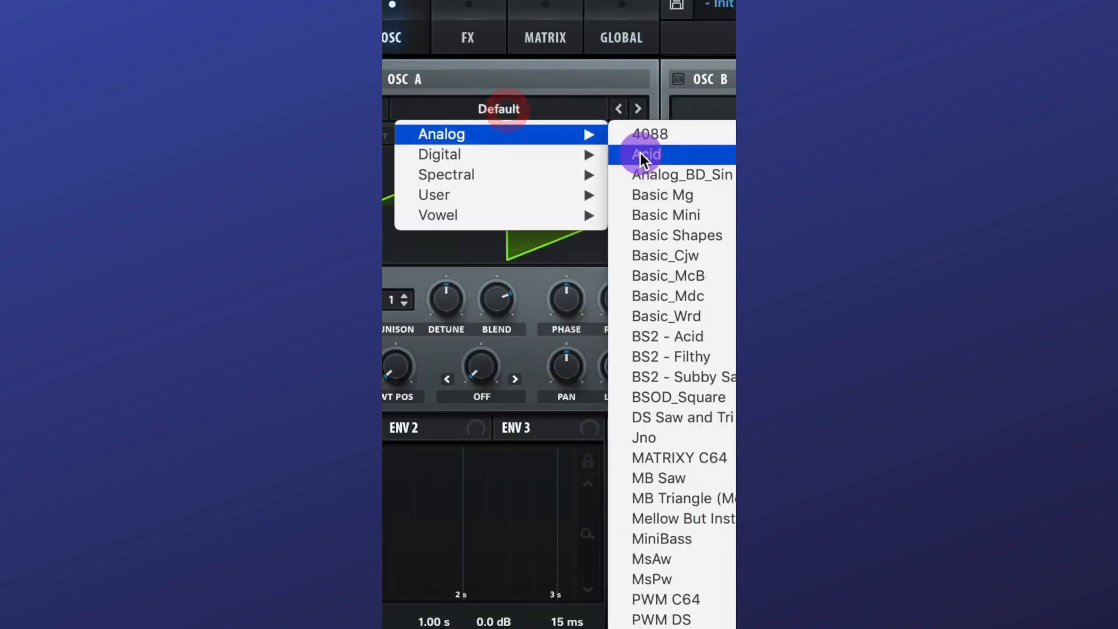
- Load Basic Shapes into oscillator A at wavetable position 2, apply some Sync warp and pan it fully left
click(650, 236)
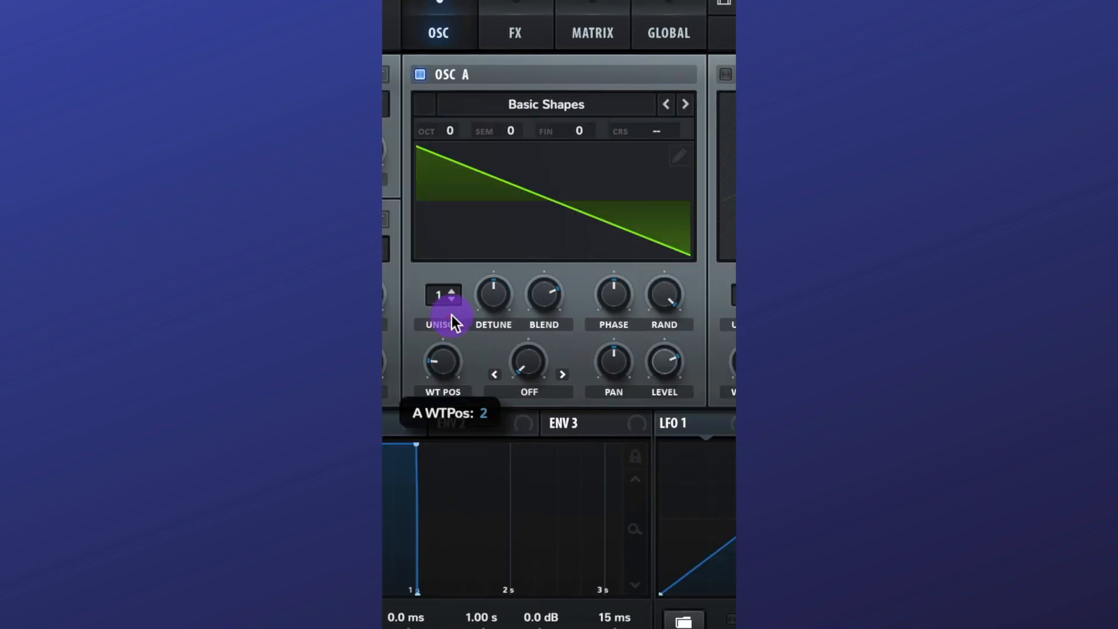
click(482, 397)
click(489, 440)
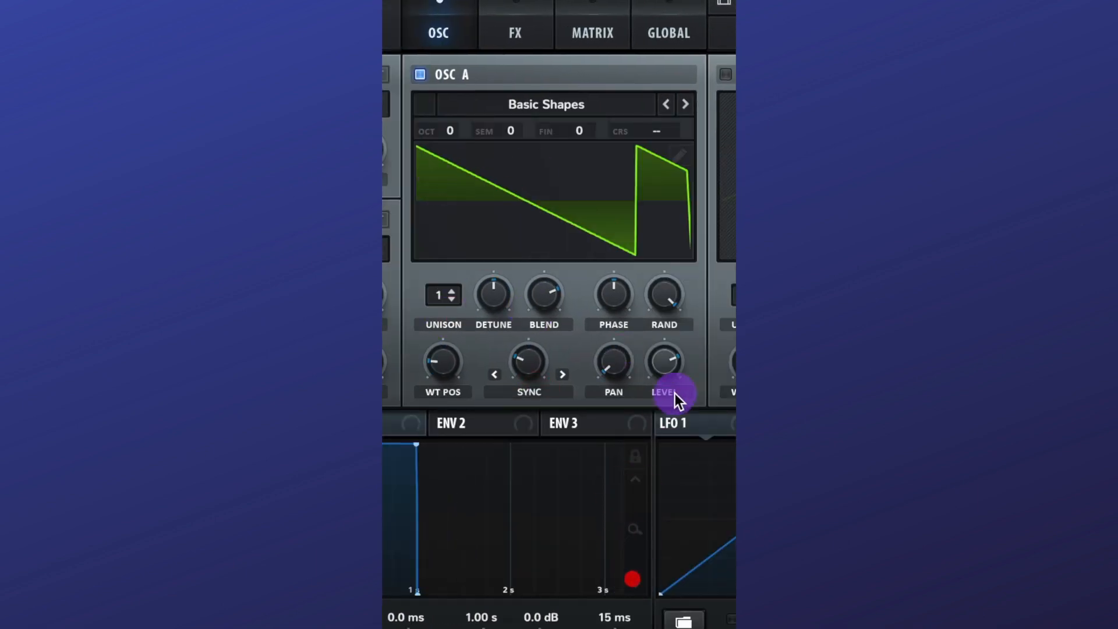
- Load the analog Basic Shapes wavetable into oscillator B
click(568, 104)
mouse_move(574, 129)
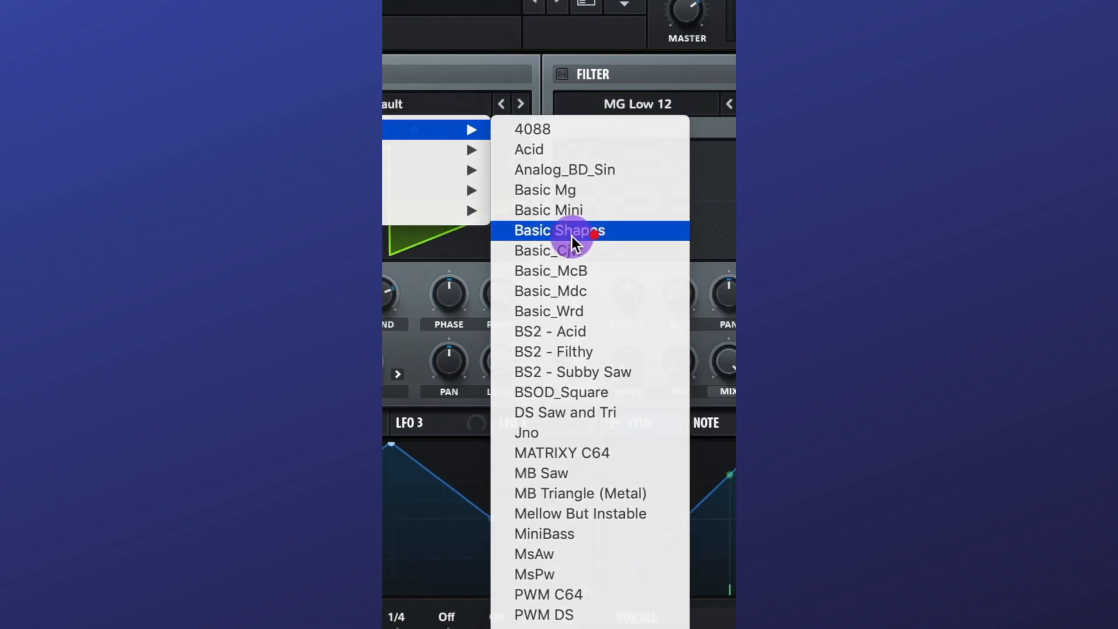
click(571, 236)
drag(605, 373, 607, 367)
click(610, 291)
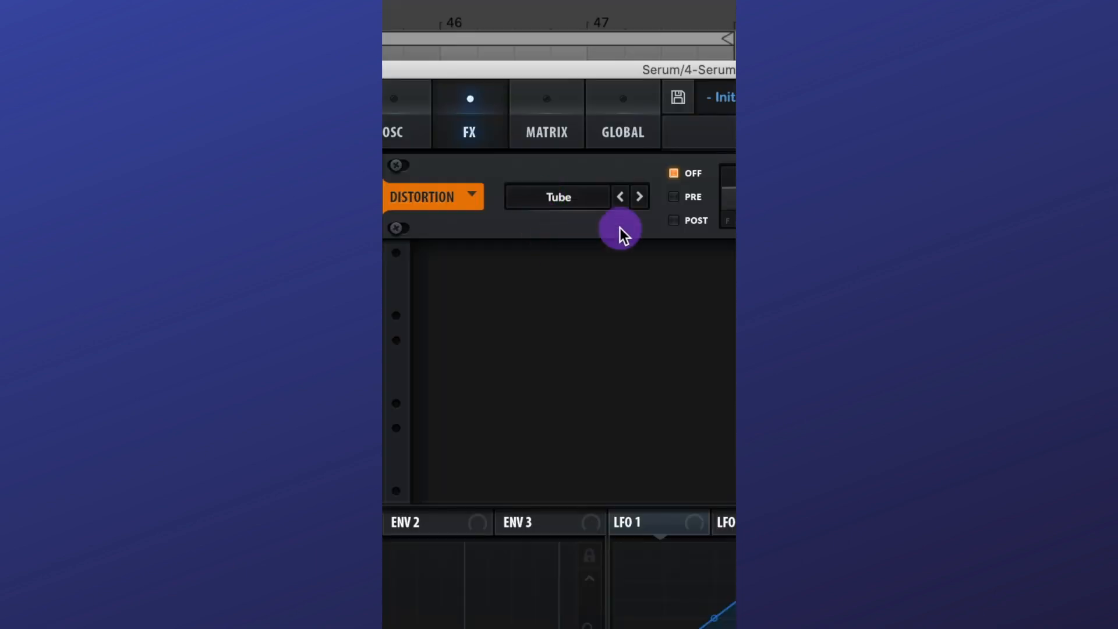
- Raise the Tube distortion's drive and set the effects filter's type to Band 12
drag(619, 229, 633, 197)
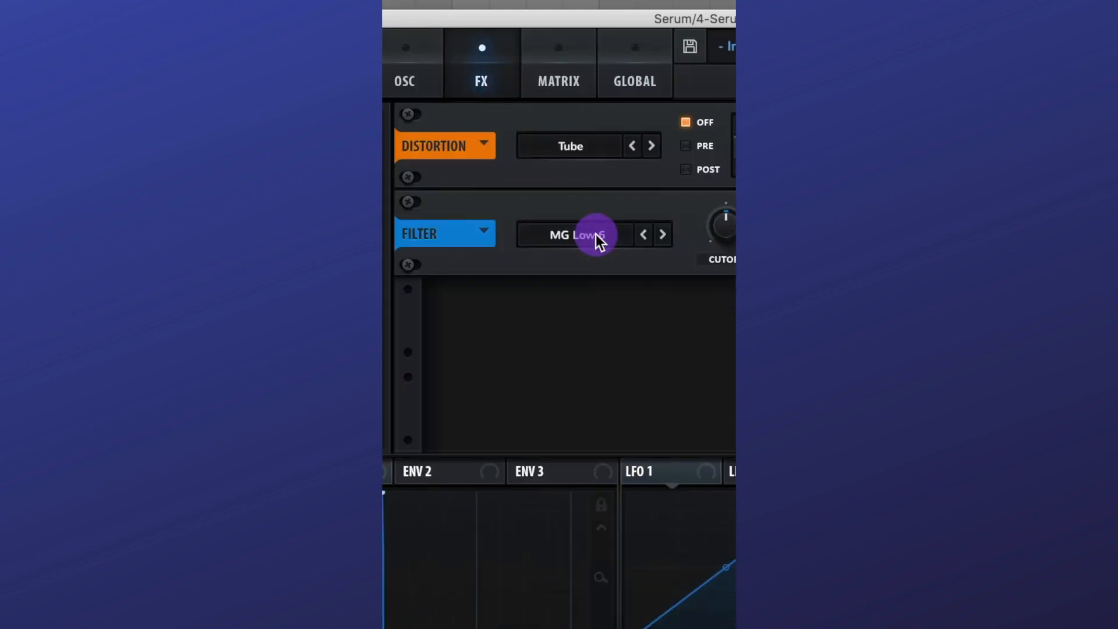
click(596, 234)
mouse_move(596, 257)
click(594, 441)
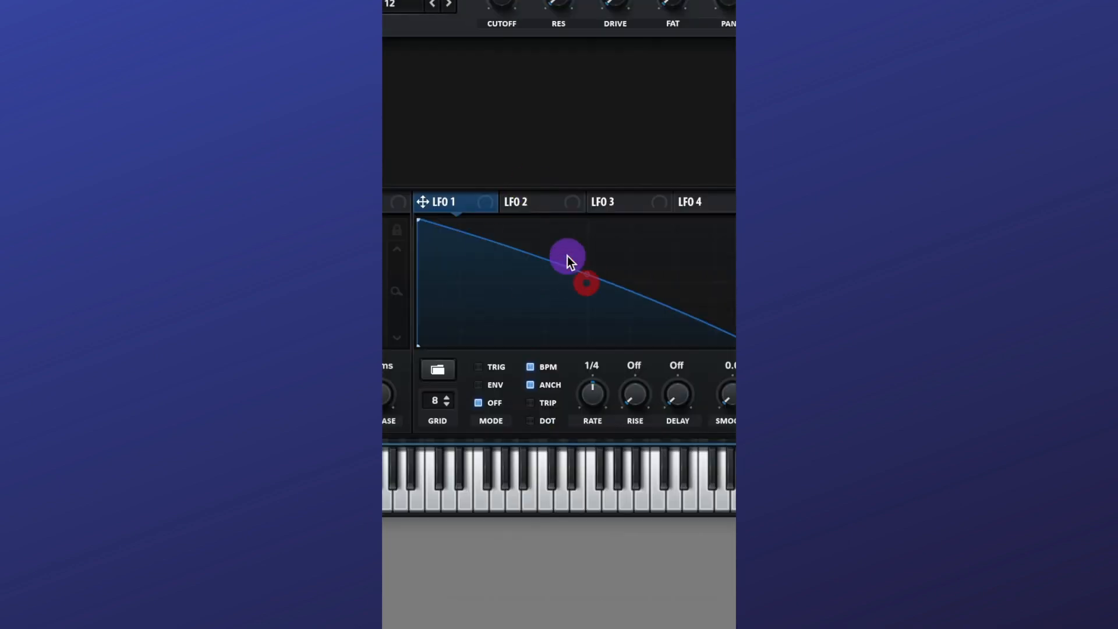
- Set LFO 1 to a 2 bar rate in envelope mode and assign it to the effects filter's cutoff
drag(592, 391, 596, 395)
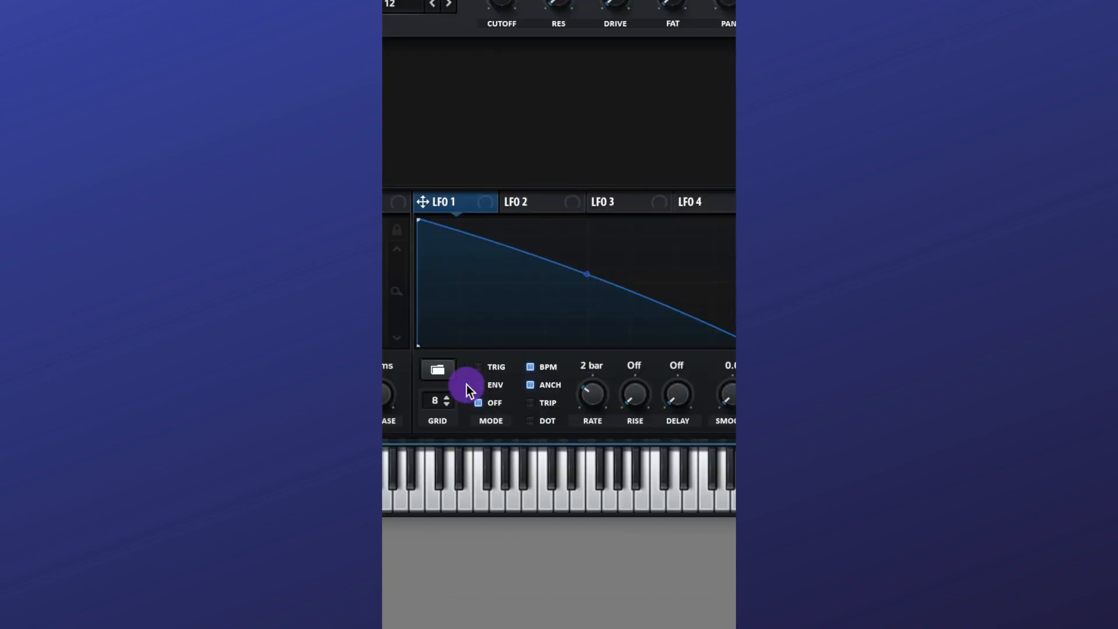
drag(484, 207, 490, 53)
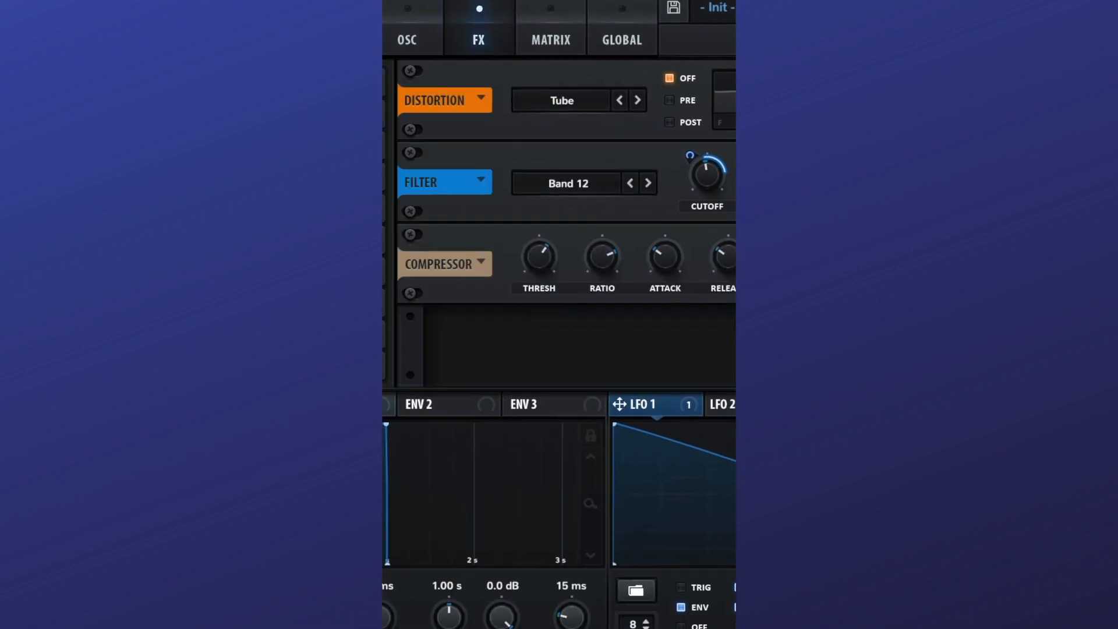
- Set the frequency of the EQ's high-end low-pass band to about 6837 Hz
mouse_move(606, 343)
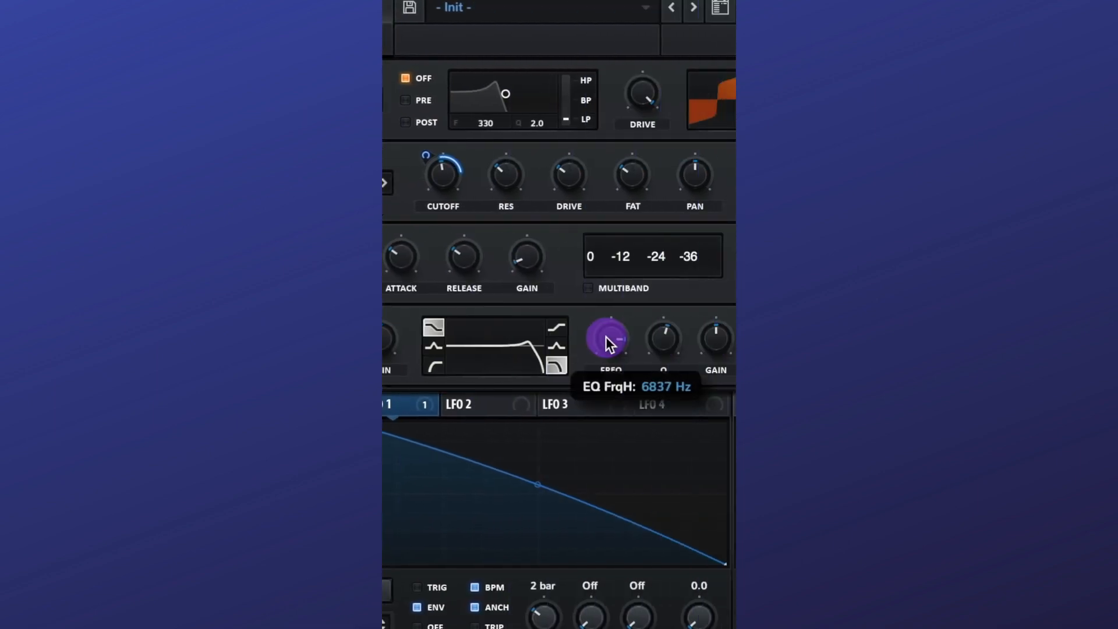